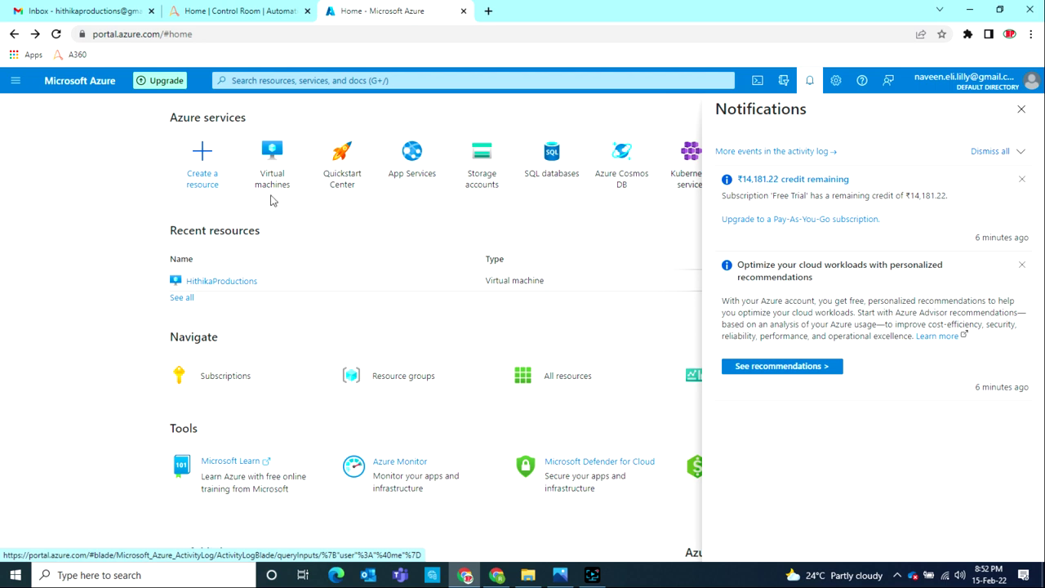
Start the stopped HithikaProductions virtual machine from the shared dashboard and check its progress
click(14, 82)
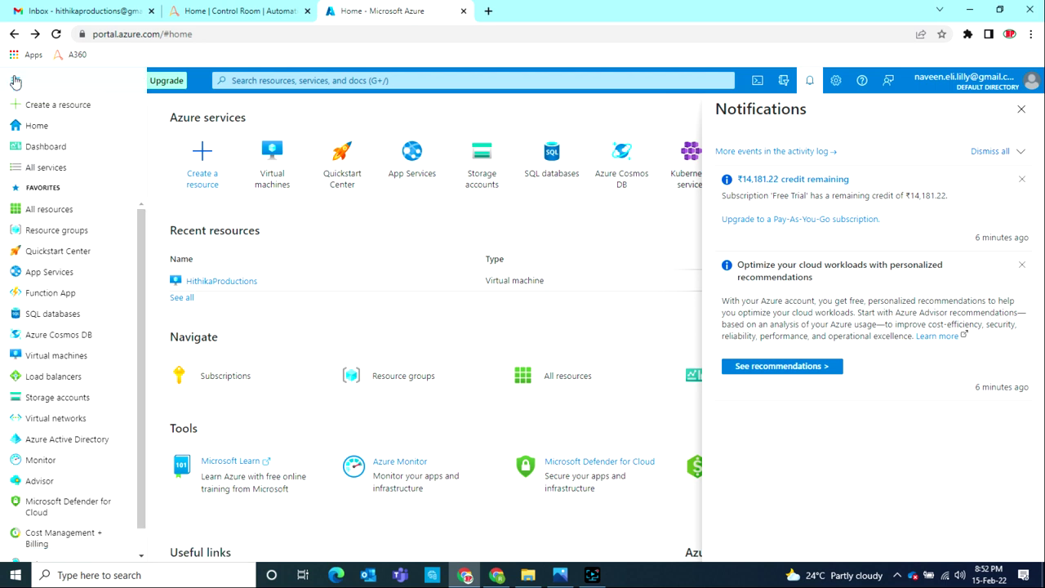
click(59, 152)
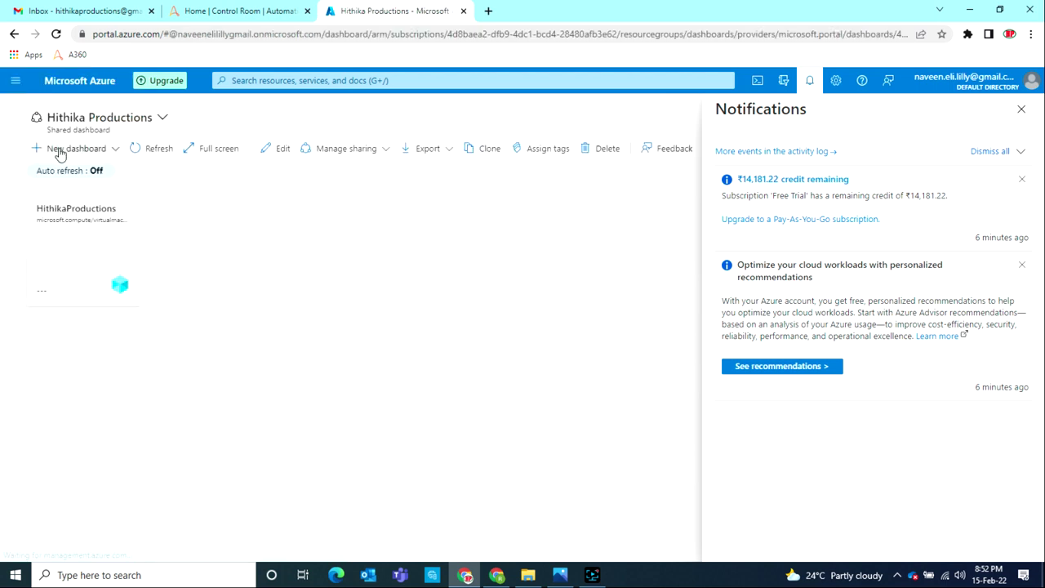
click(89, 237)
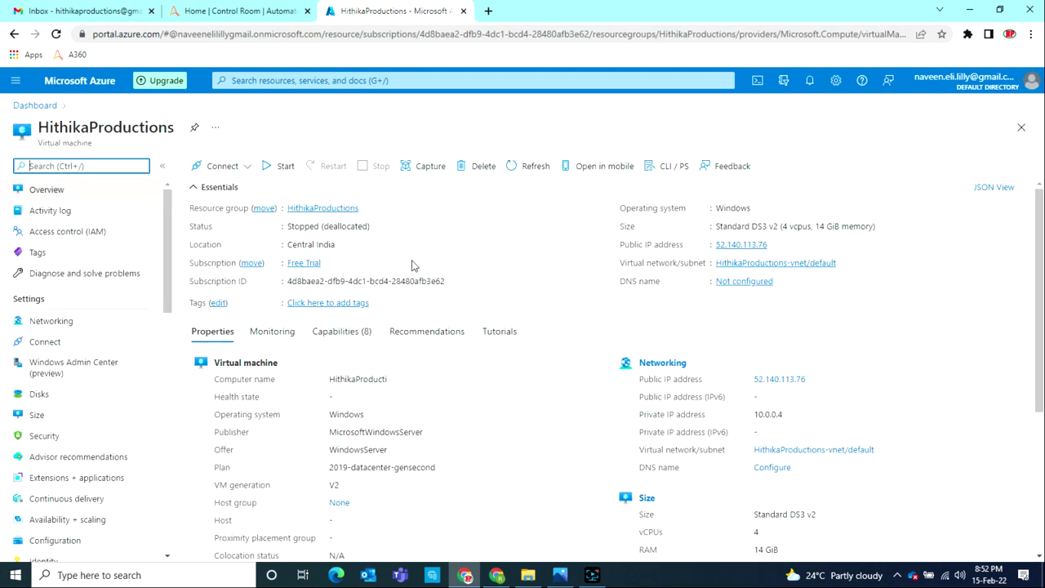
click(285, 167)
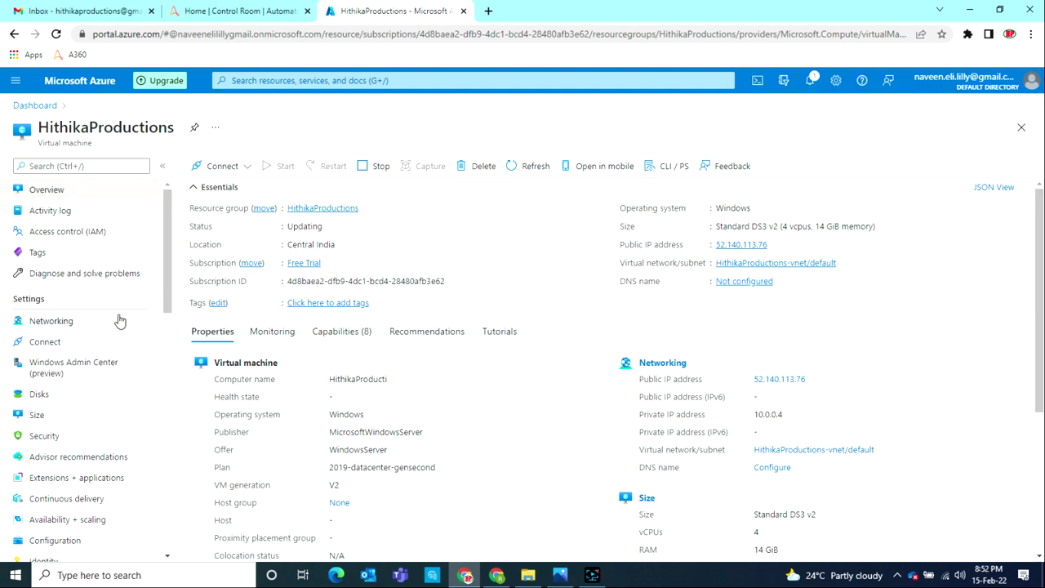
click(812, 82)
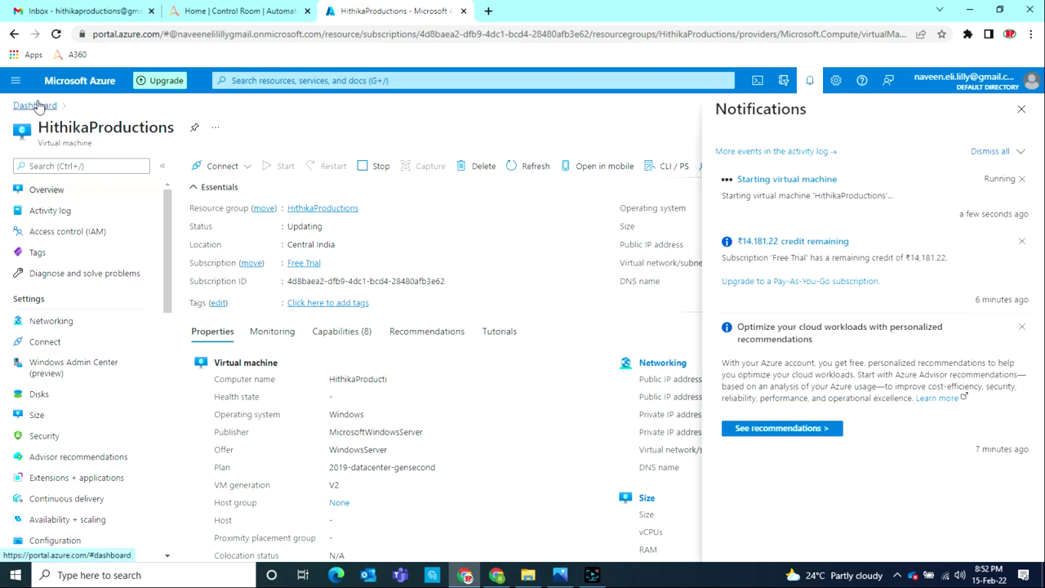
Refresh the dashboard until the VM shows Running, then copy its public IP 52.140.113.76
click(35, 105)
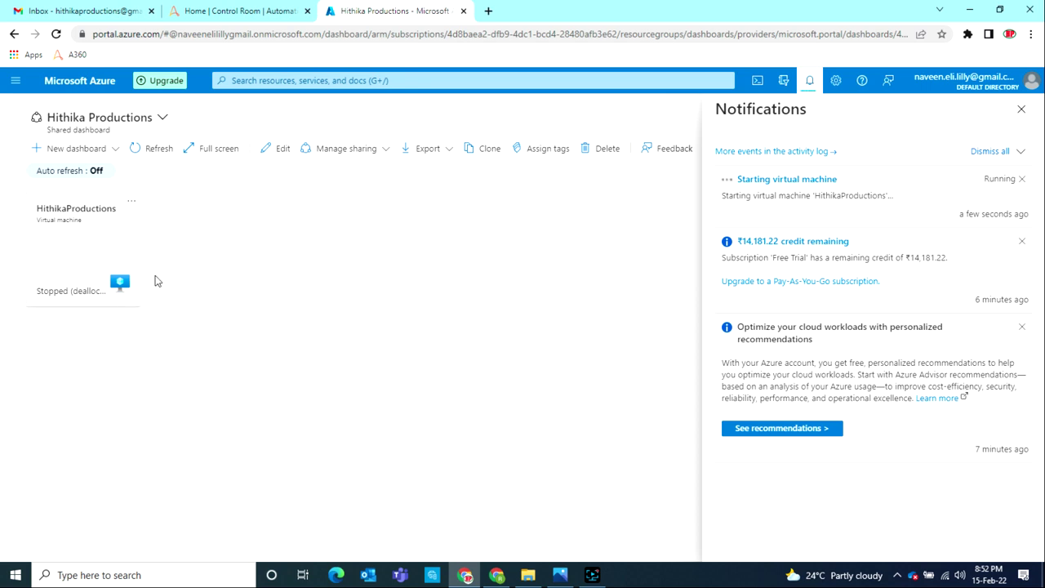
click(151, 151)
click(151, 150)
click(151, 150)
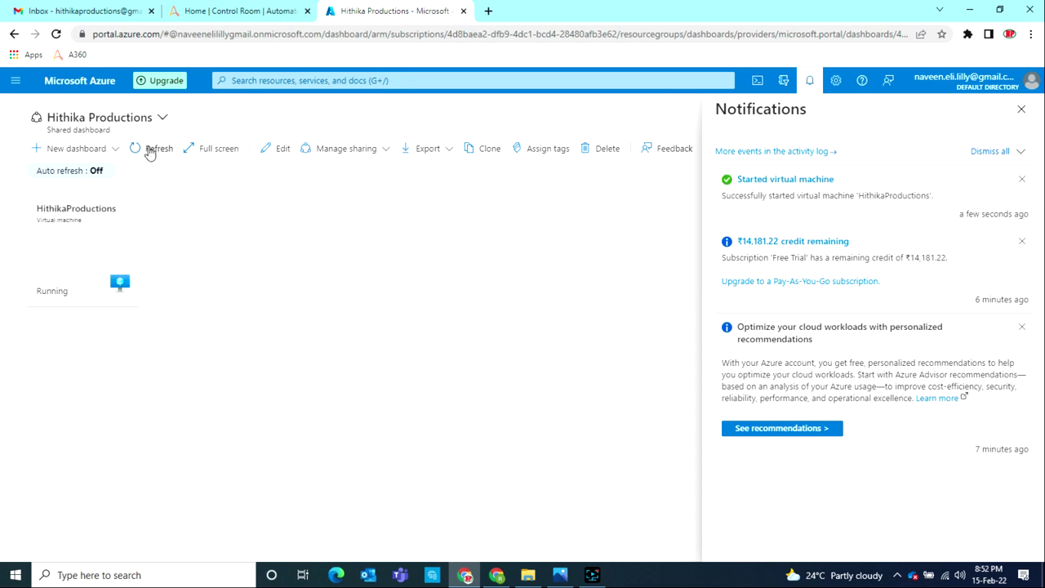
click(72, 237)
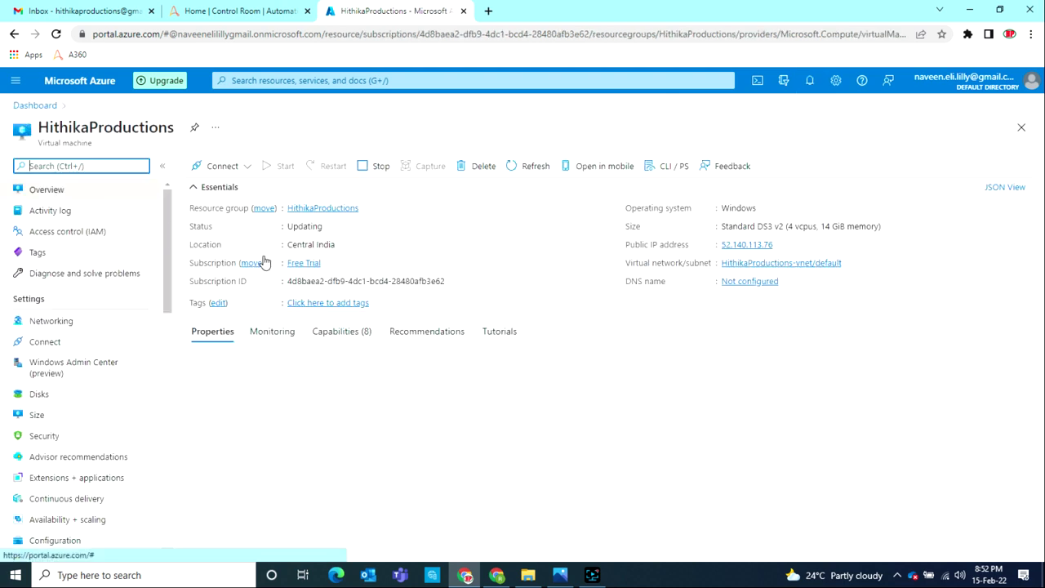
click(775, 245)
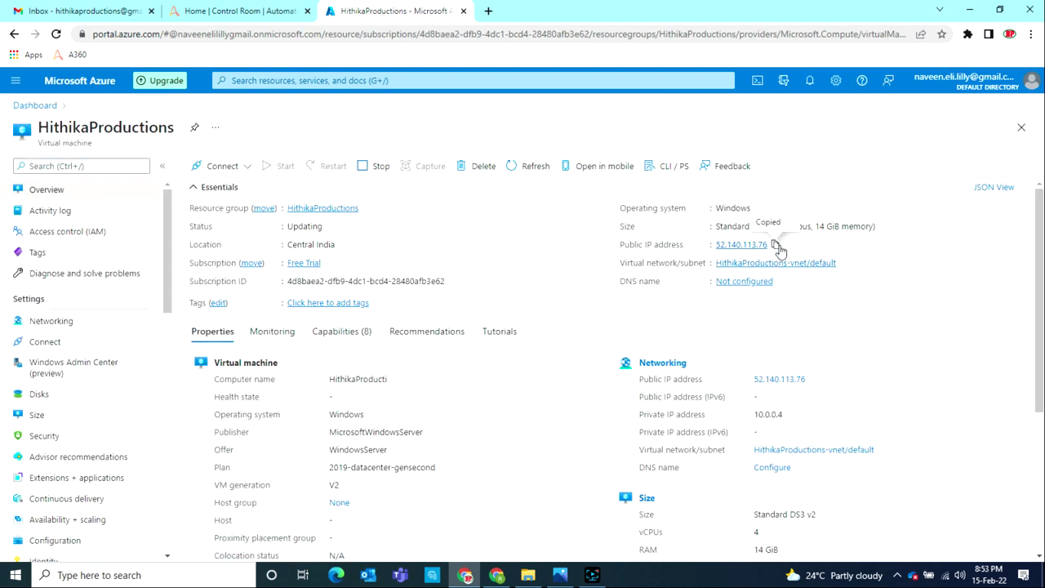
Connect to 52.140.113.76 with Remote Desktop Connection and sign in with the account password
click(130, 577)
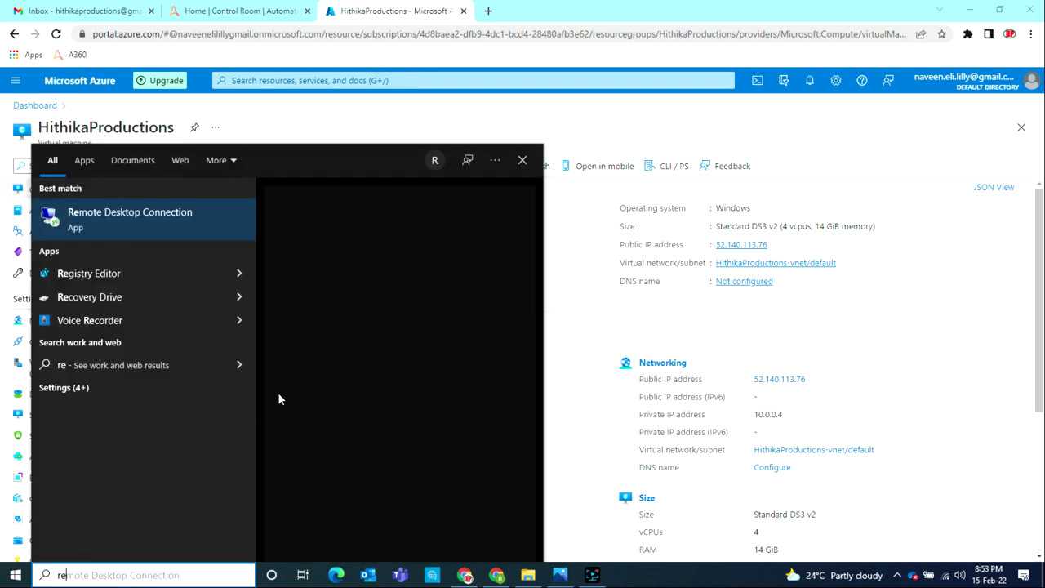
click(91, 218)
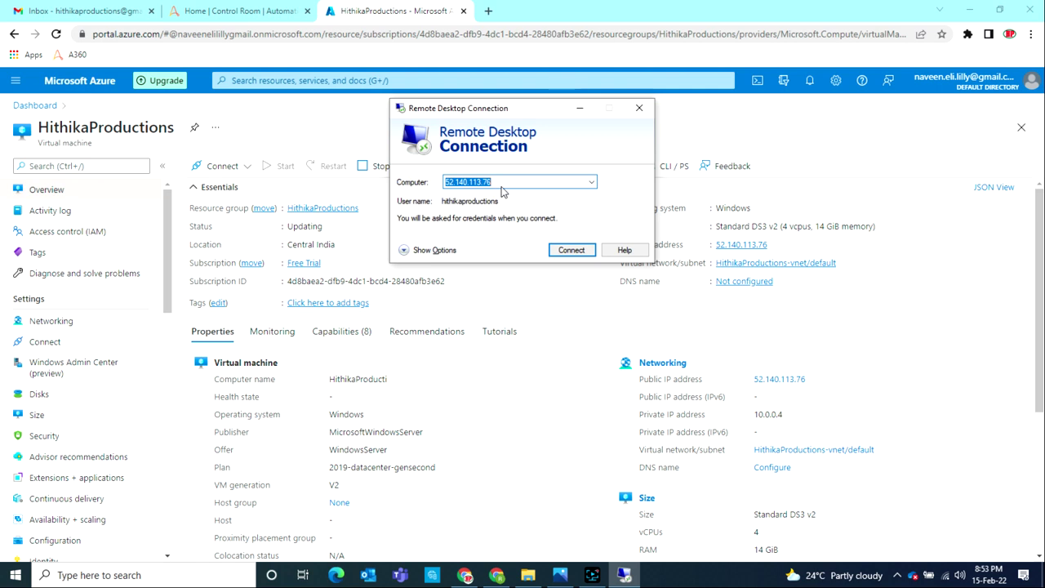
click(567, 251)
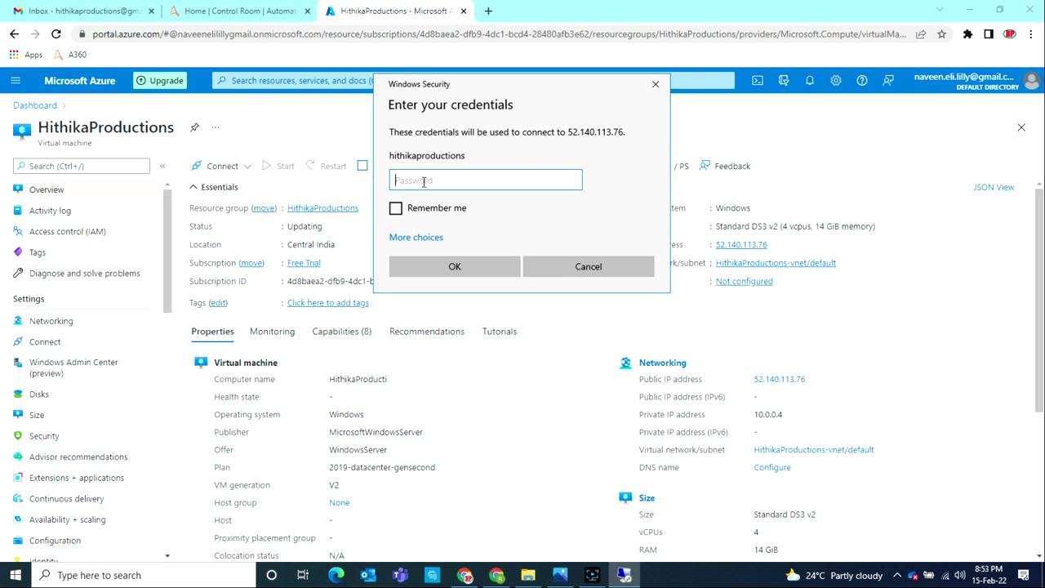
text(****************)
click(472, 270)
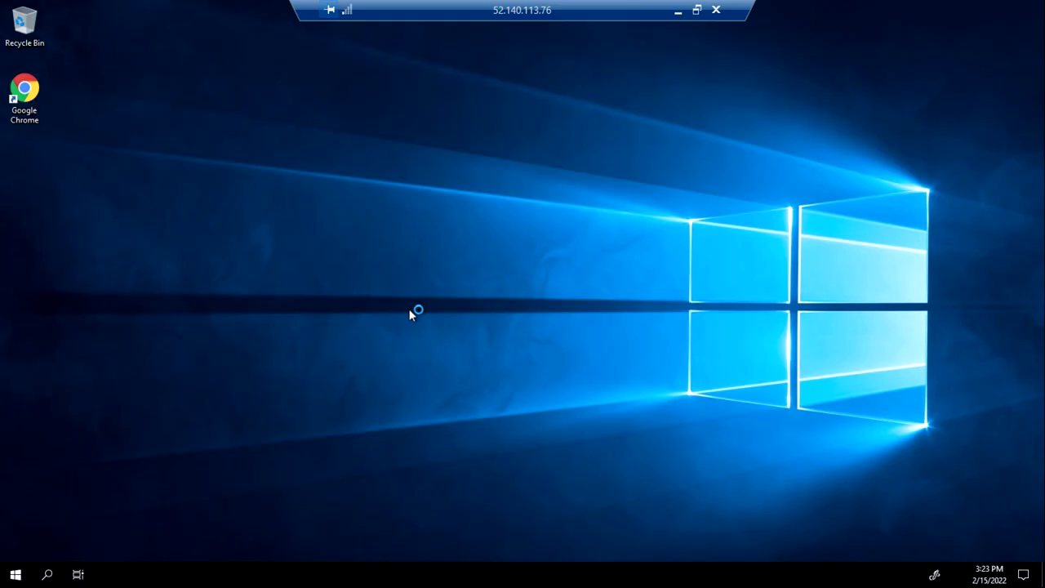
Dismiss the search panel and Windows Admin Center pop-up, close Server Manager, and refresh the desktop
click(47, 576)
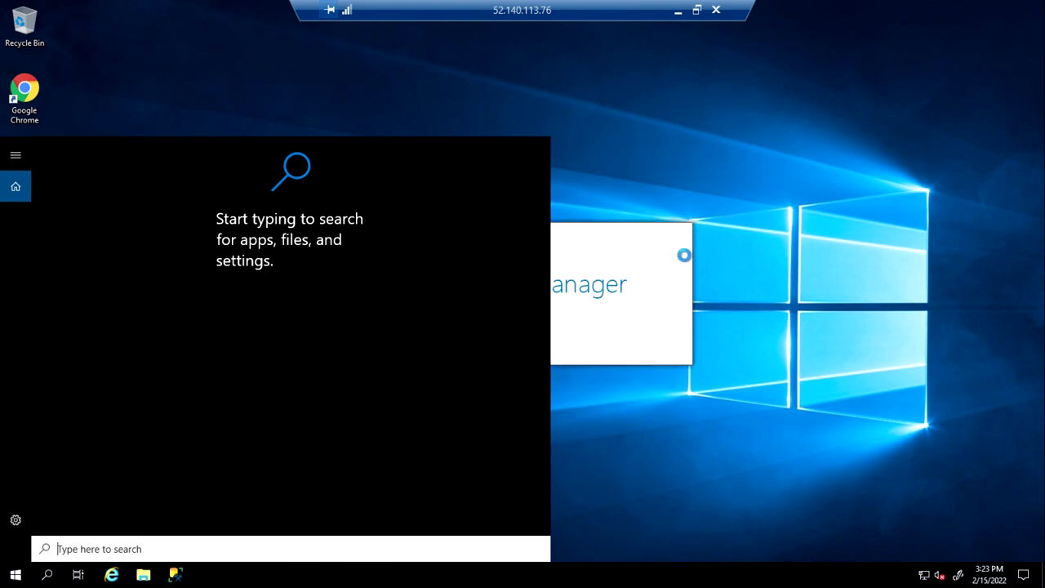
click(806, 172)
right_click(806, 172)
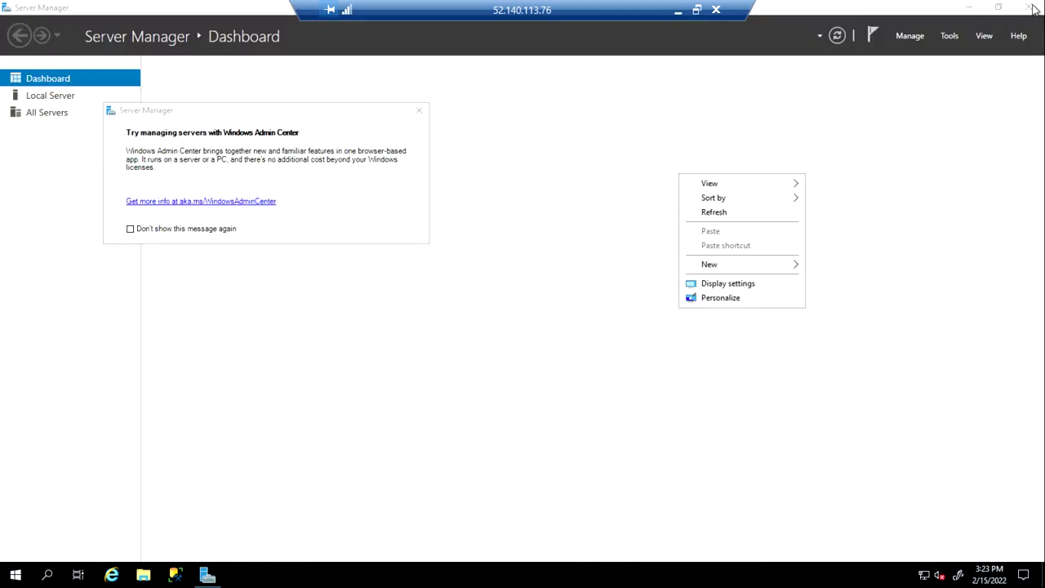
click(419, 111)
click(1028, 7)
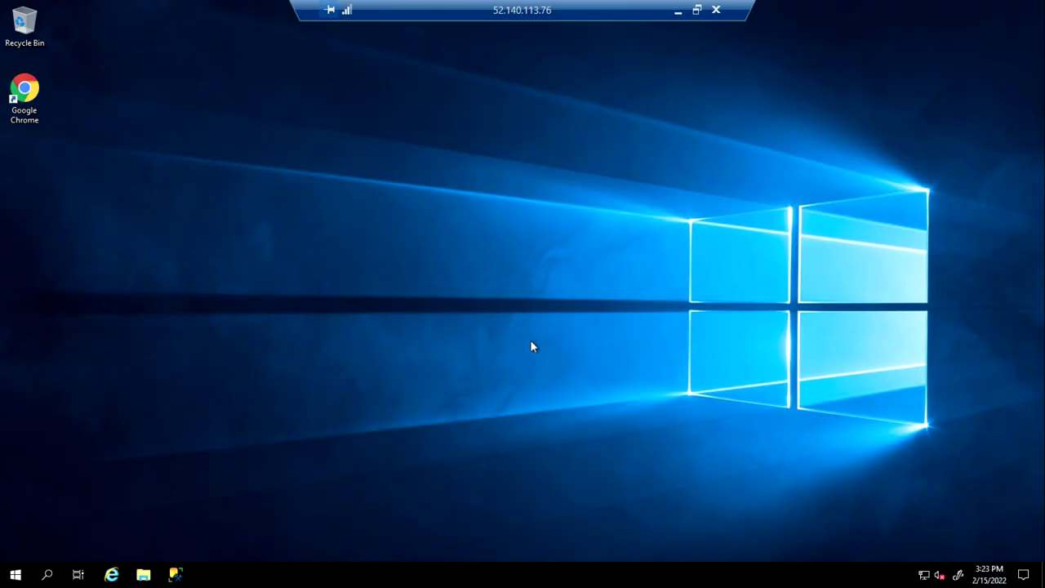
right_click(459, 168)
click(384, 208)
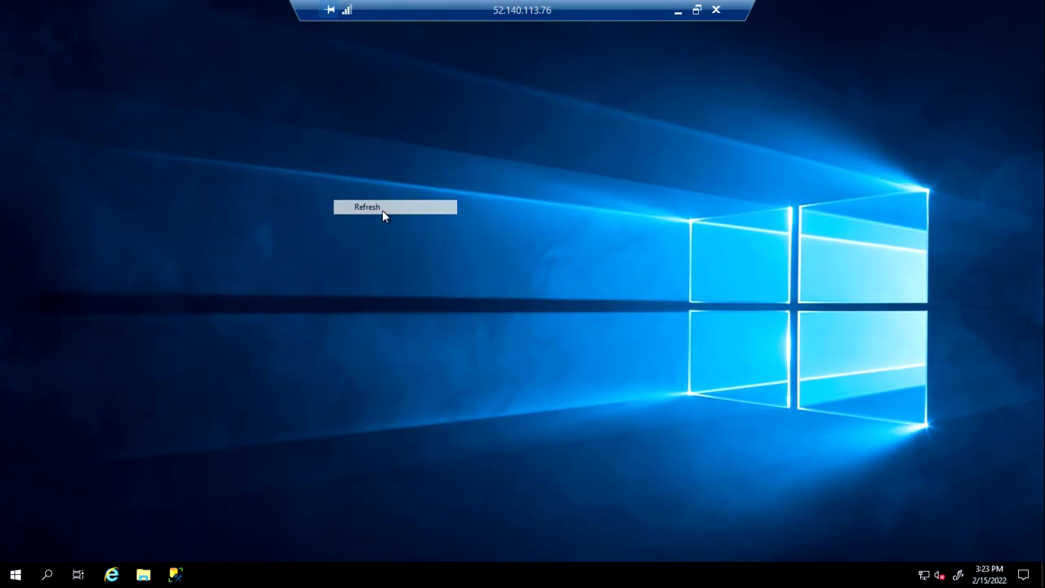
right_click(363, 192)
click(335, 230)
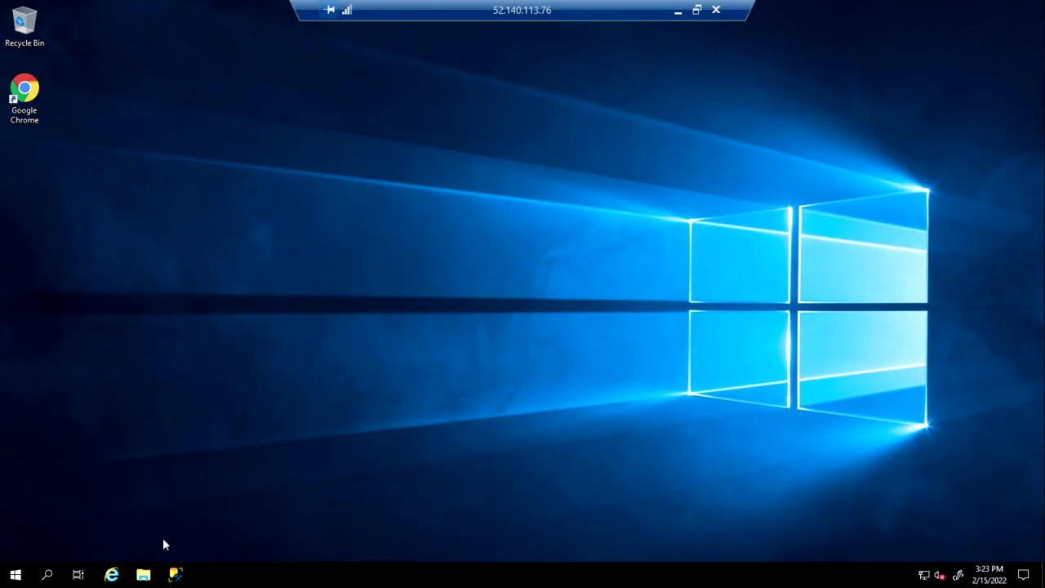
Open the Automation360_build_11513 folder under Downloads in File Explorer
click(143, 575)
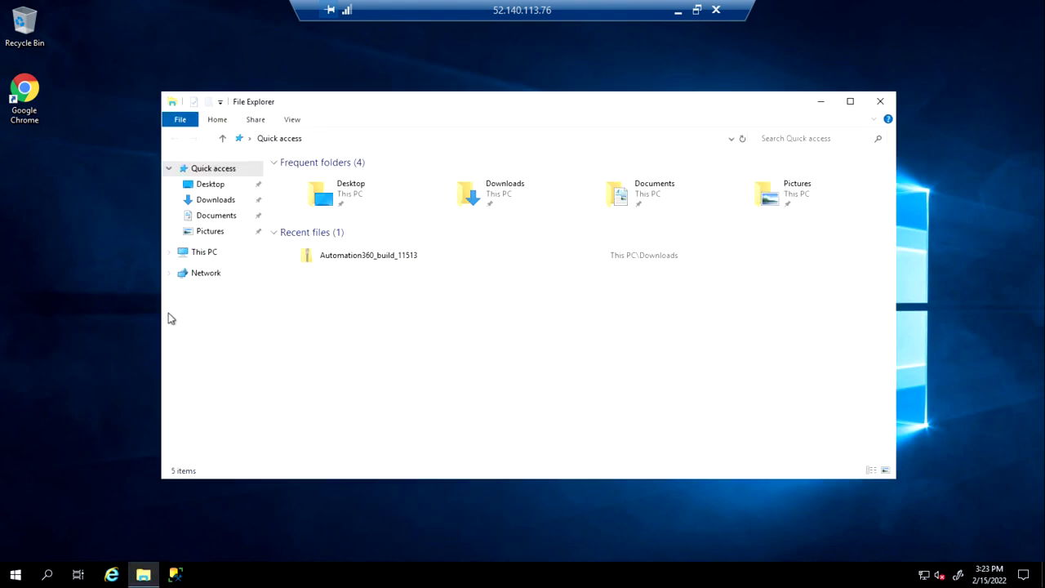
click(216, 205)
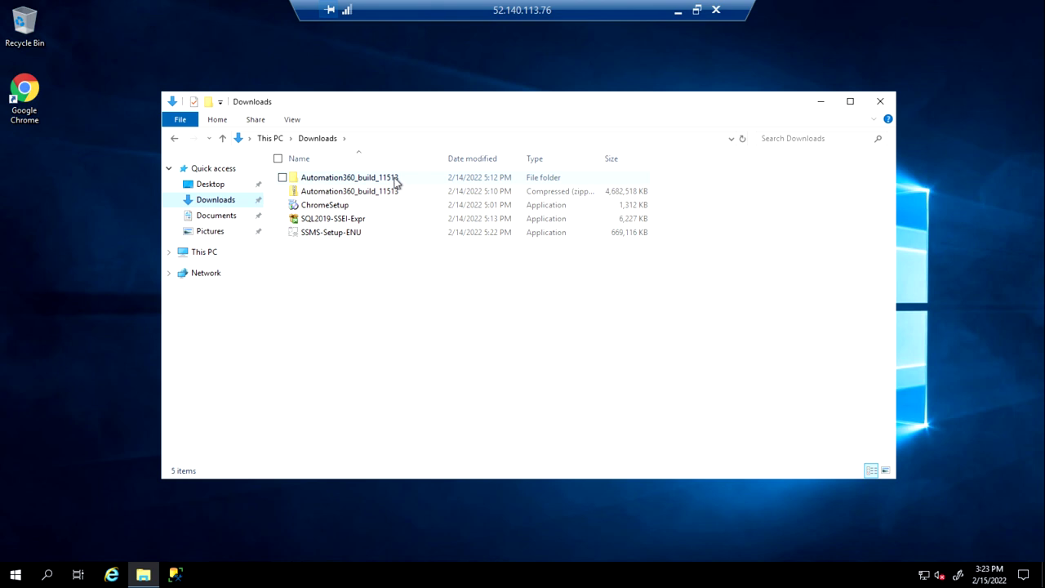
double_click(396, 180)
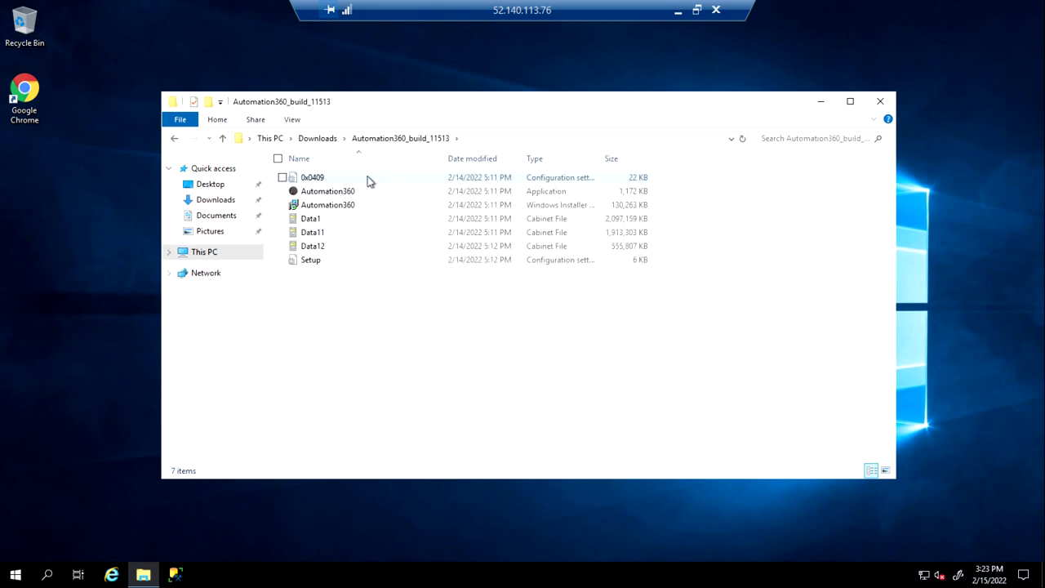
Connect Management Studio to the DEVA360 instance with Windows Authentication, then minimize it
click(186, 578)
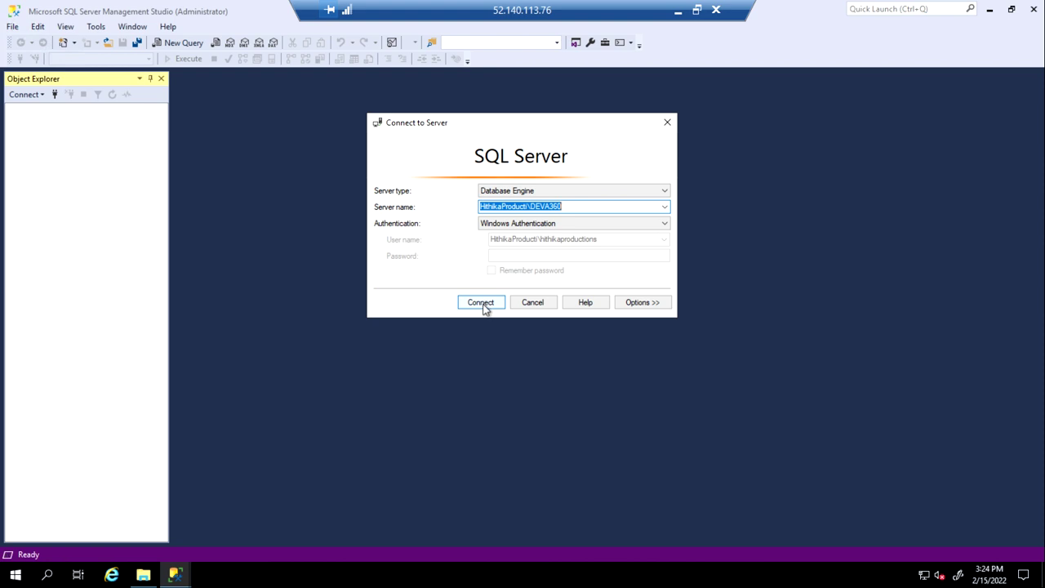
click(482, 303)
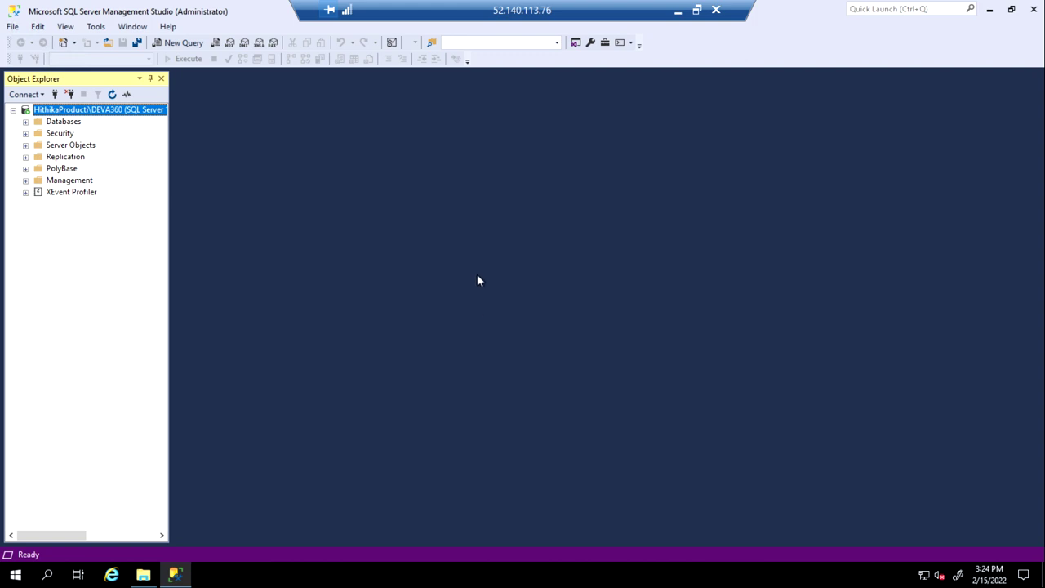
click(989, 9)
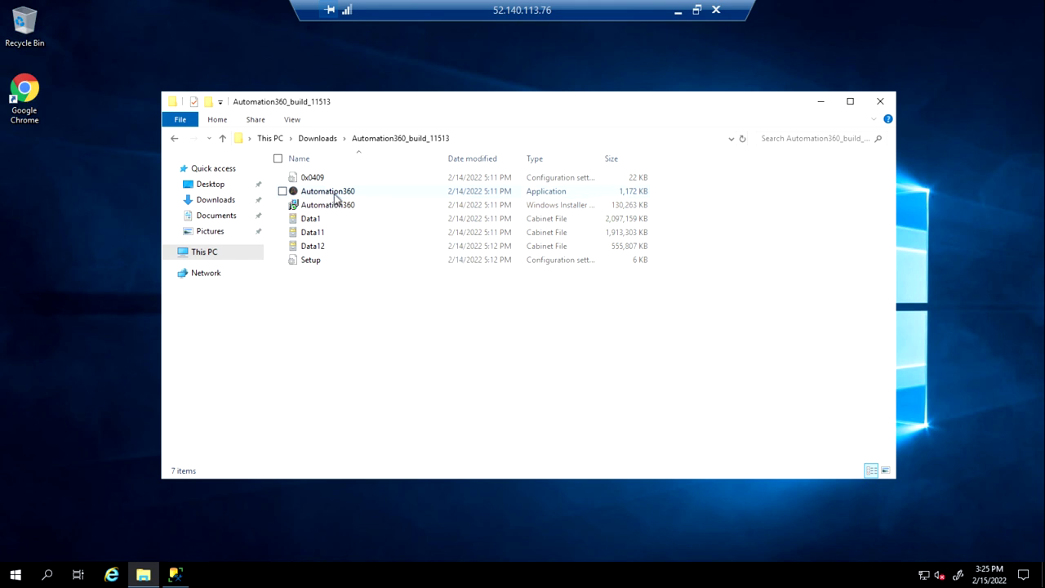
Launch the Automation360 installer and continue past the failed prerequisite check
double_click(335, 191)
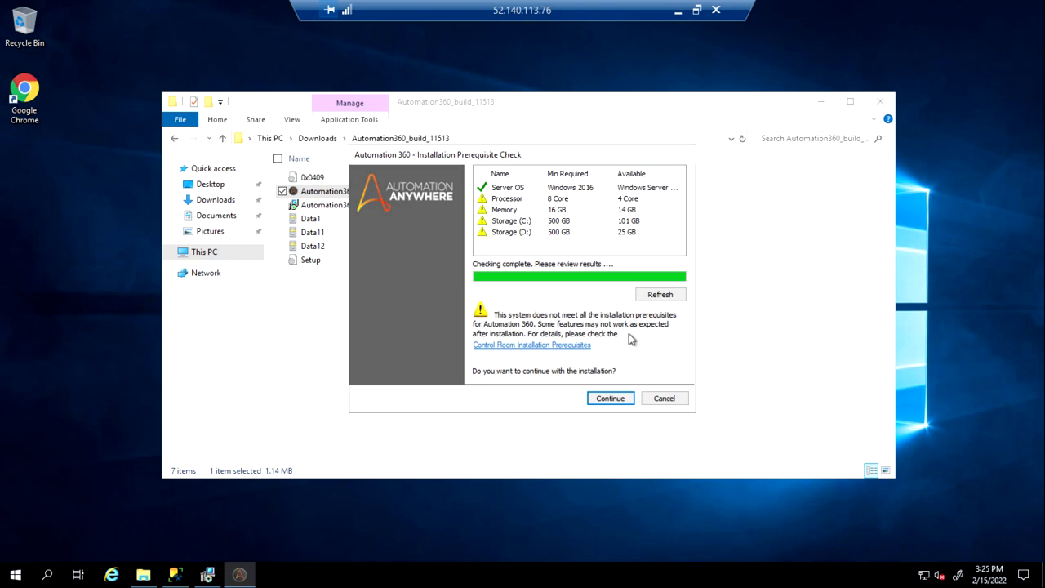
click(677, 10)
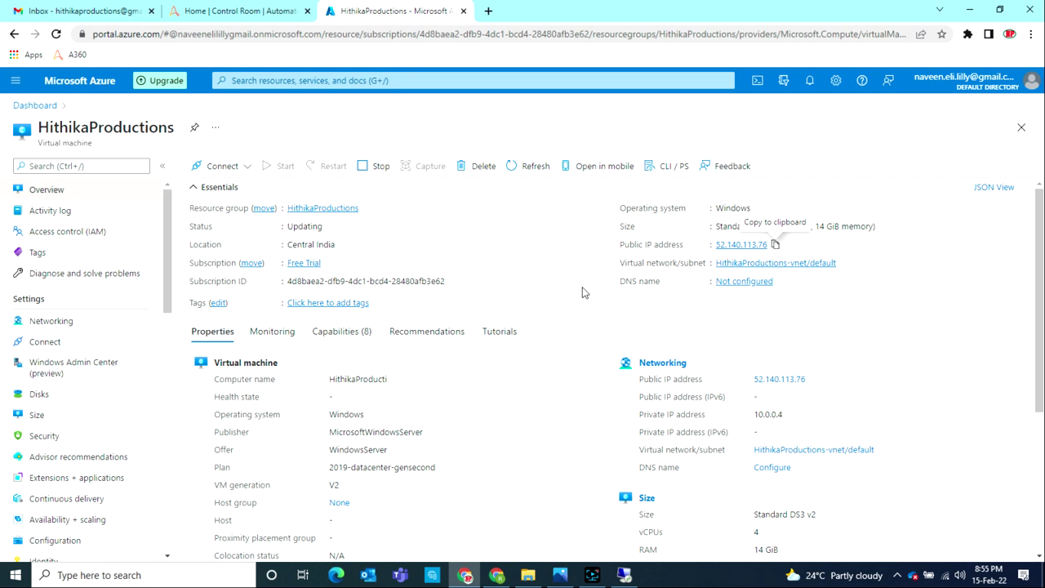
click(627, 577)
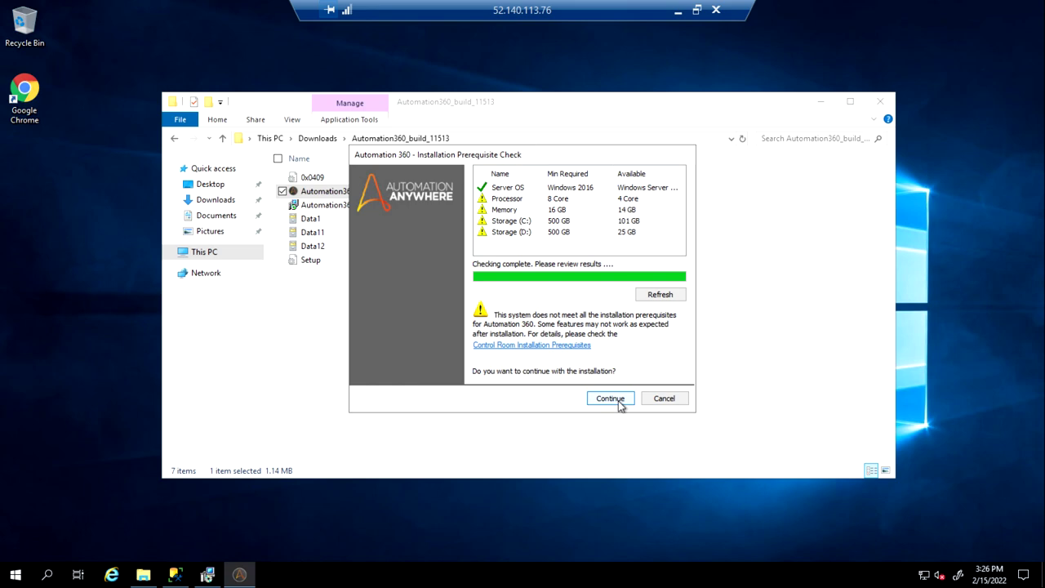
click(618, 402)
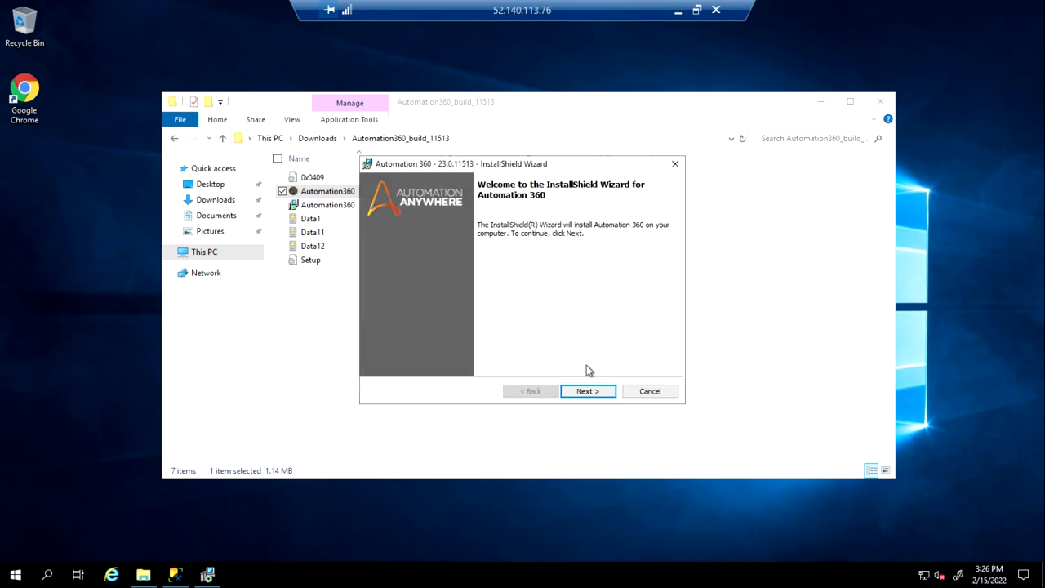
Keep On-premises, accept the licence, choose Express, and submit database port 1433 twice
click(585, 395)
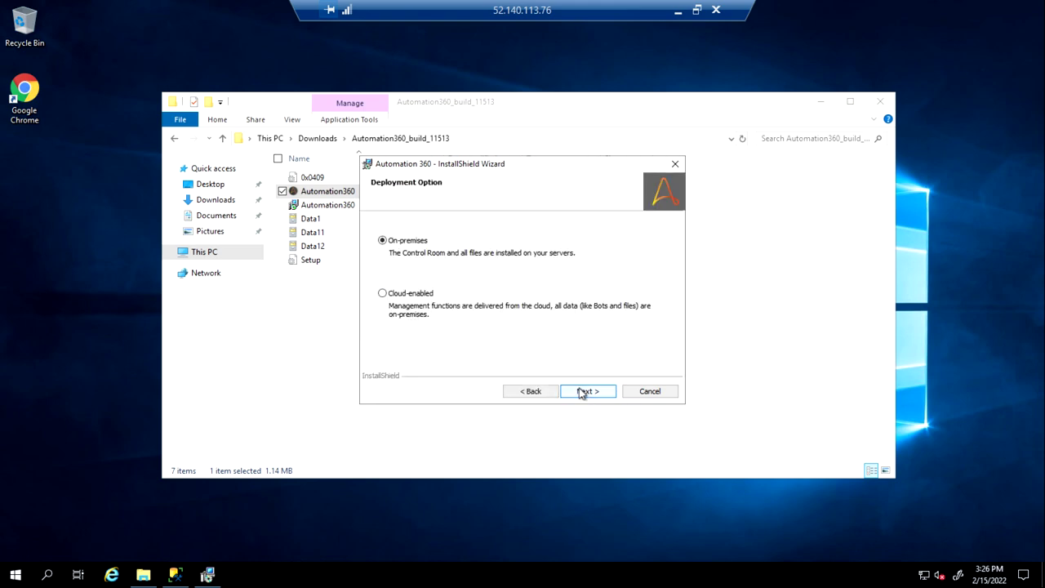
click(582, 394)
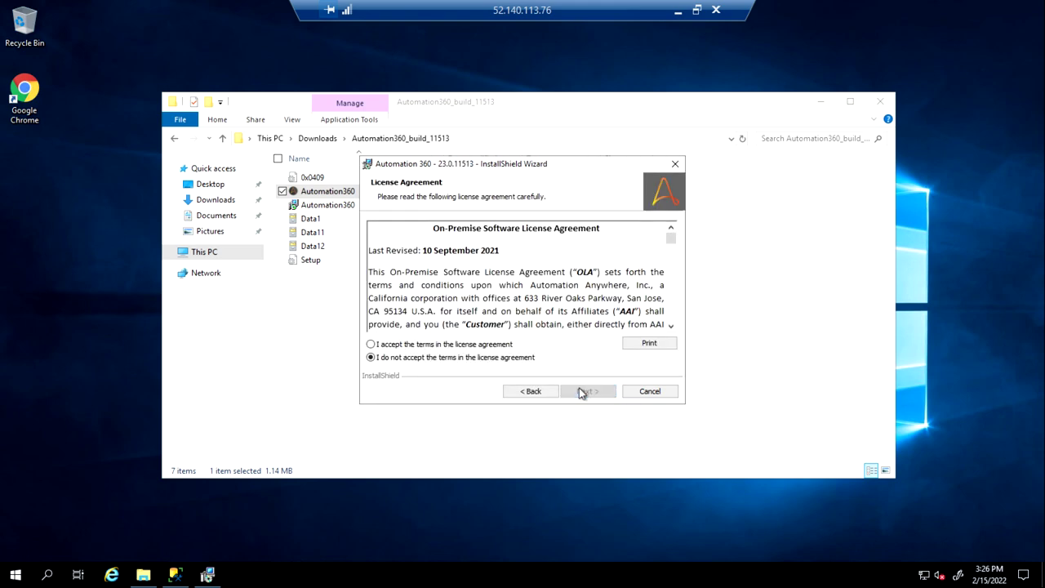
click(437, 344)
scroll(585, 398, down, 15)
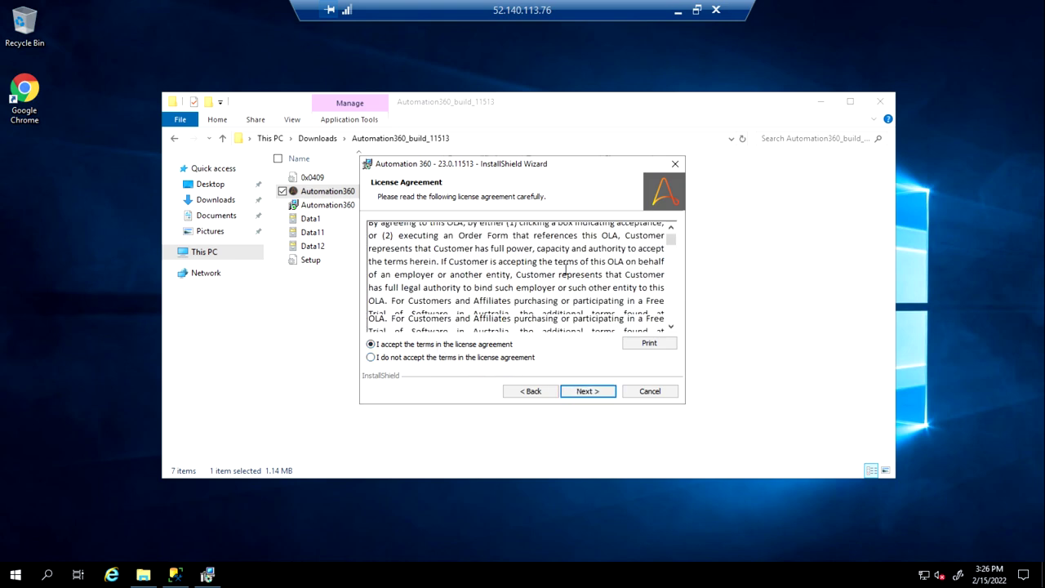
click(583, 392)
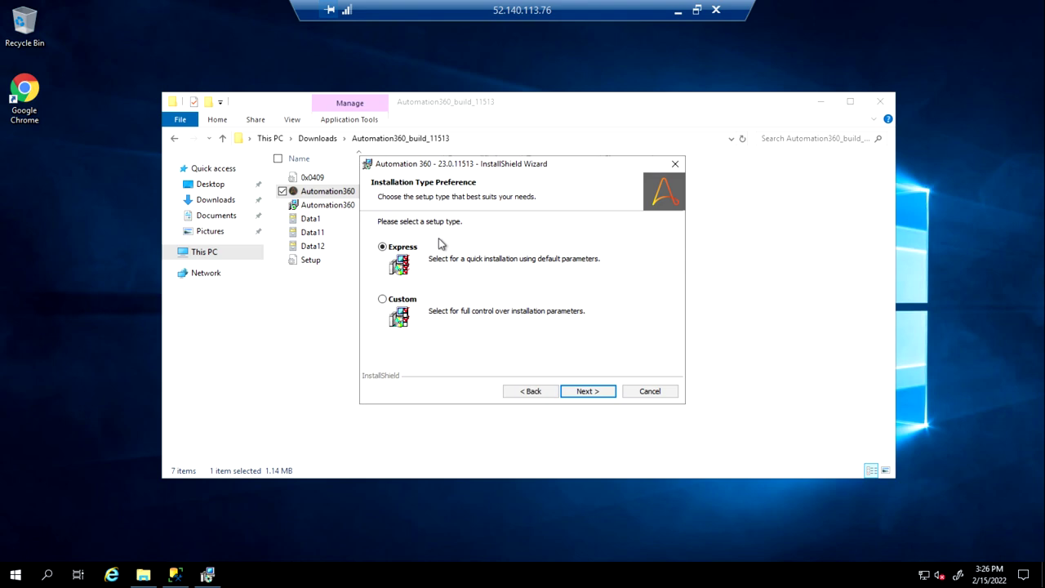
click(585, 392)
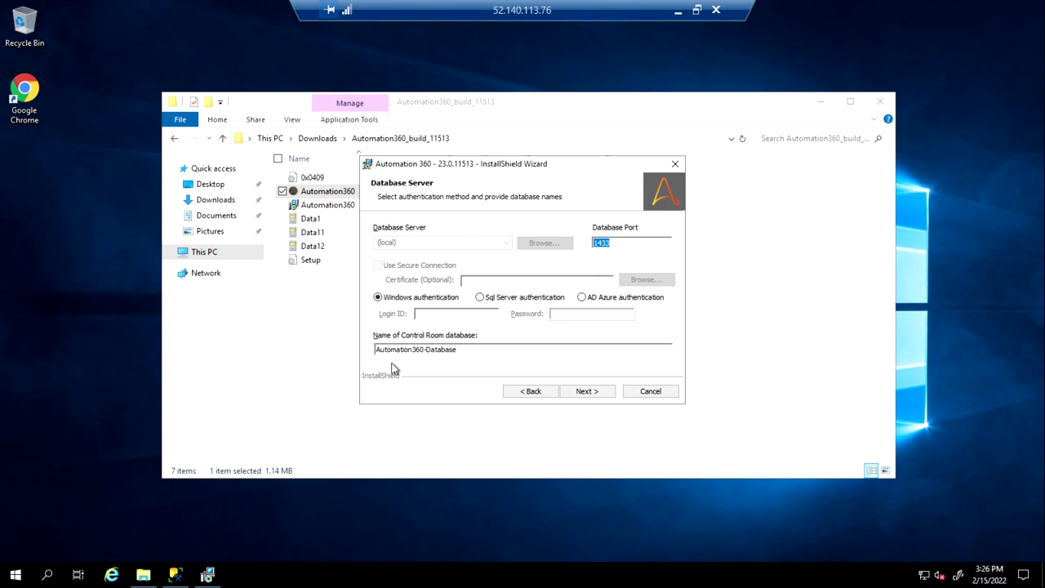
click(586, 393)
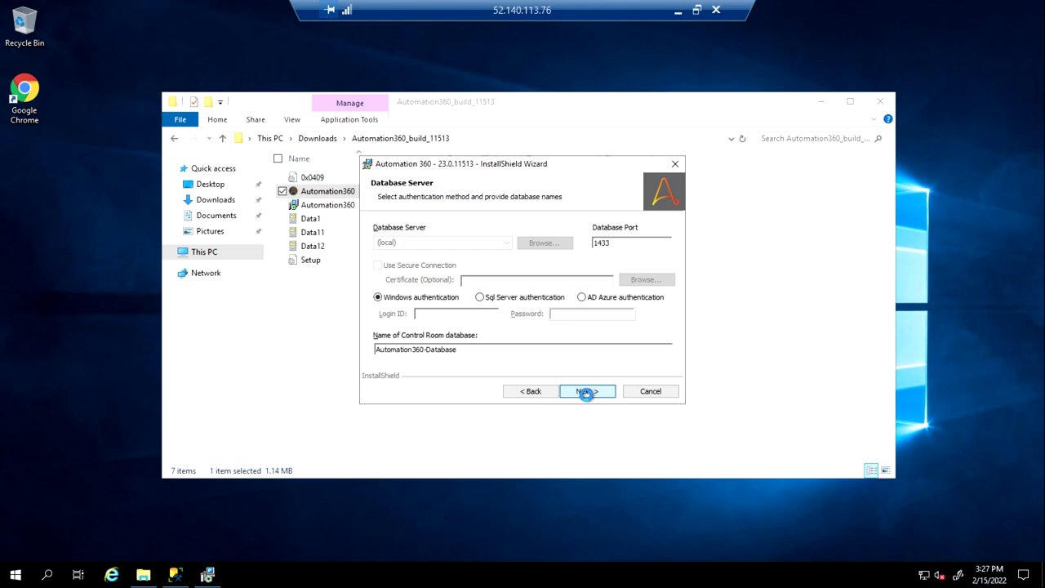
click(585, 393)
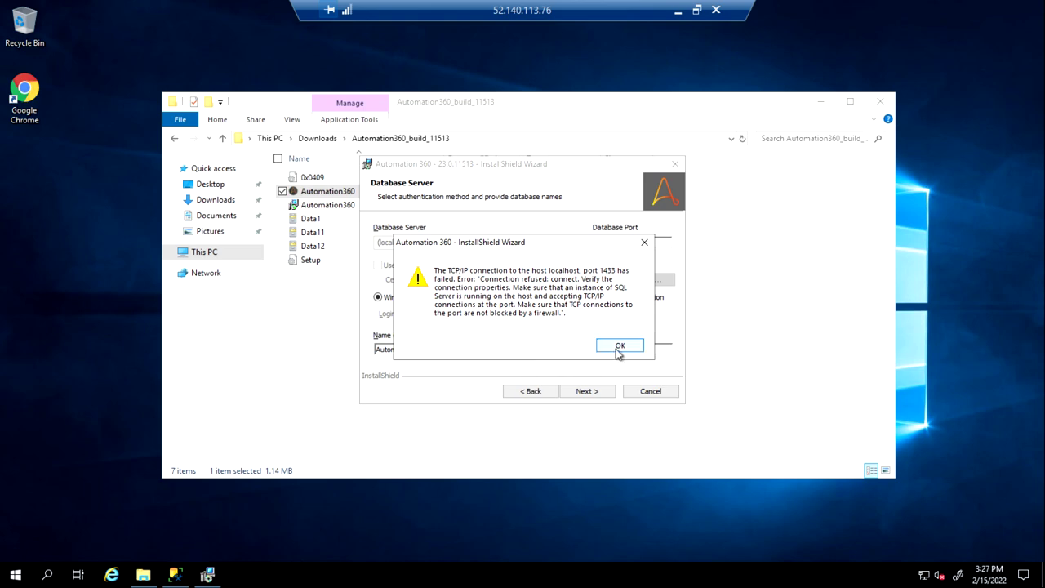
Launch SQL Server 2019 Configuration Manager and list the SQL Server services with full names
click(48, 575)
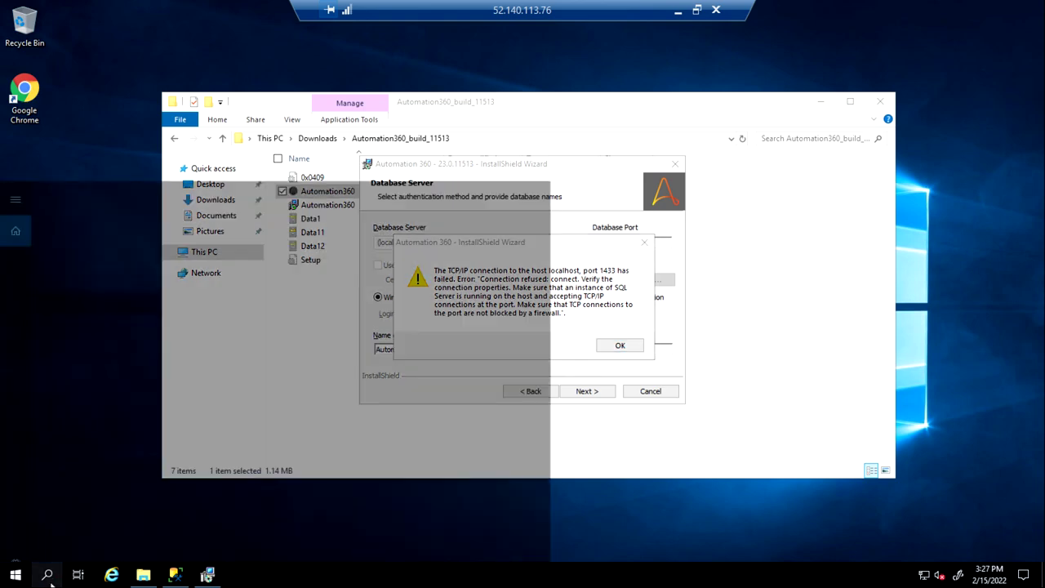
text(s)
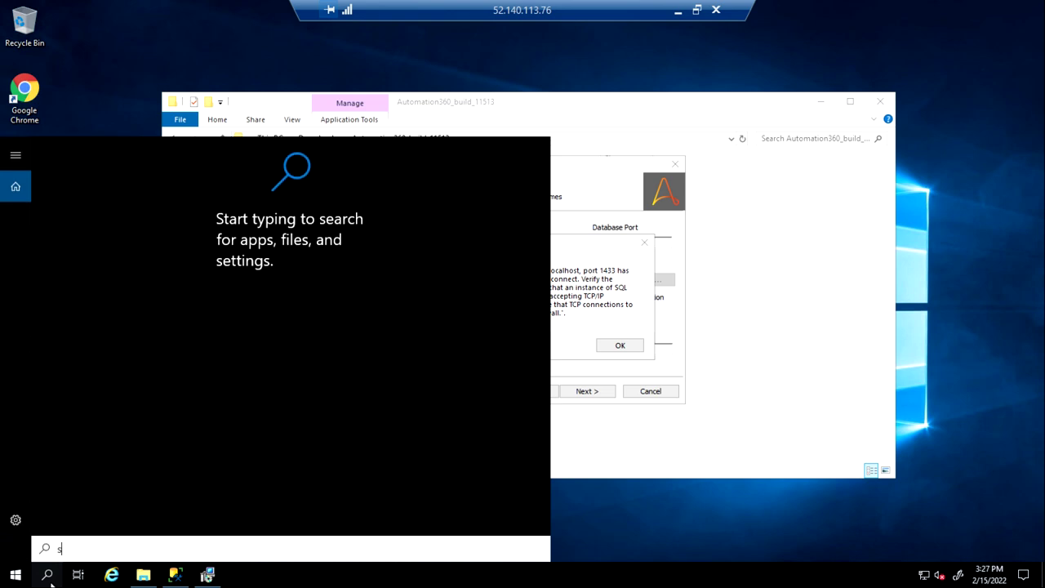
text(q)
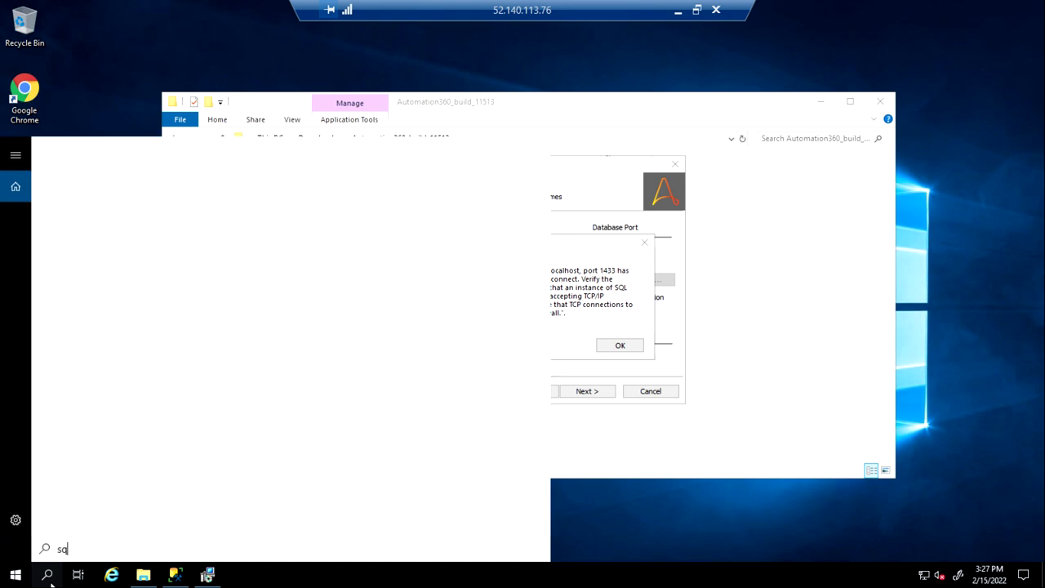
text(l)
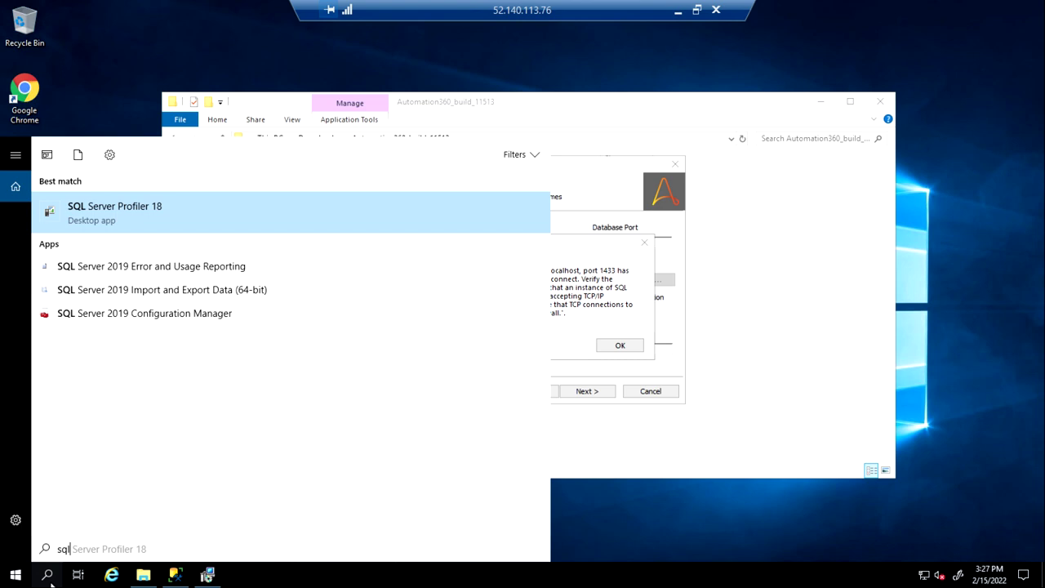
click(123, 313)
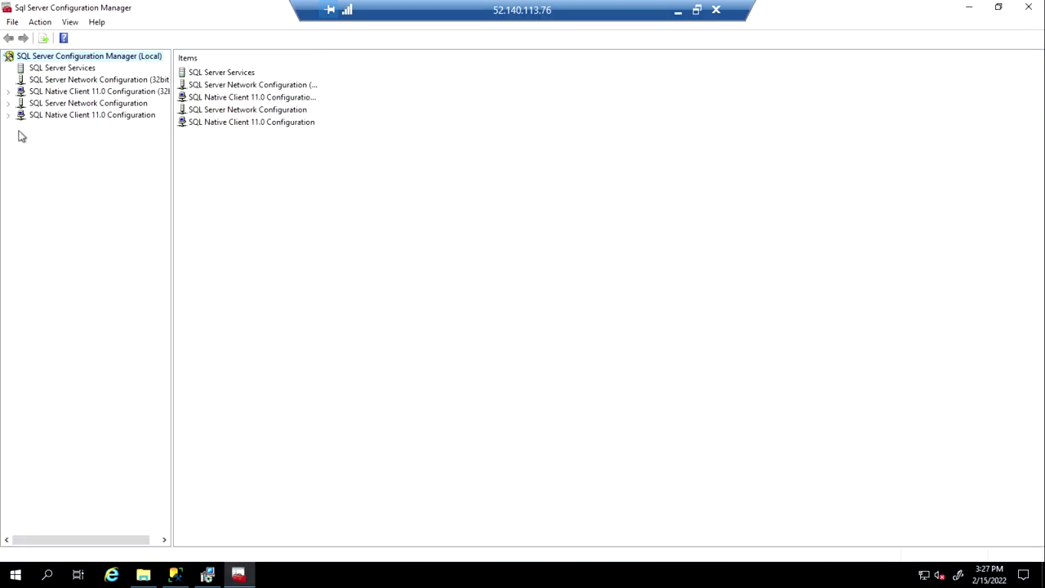
click(9, 93)
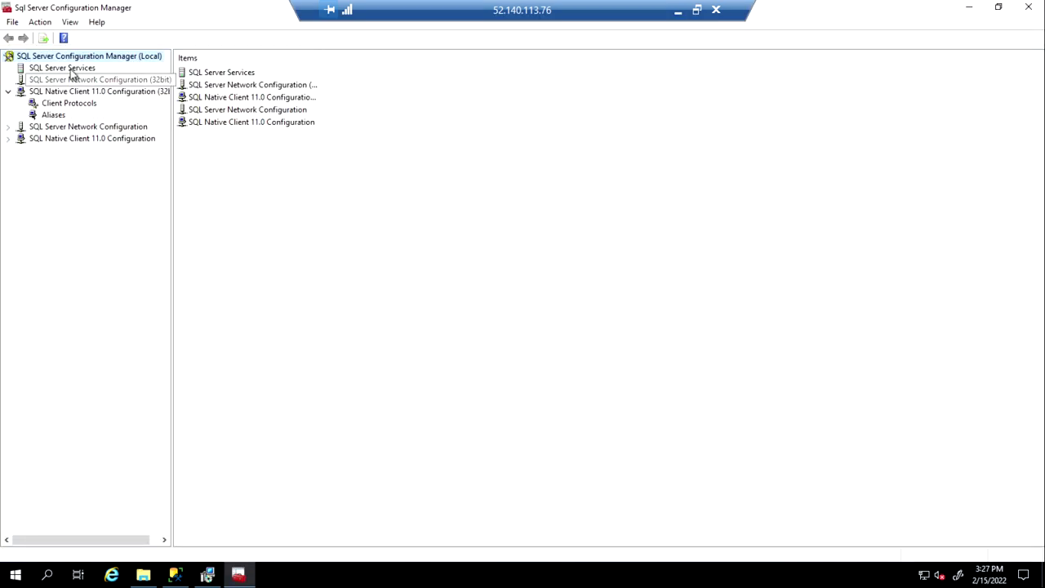
click(70, 71)
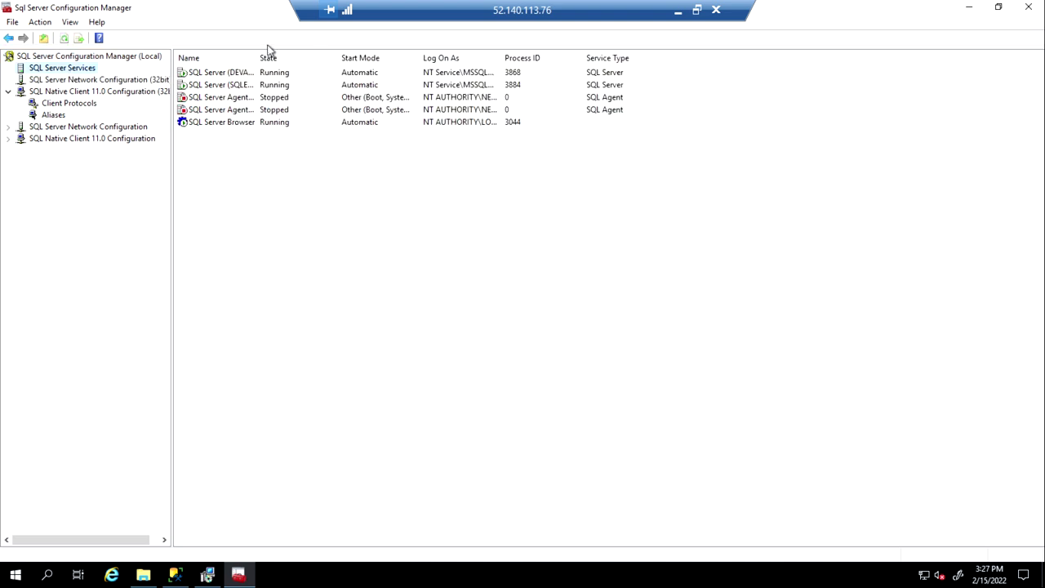
drag(257, 57, 362, 62)
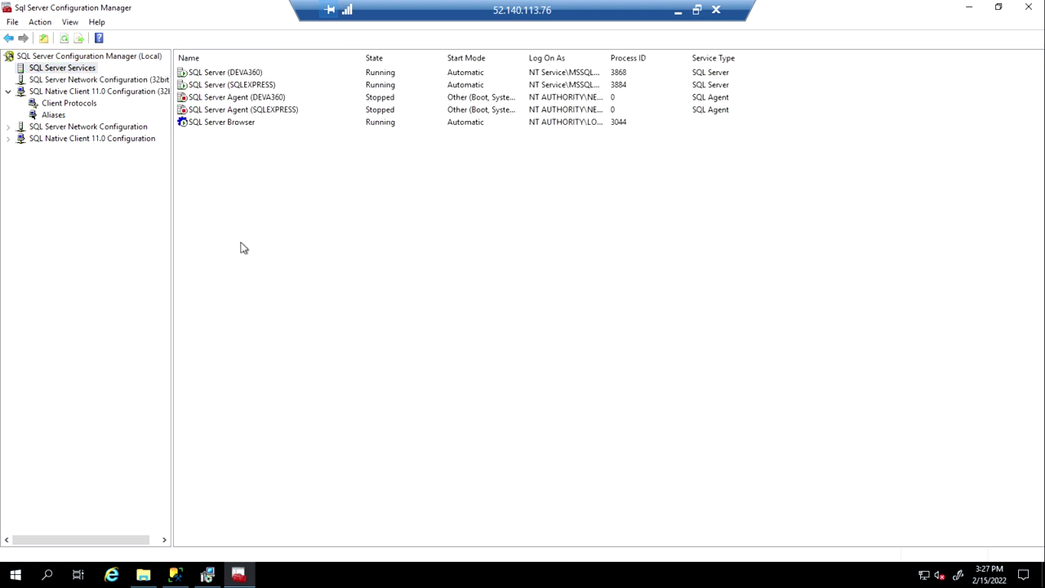
Stop the SQL Server (SQLEXPRESS) service, leaving the DEVA360 services running
click(243, 99)
click(232, 87)
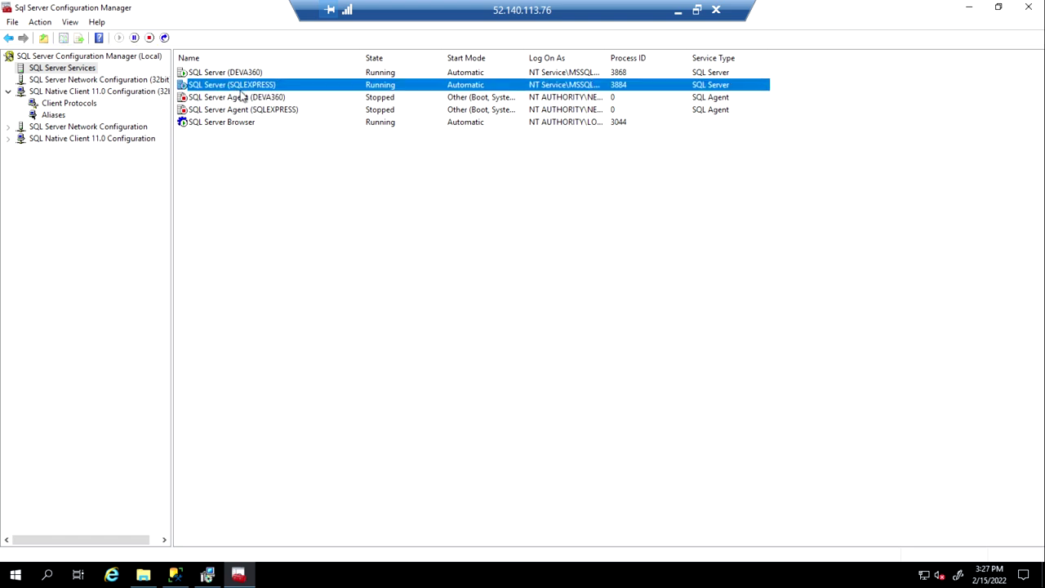
click(243, 99)
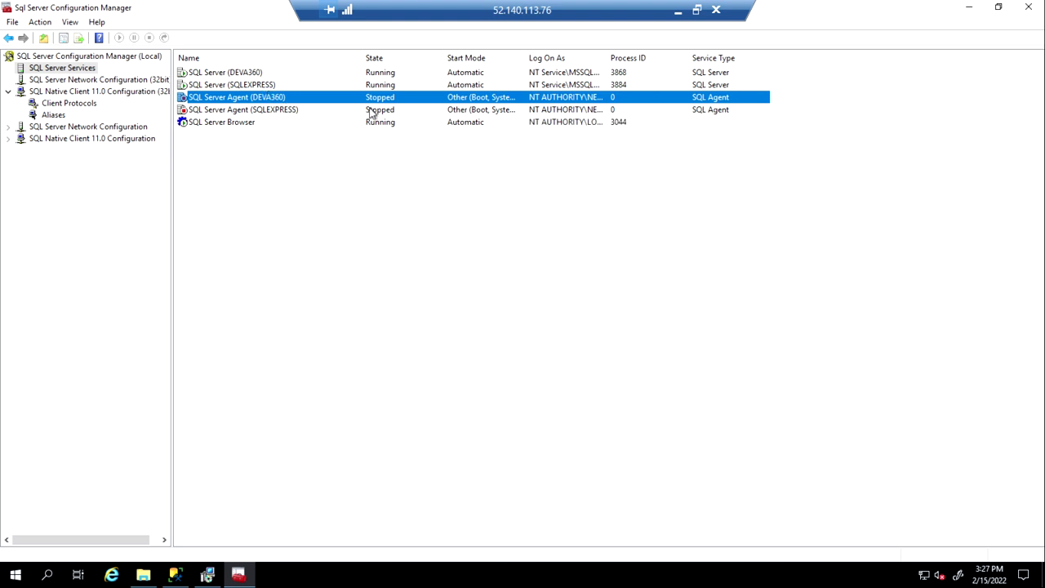
right_click(290, 99)
click(257, 207)
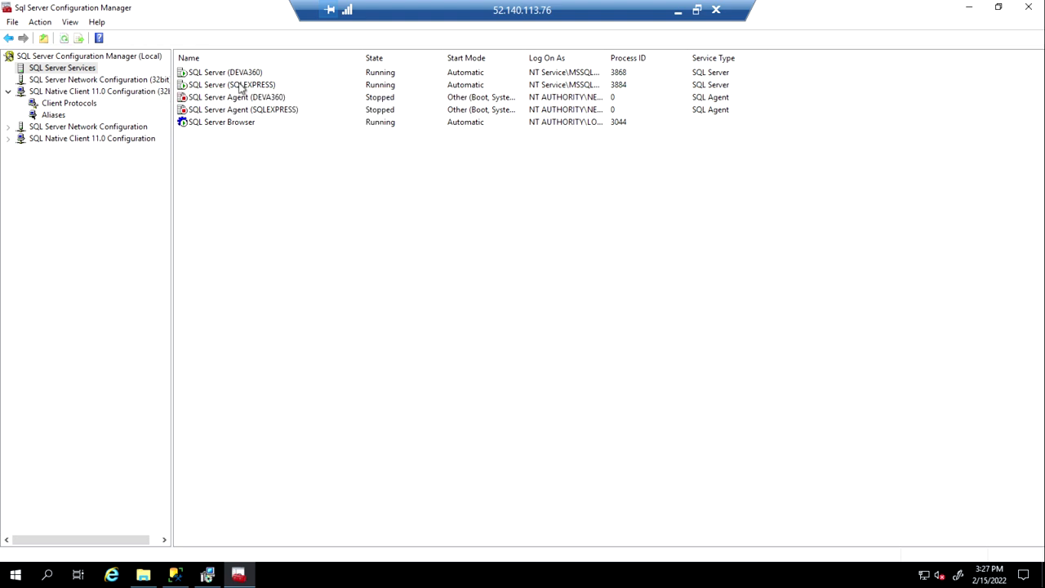
right_click(240, 85)
click(279, 106)
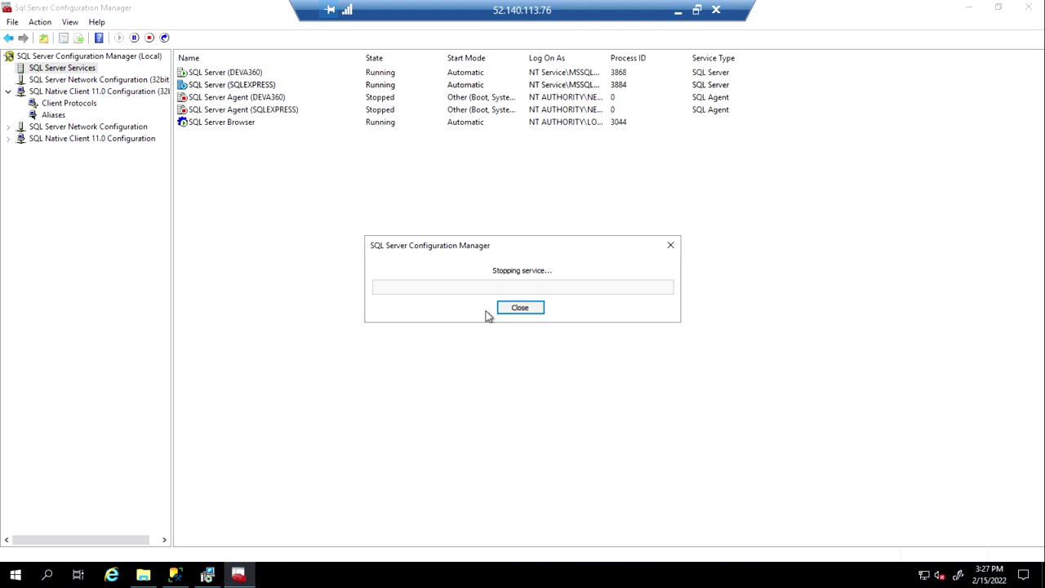
Set SQL Server (DEVA360) to log on as built-in Local System, confirming the restart
double_click(262, 74)
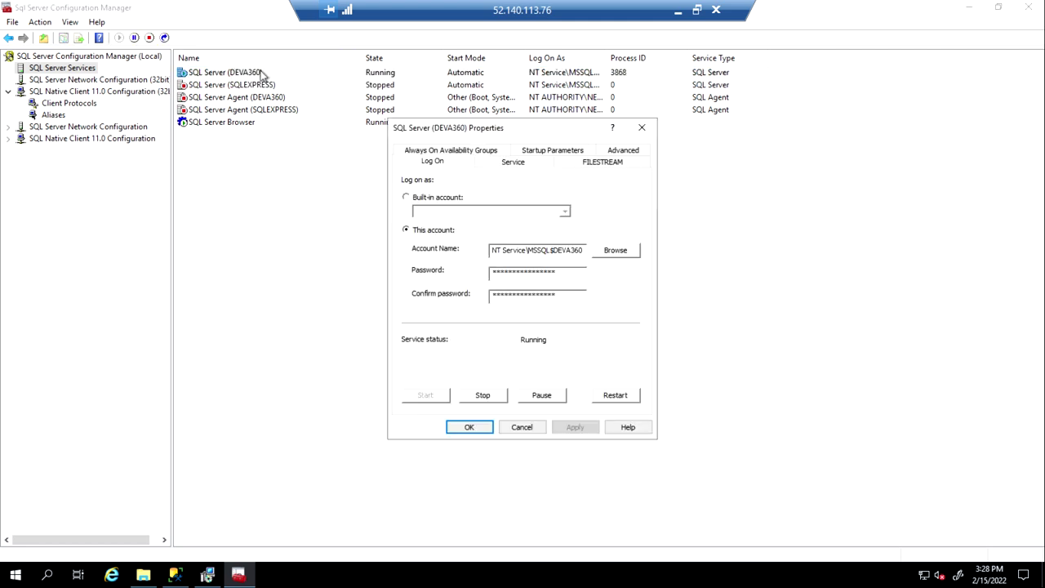
click(405, 196)
click(565, 212)
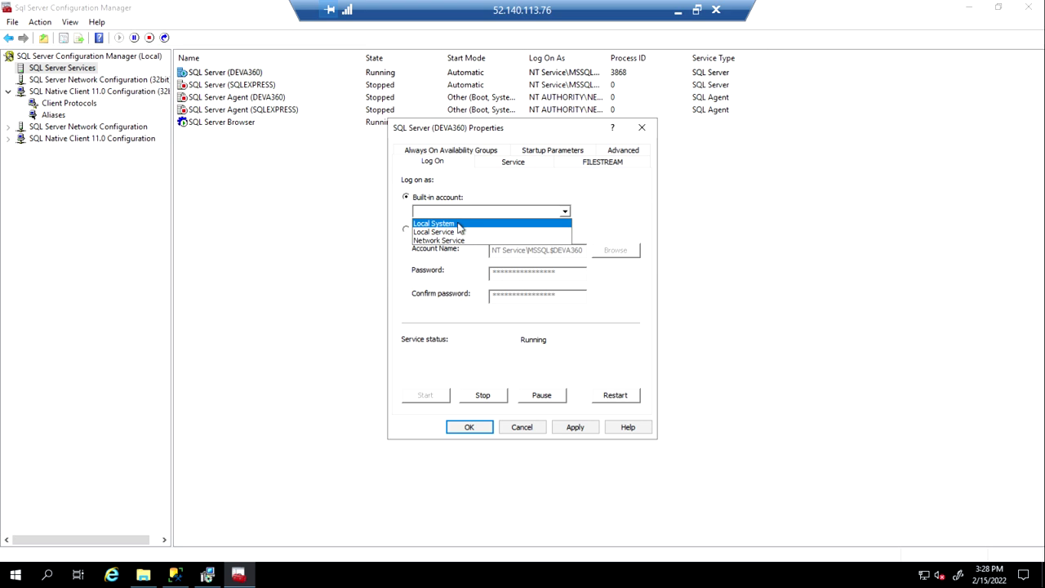
click(459, 224)
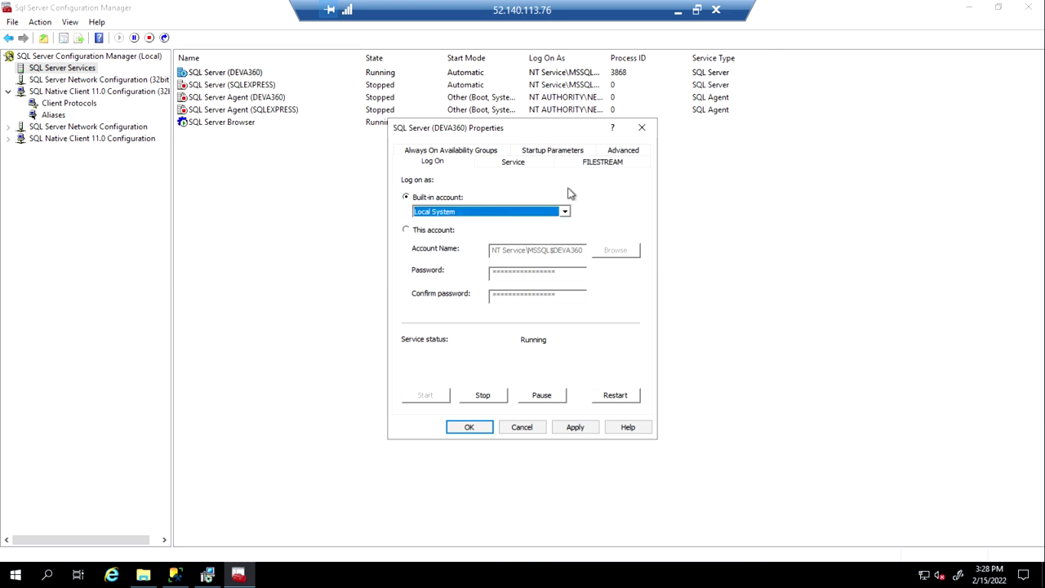
click(575, 427)
click(581, 350)
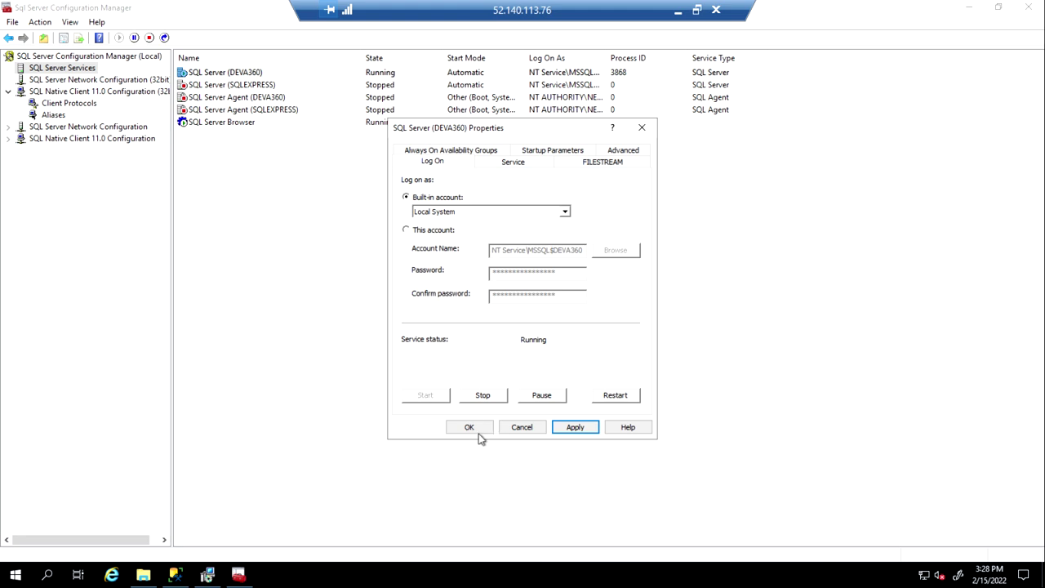
click(575, 428)
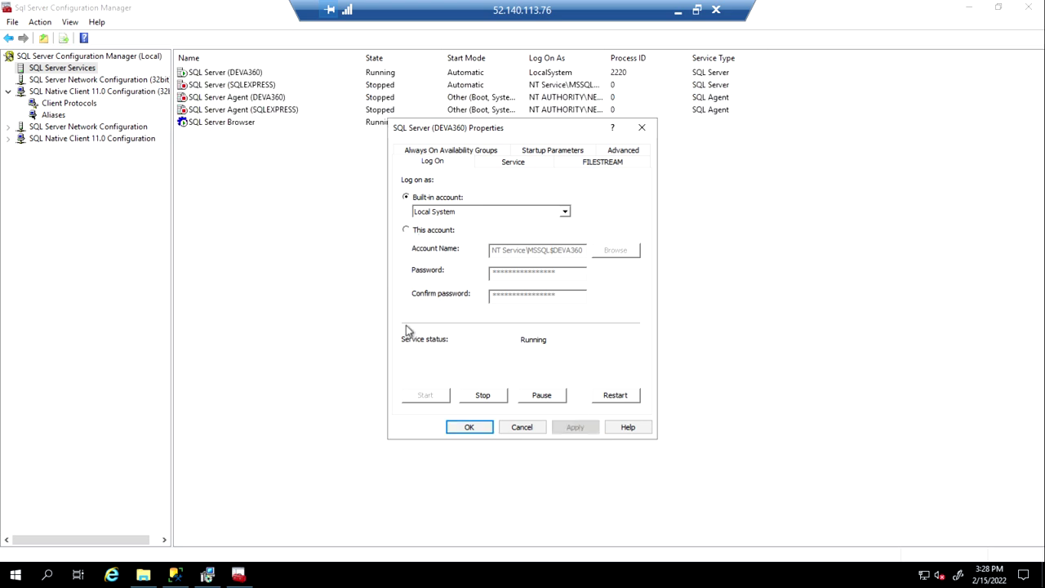
click(464, 427)
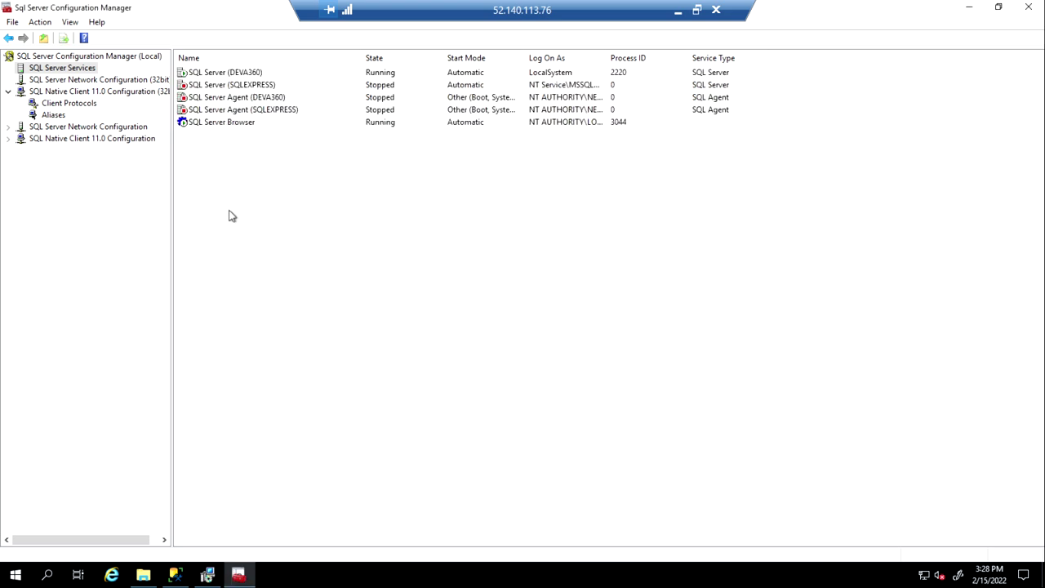
click(367, 75)
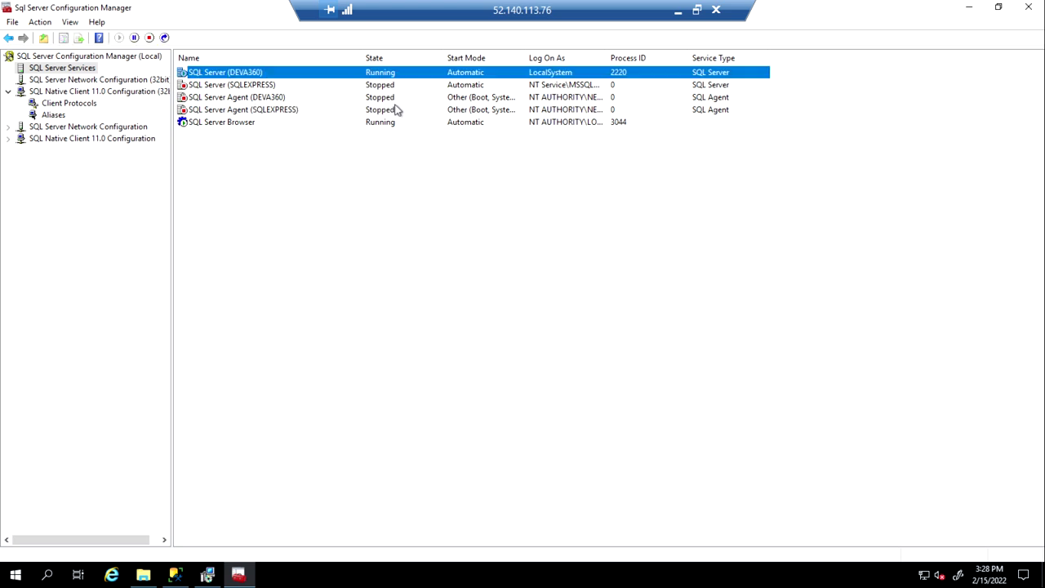
Try setting SQL Server Agent (DEVA360) to log on as Local System, dismissing the start error
right_click(264, 99)
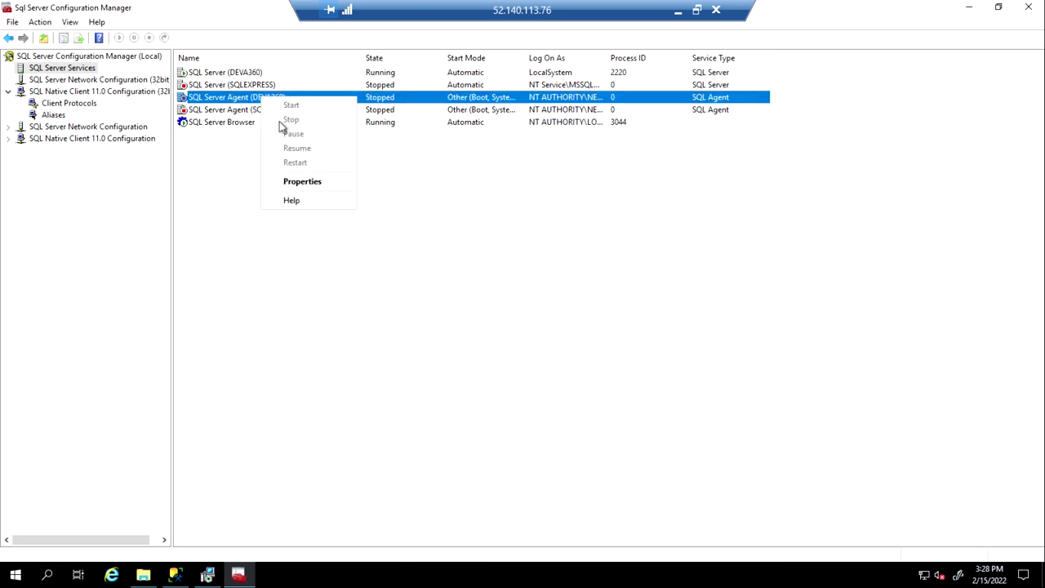
click(295, 181)
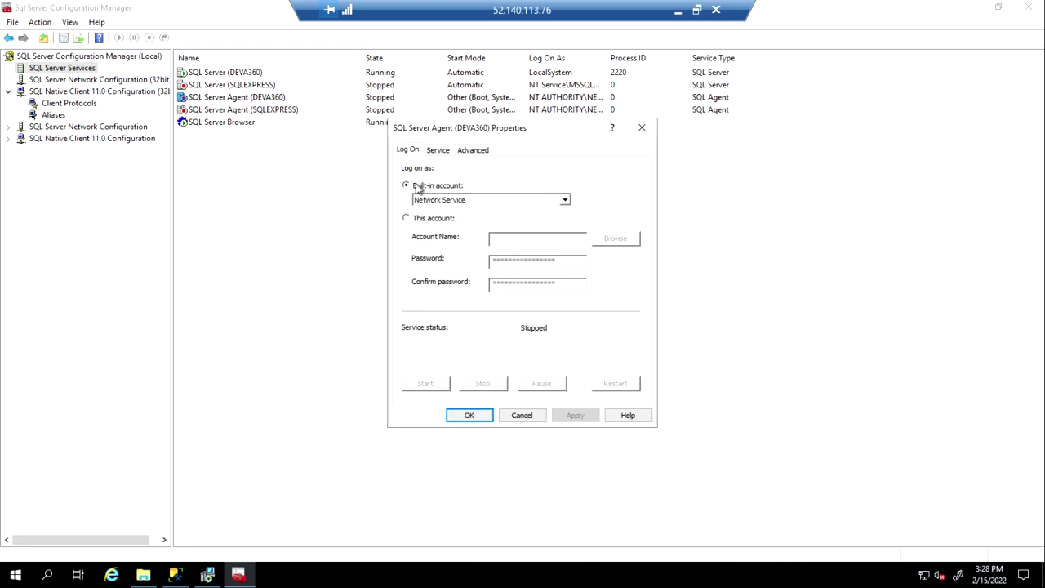
click(563, 204)
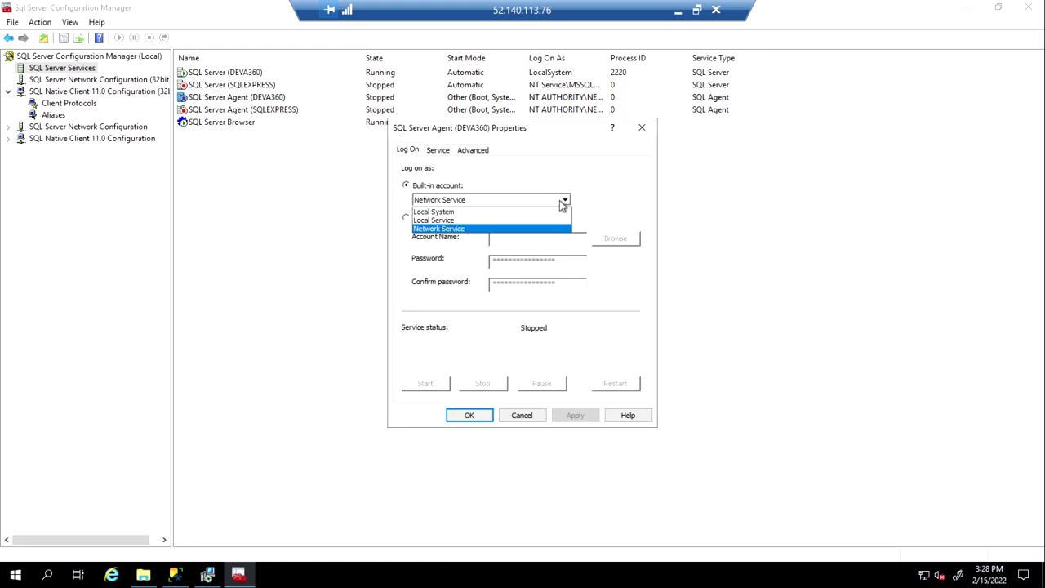
click(447, 217)
click(574, 414)
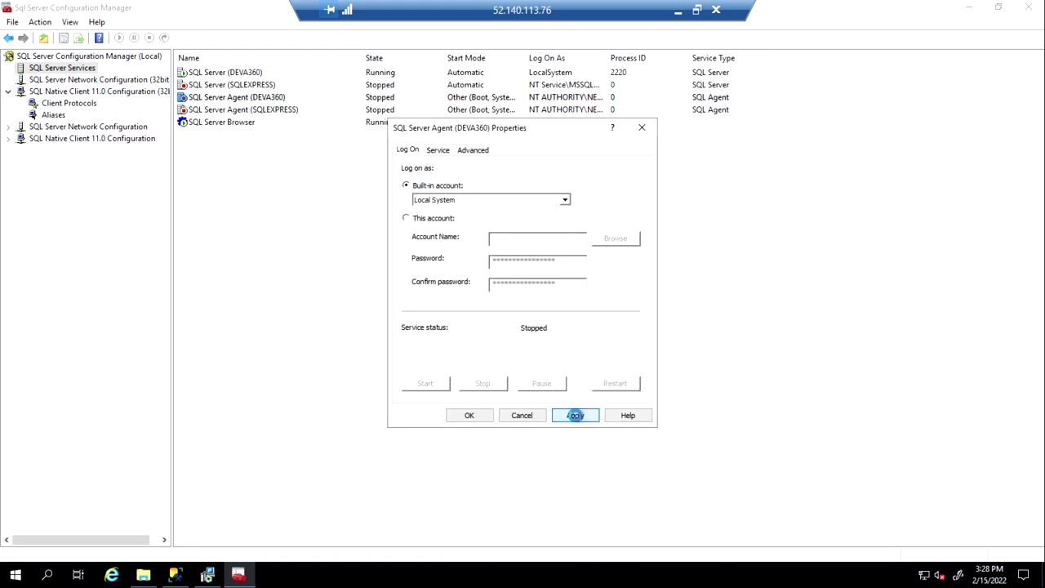
click(469, 416)
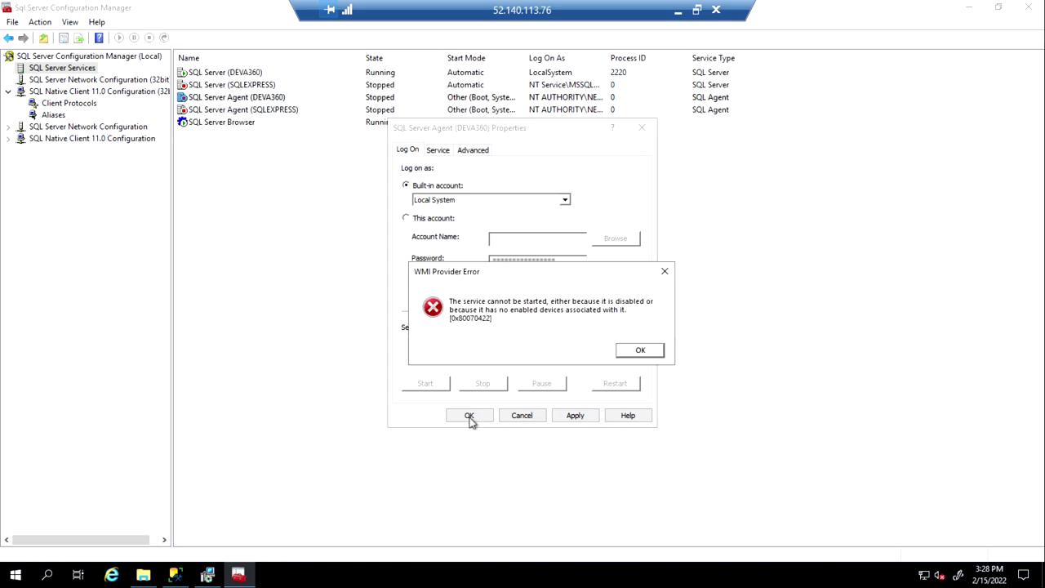
click(641, 350)
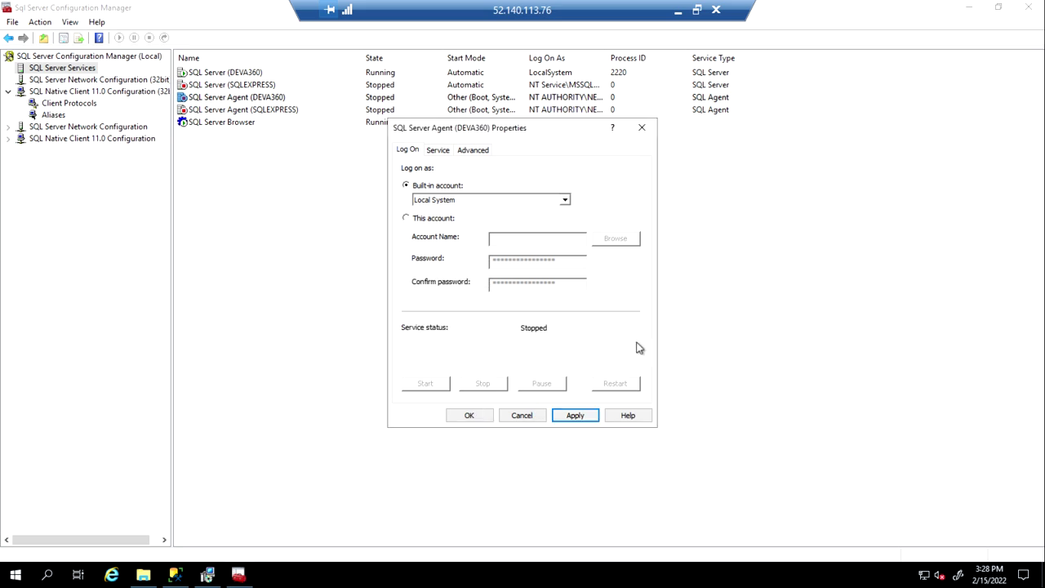
Change the agent's start mode to Automatic and apply, dismissing the WMI error
click(445, 154)
click(470, 149)
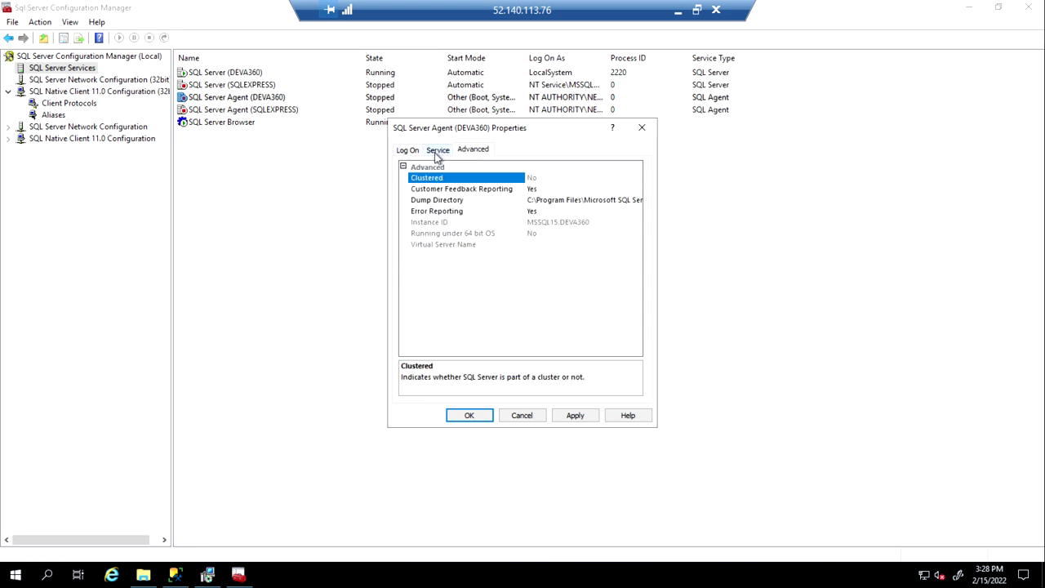
click(437, 151)
click(545, 256)
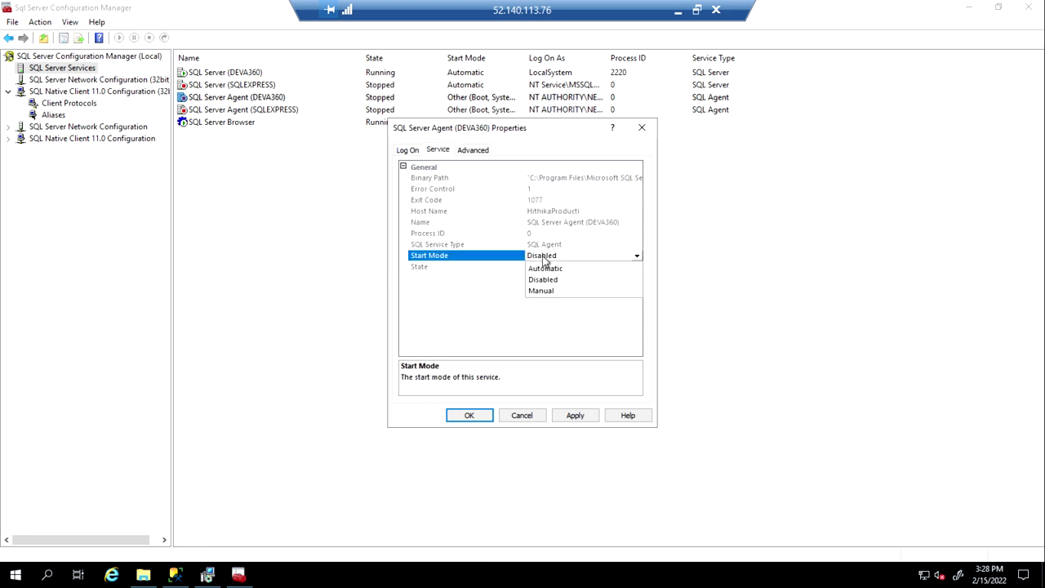
click(547, 269)
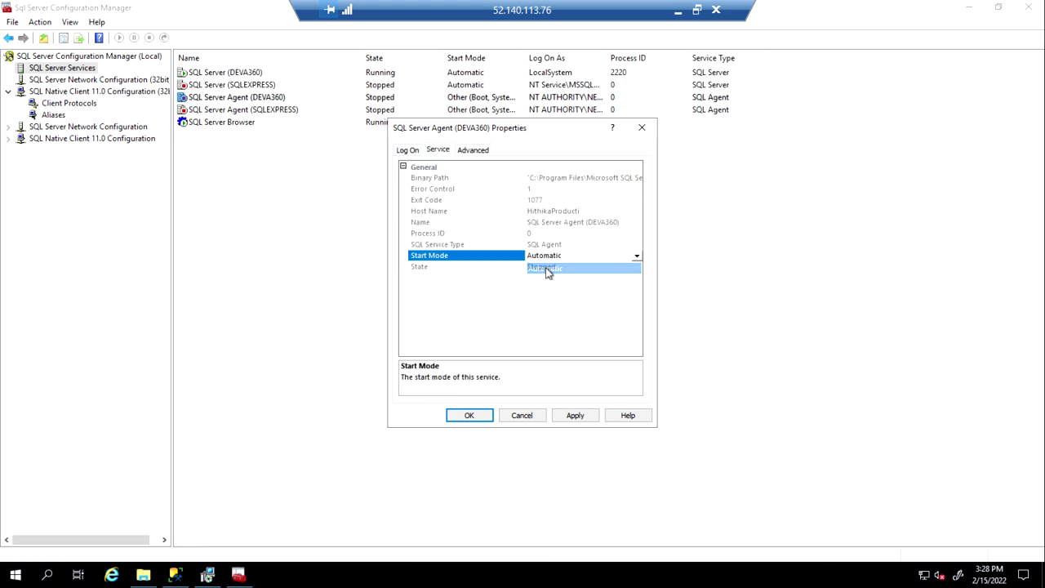
click(575, 416)
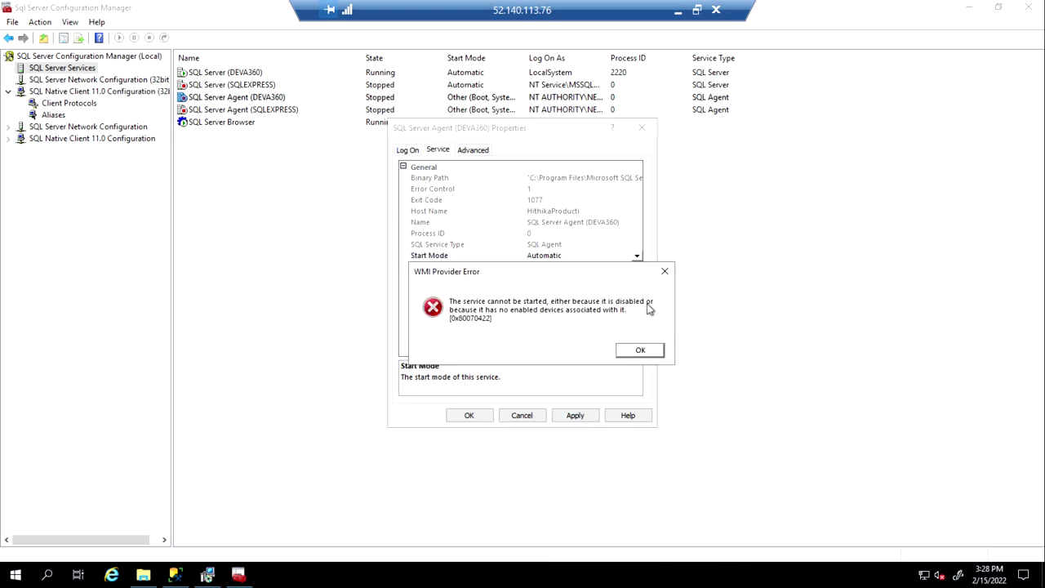
click(652, 351)
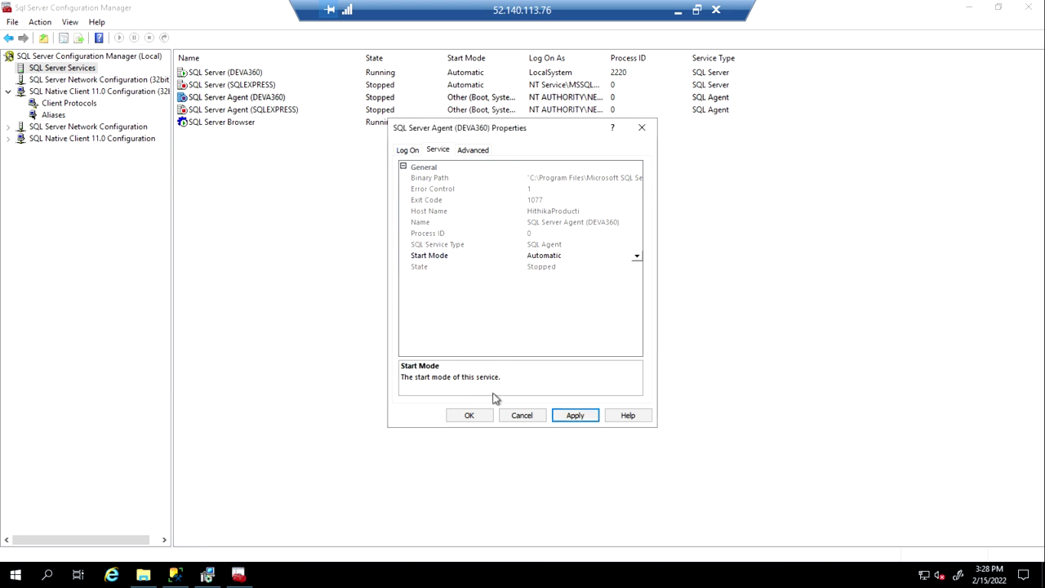
Reapply the agent's settings, dismiss the repeated errors, and cancel its properties dialog
click(412, 152)
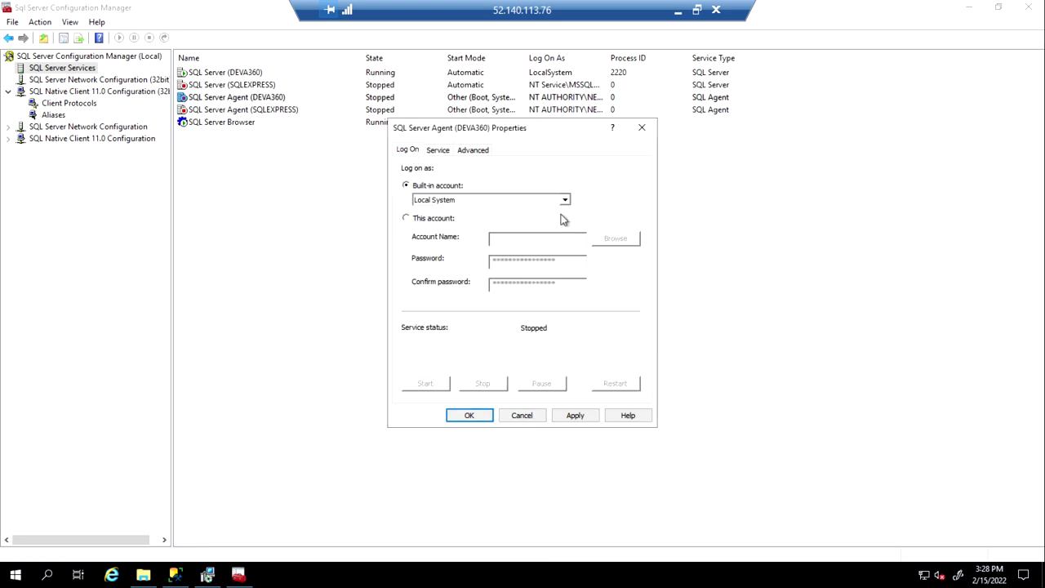
click(576, 417)
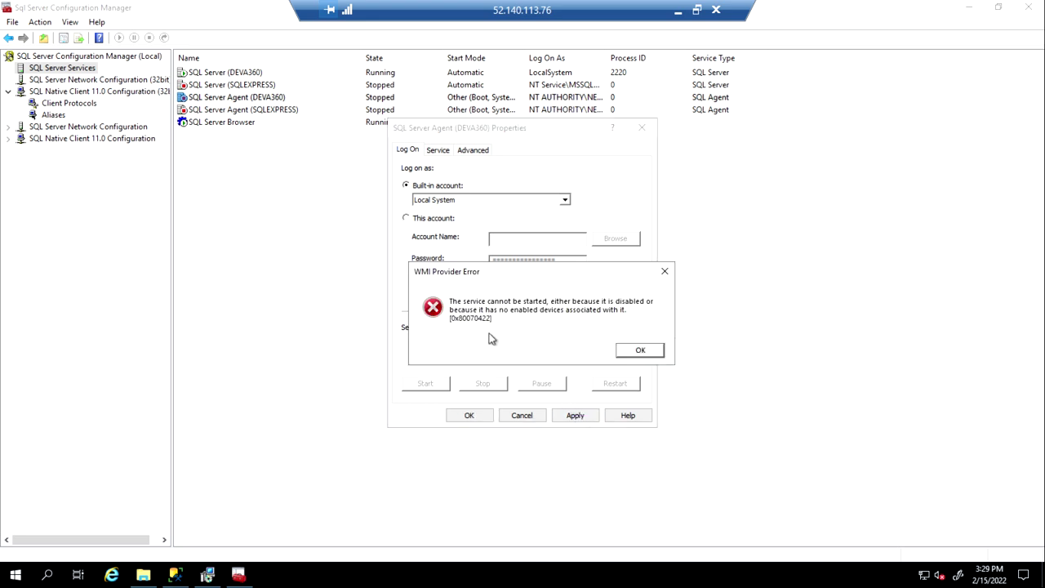
click(641, 350)
click(469, 417)
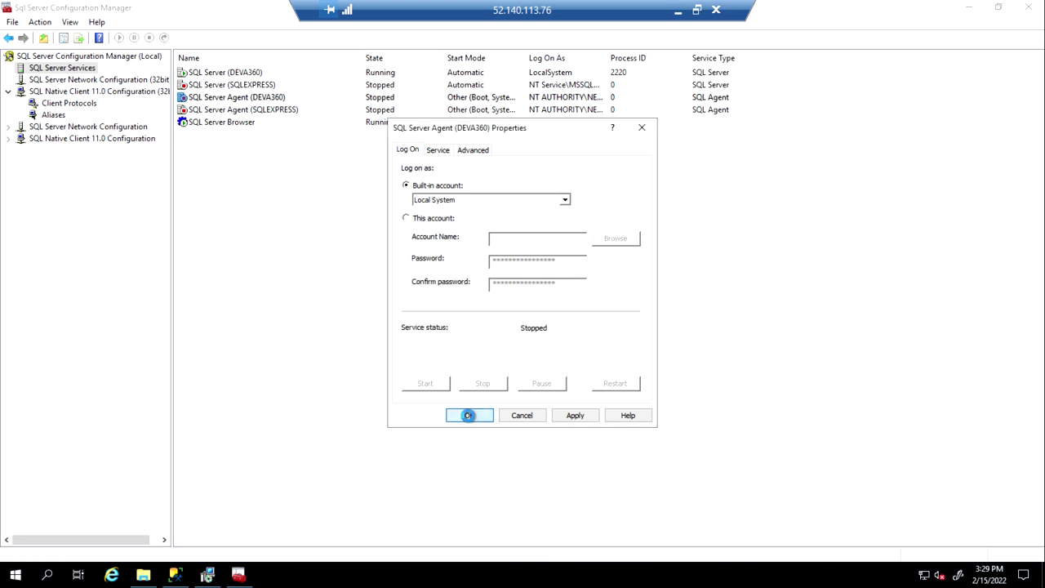
click(637, 350)
click(521, 420)
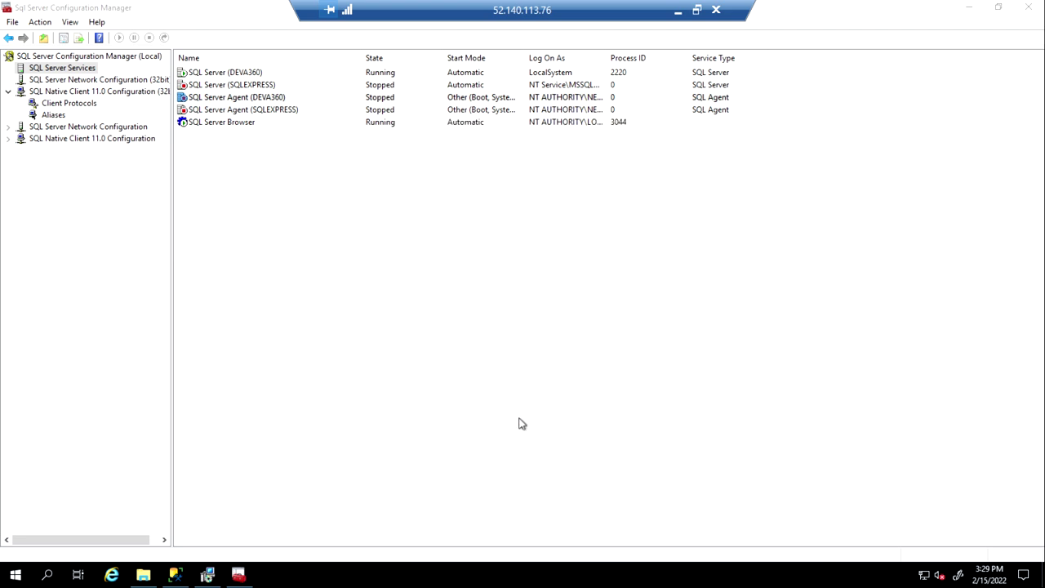
Set the SQL Server Browser service to log on as Local System and confirm the restart
double_click(269, 125)
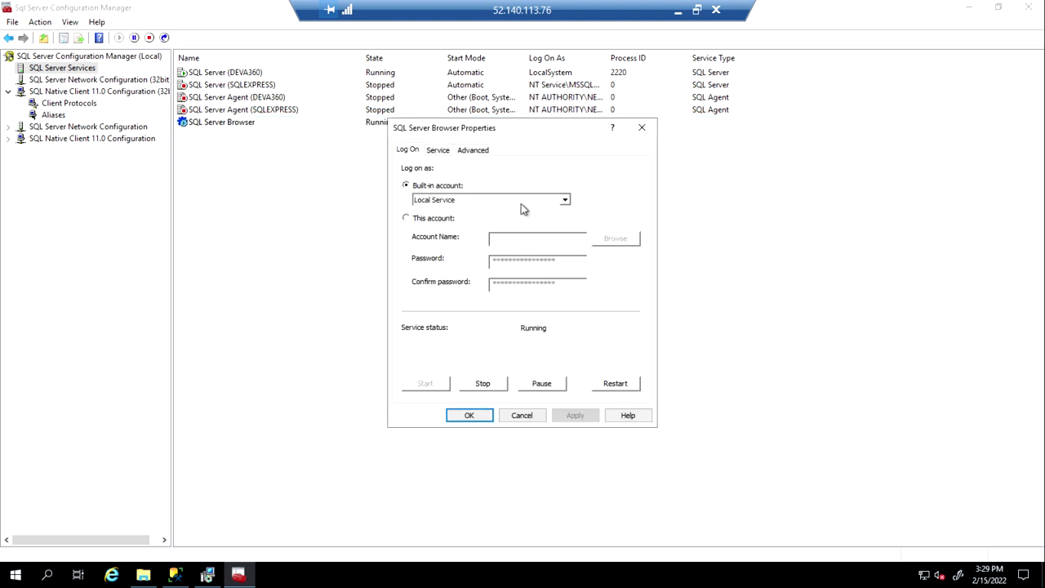
click(565, 200)
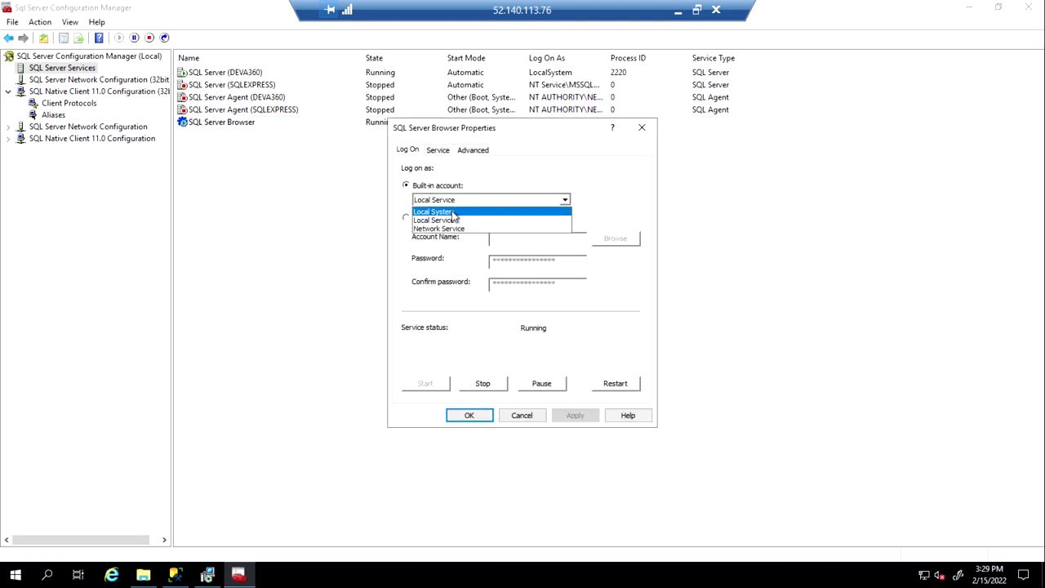
click(458, 211)
click(588, 419)
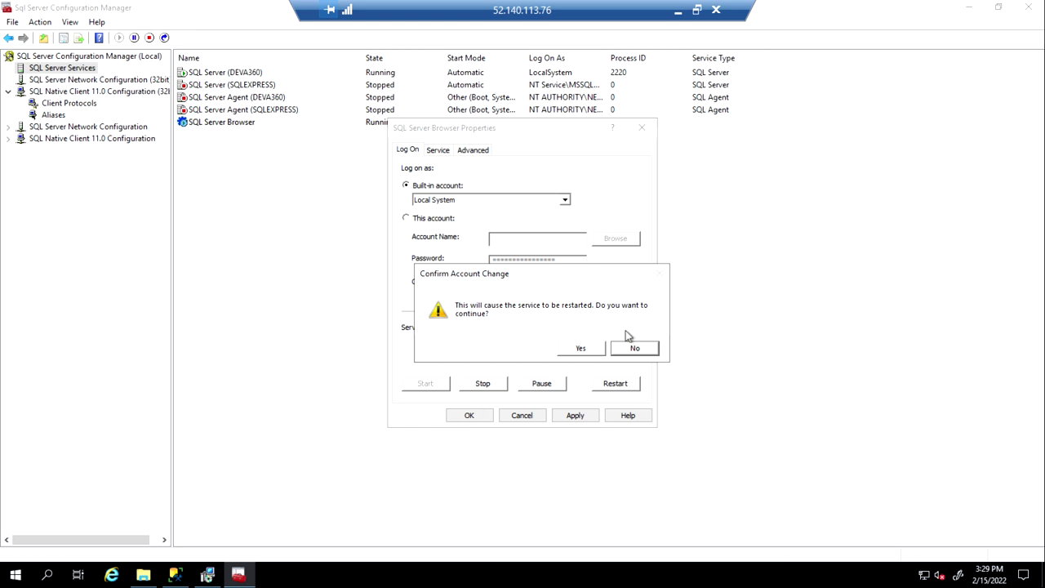
click(579, 347)
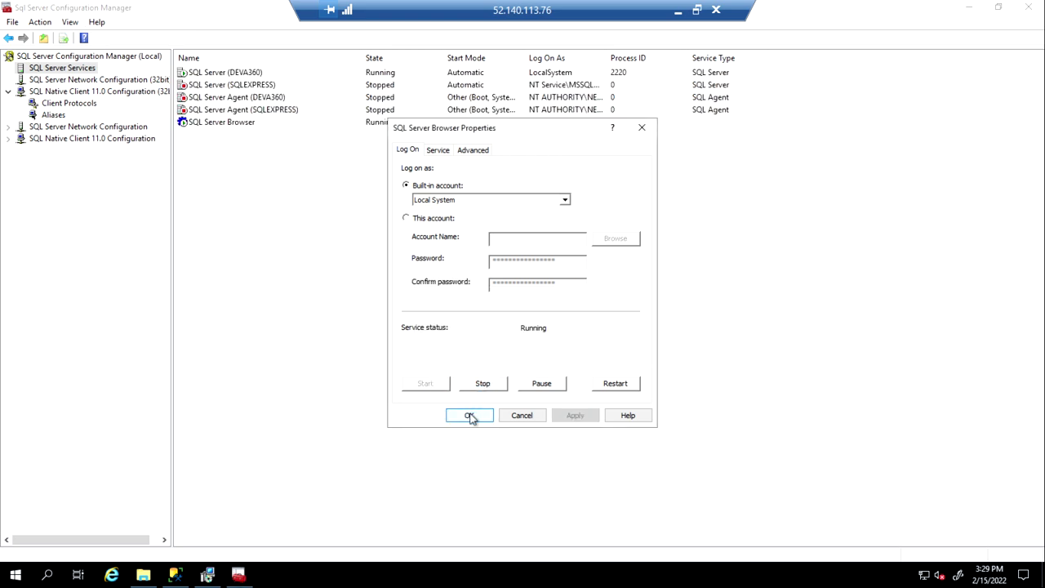
click(470, 414)
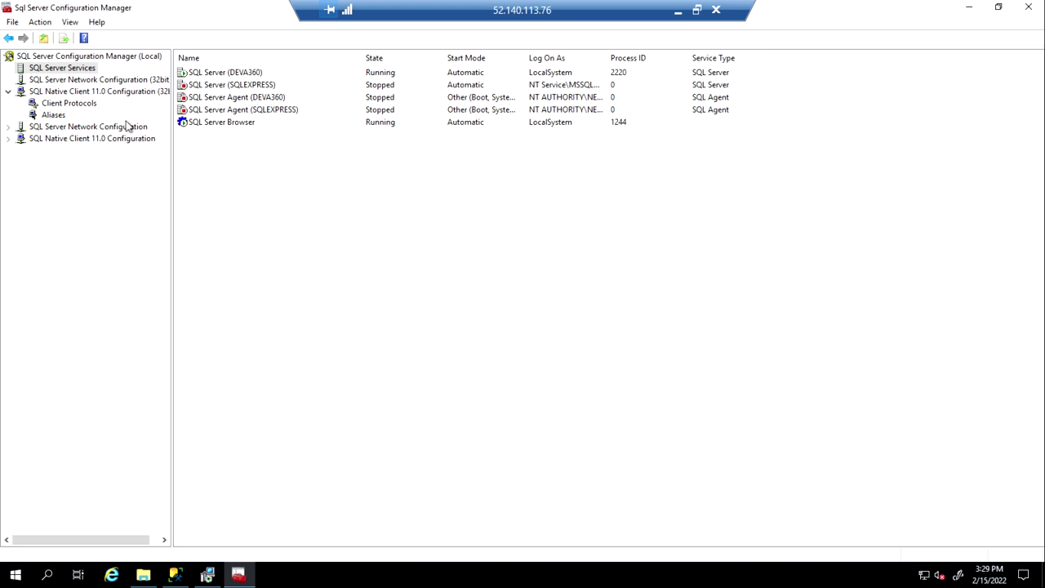
Review the 32-bit client protocols and the TCP/IP properties showing port 1433
click(68, 84)
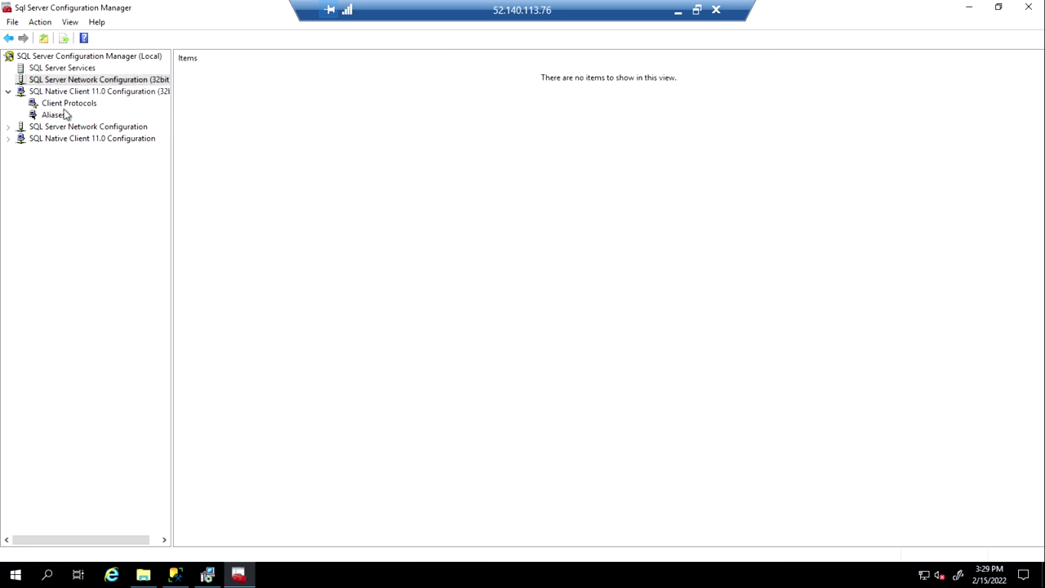
click(70, 106)
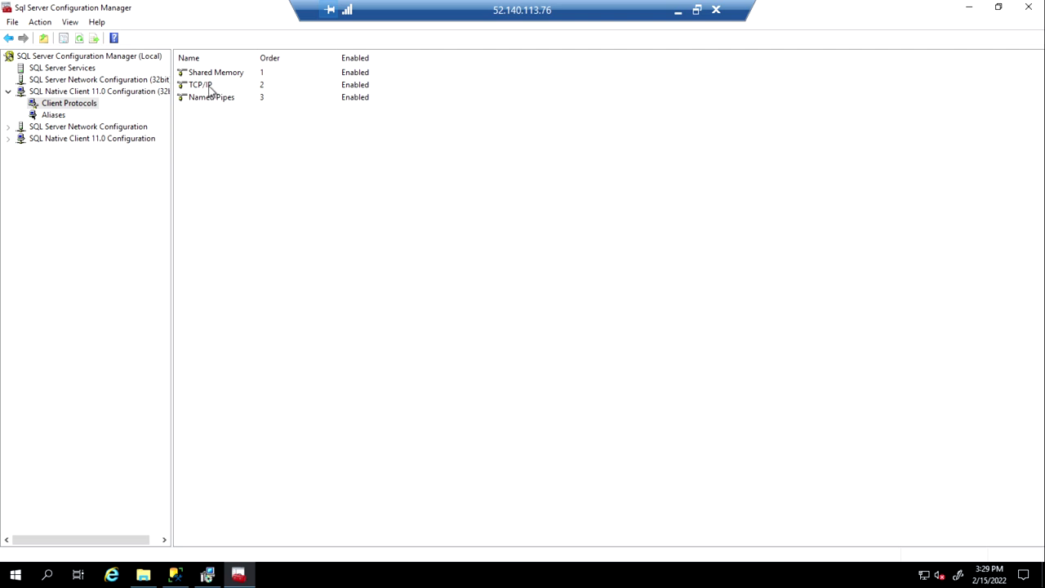
double_click(210, 90)
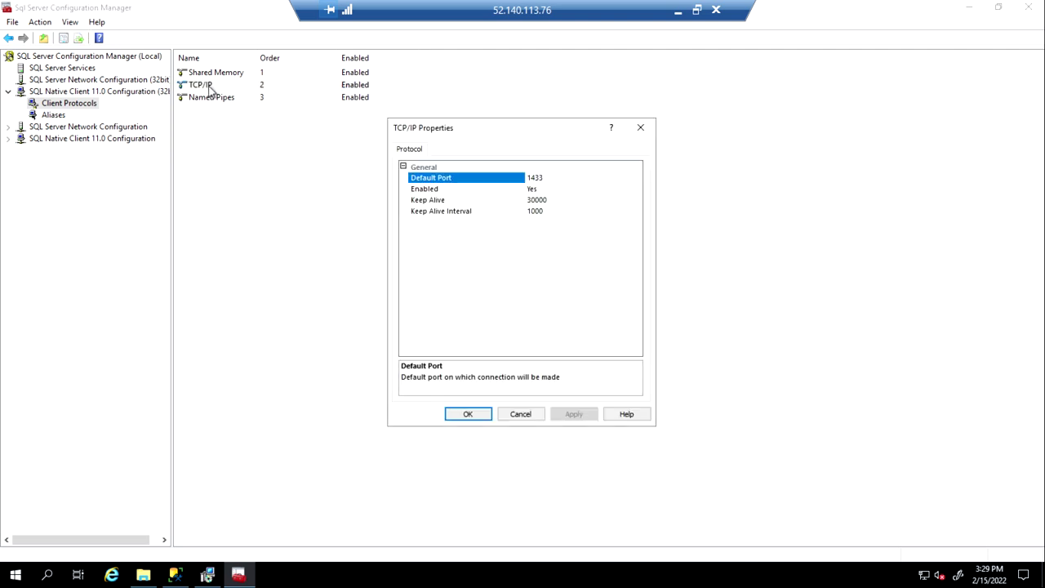
click(636, 134)
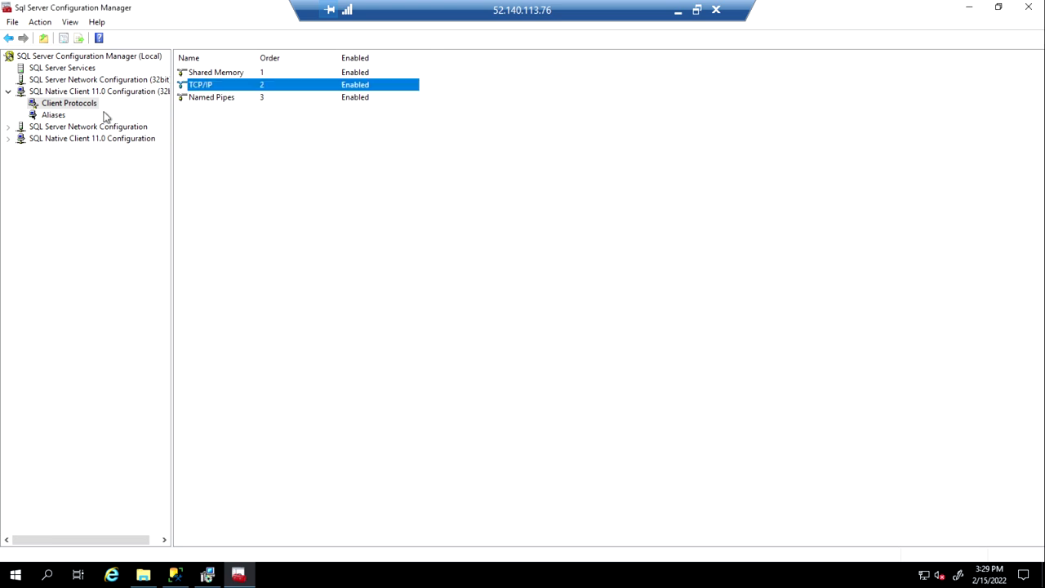
click(10, 128)
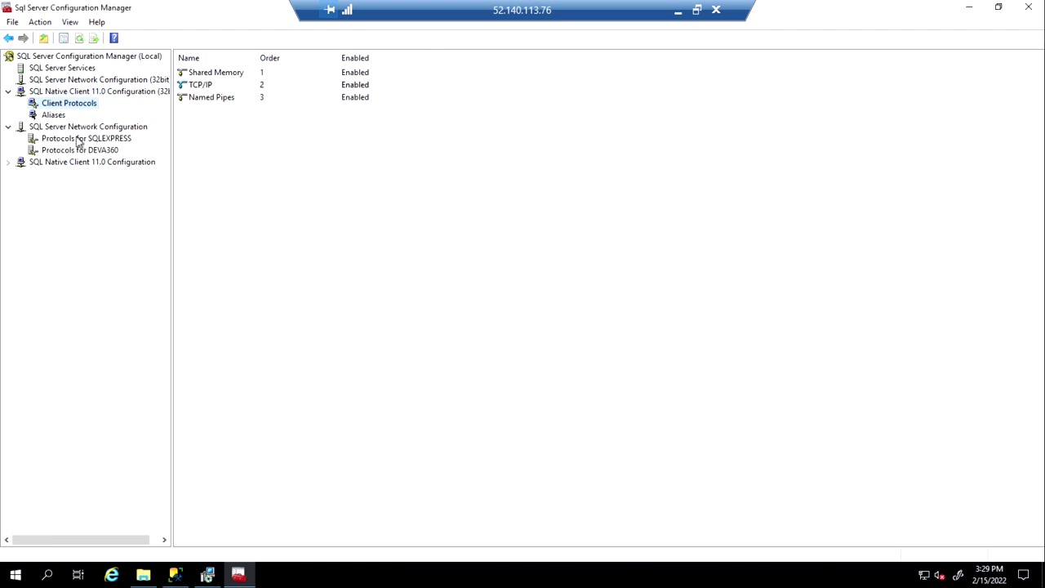
Enable the Named Pipes and TCP/IP protocols for DEVA360
click(82, 152)
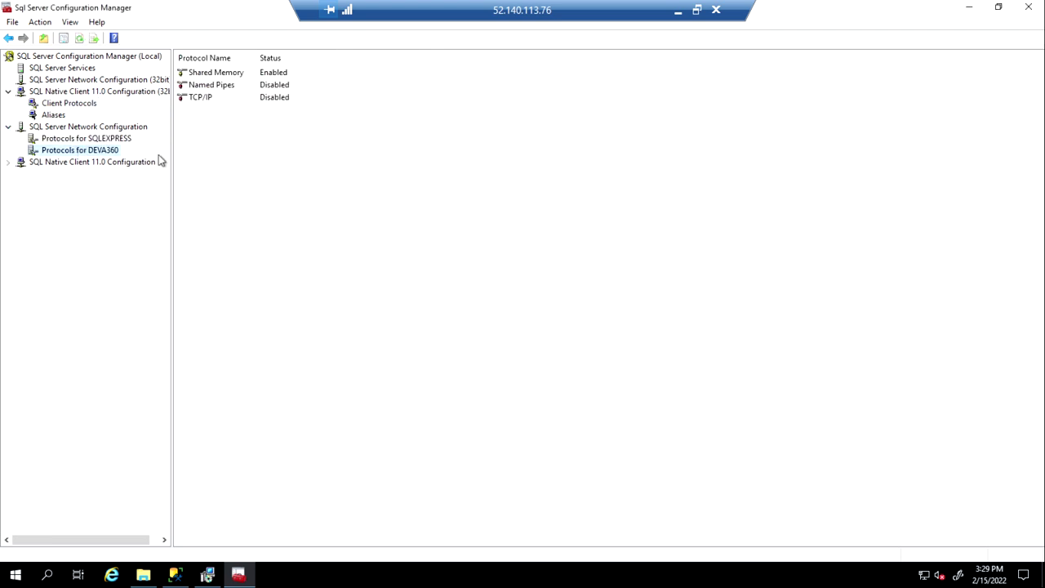
right_click(236, 86)
click(278, 103)
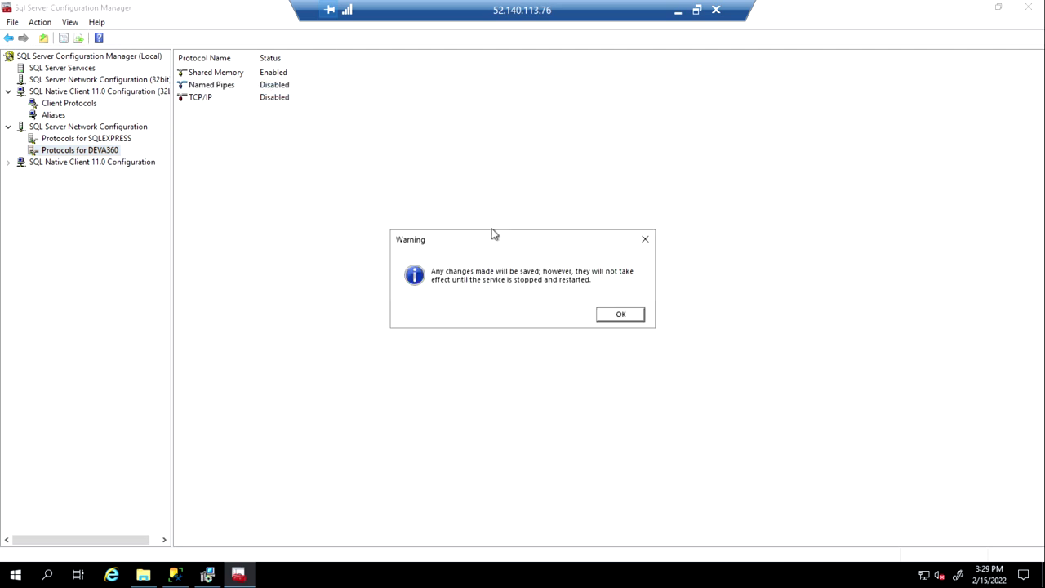
click(614, 315)
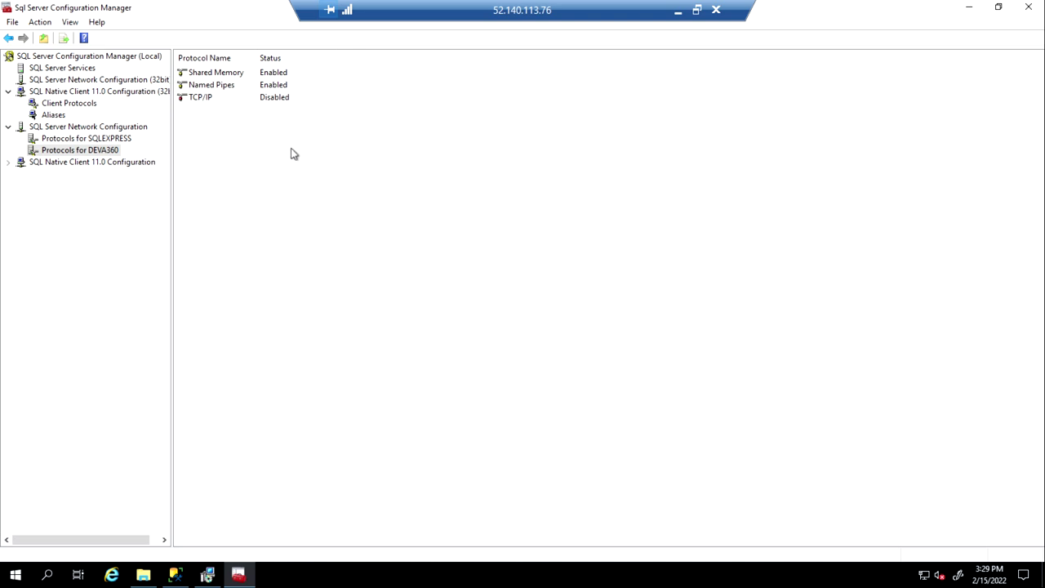
right_click(205, 99)
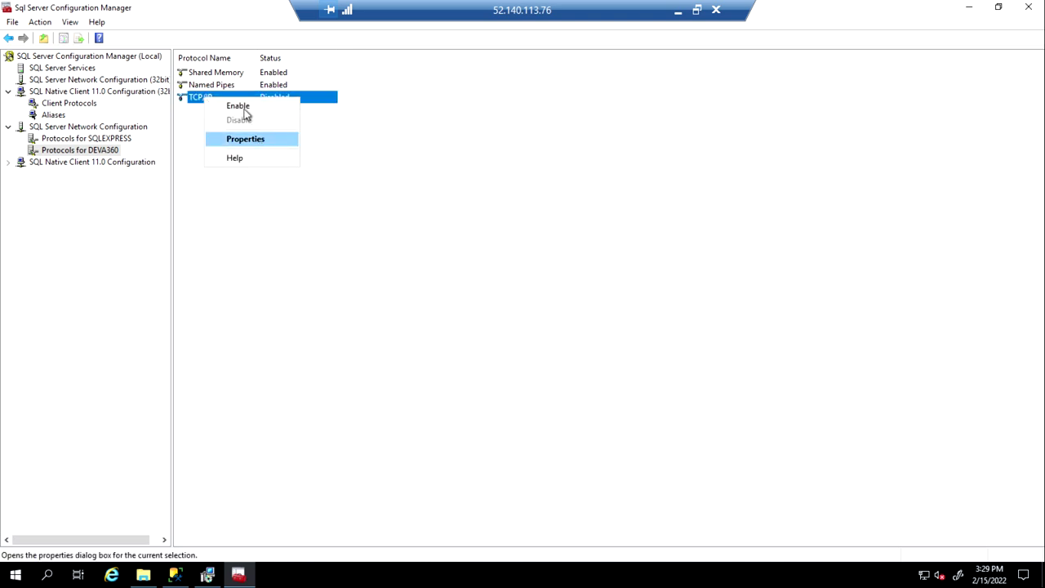
click(239, 109)
click(624, 314)
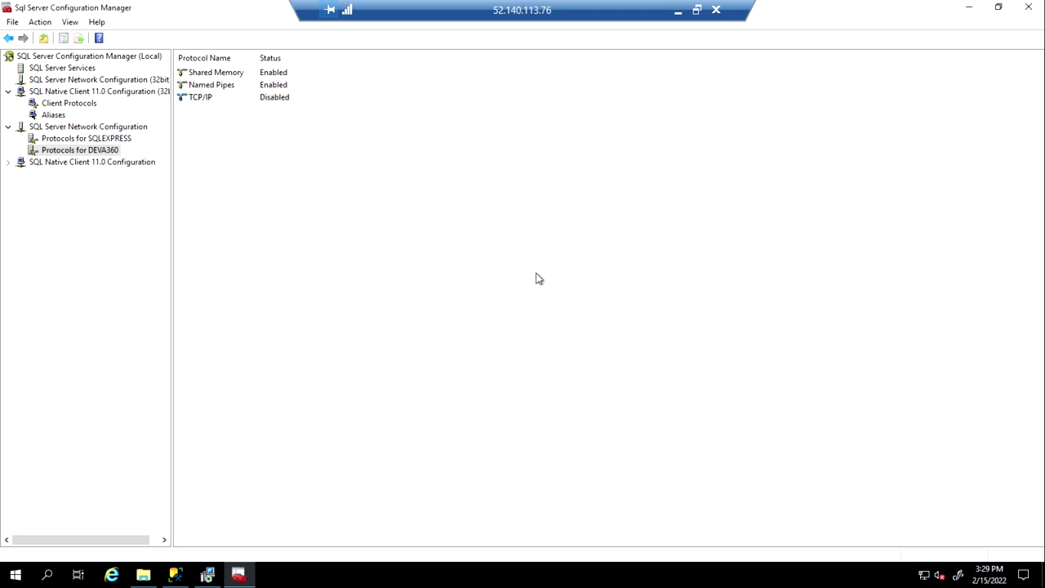
Set the TCP/IP IPAll TCP Port for DEVA360 to 1433 and save
double_click(202, 97)
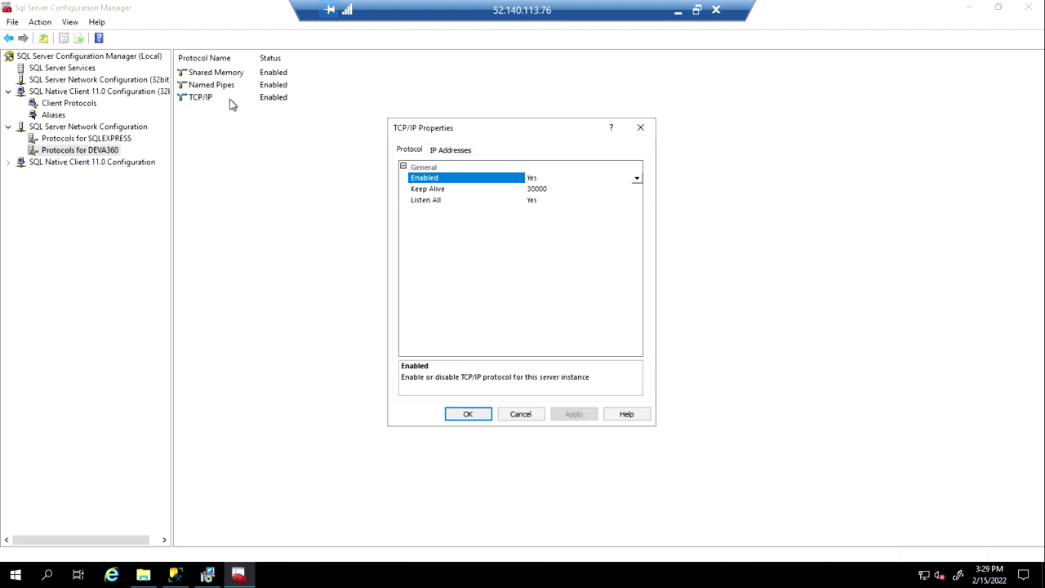
click(454, 149)
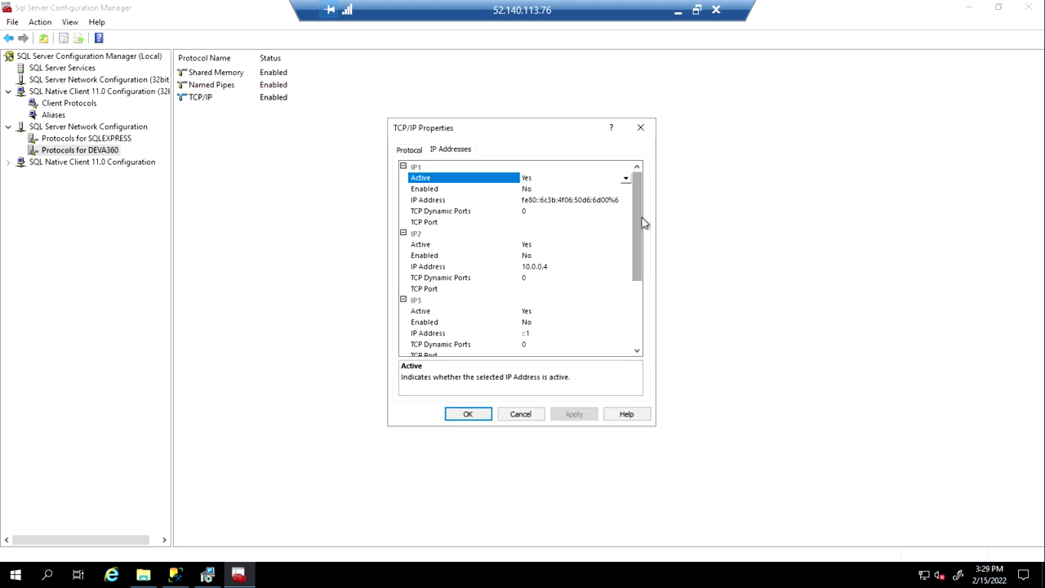
drag(641, 219, 637, 362)
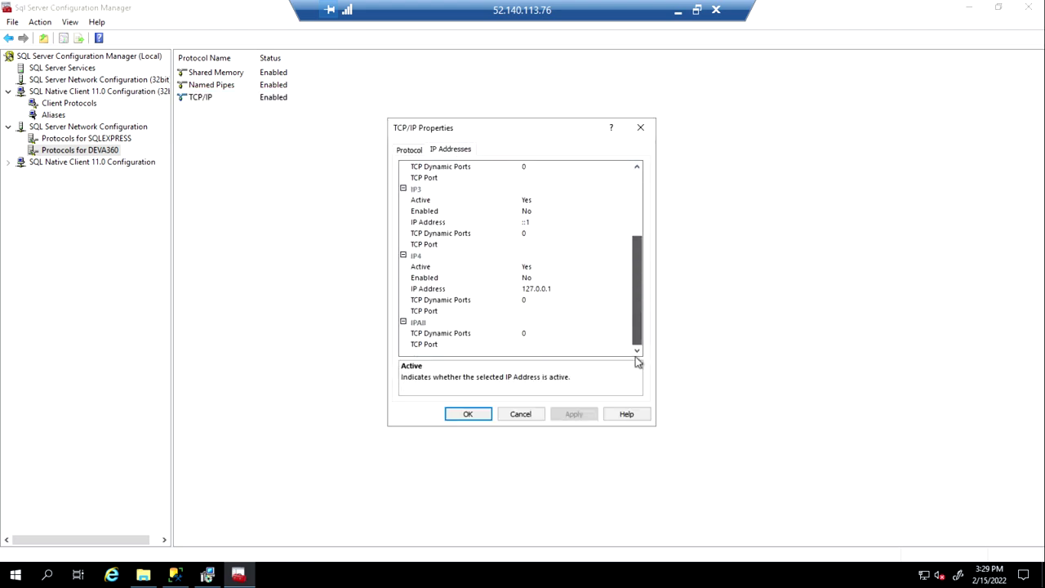
click(534, 344)
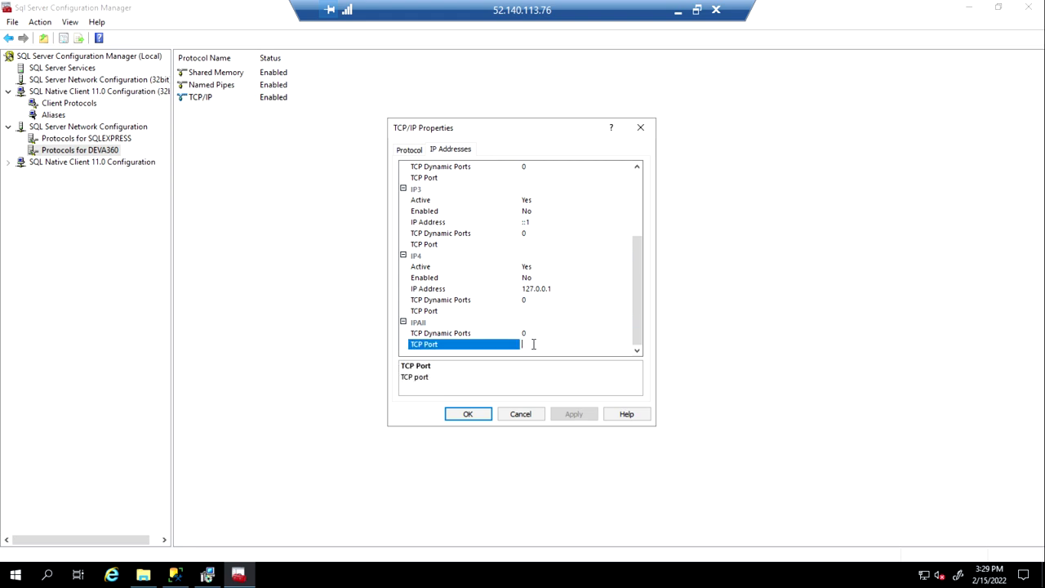
text(1433)
click(571, 415)
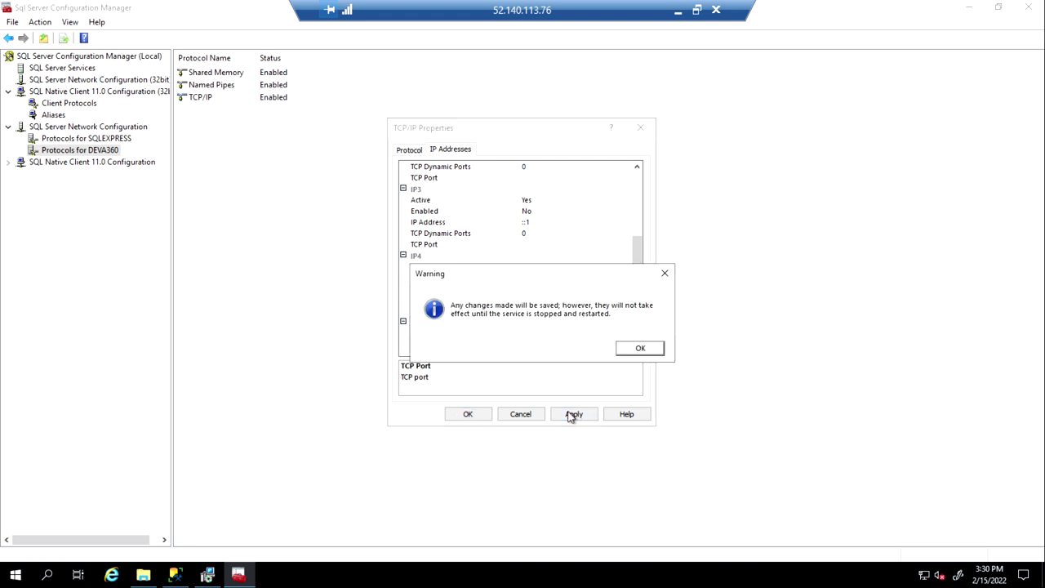
click(634, 348)
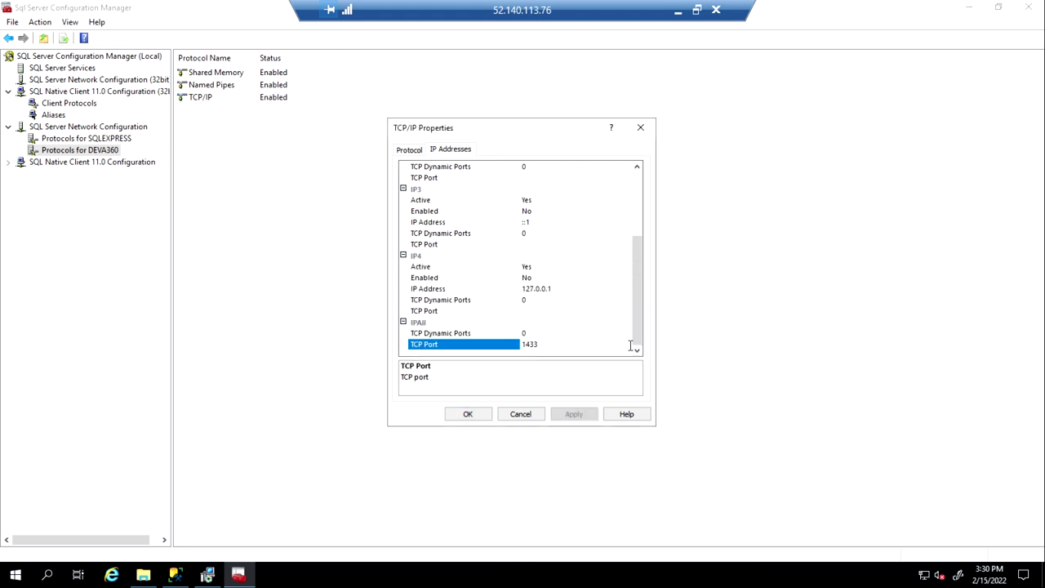
click(468, 414)
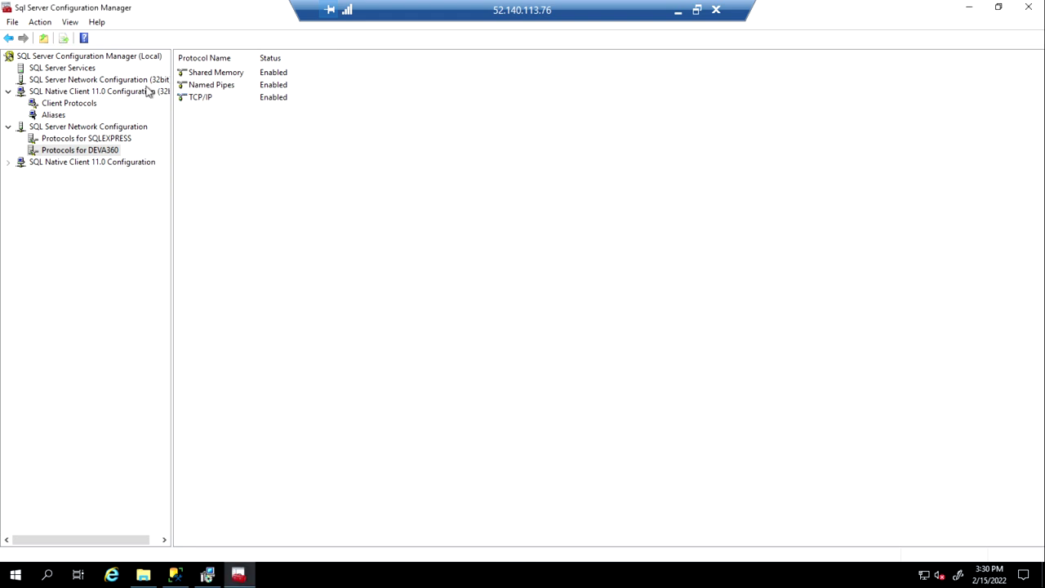
Browse the SQL Native Client 11.0 Configuration aliases and client protocols
click(7, 162)
click(52, 187)
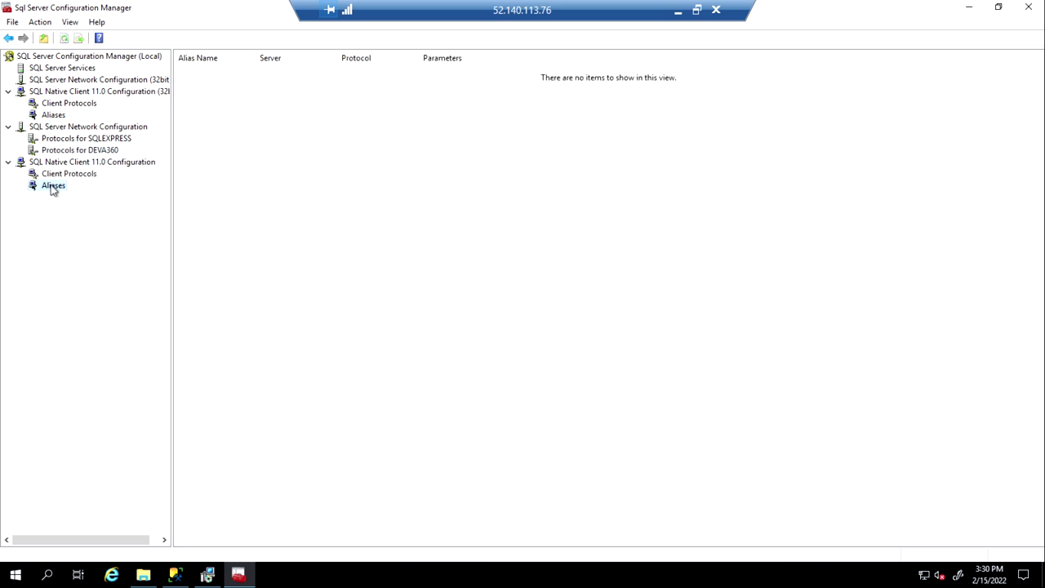
click(81, 179)
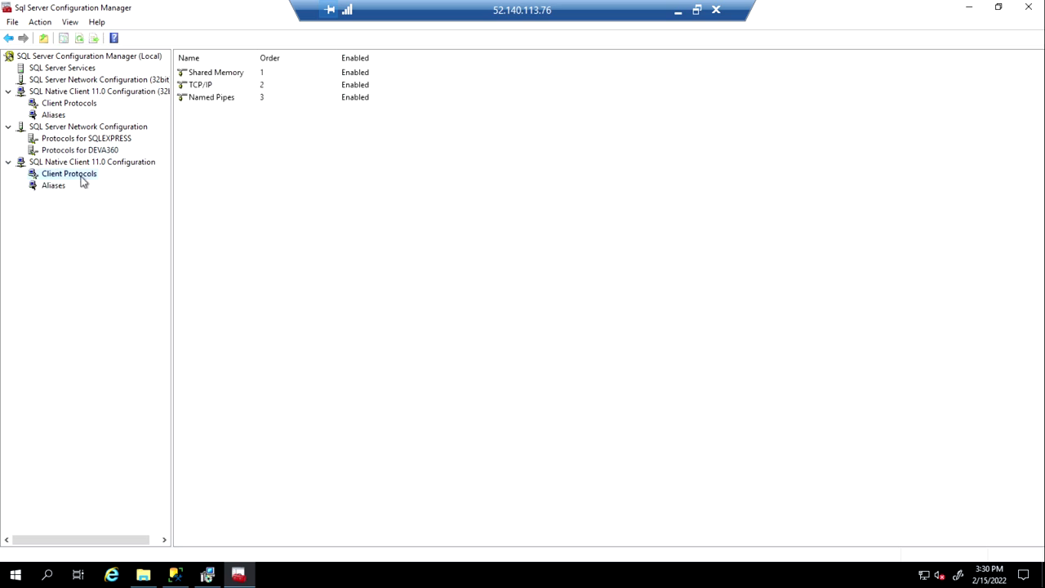
Resubmit the Database Server page with (local) on port 1433 and dismiss the connection-refused error
click(207, 575)
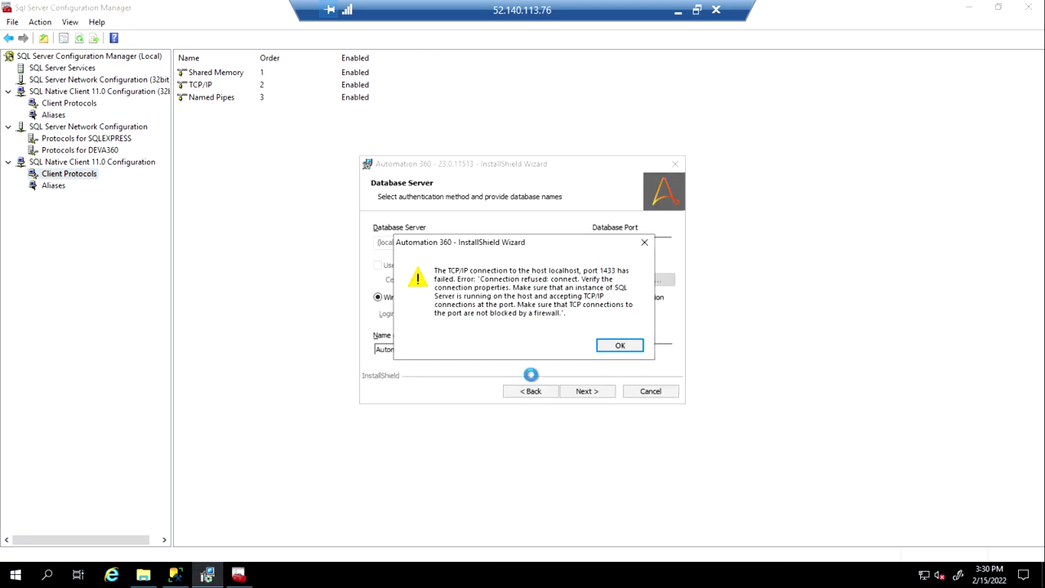
click(621, 346)
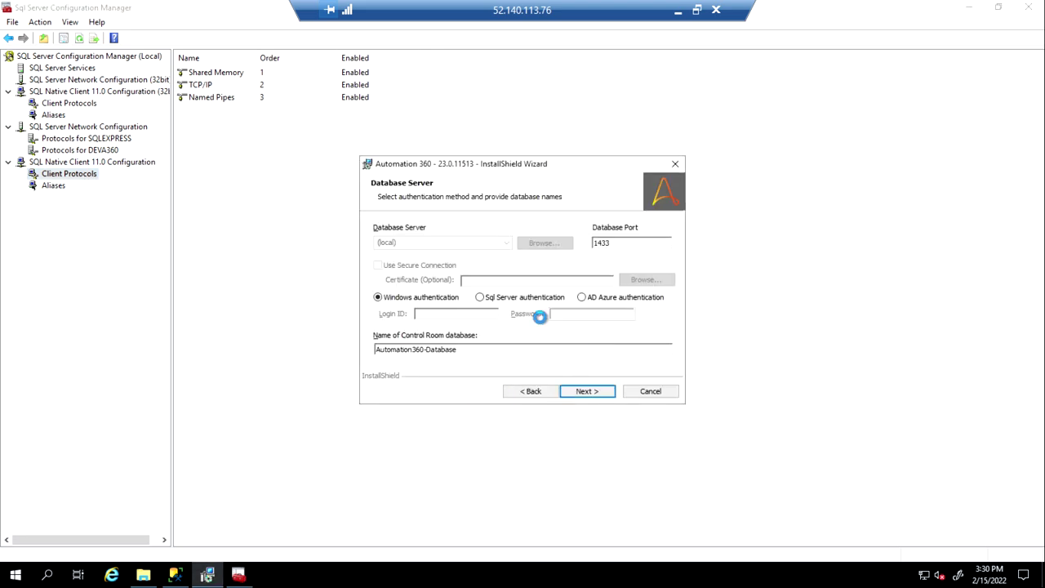
click(531, 394)
click(585, 392)
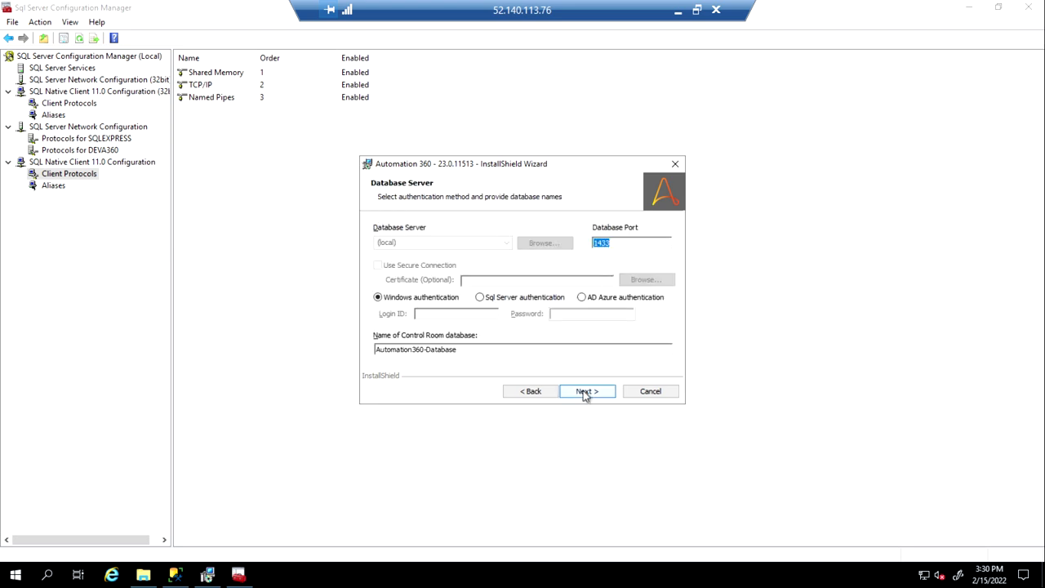
click(585, 392)
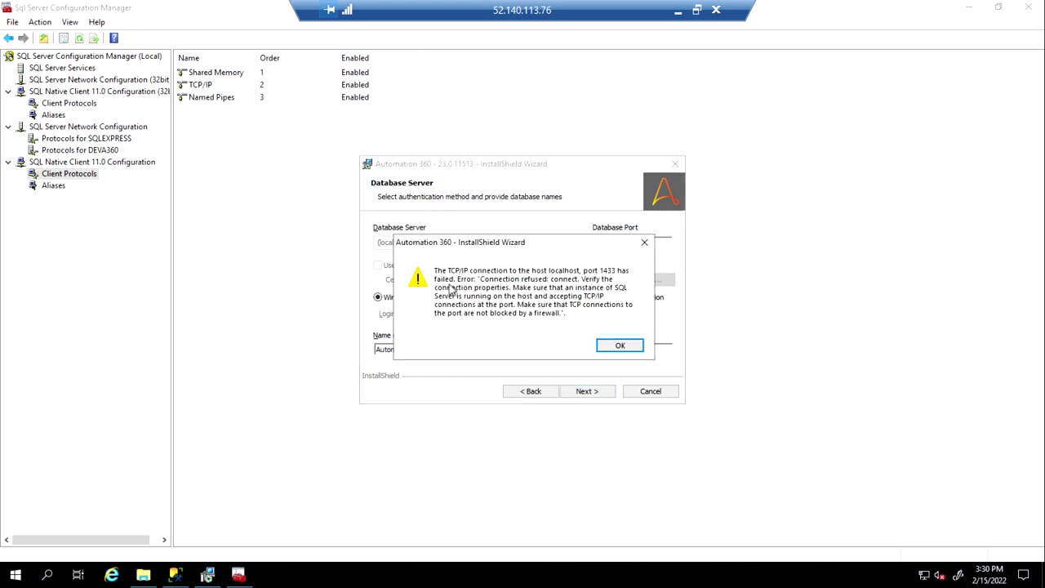
click(621, 344)
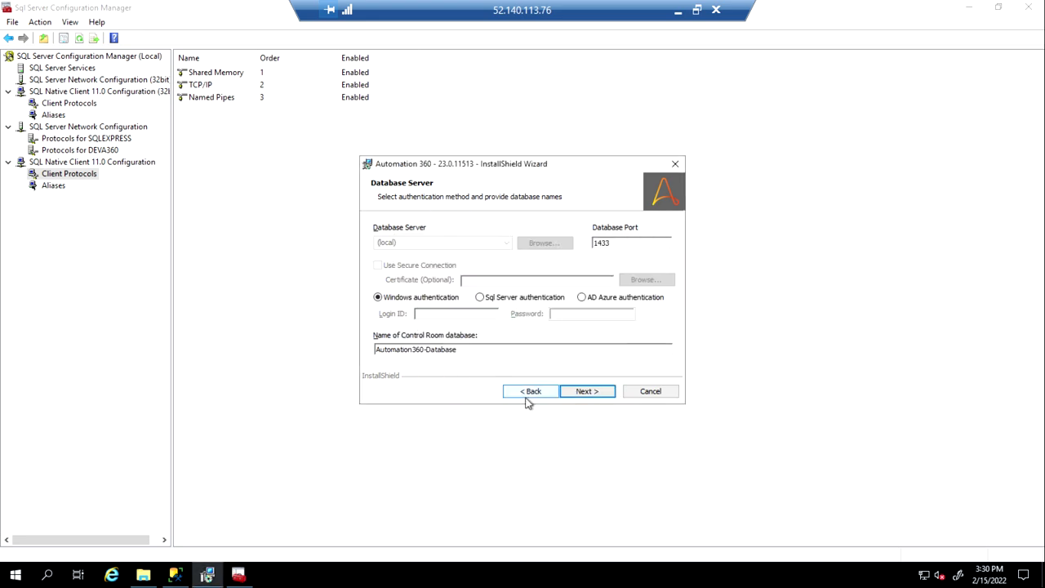
Choose Custom setup, keeping the default folder, no key vault, self-signed TLS and Local System account
click(528, 395)
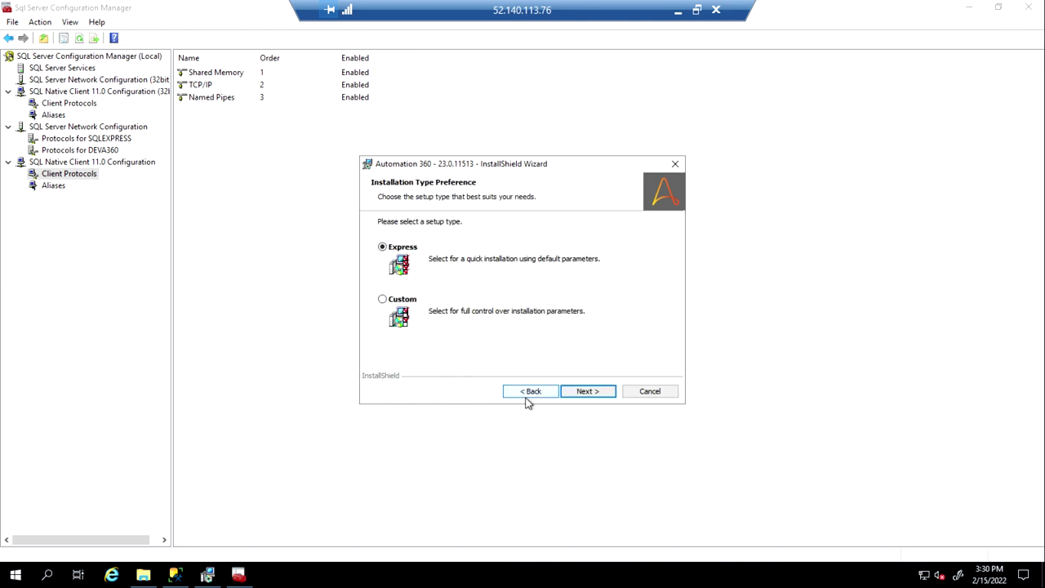
click(384, 298)
click(582, 392)
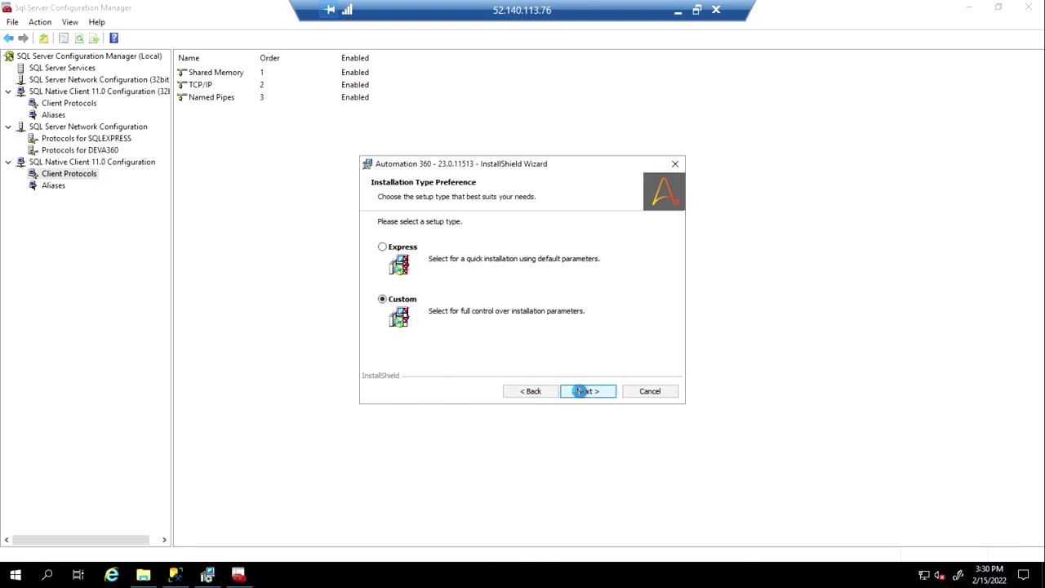
click(582, 393)
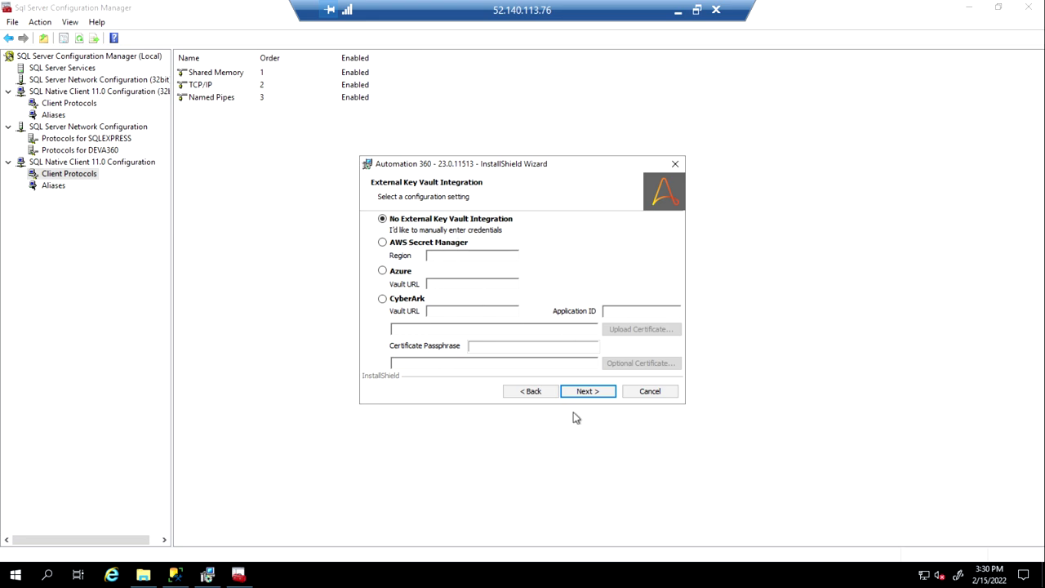
click(586, 395)
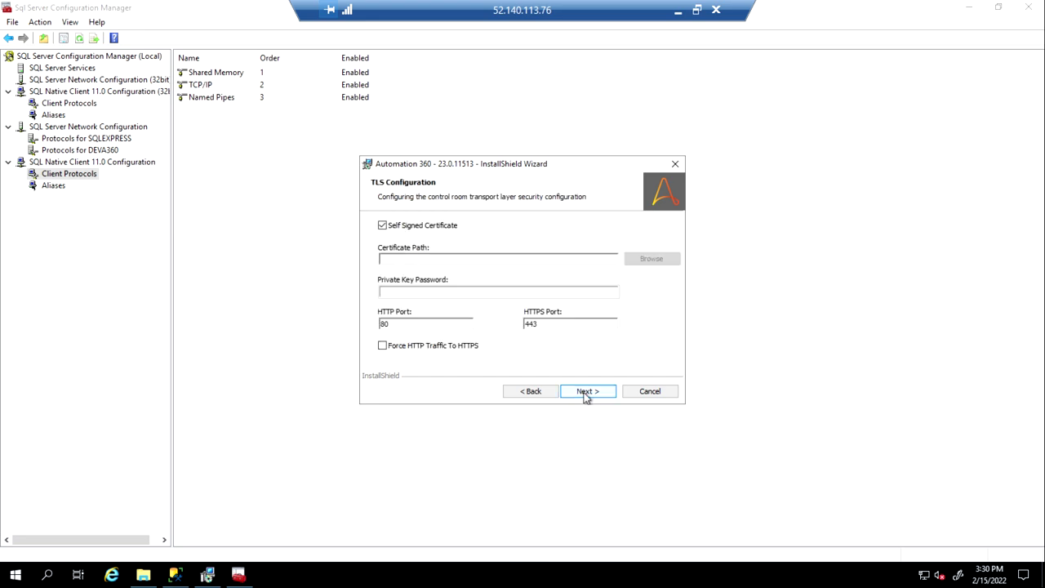
click(596, 394)
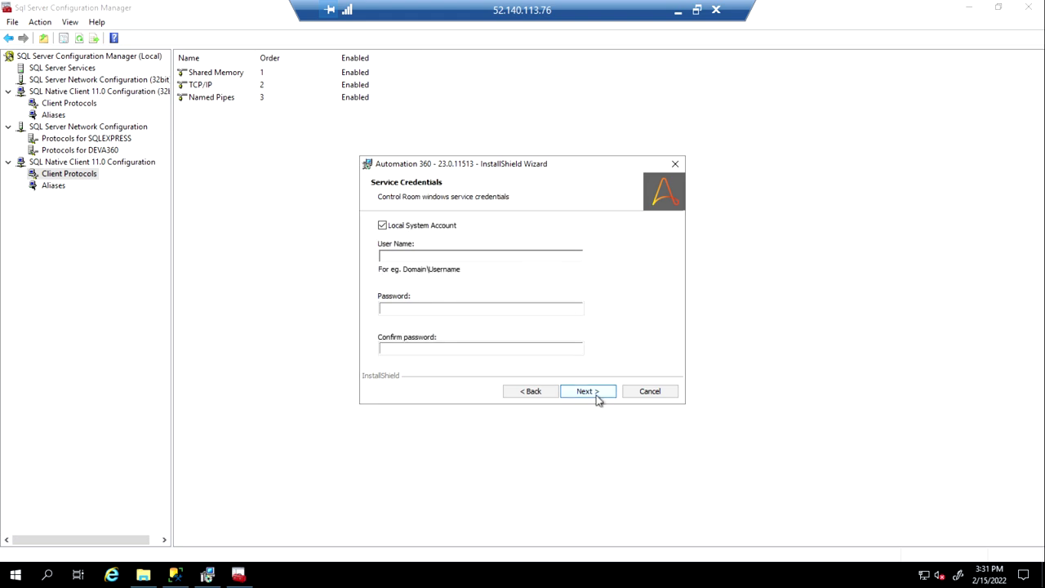
click(596, 396)
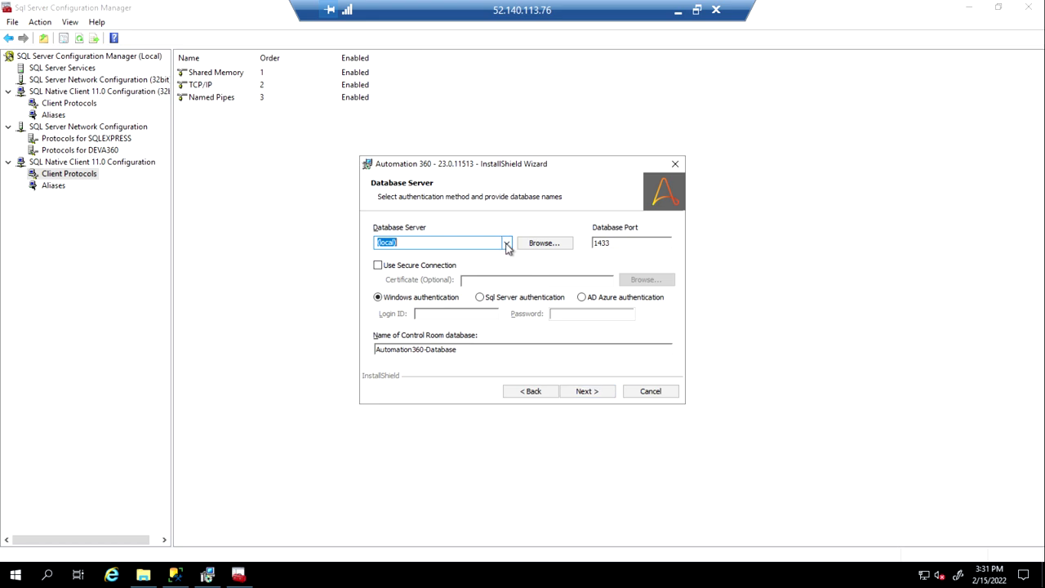
Submit the database page with (local)\DEVA360 and dismiss the connection-refused error
click(507, 247)
click(419, 260)
click(587, 394)
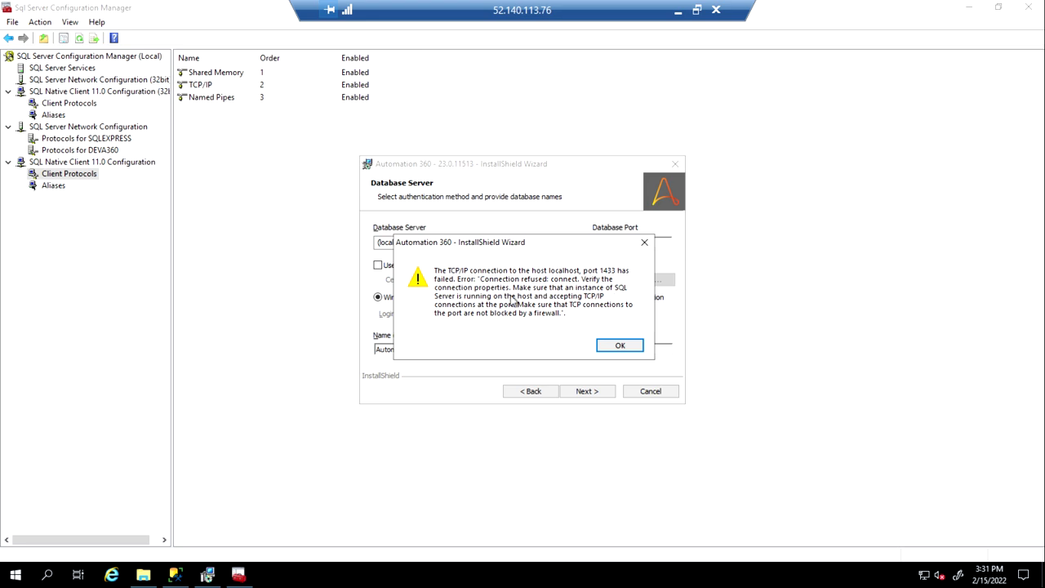
click(620, 347)
Edit the database server name down to DEVA360 and submit the page again
click(480, 244)
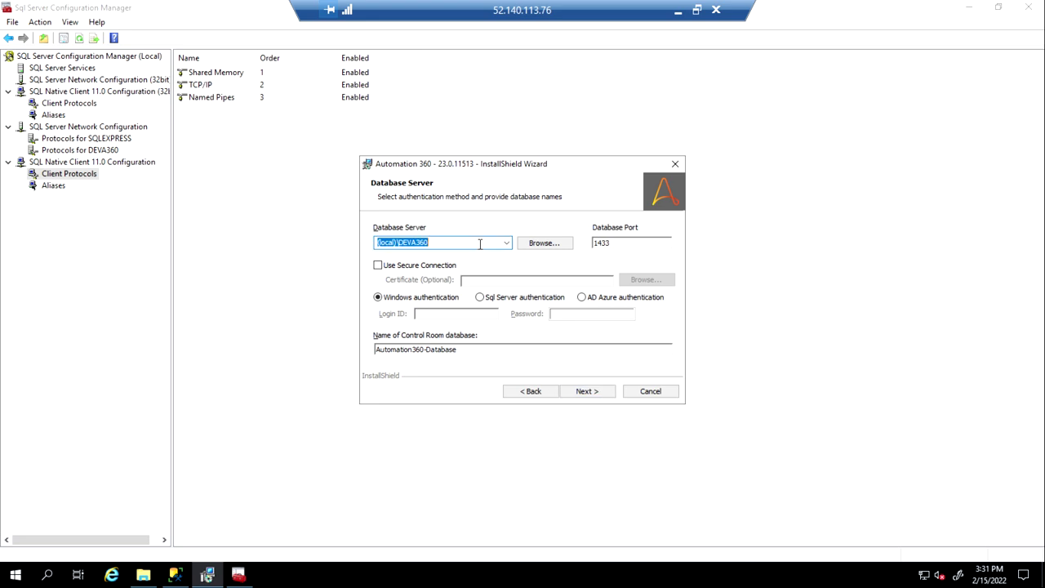
click(505, 244)
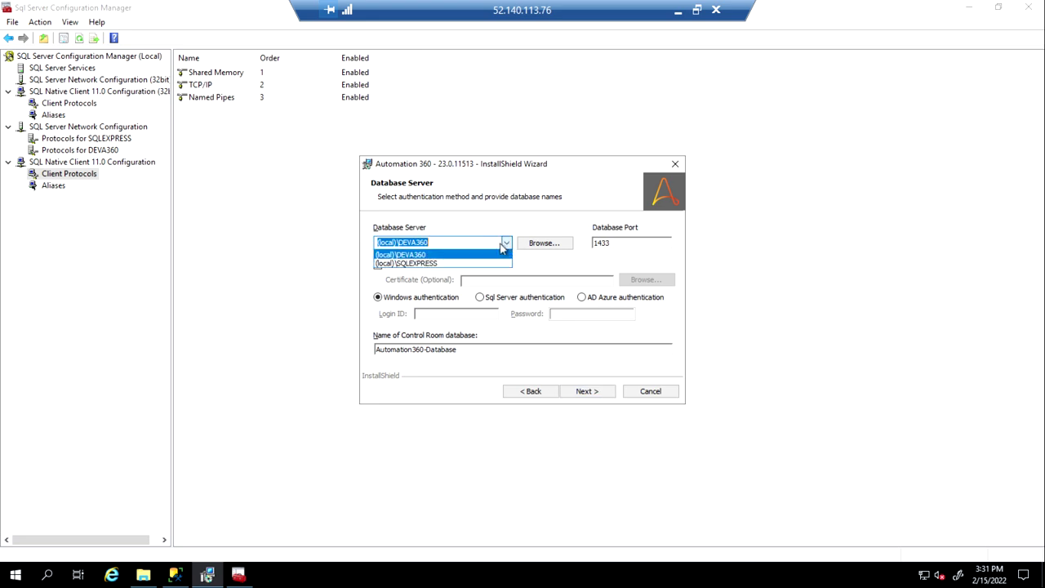
click(458, 244)
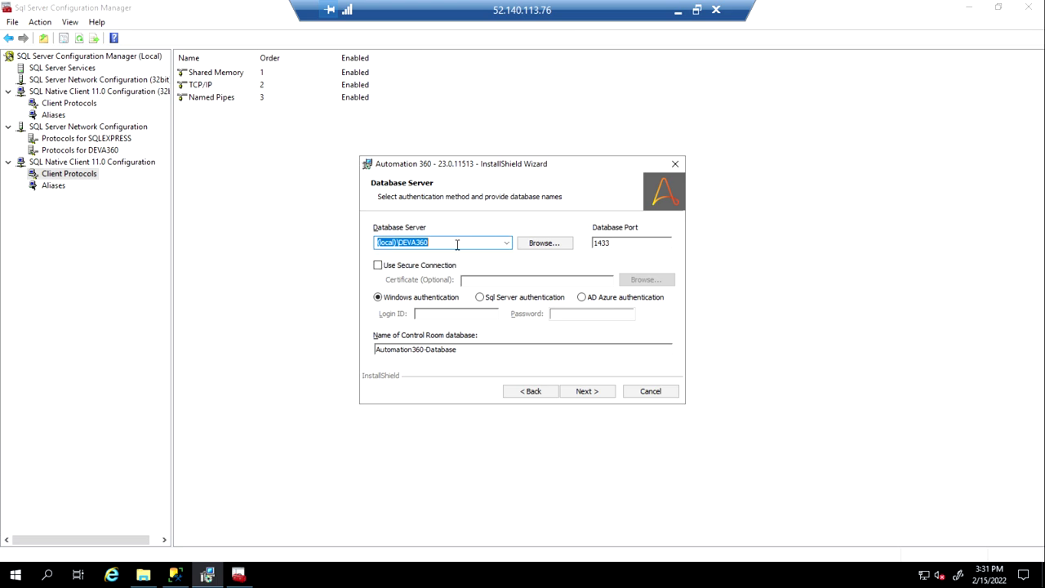
click(397, 241)
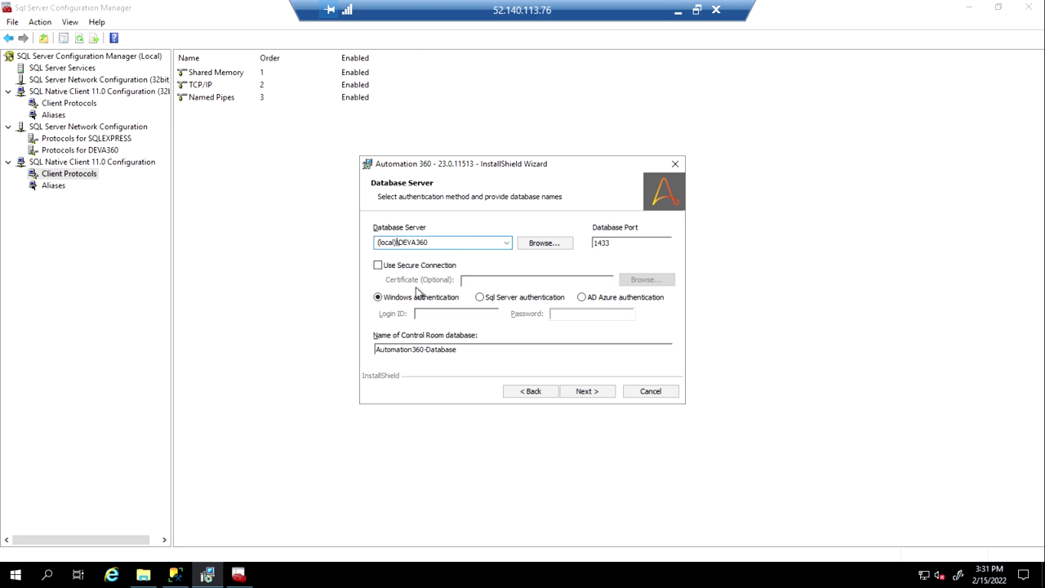
key(BackSpace)
key(BackSpace)
key(BackSpace)
key(BackSpace)
key(BackSpace)
key(BackSpace)
key(BackSpace)
key(Delete)
click(580, 391)
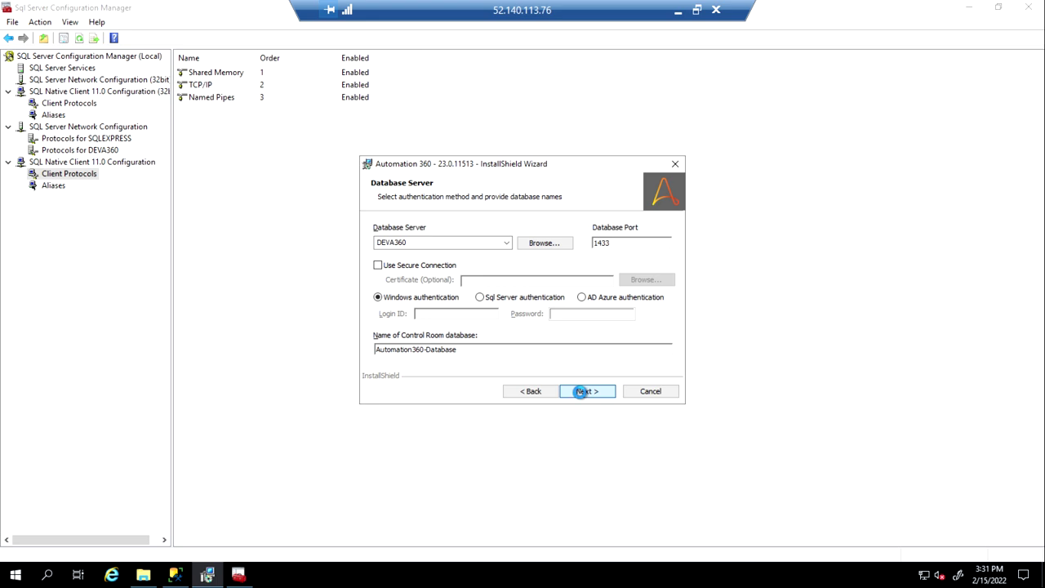
click(175, 574)
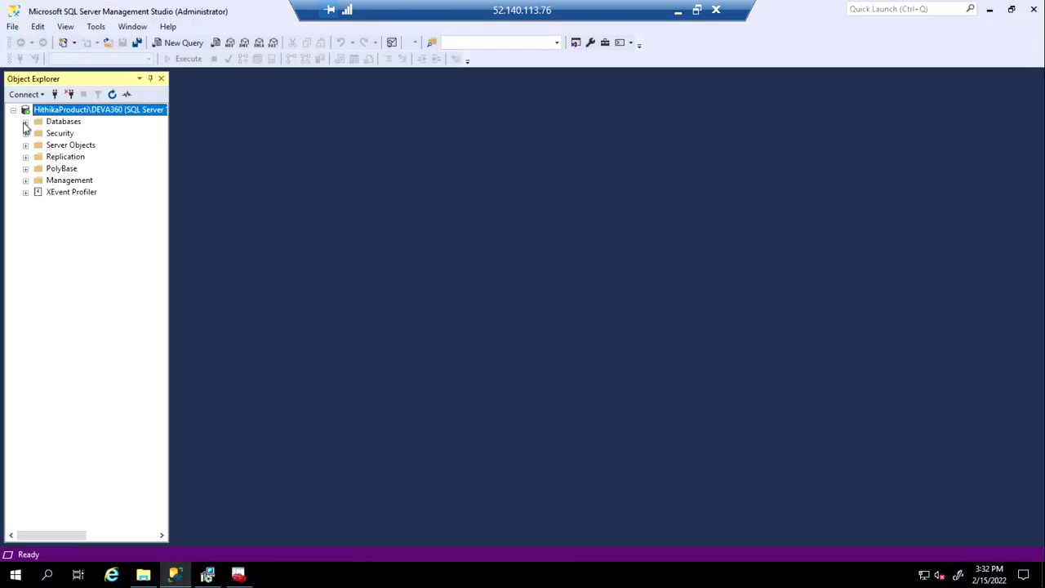
Expand Databases and System Databases in Object Explorer, then minimise Management Studio
click(25, 122)
click(38, 133)
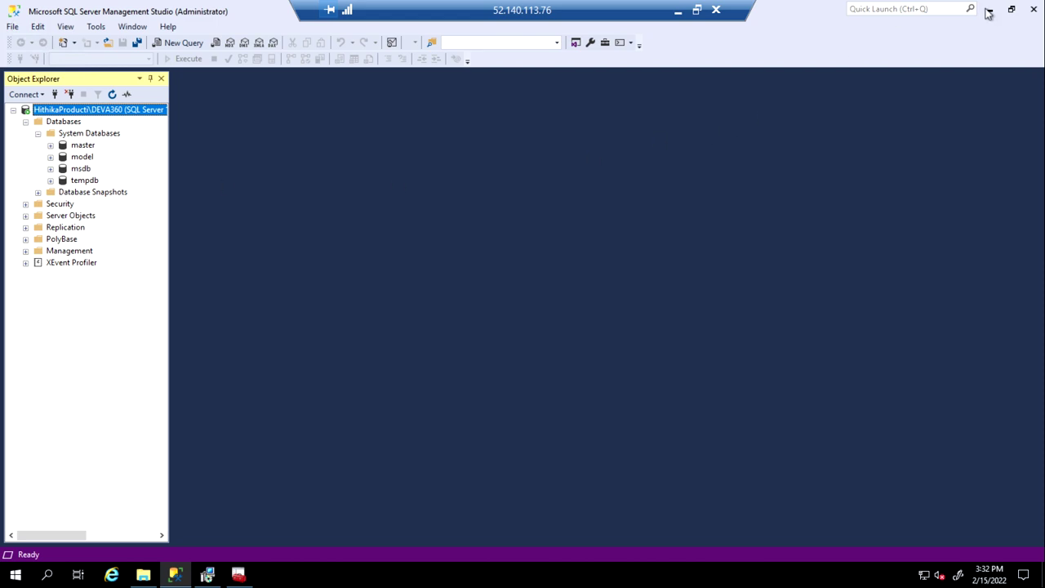
click(989, 9)
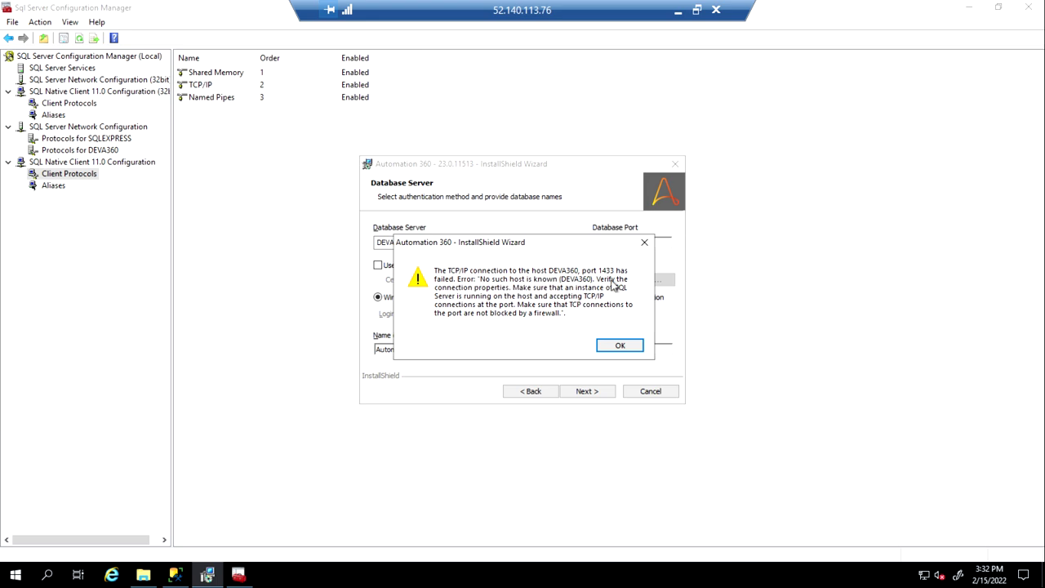
Dismiss the no-such-host error and submit the database page with (local)\SQLEXPRESS
click(620, 346)
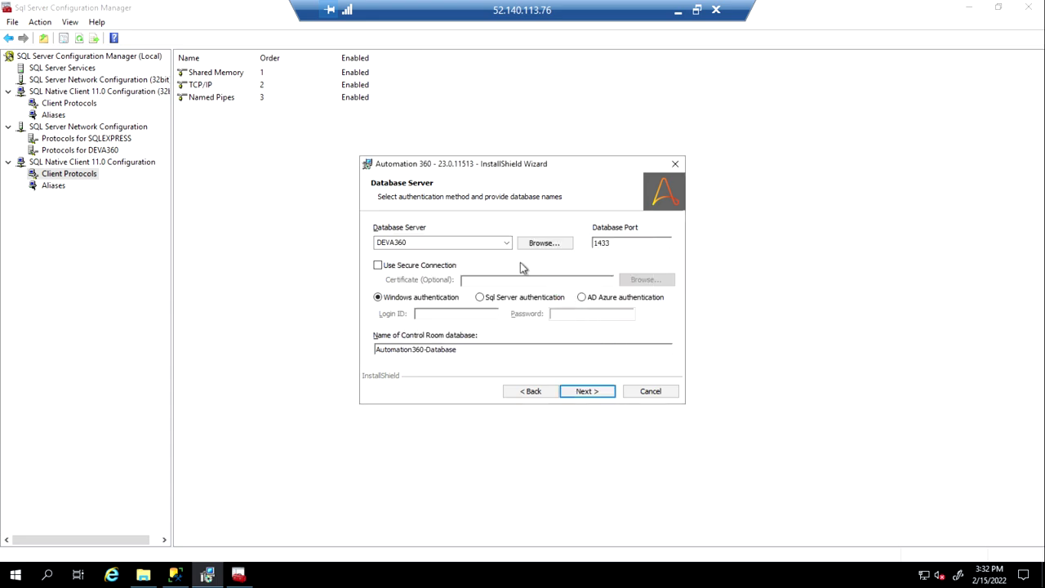
click(506, 244)
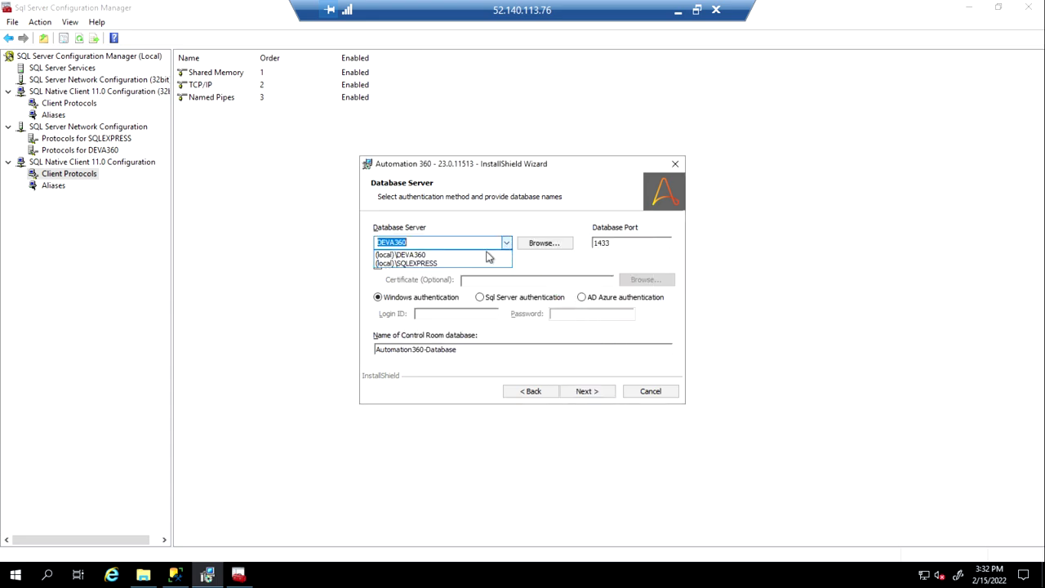
click(426, 264)
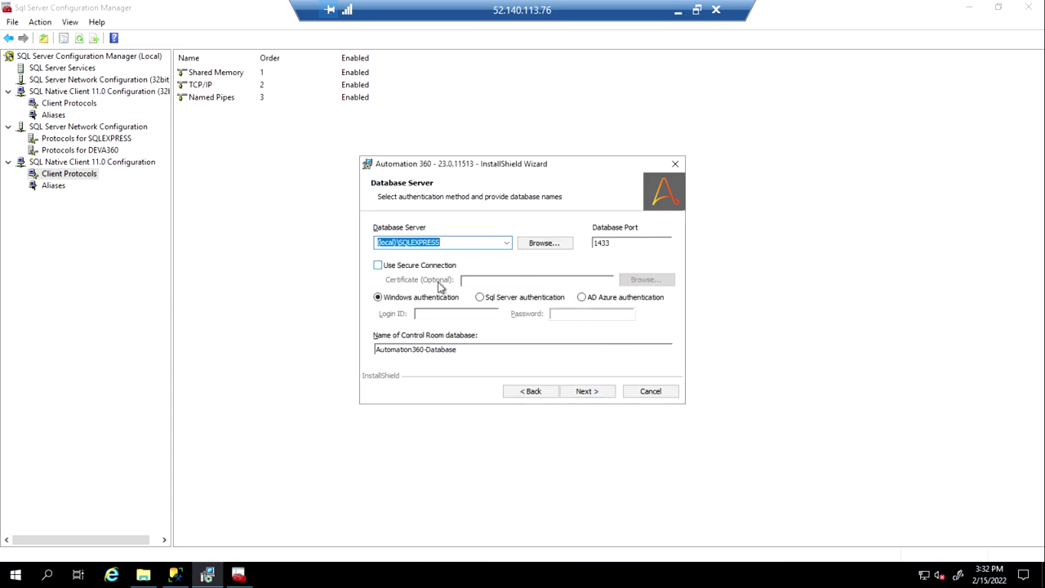
click(582, 392)
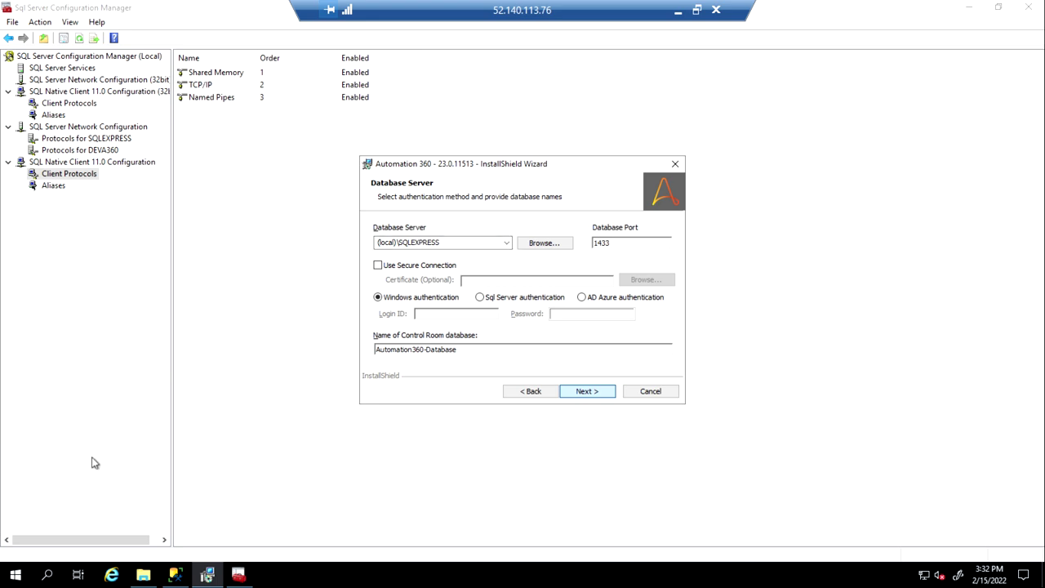
Launch the Services app and jump to the services starting with S
click(47, 575)
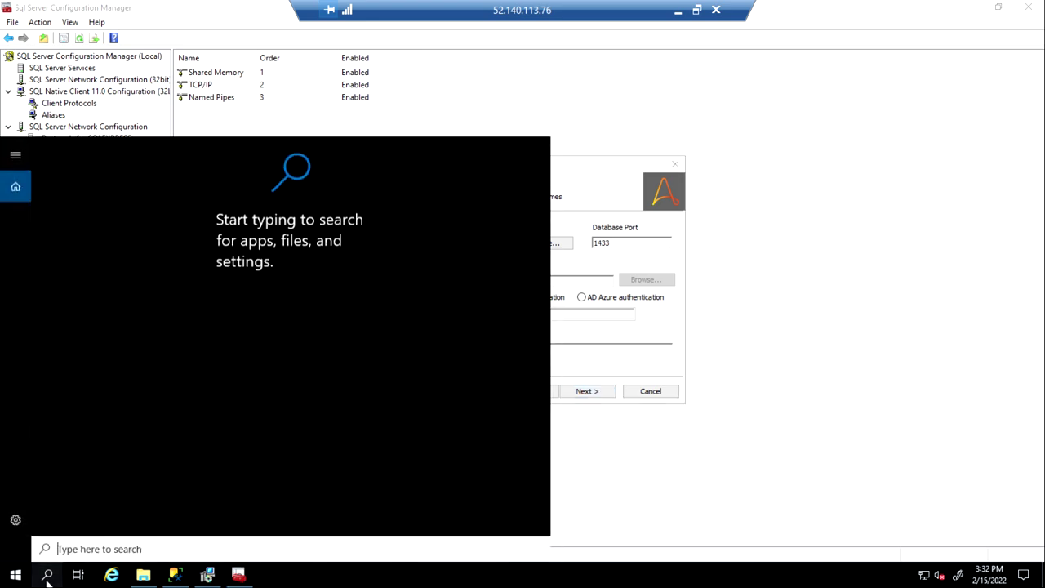
text(service)
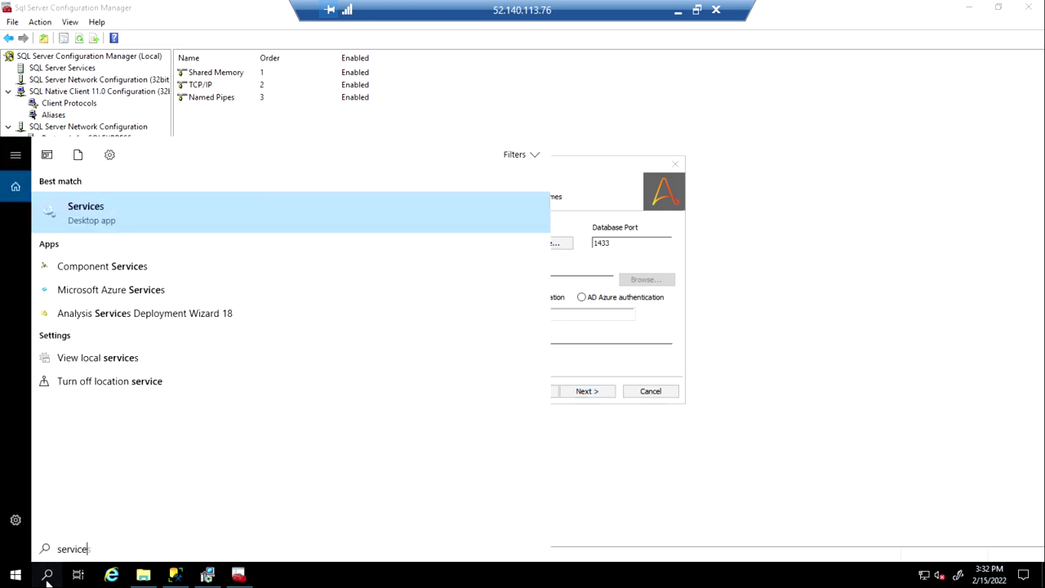
text(s)
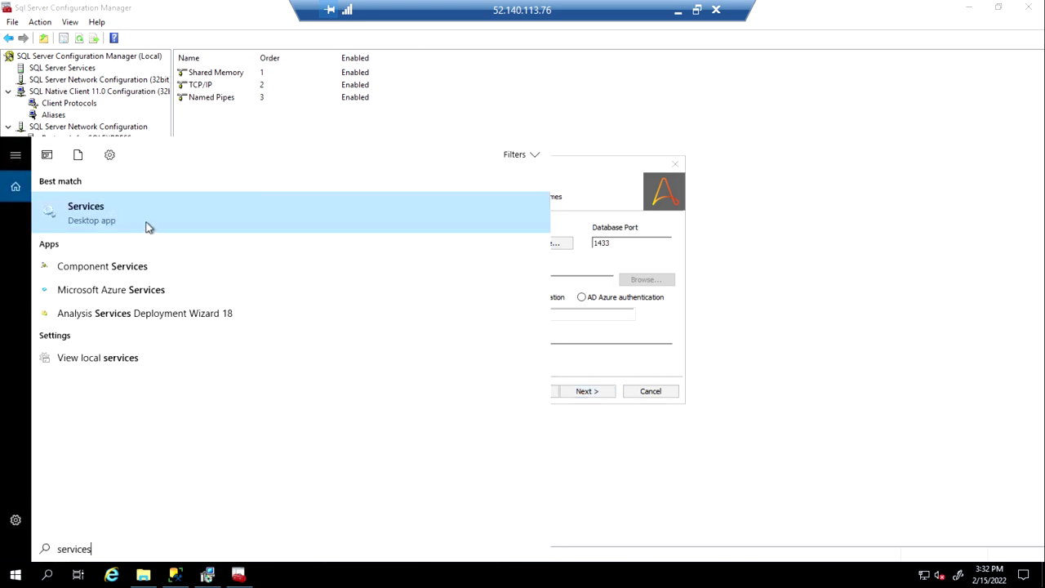
click(146, 226)
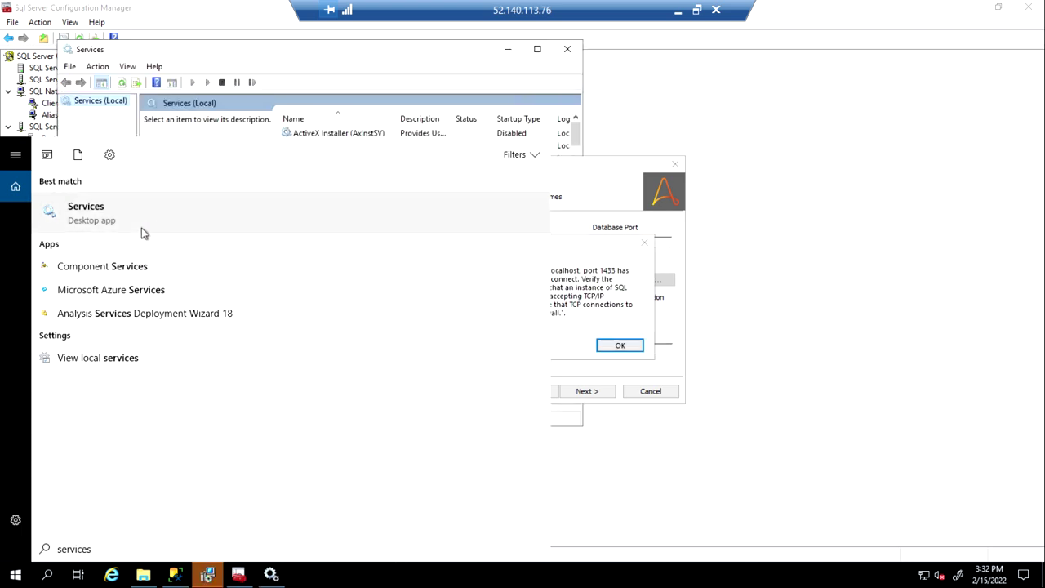
click(341, 139)
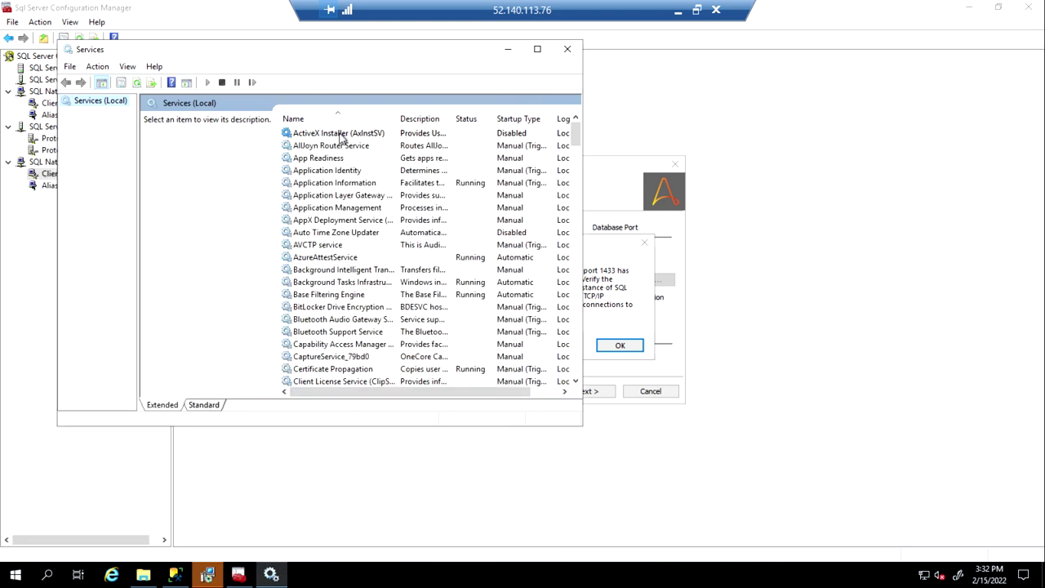
click(342, 134)
key(s)
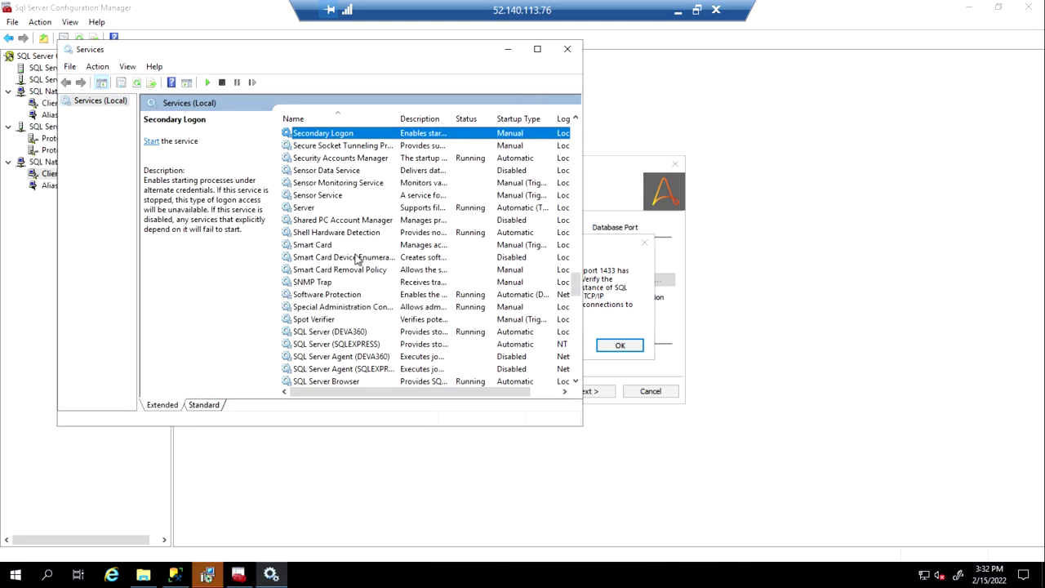
scroll(355, 270, down, 2)
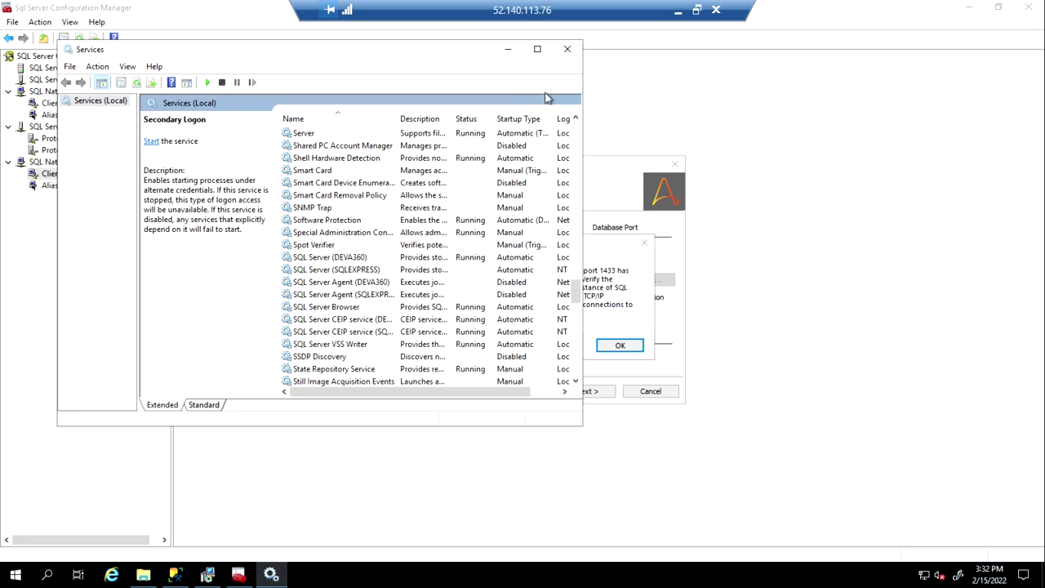
Reselect (local)\DEVA360 in the installer, move it aside and widen Services to show Log On As
click(620, 346)
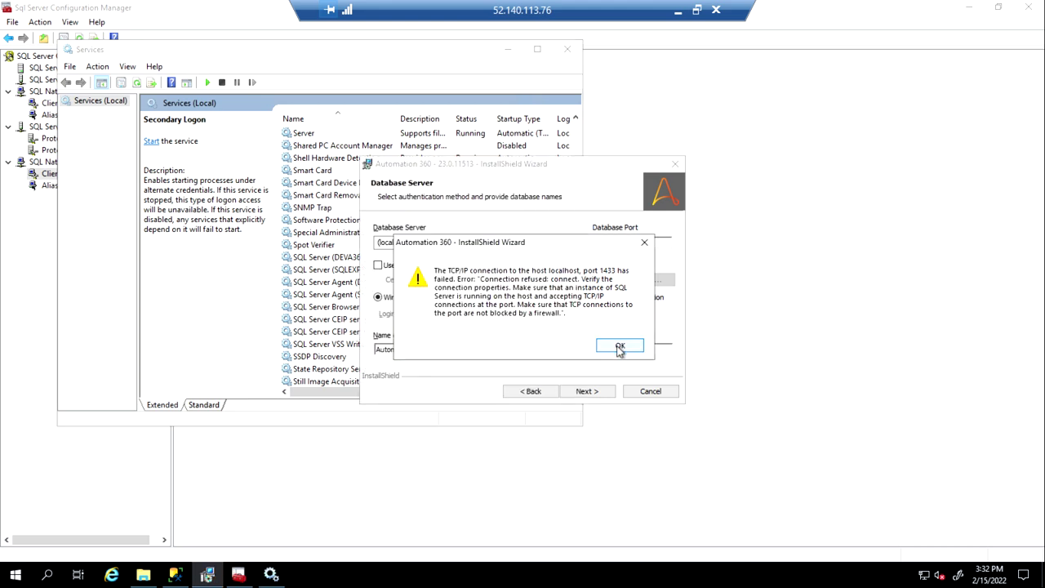
click(619, 346)
click(505, 244)
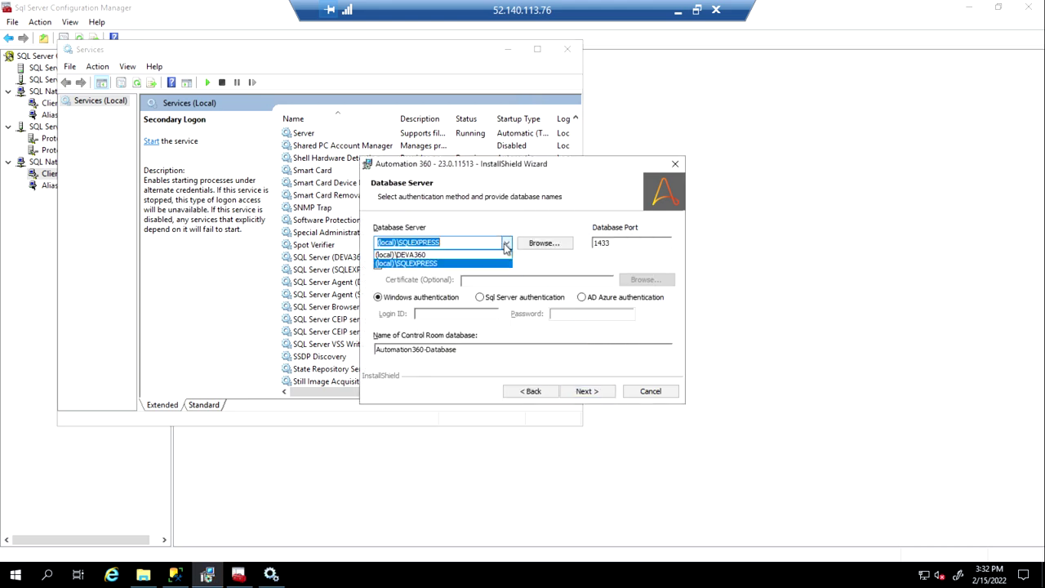
click(433, 254)
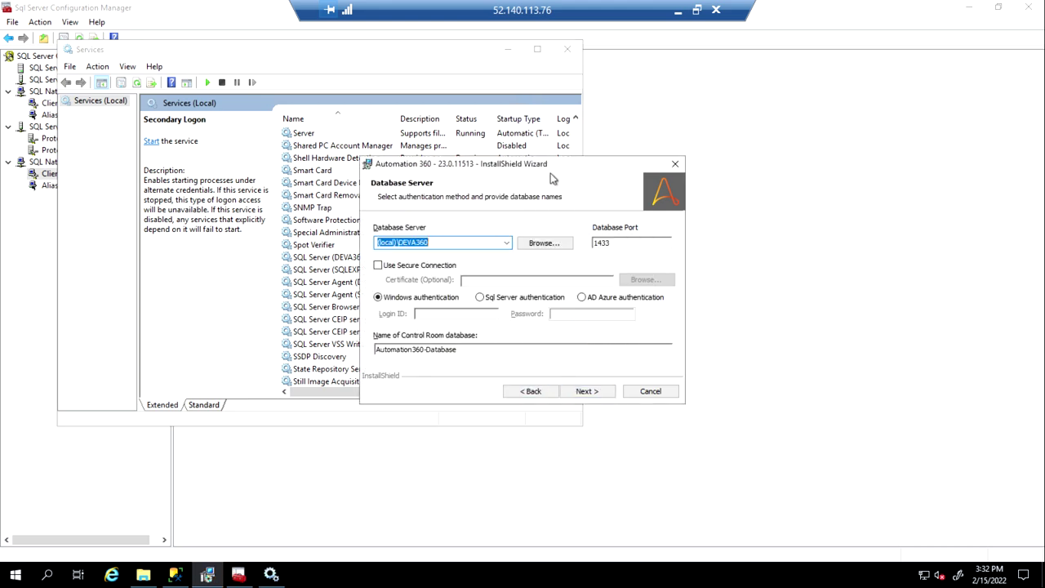
drag(597, 177, 919, 185)
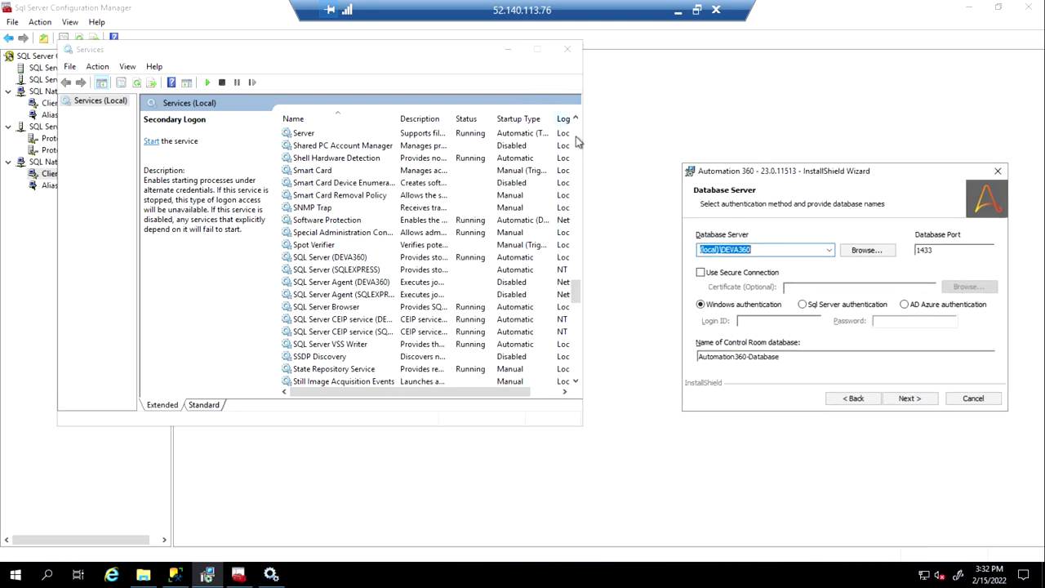
drag(581, 149, 722, 148)
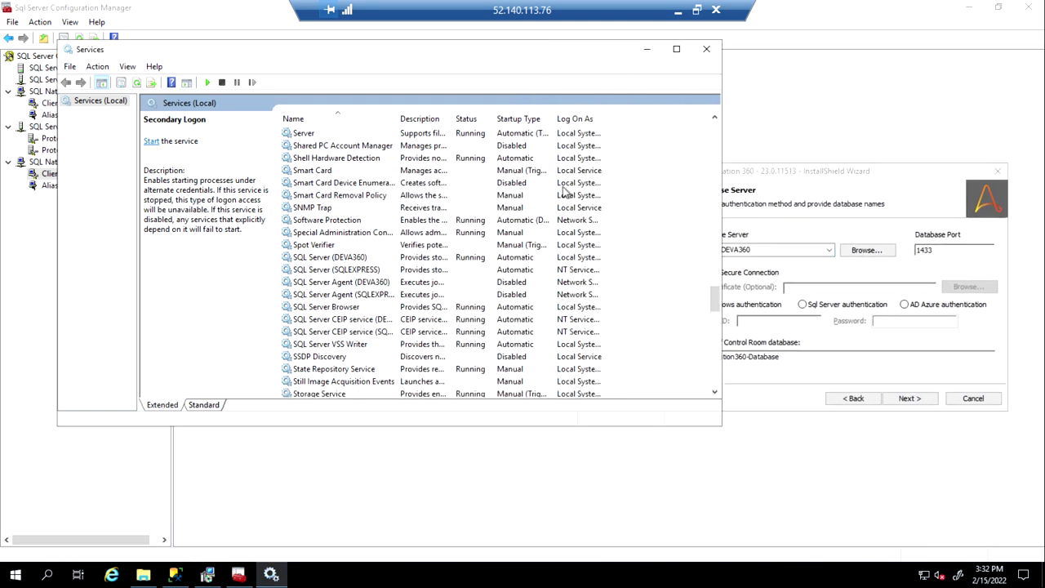
click(359, 258)
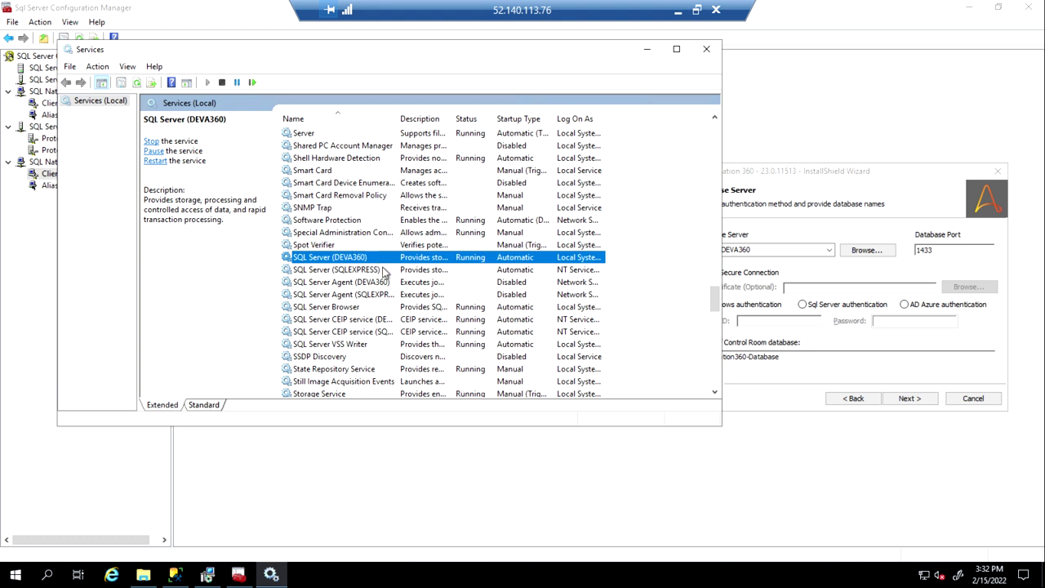
click(377, 285)
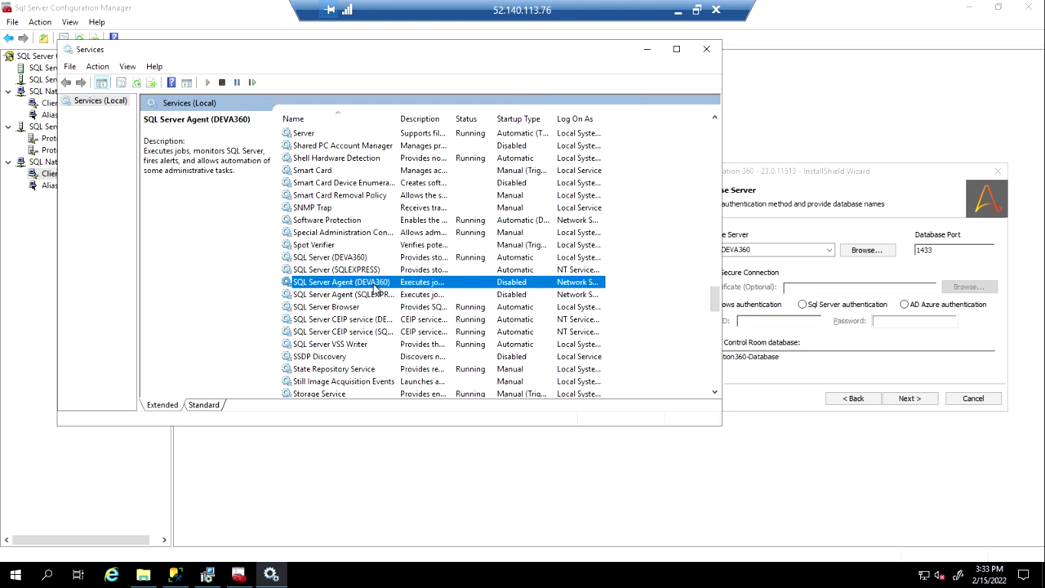
Set SQL Server Agent (DEVA360) to Automatic startup under Local System with desktop interaction
right_click(523, 285)
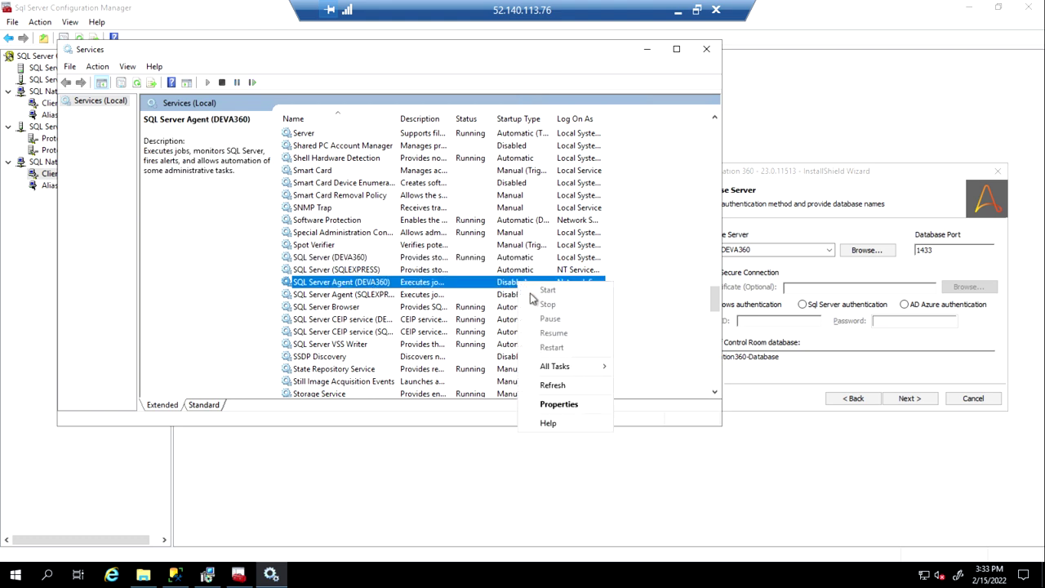
click(556, 404)
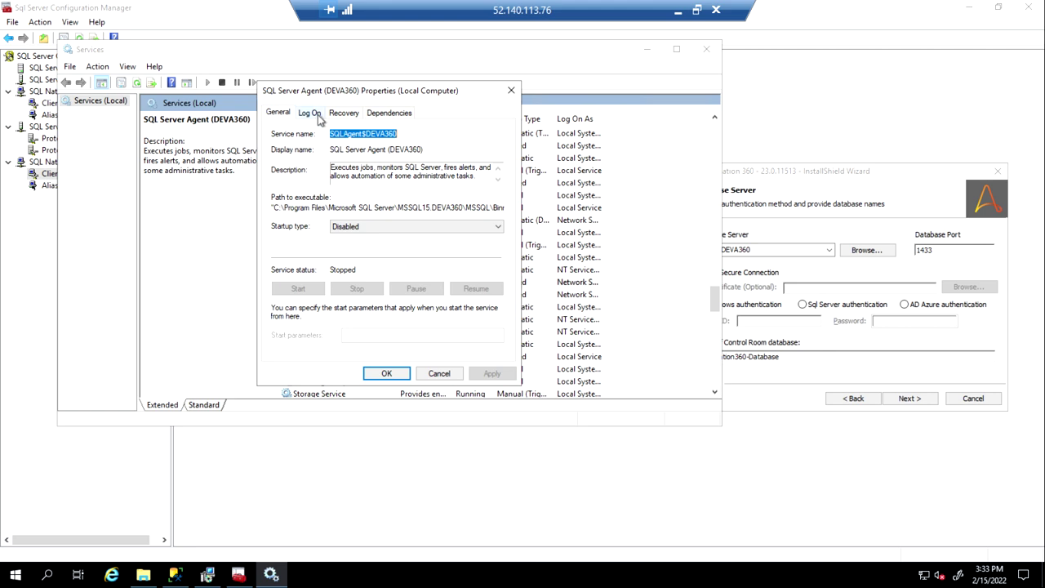
click(389, 226)
click(347, 248)
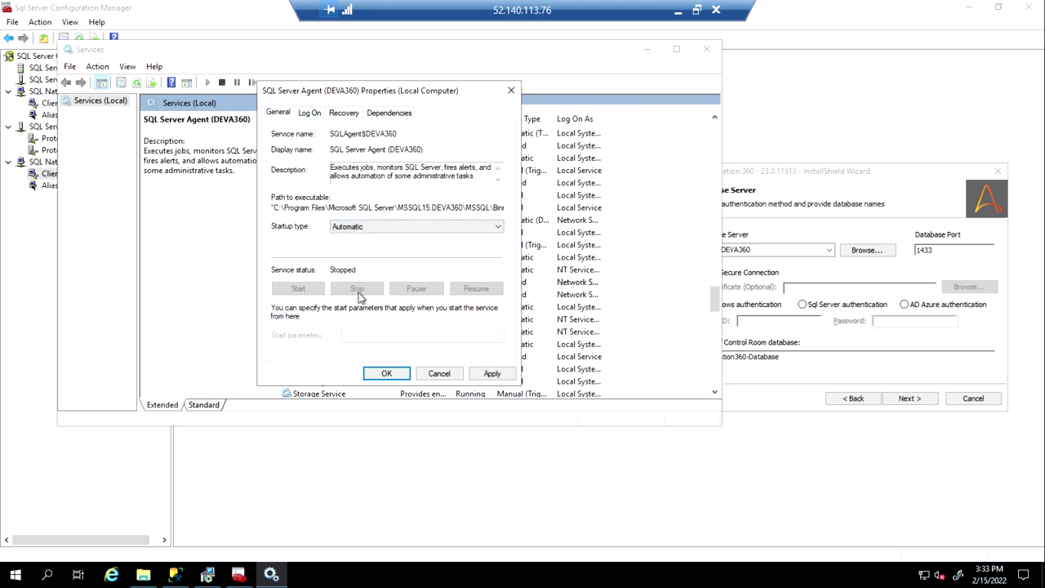
click(491, 374)
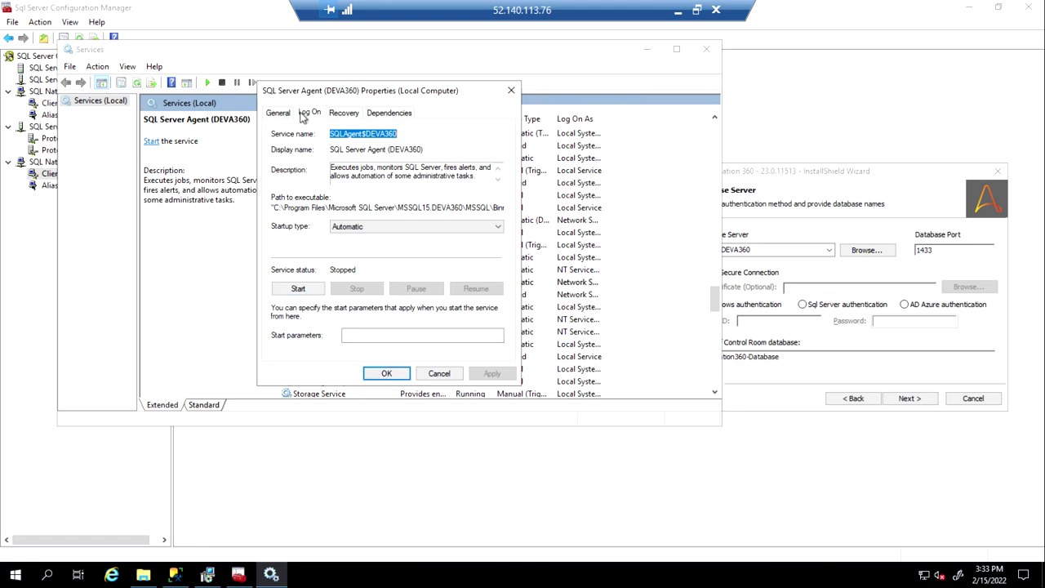
click(305, 113)
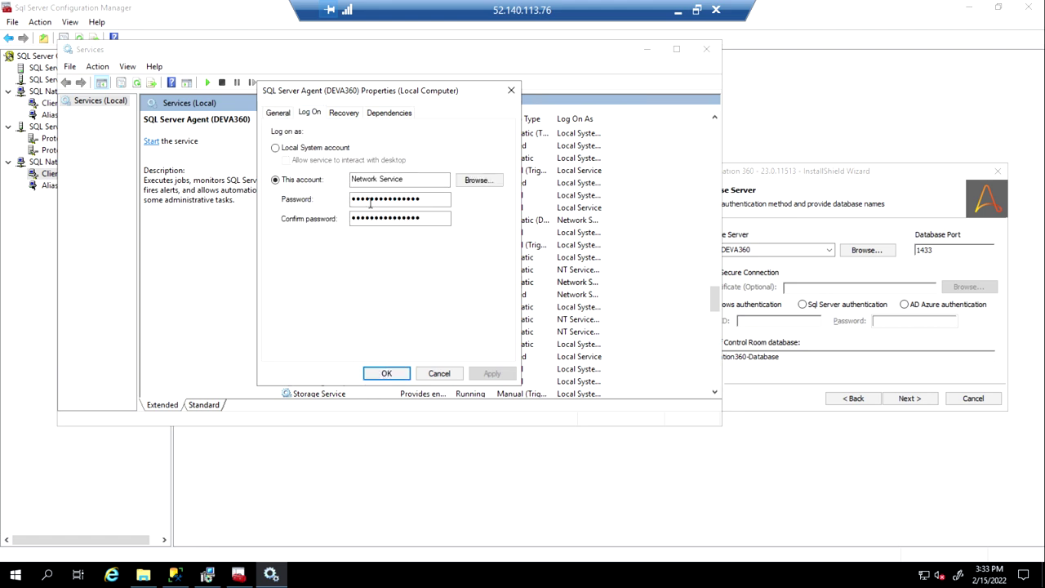
click(276, 148)
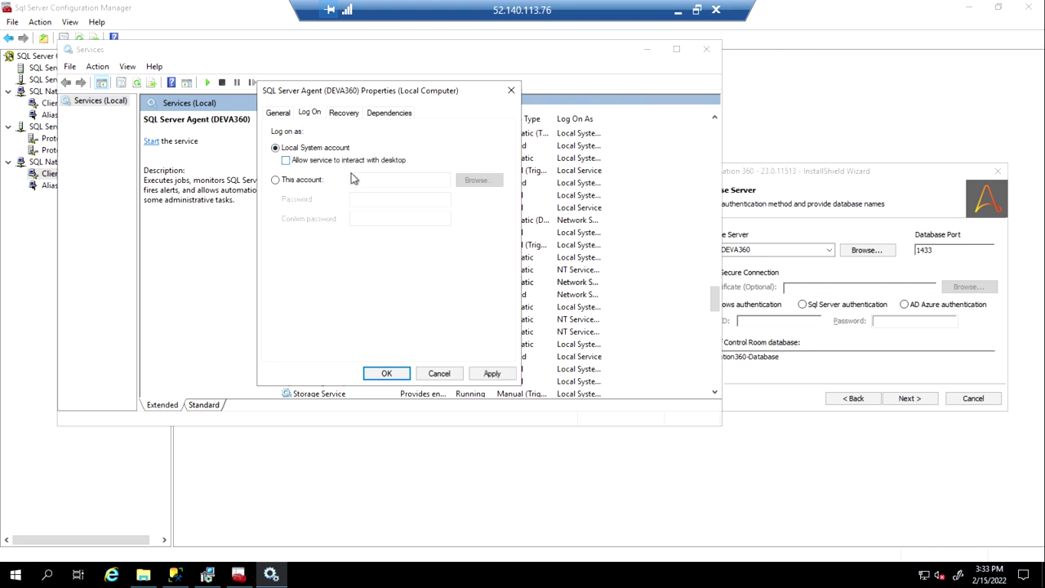
click(490, 374)
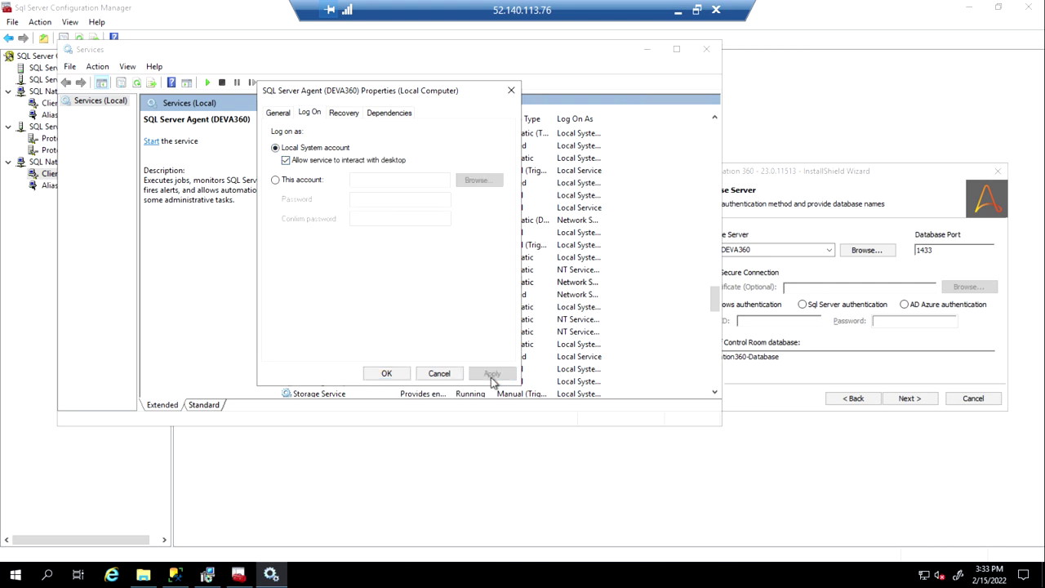
click(388, 374)
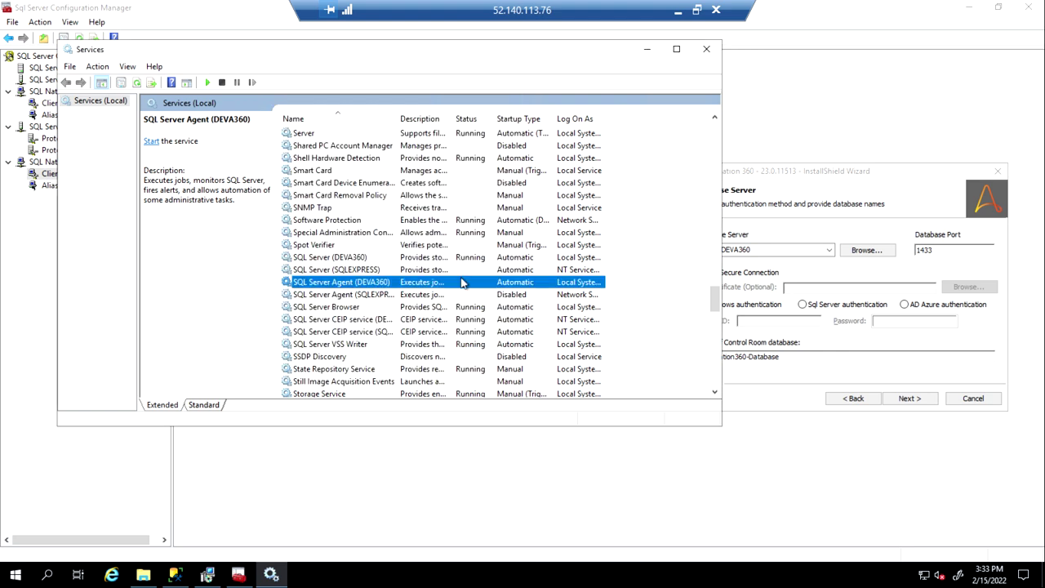
Start SQL Server Agent (DEVA360) and dismiss the warning that it stopped
click(151, 143)
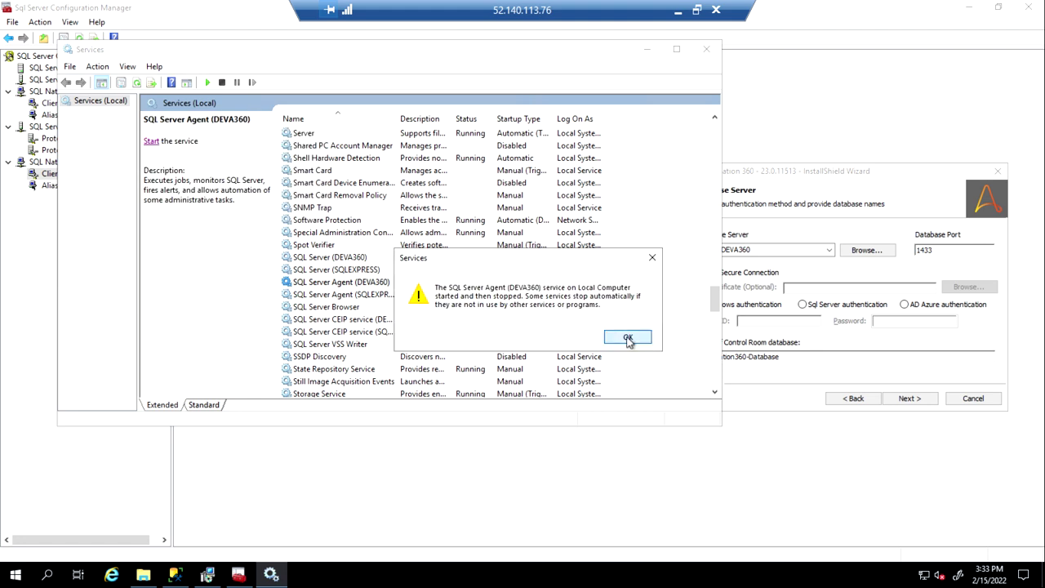
click(628, 338)
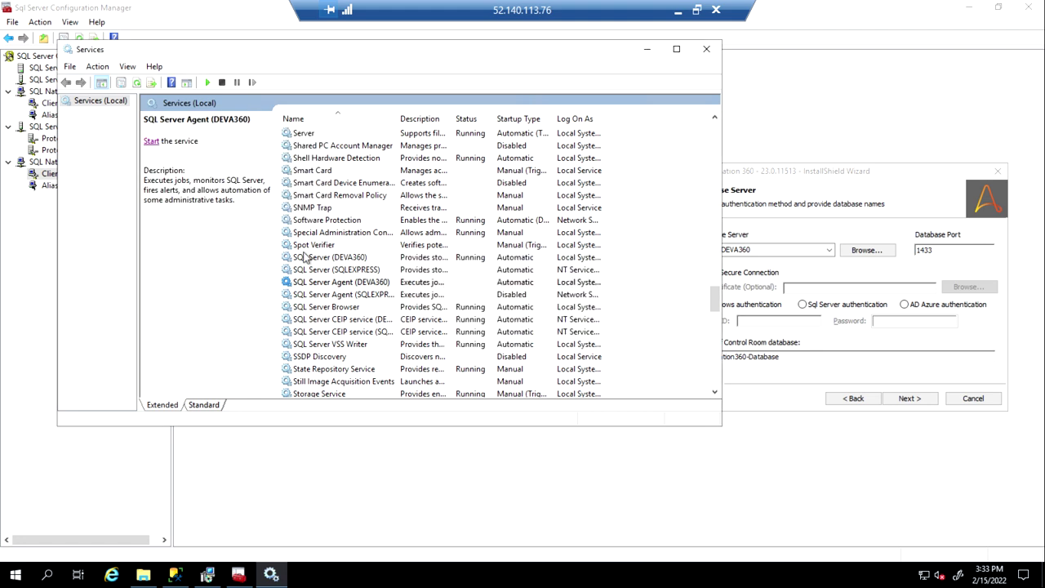
click(341, 308)
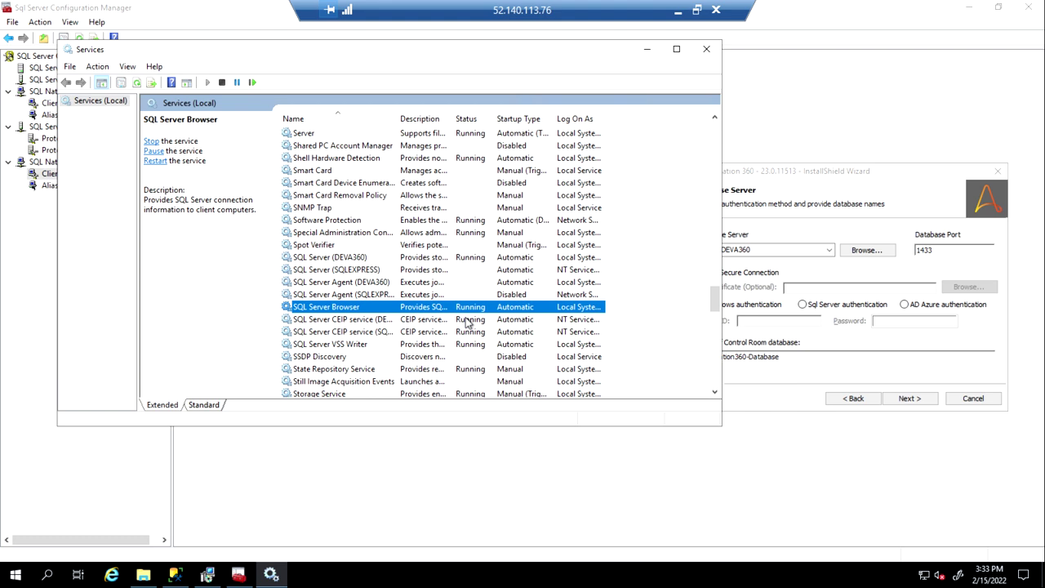
Allow SQL Server (DEVA360) to interact with the desktop on its Log On settings
double_click(338, 258)
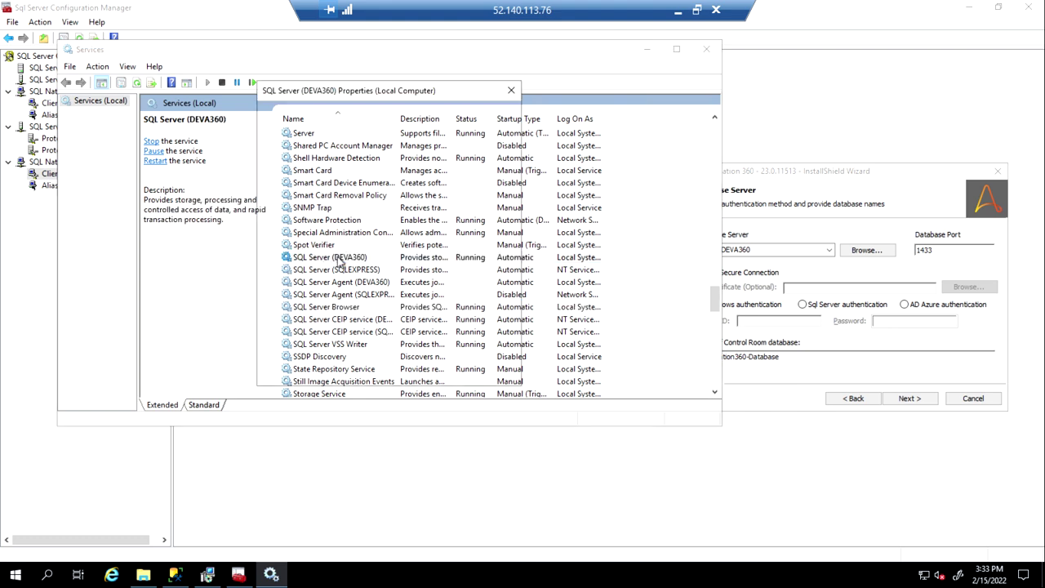
click(310, 113)
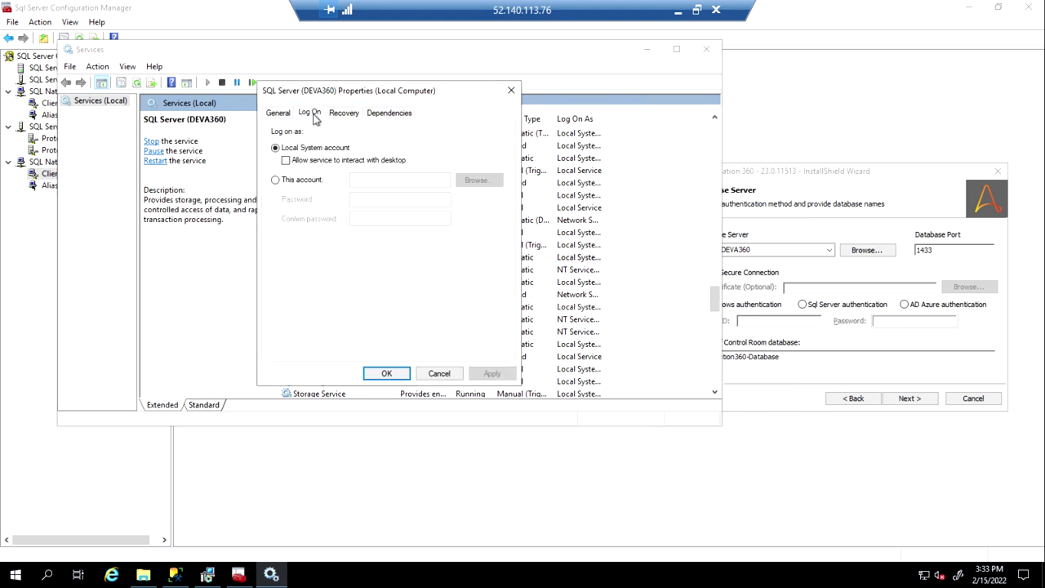
click(286, 160)
click(492, 373)
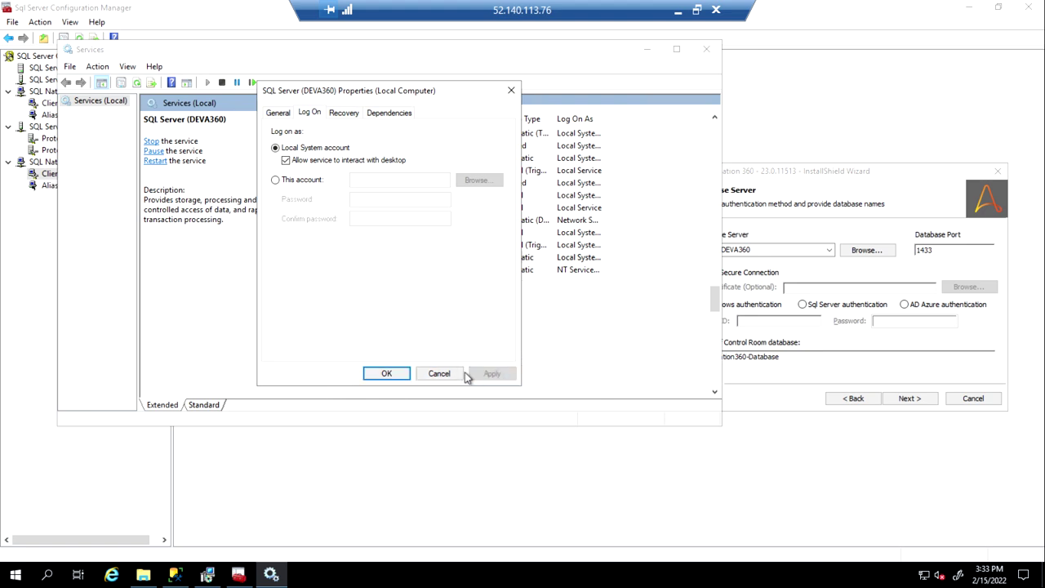
click(387, 373)
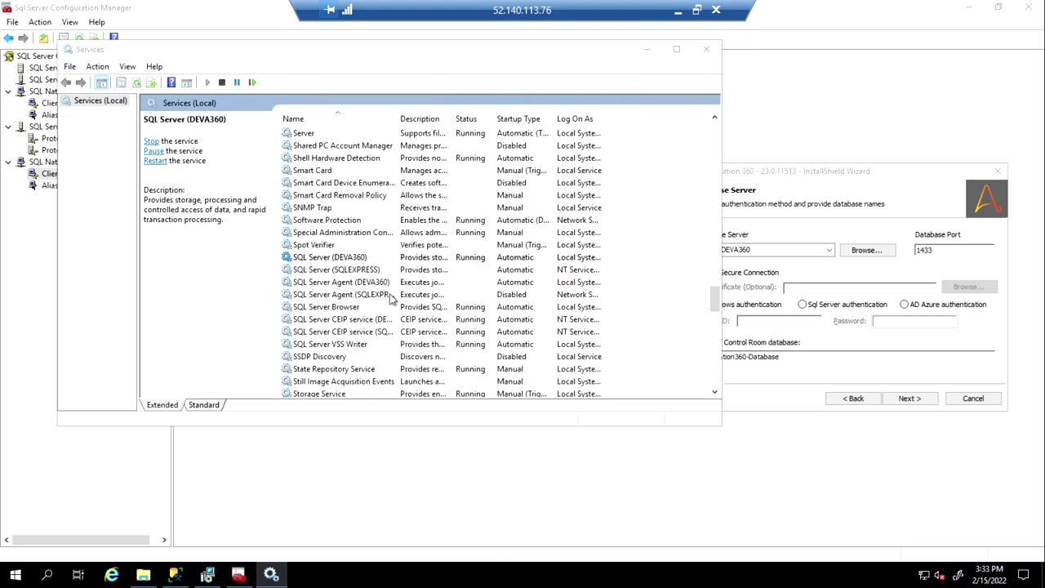
Allow SQL Server Browser to interact with the desktop on its Log On settings
click(346, 296)
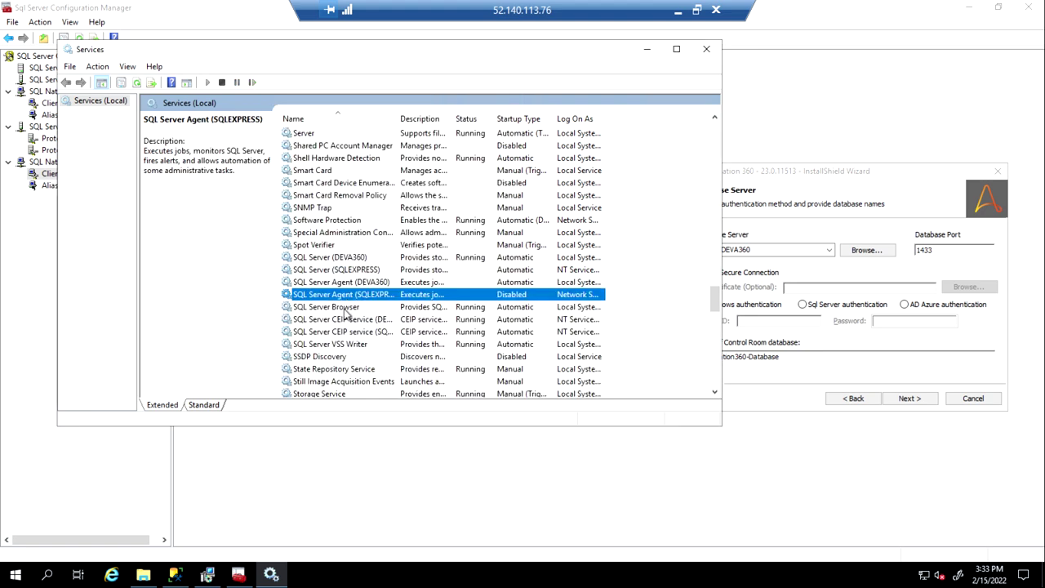
click(346, 309)
double_click(349, 309)
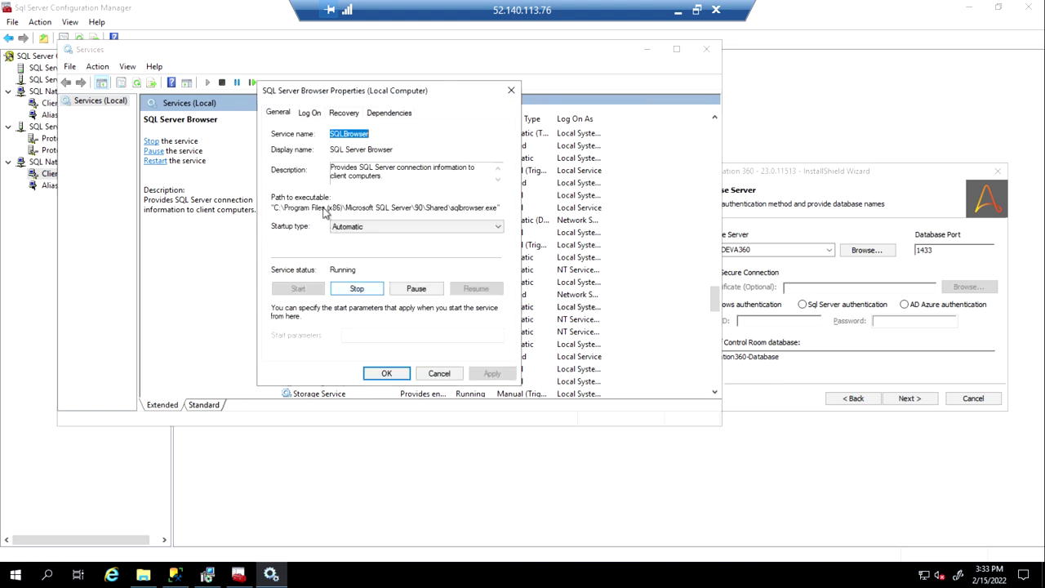
click(307, 115)
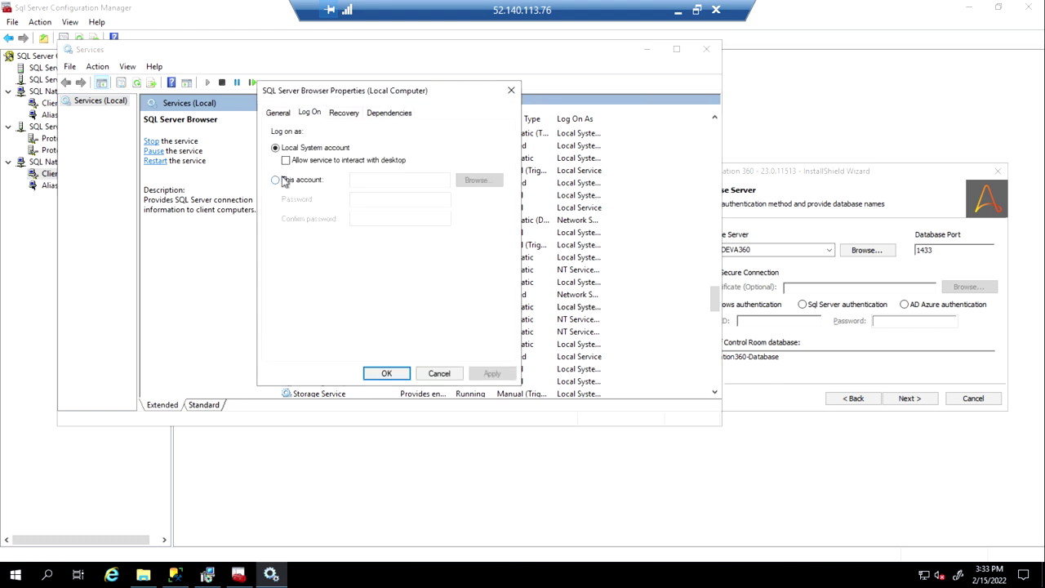
click(285, 160)
click(490, 374)
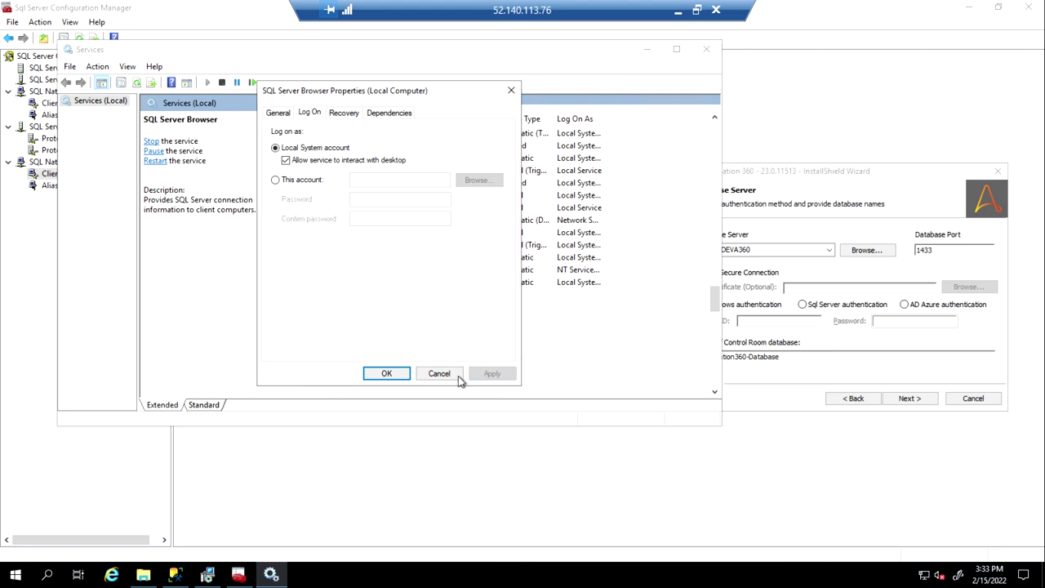
click(386, 373)
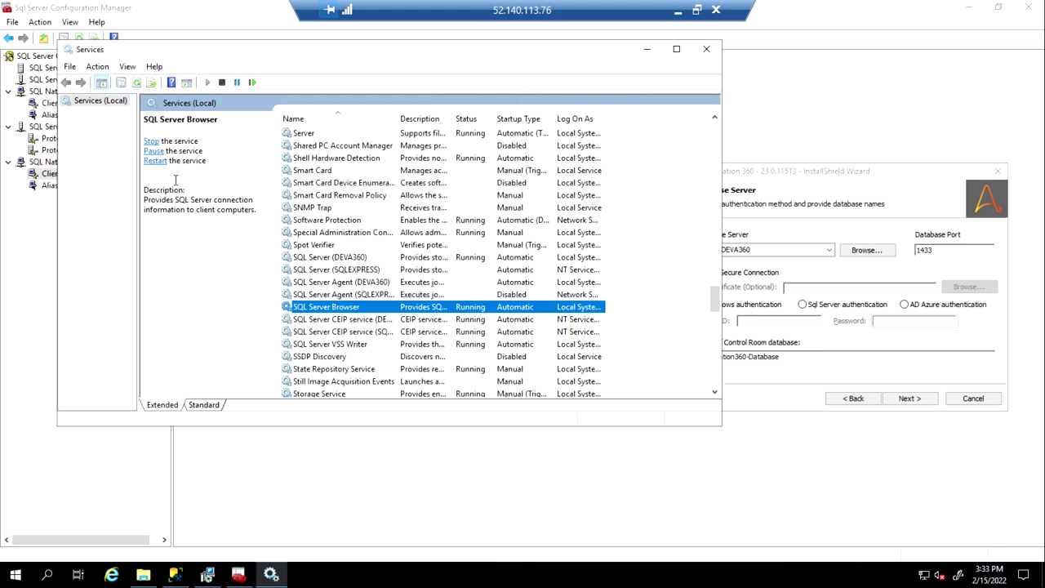
click(330, 258)
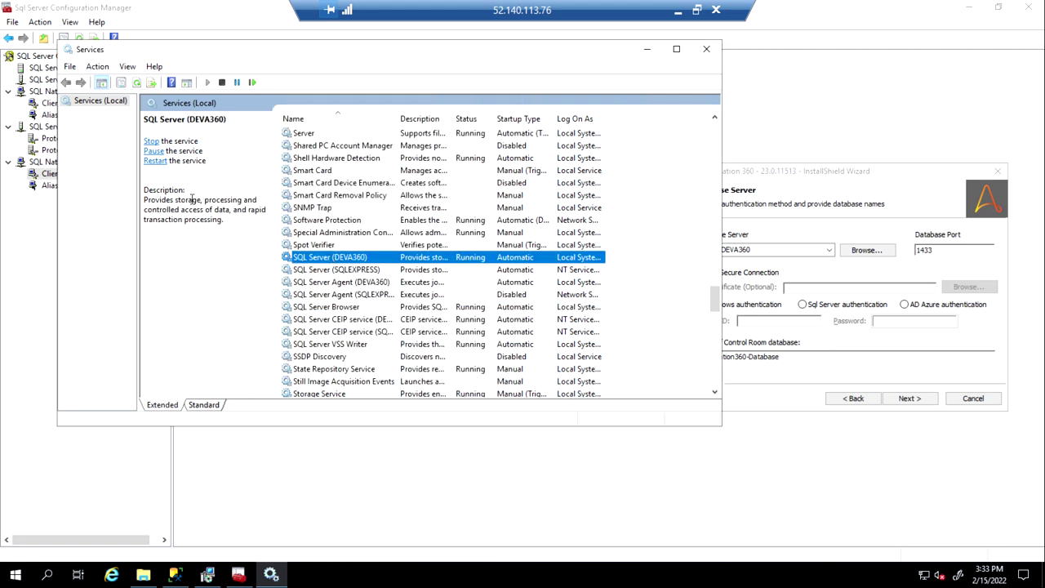
Stop the SQL Server (DEVA360) and SQL Server Browser services and widen the Name column
click(151, 141)
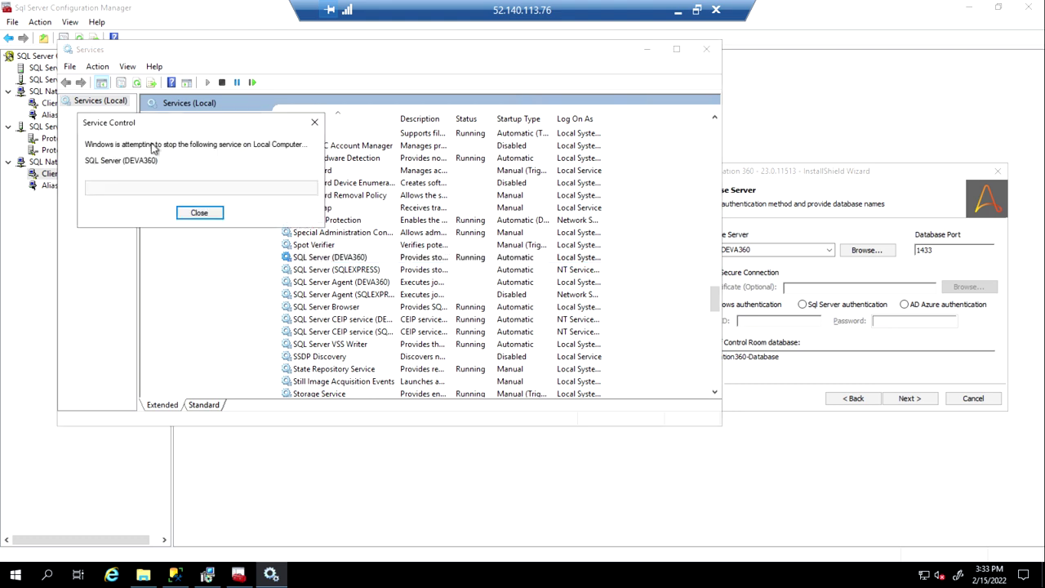
click(343, 307)
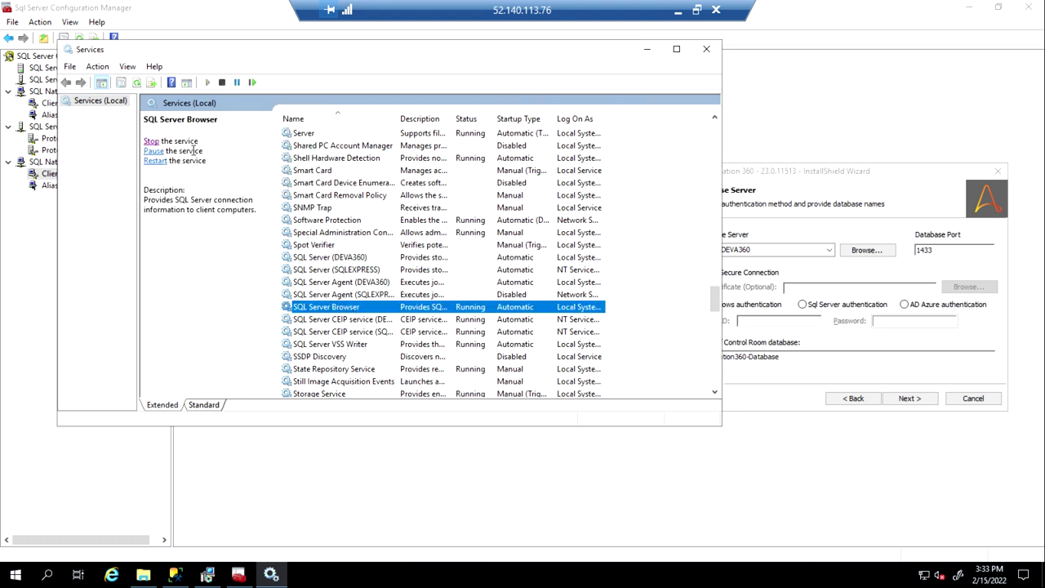
click(152, 141)
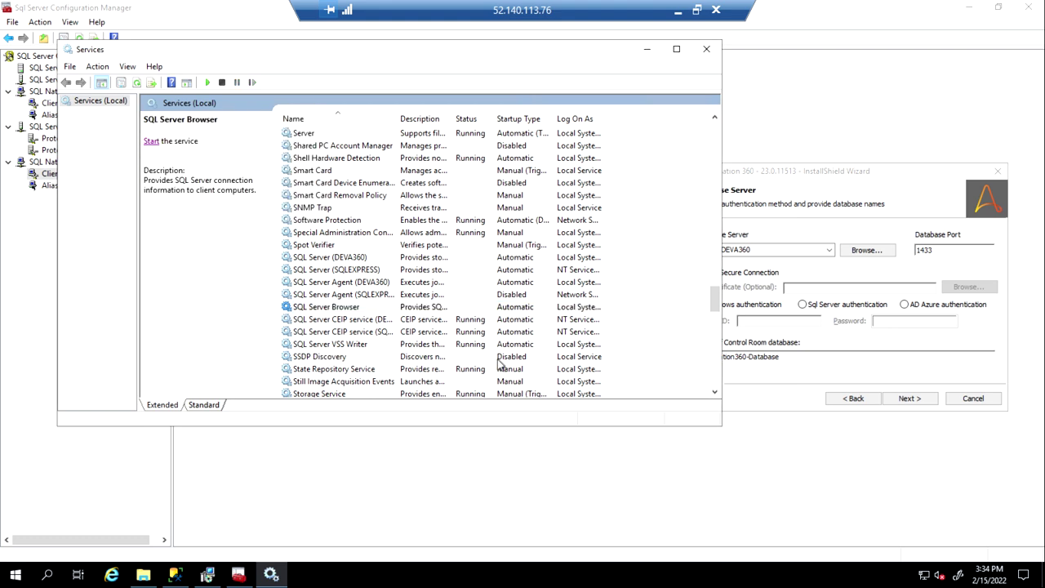
drag(406, 118, 421, 119)
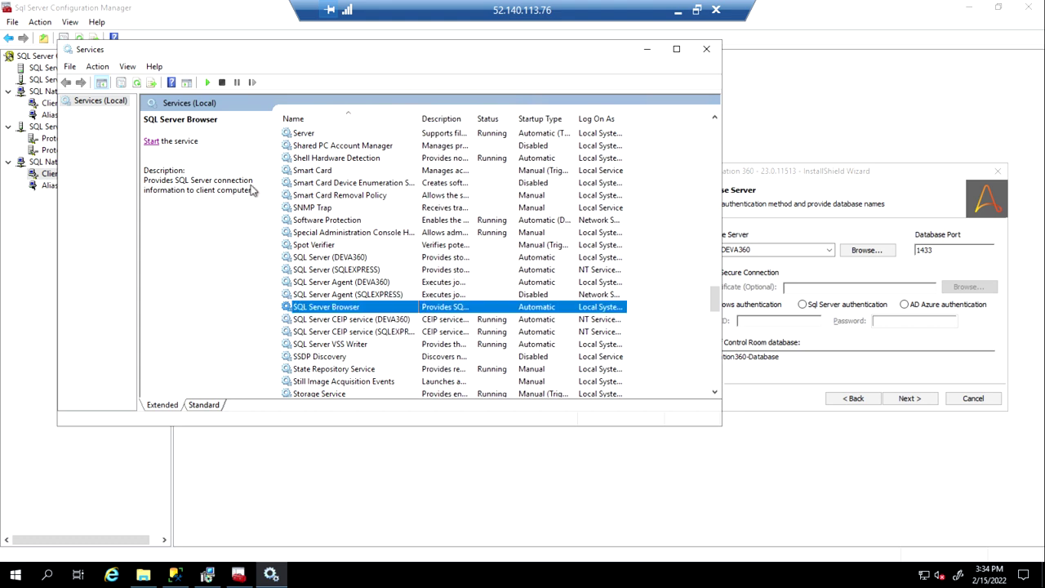
Start SQL Server (DEVA360) and SQL Server Browser again
click(325, 258)
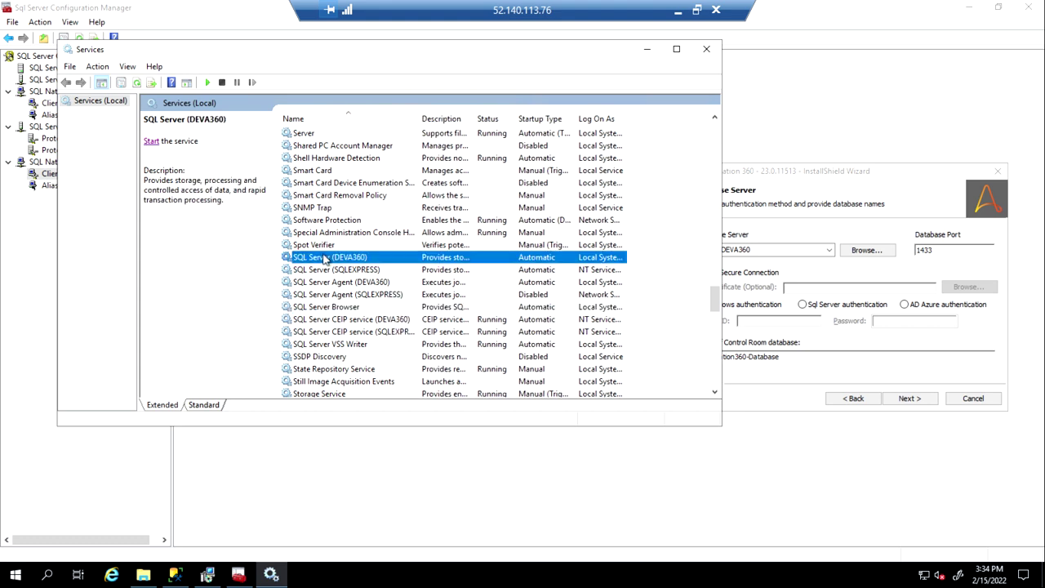
click(153, 142)
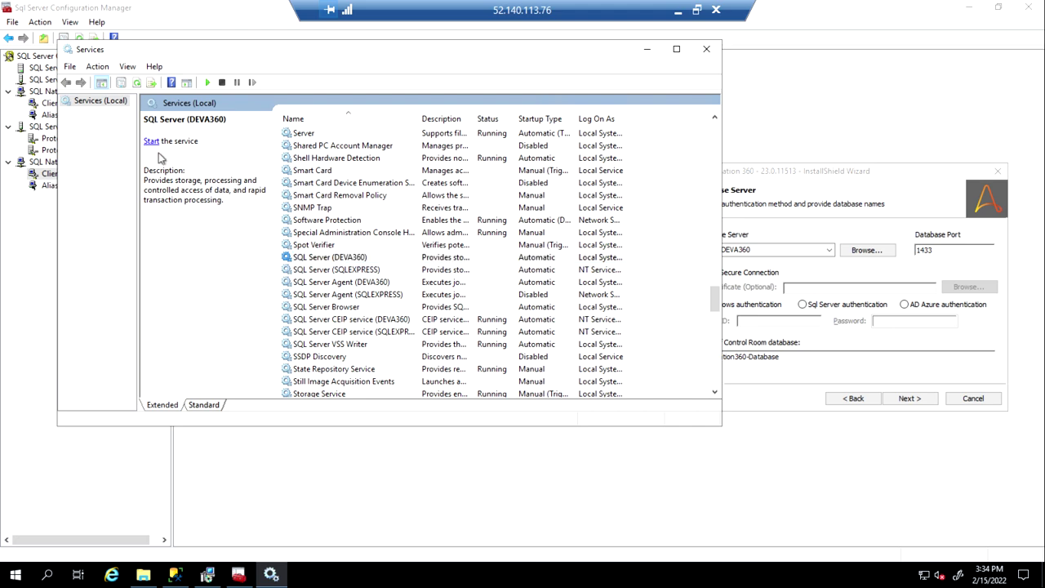
click(331, 307)
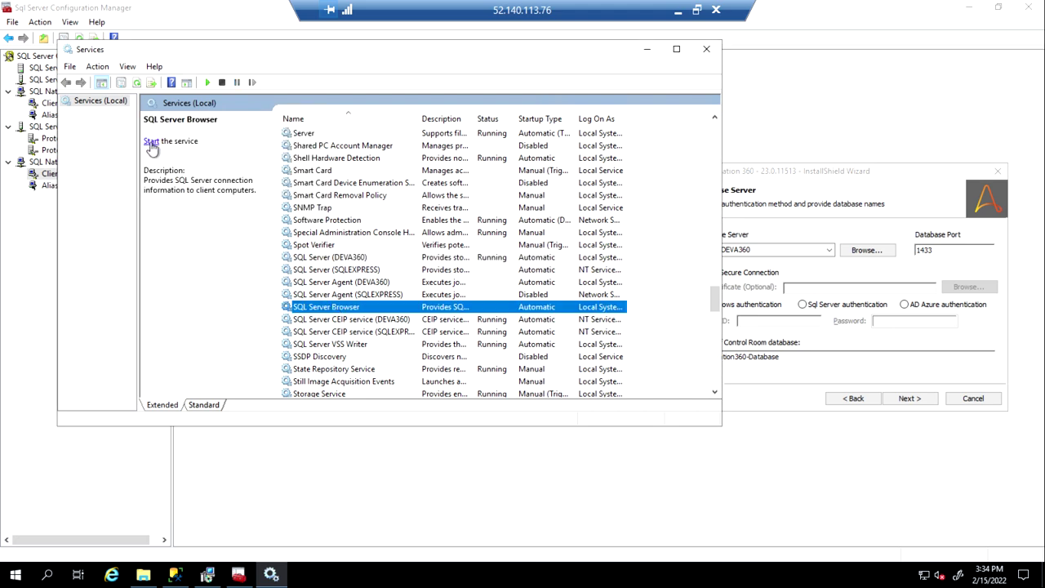
click(152, 142)
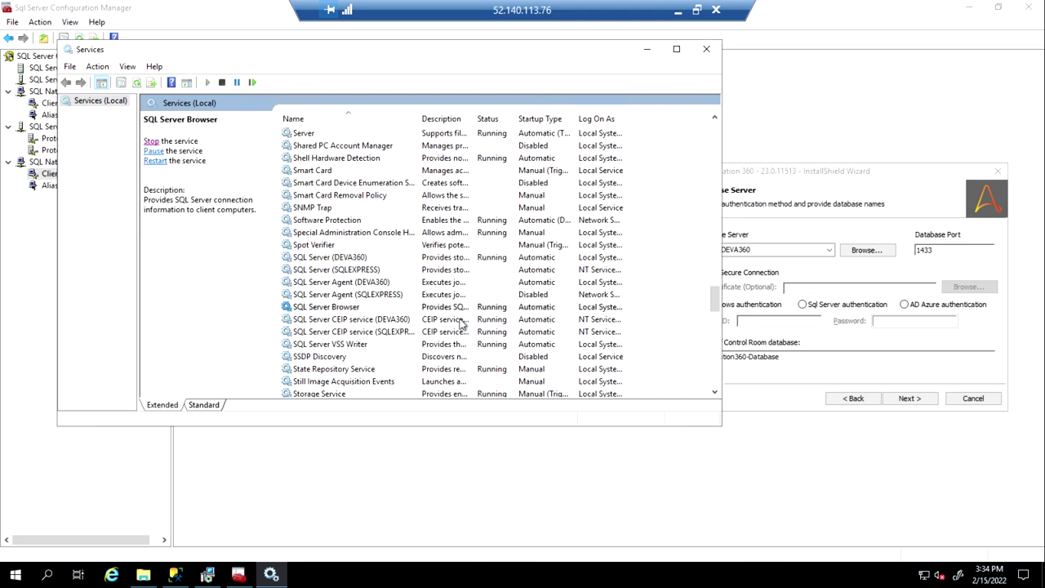
Let SQL Server CEIP service (DEVA360) interact with the desktop under Local System
double_click(399, 322)
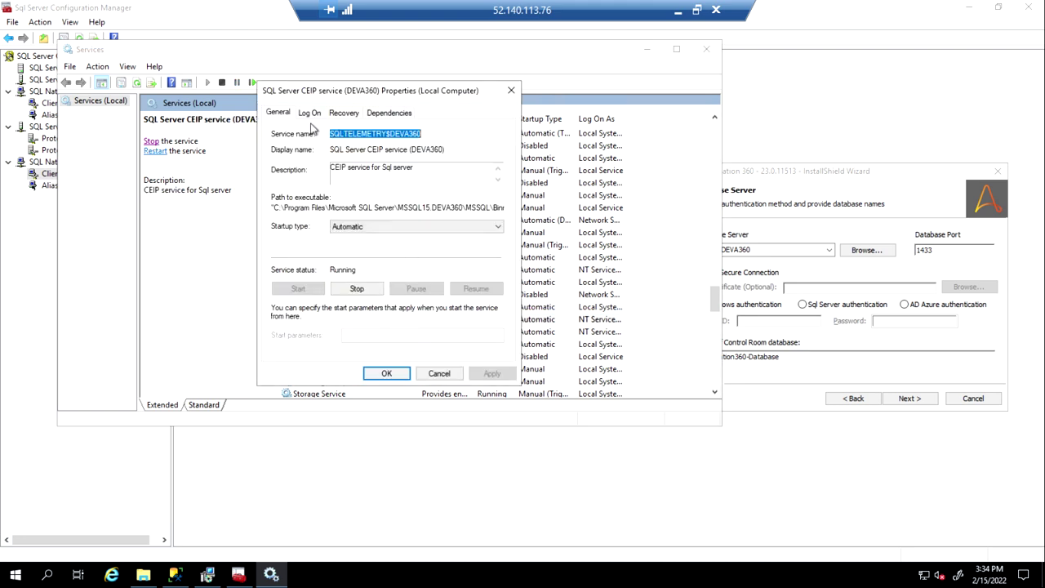
click(311, 114)
click(275, 147)
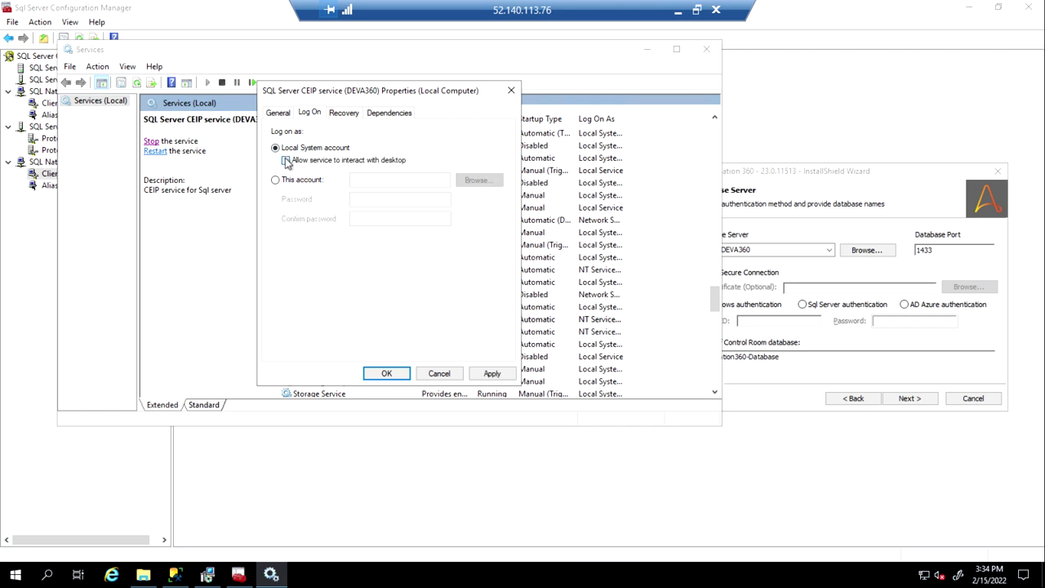
click(285, 160)
click(500, 374)
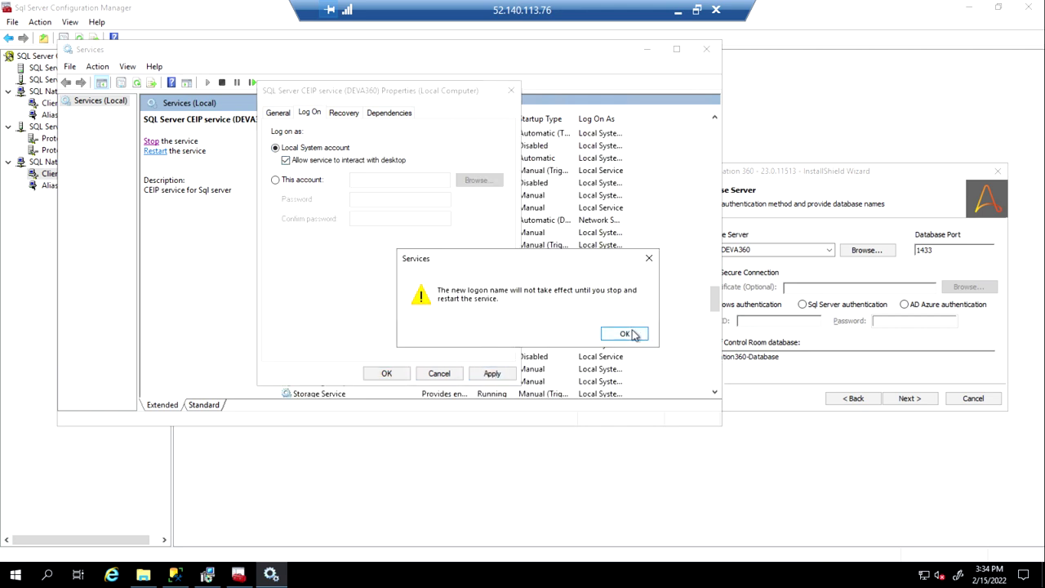
click(625, 334)
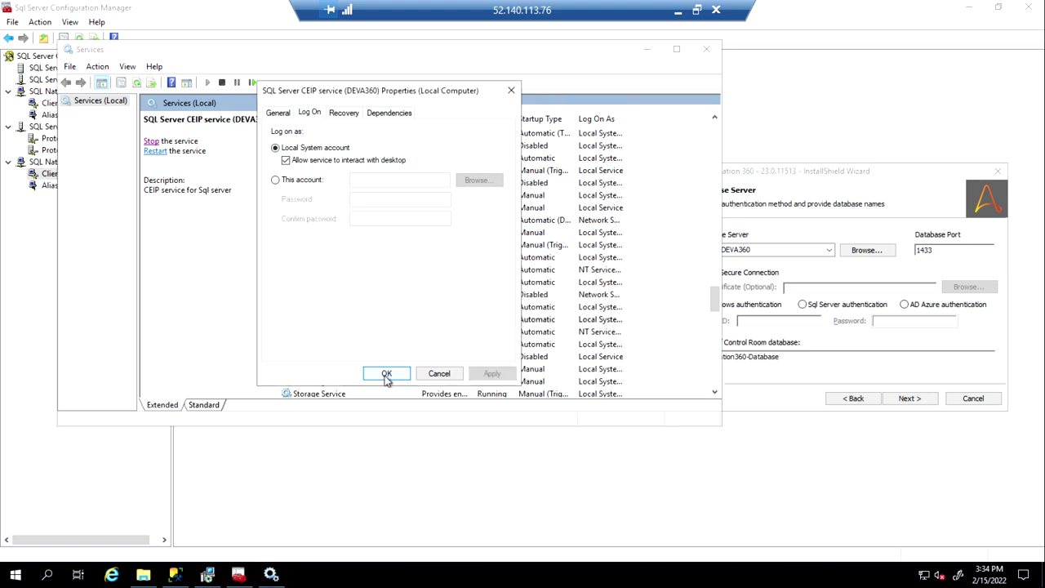
click(387, 373)
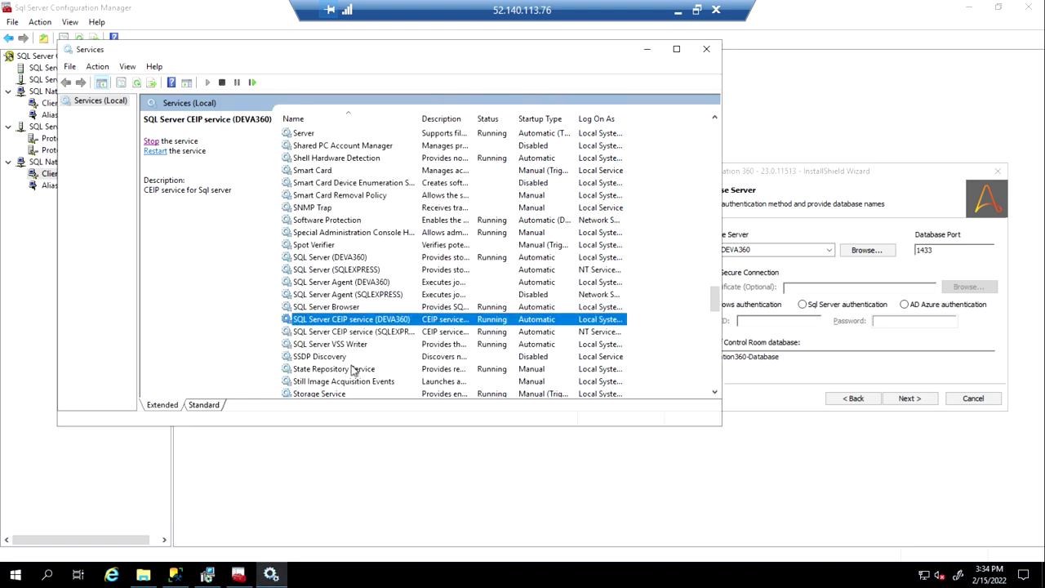
Let SQL Server VSS Writer interact with the desktop, then stop the CEIP (DEVA360) service
double_click(362, 344)
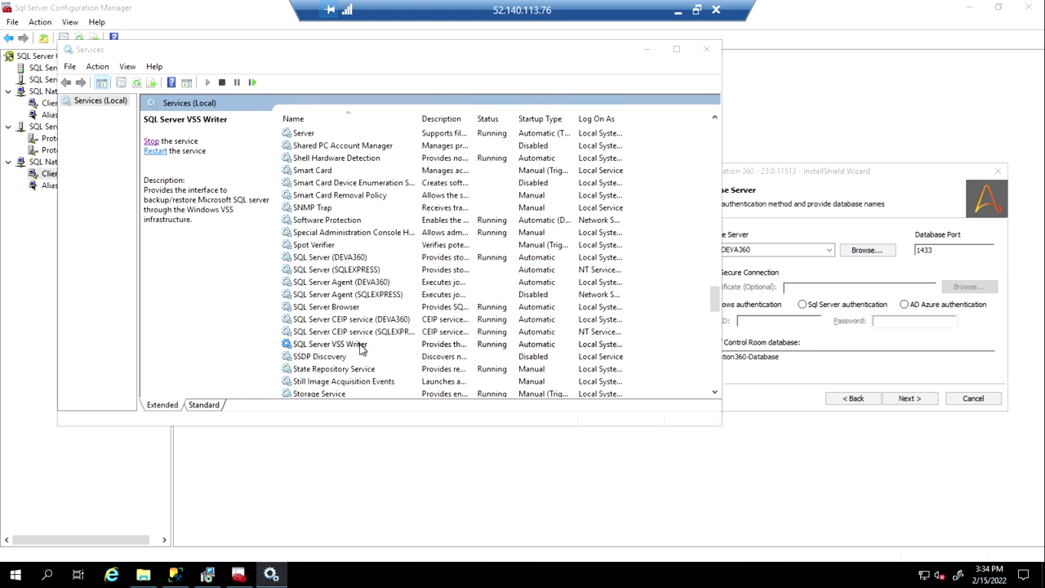
click(310, 113)
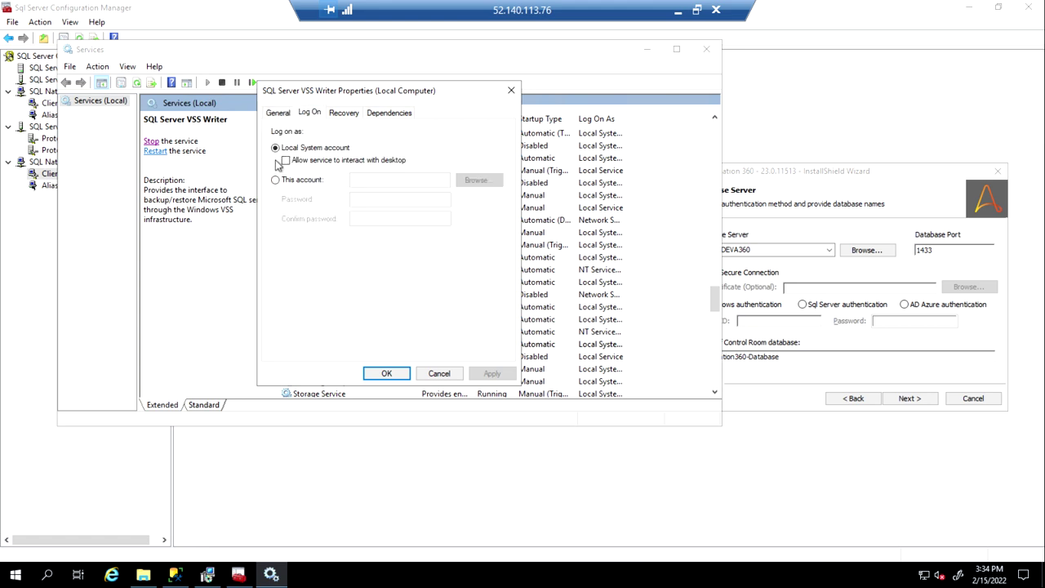
click(286, 160)
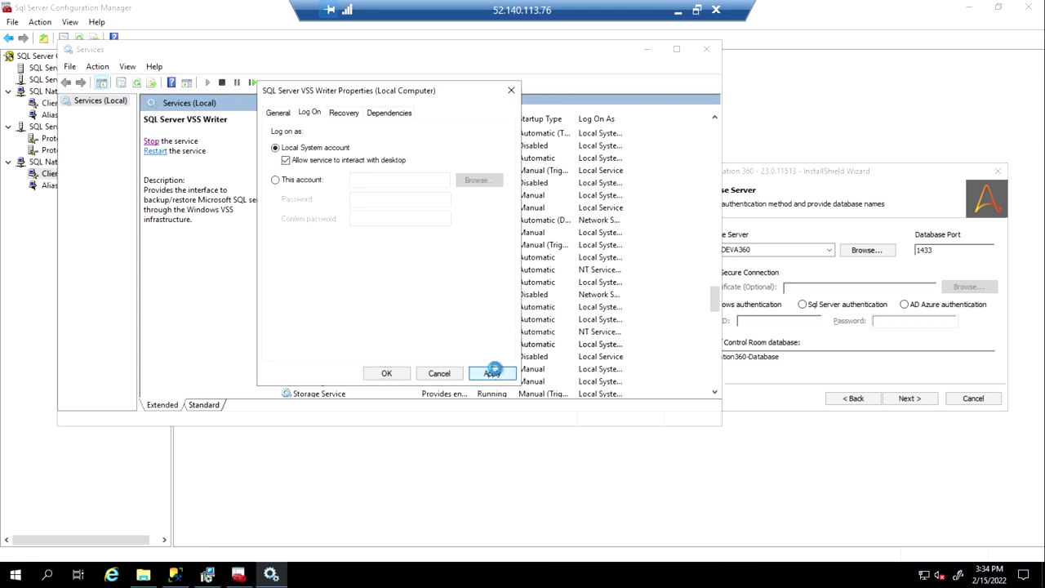
click(492, 374)
click(386, 374)
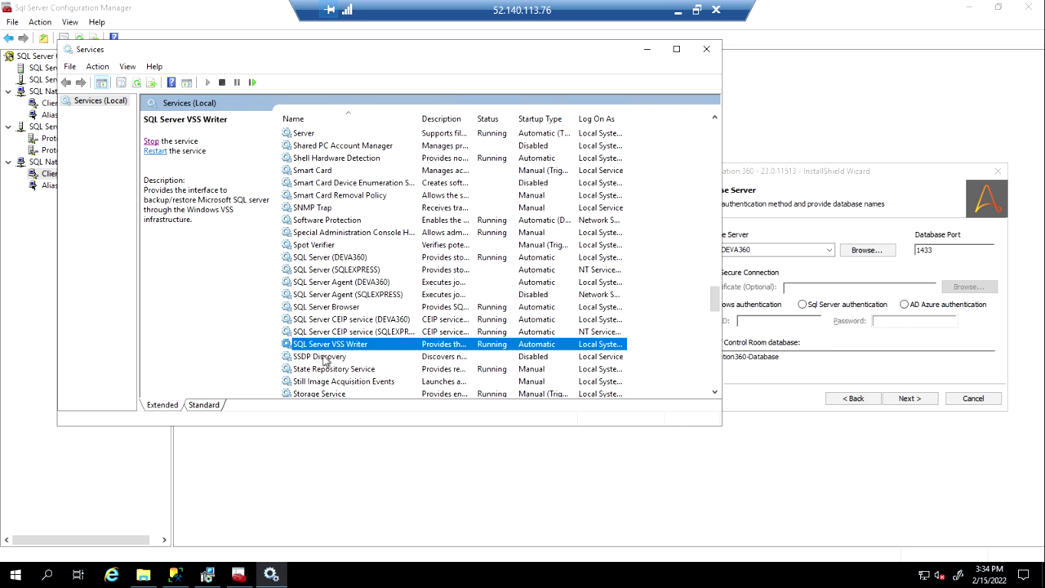
click(372, 323)
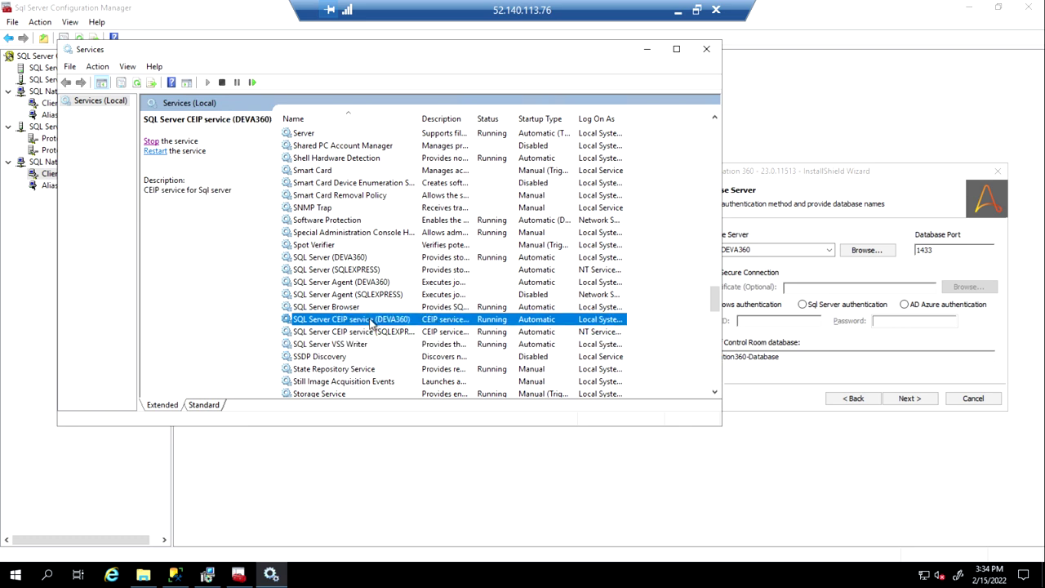
click(152, 142)
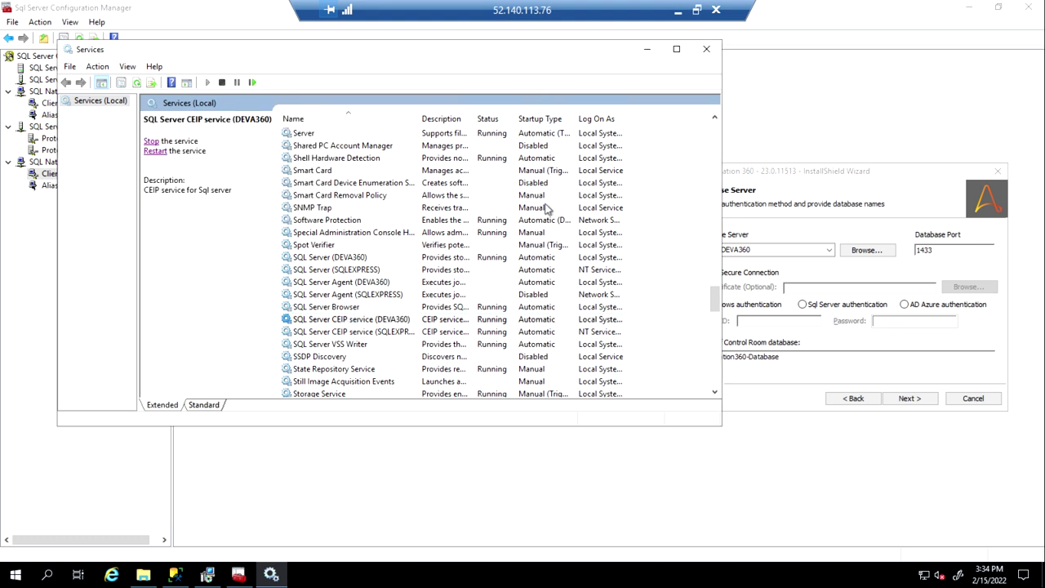
Accept the (local)\DEVA360 database server and Local System service credentials in the installer
click(879, 171)
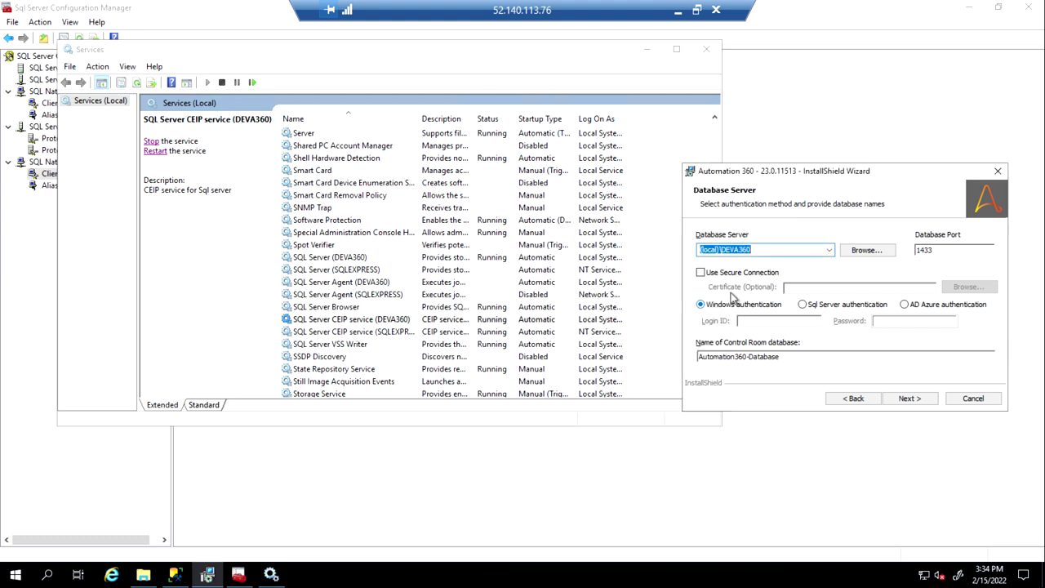
click(857, 398)
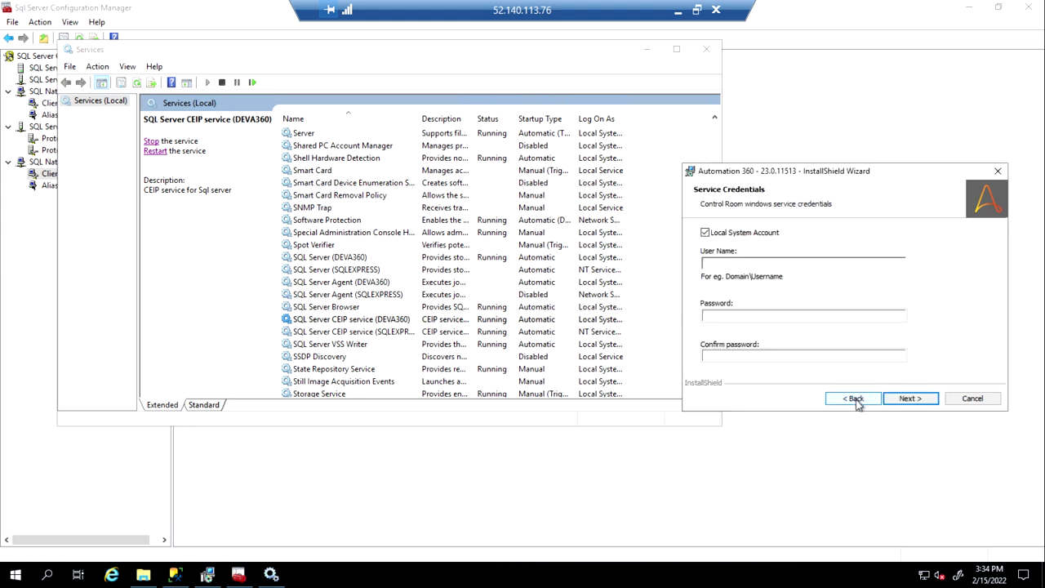
click(926, 399)
click(926, 399)
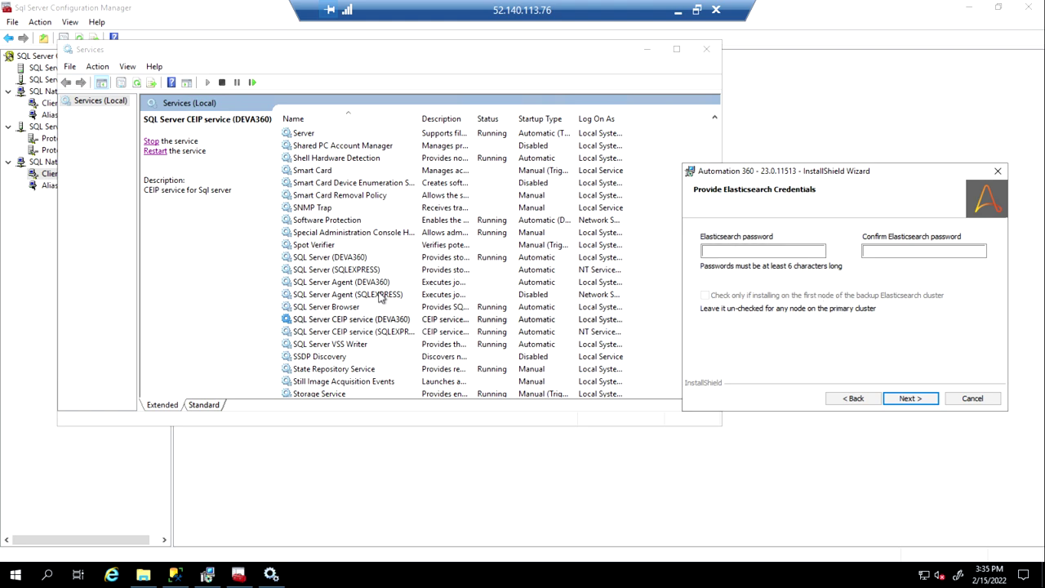
Check the SQL Server (DEVA360) Log On settings, cancel unchanged, and minimize Services
double_click(339, 259)
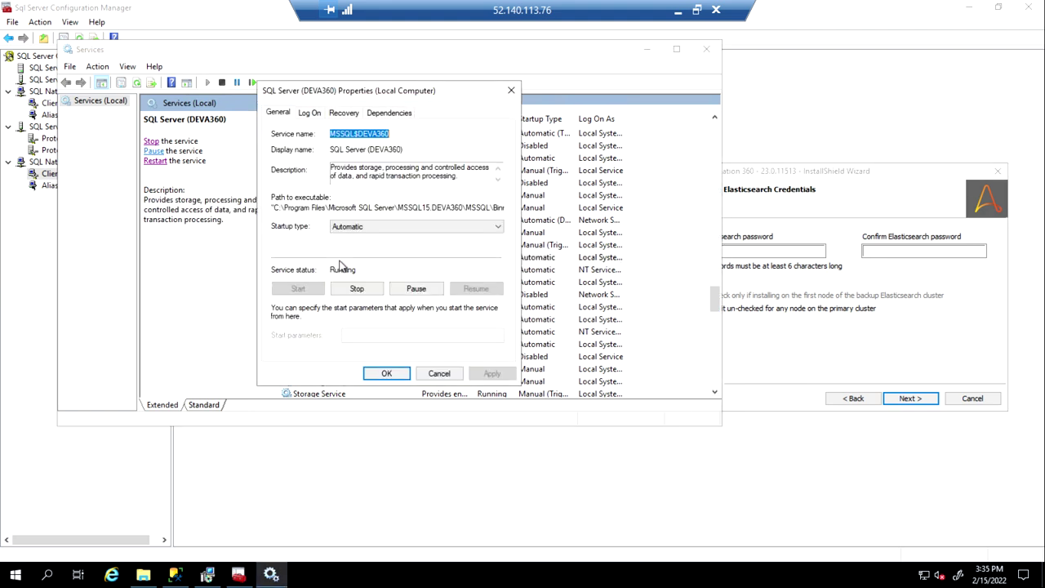
click(309, 114)
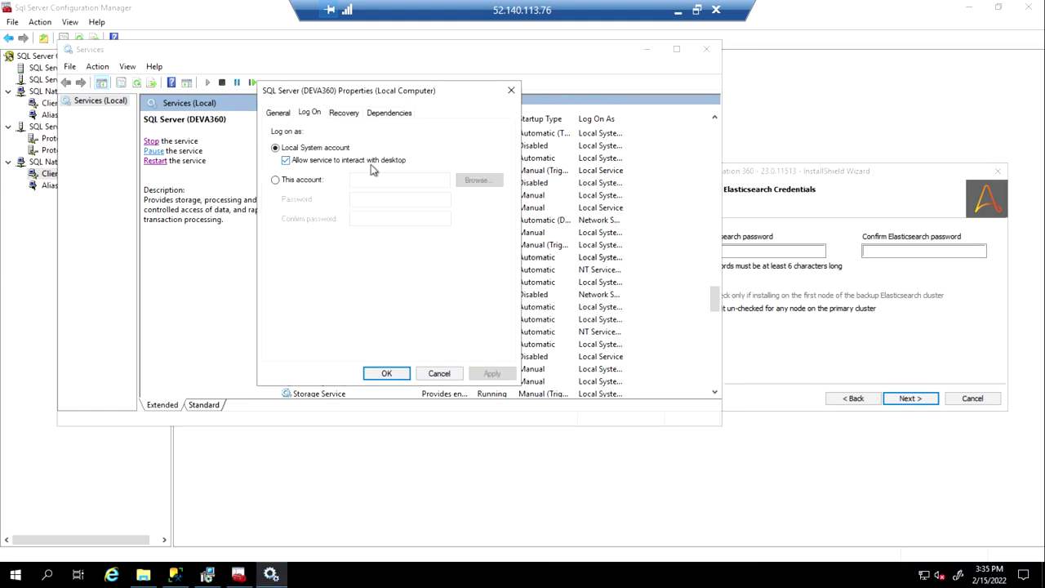
click(440, 373)
click(649, 54)
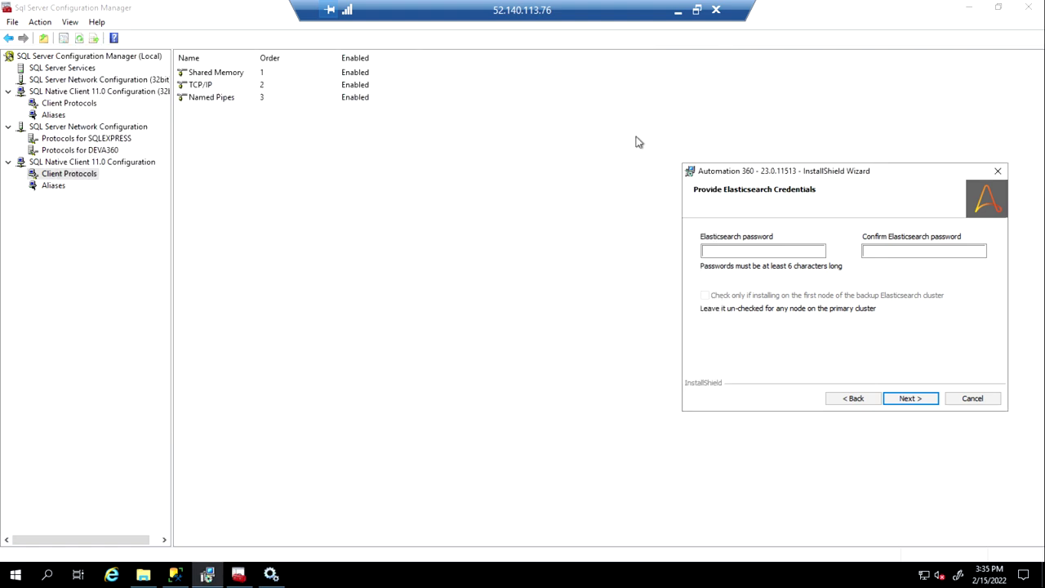
Enter and confirm the Elasticsearch password, then submit the credentials page
click(794, 252)
text(*********)
click(924, 251)
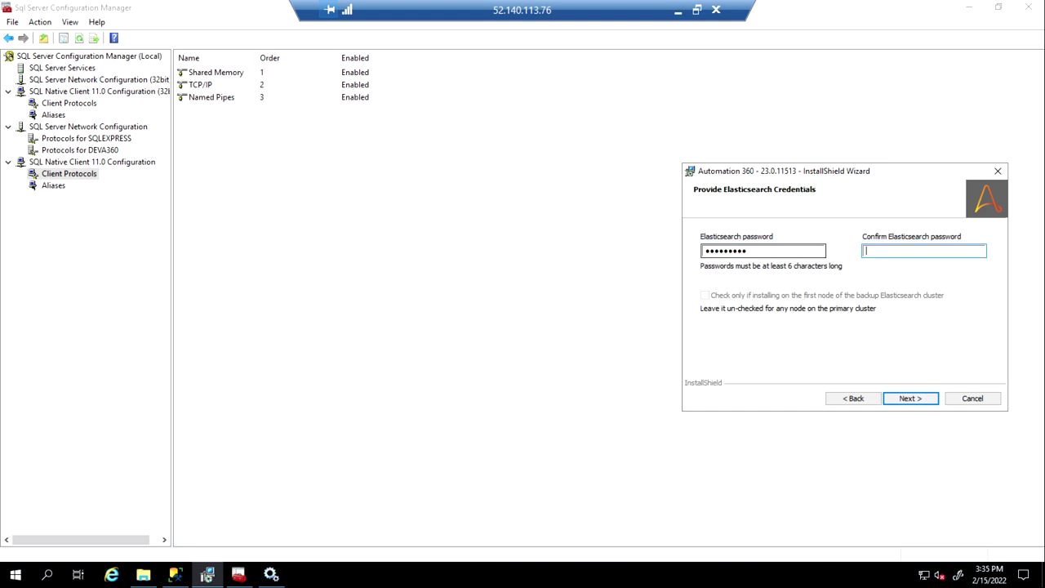
text(*********)
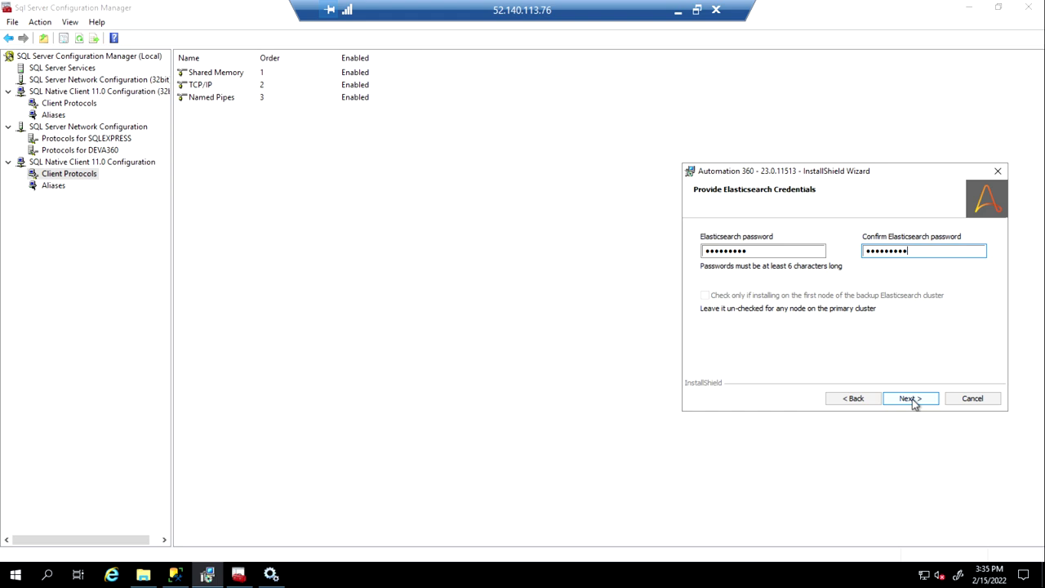
click(912, 400)
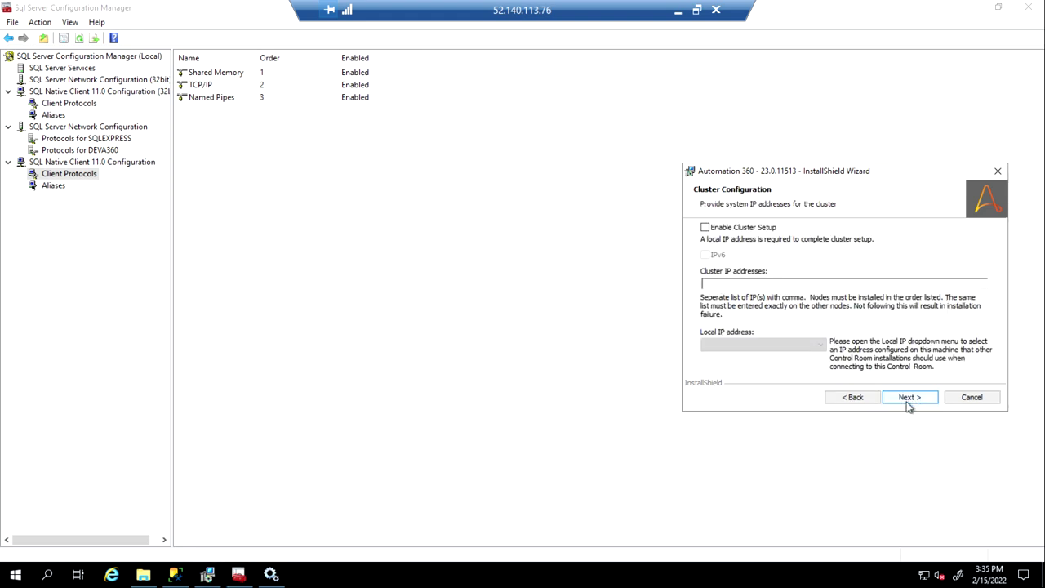
Skip cluster configuration, start installing Automation 360, and view the 'On Prem Installation of A360' poster
click(908, 406)
click(908, 400)
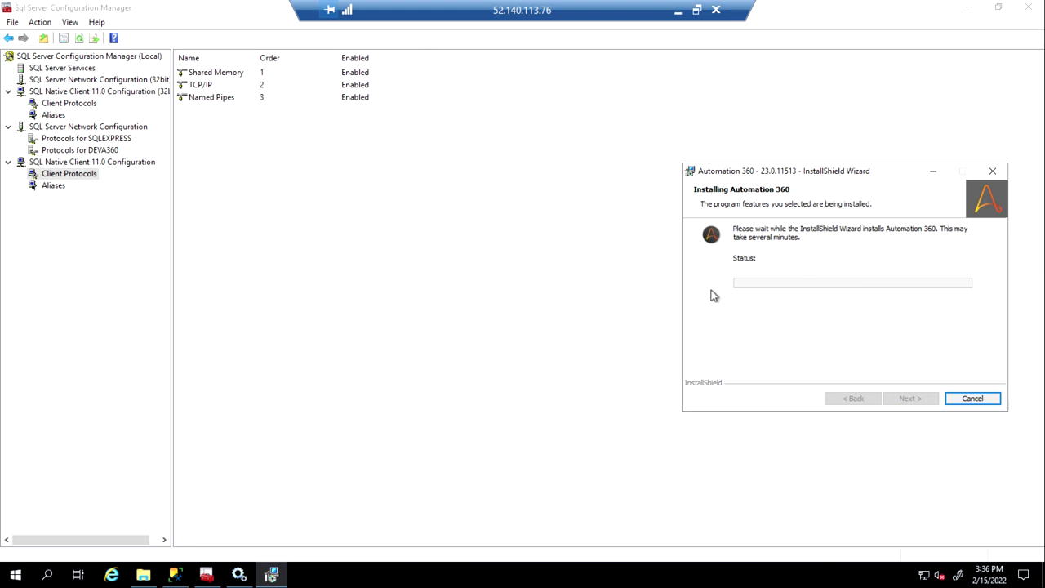
click(676, 17)
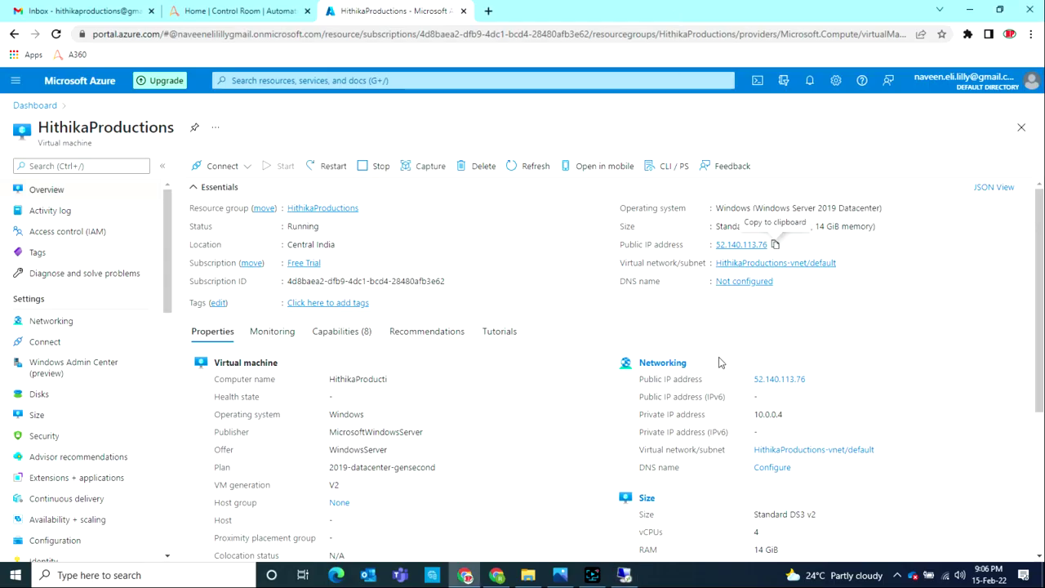
click(559, 574)
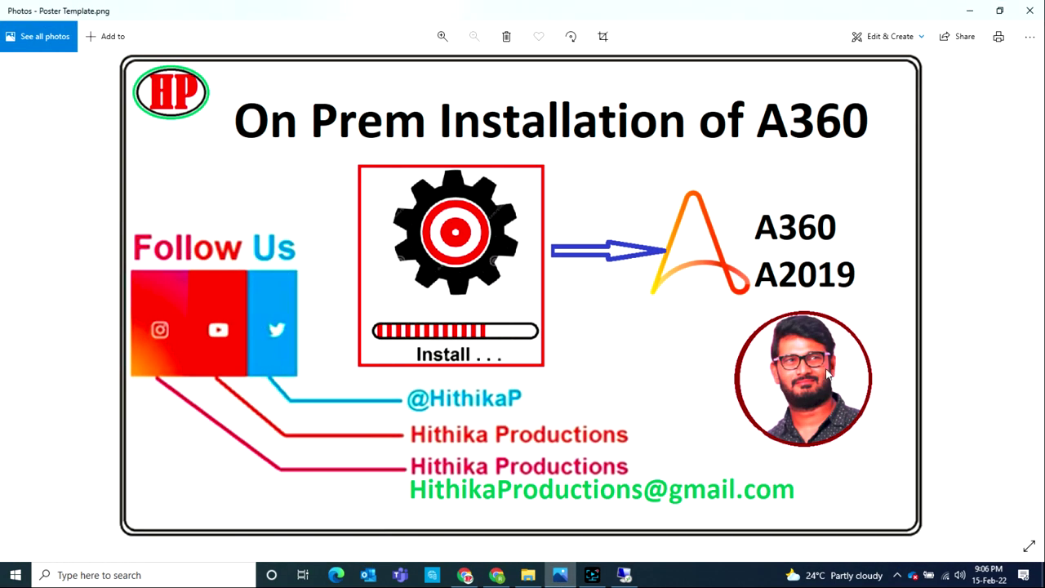
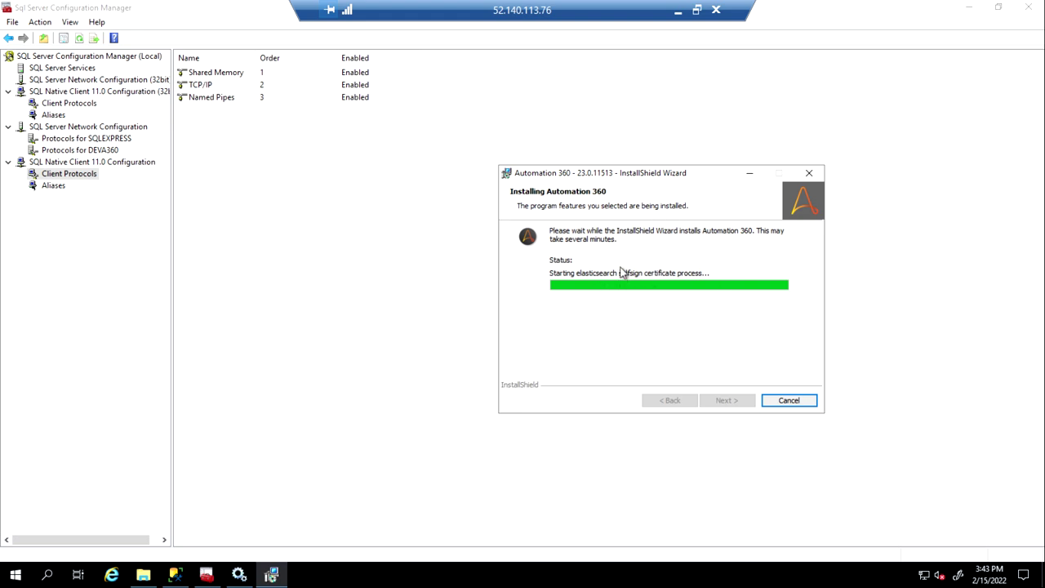
Minimize the remote desktop session while the Automation 360 install runs
click(677, 13)
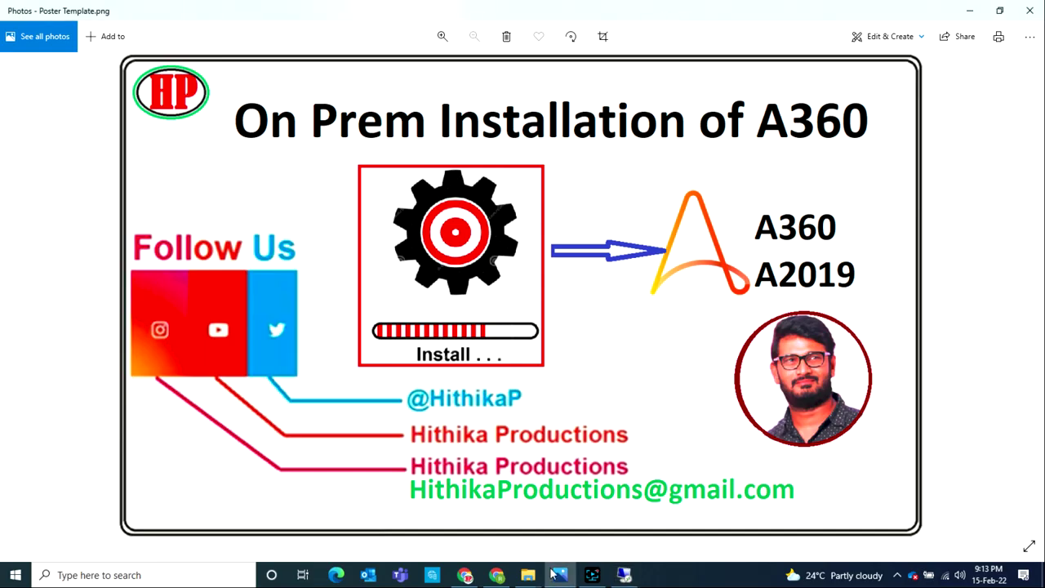
Pause the screen recording in Screen Recorder and return to the remote session
click(587, 577)
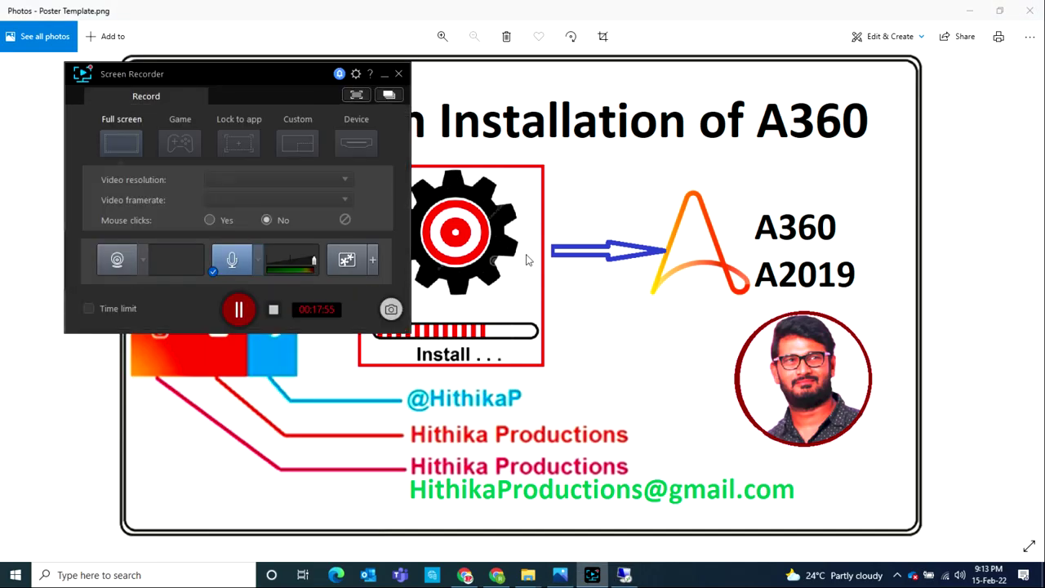
click(237, 311)
click(624, 575)
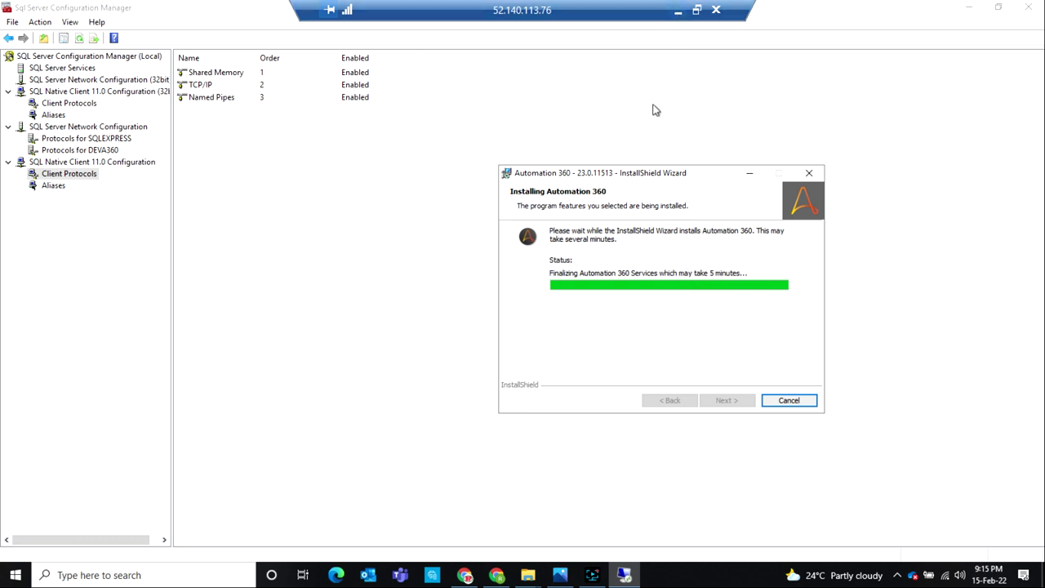
Resume the screen recording, then go back to the remote session to check the installer
click(678, 14)
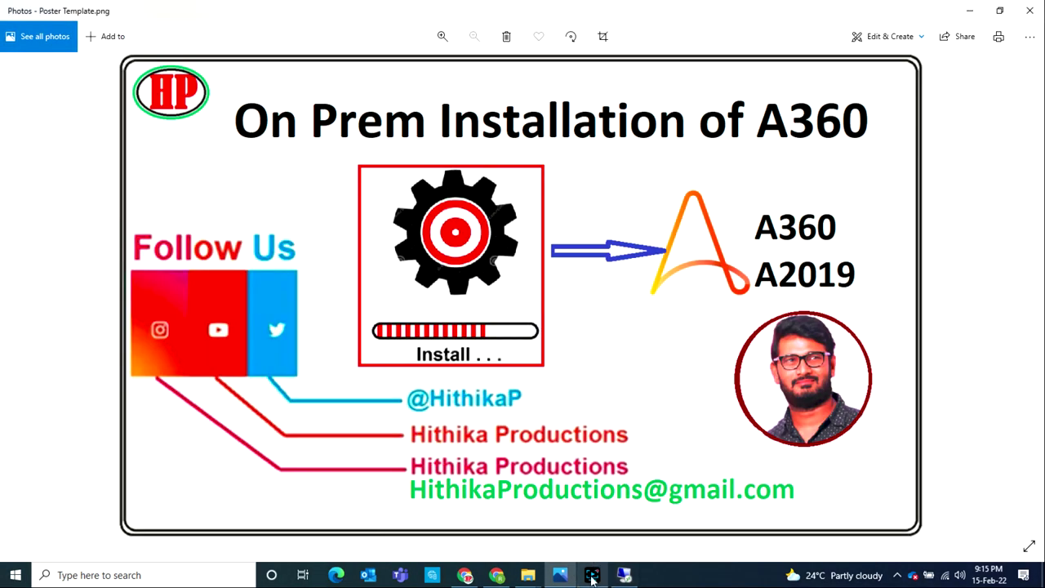
click(591, 576)
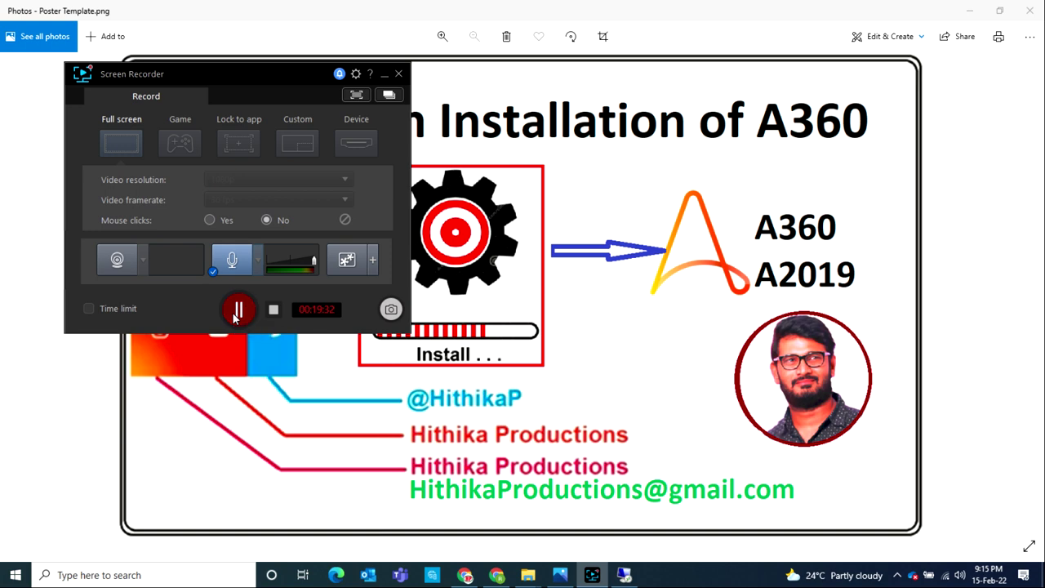
click(592, 576)
click(625, 576)
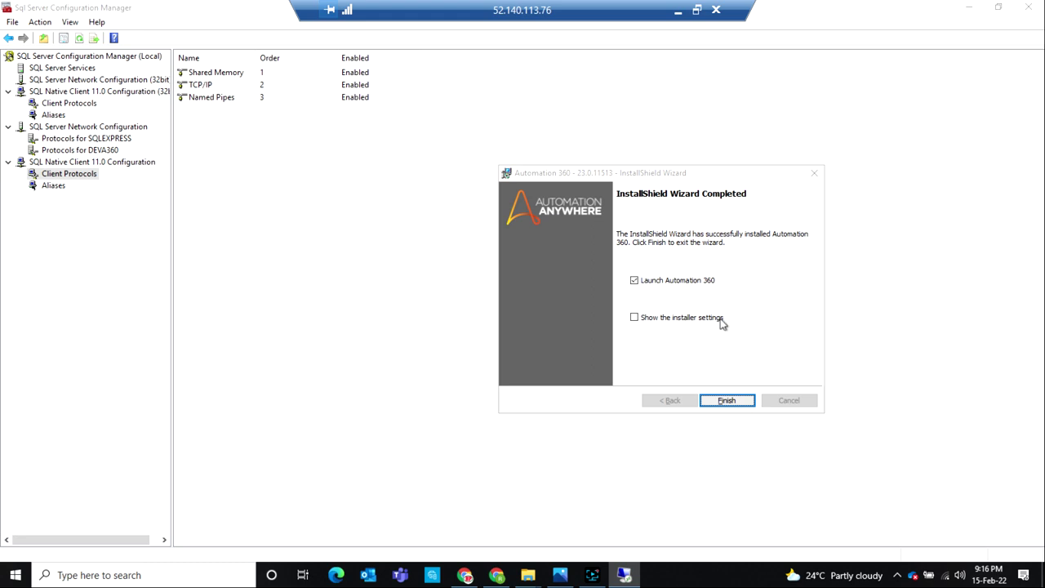
Finish the InstallShield Wizard with Launch Automation 360 checked
click(728, 400)
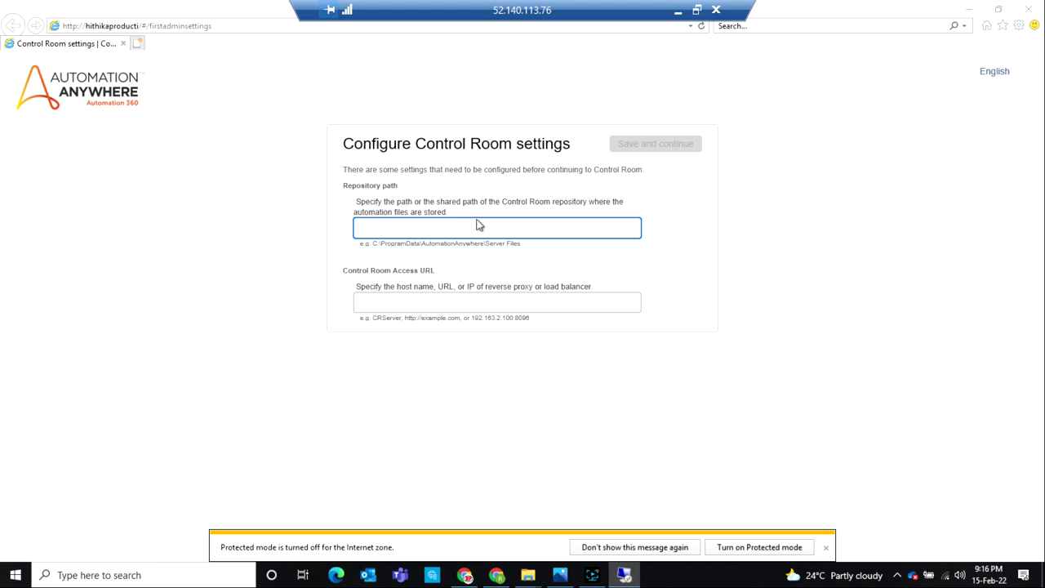
click(463, 224)
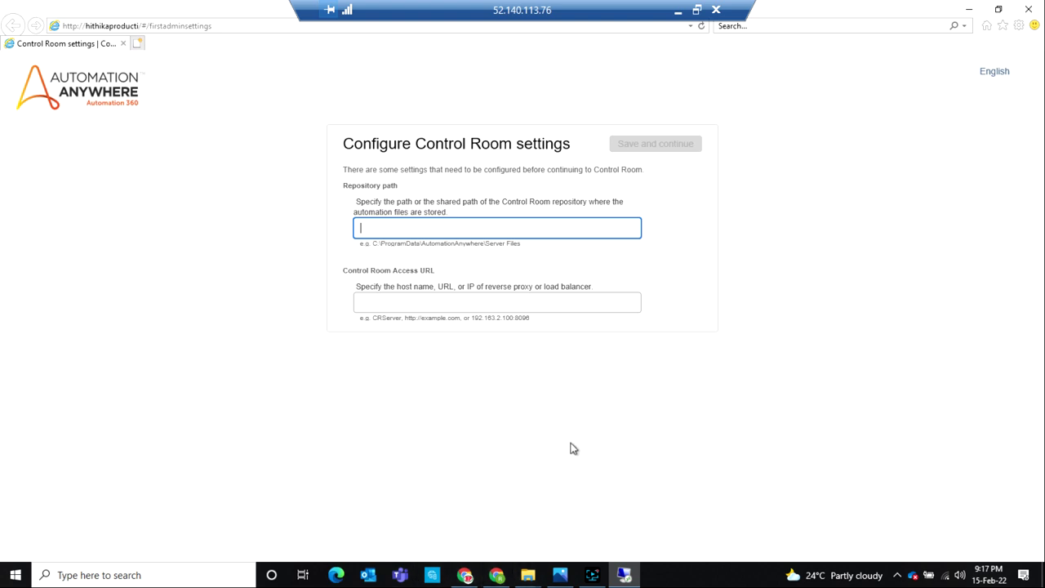
click(697, 10)
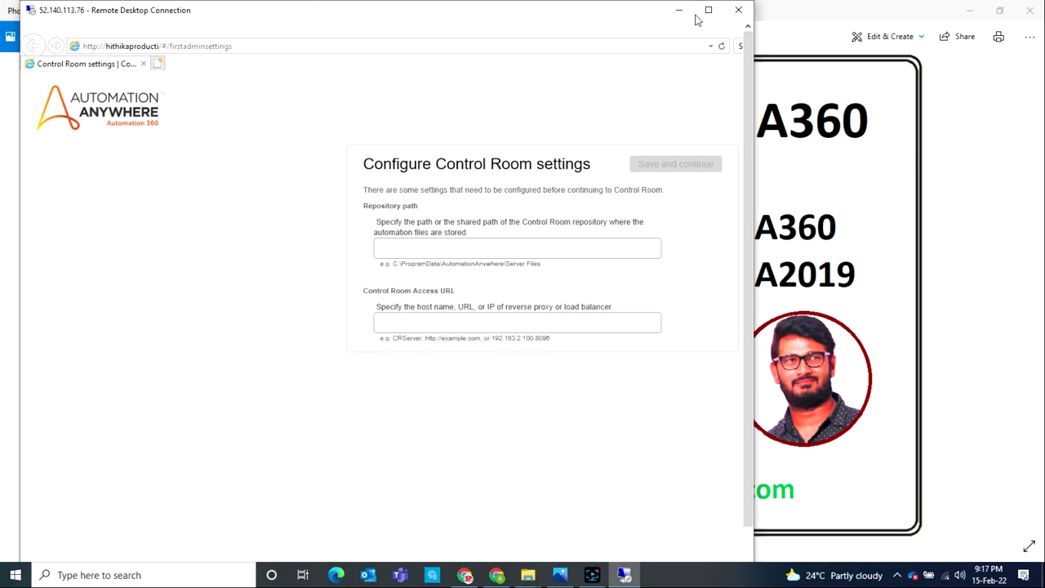
drag(751, 143, 746, 259)
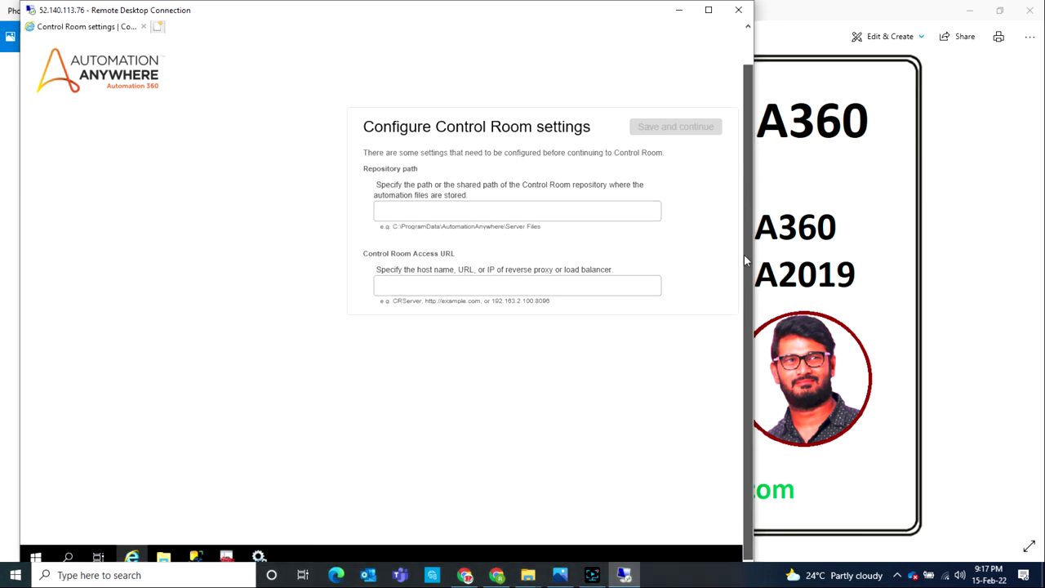
click(709, 10)
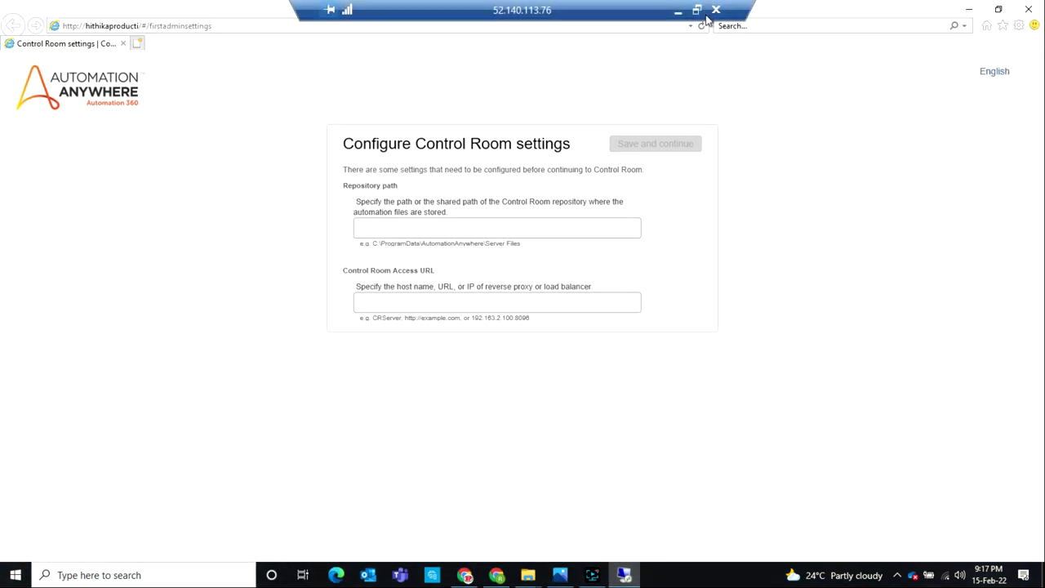
click(998, 12)
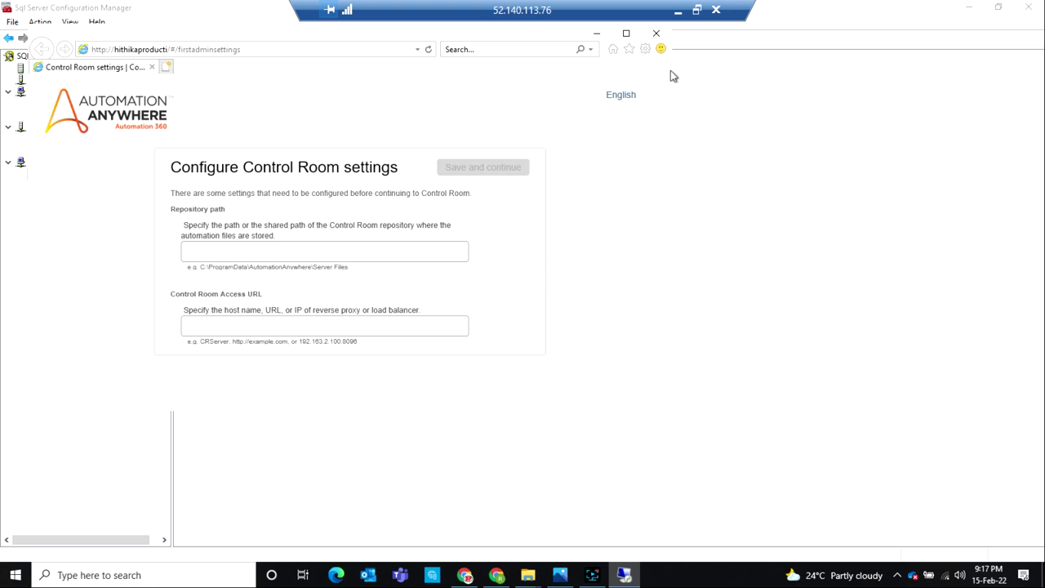
click(696, 10)
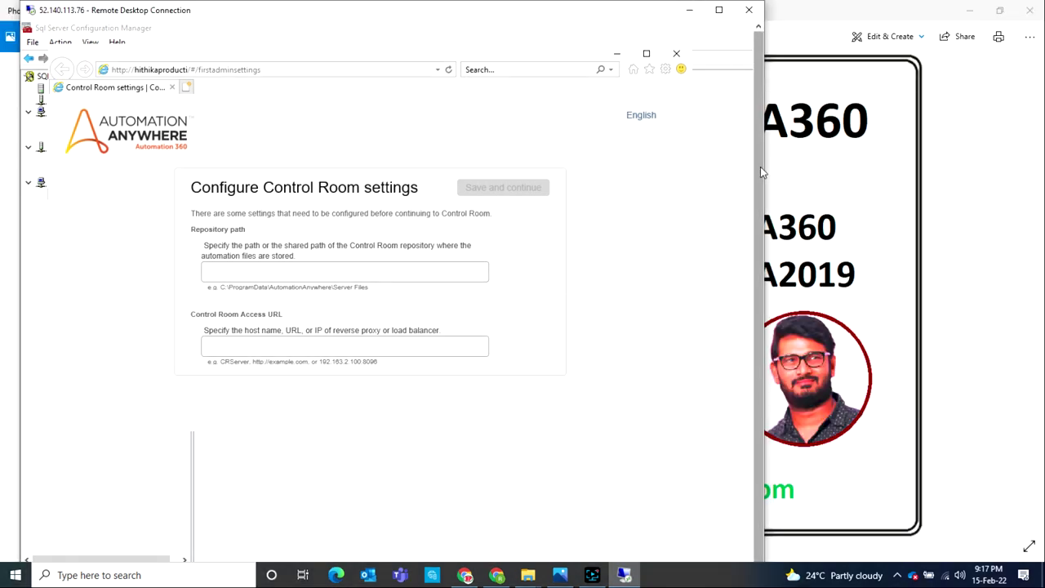
scroll(760, 172, down, 1)
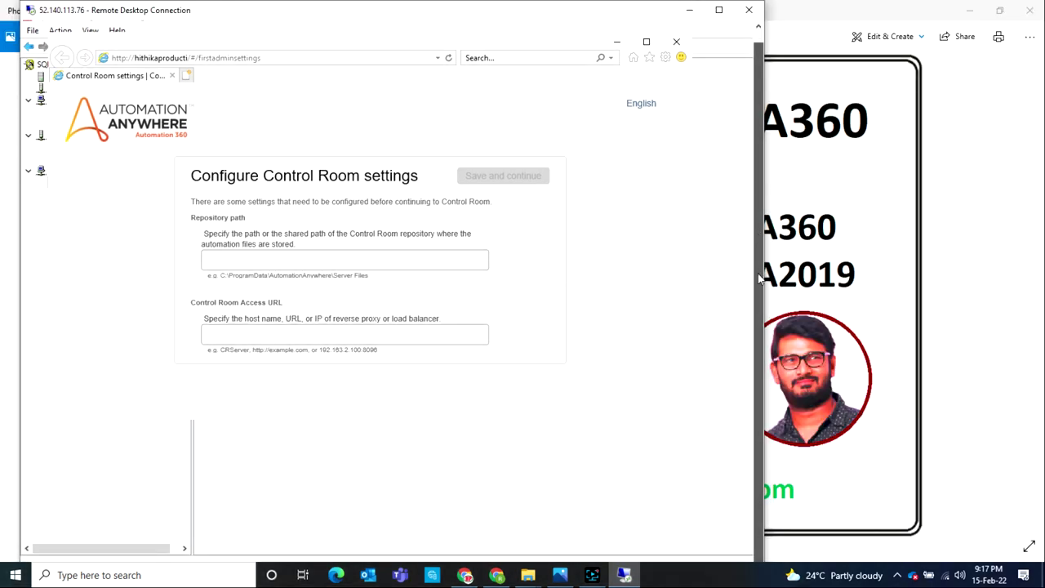
click(644, 43)
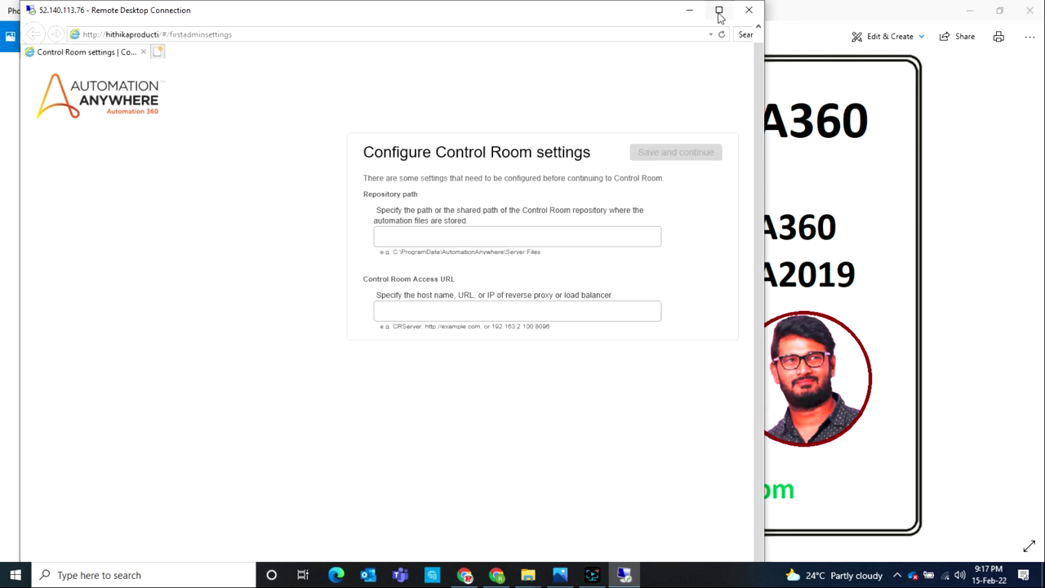
click(718, 11)
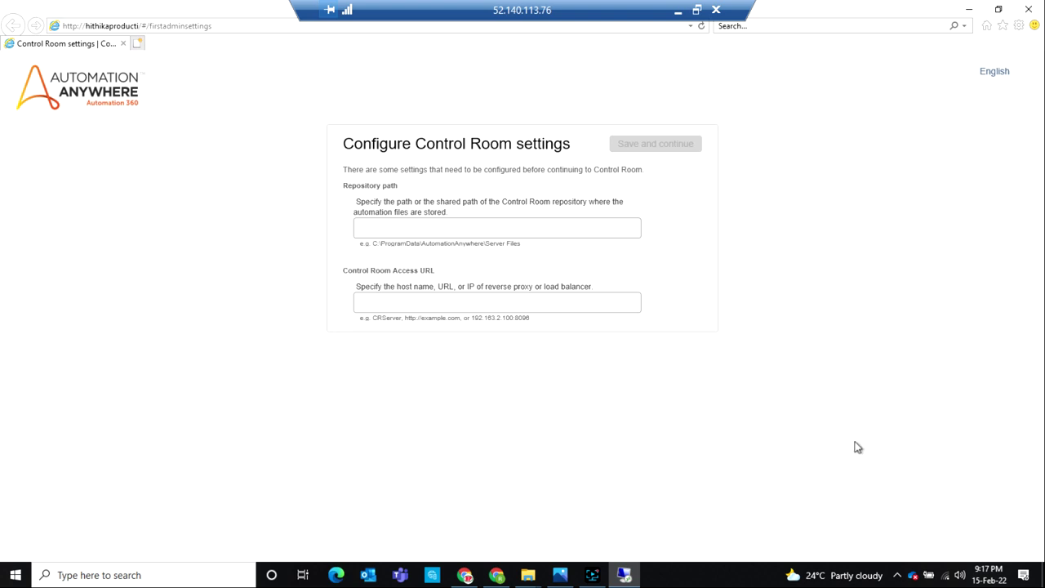
click(696, 10)
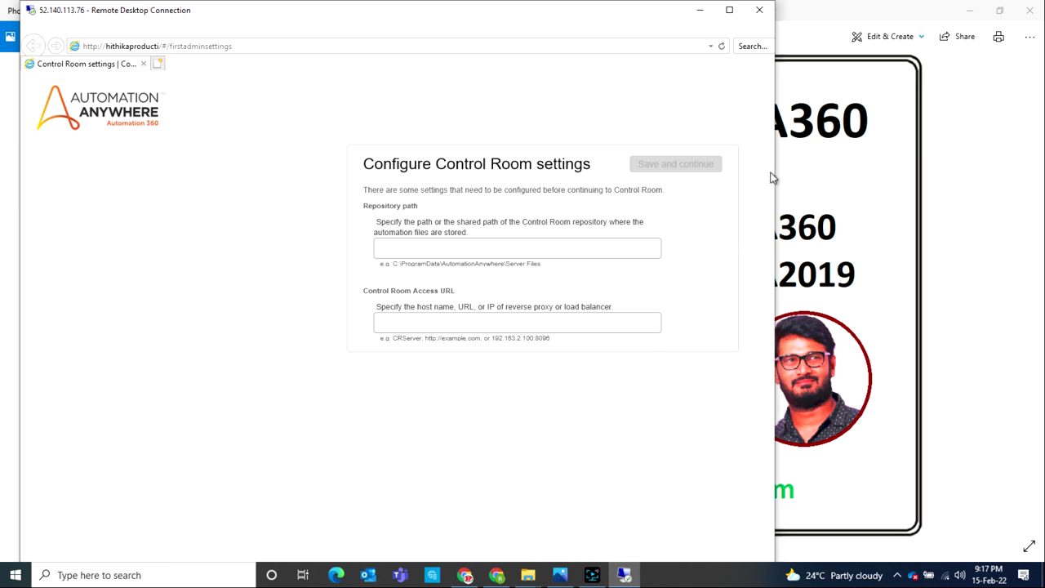
click(729, 10)
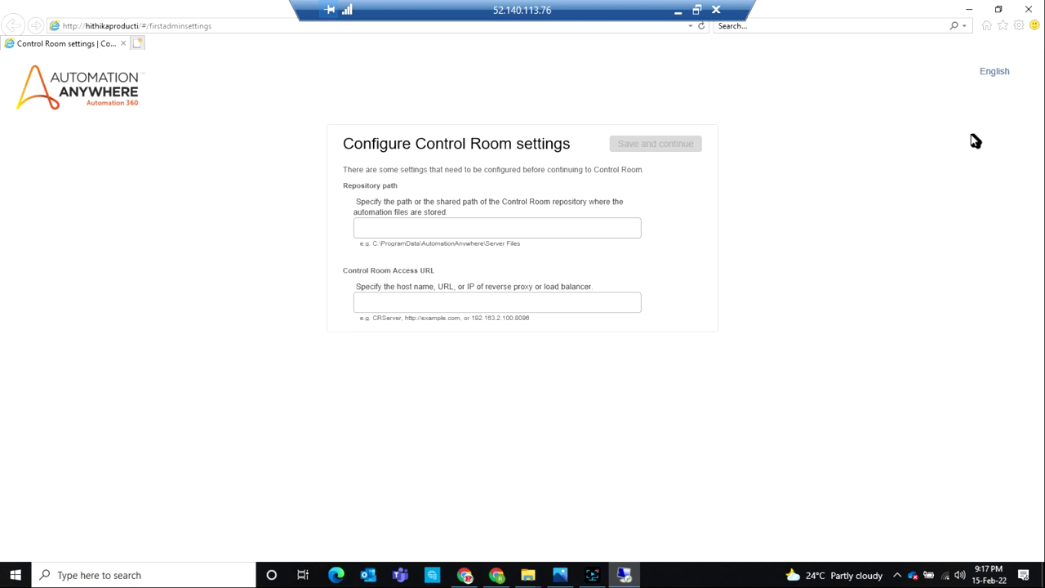
Browse in File Explorer to C:\Program Files\Automation Anywhere
key(super+e)
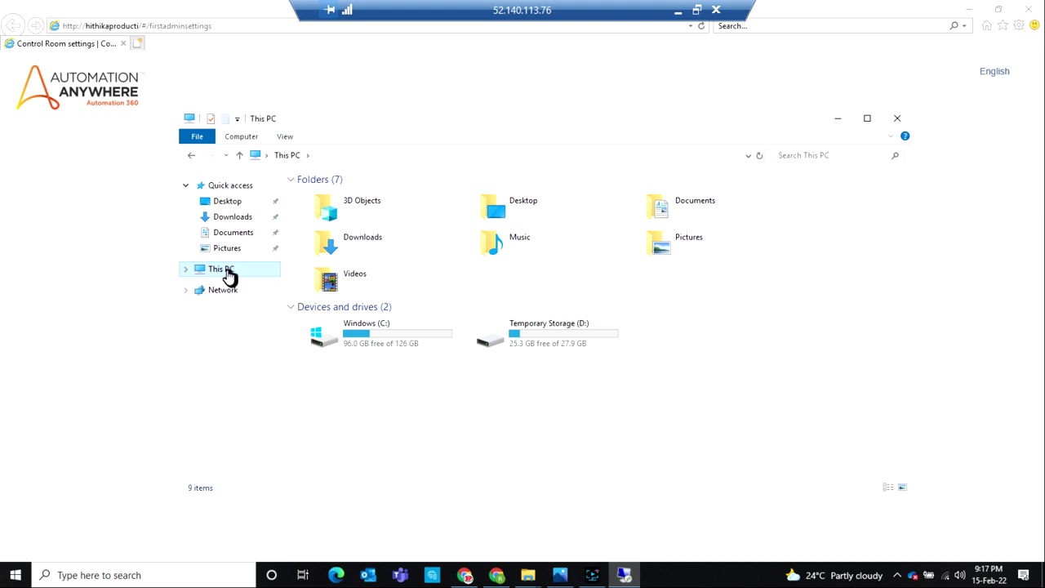
double_click(393, 344)
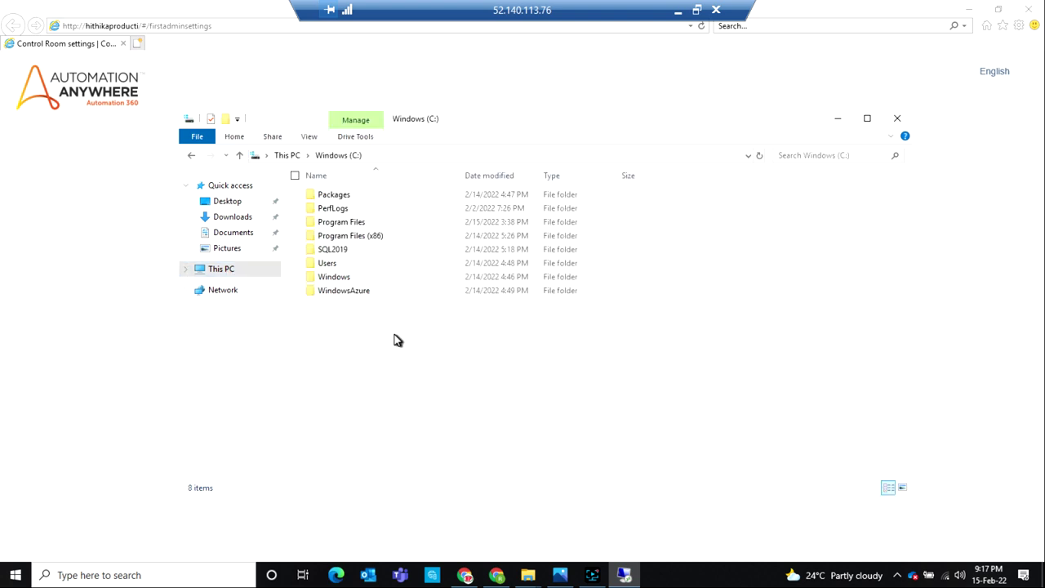
right_click(395, 336)
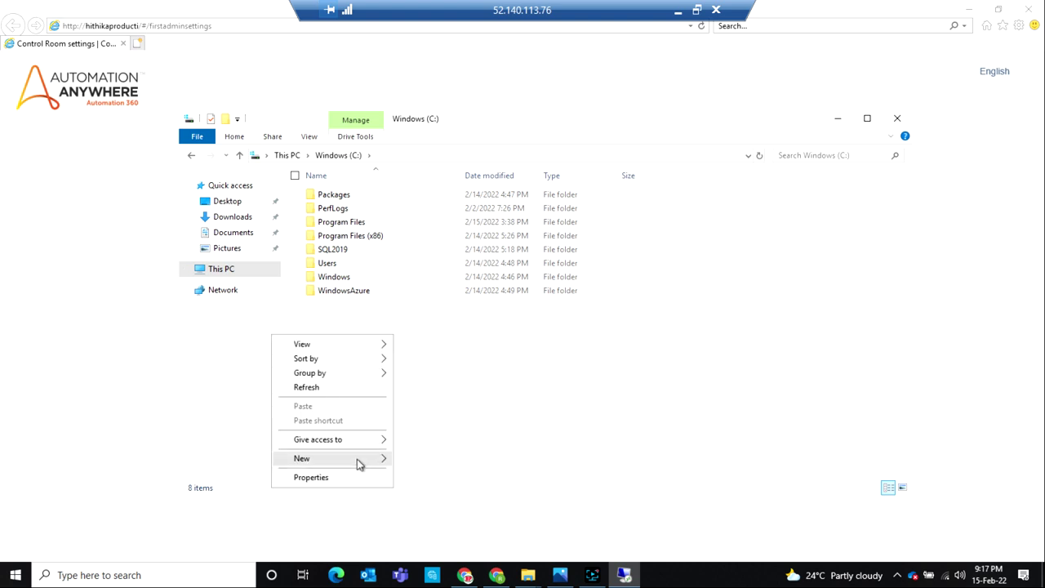
mouse_move(356, 459)
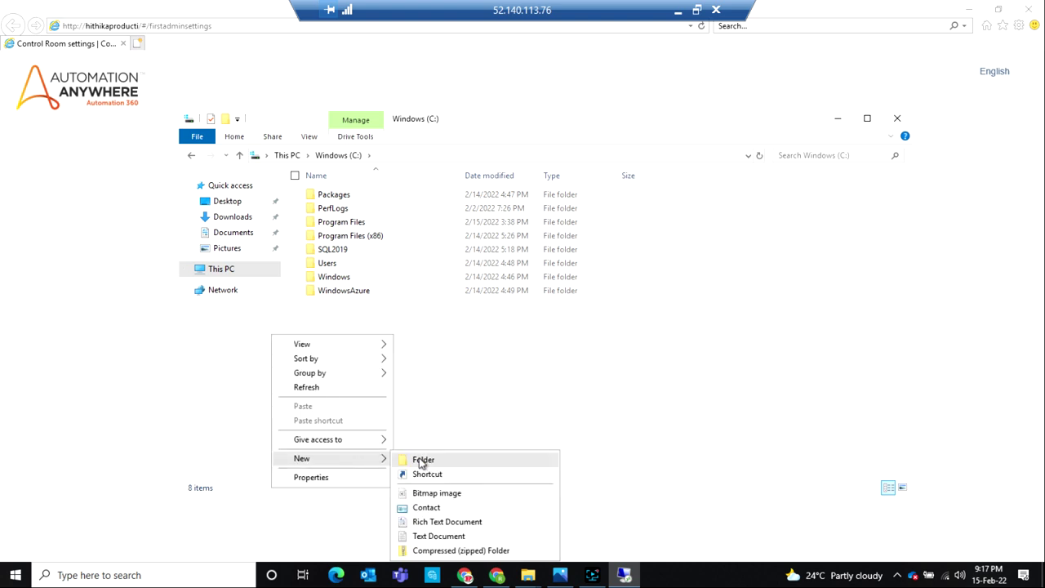
click(465, 374)
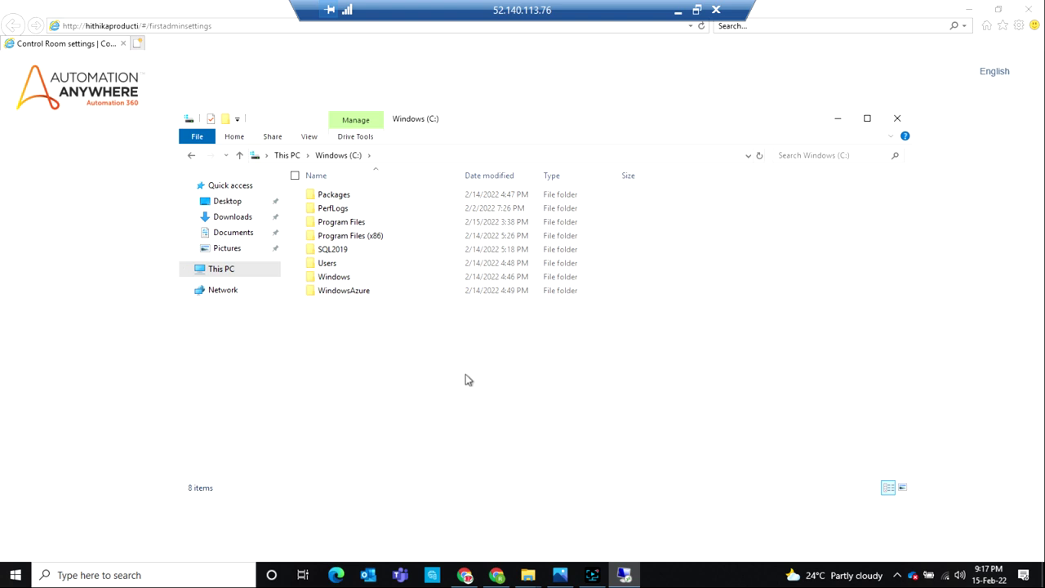
double_click(361, 222)
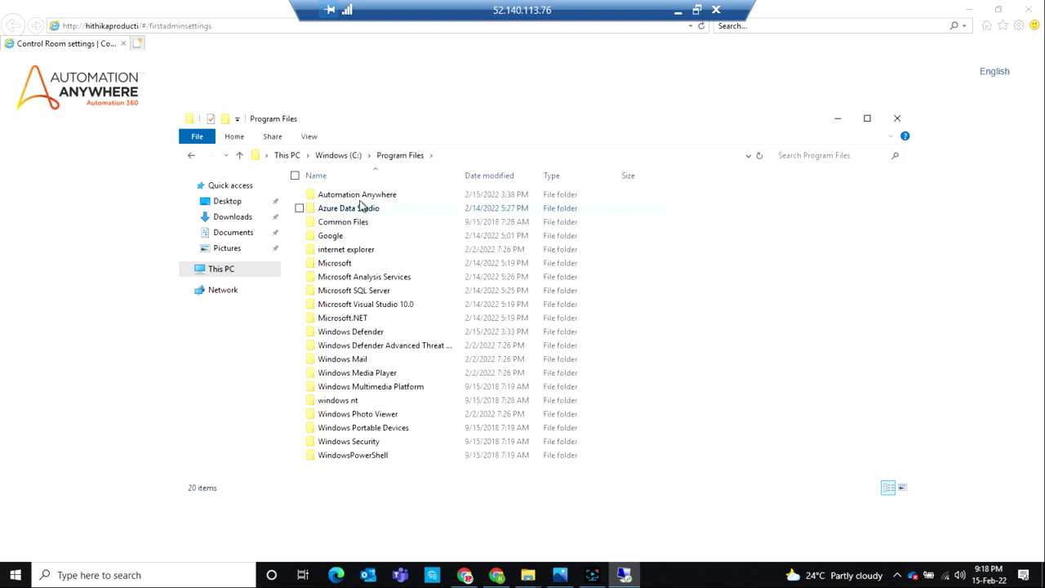
double_click(360, 196)
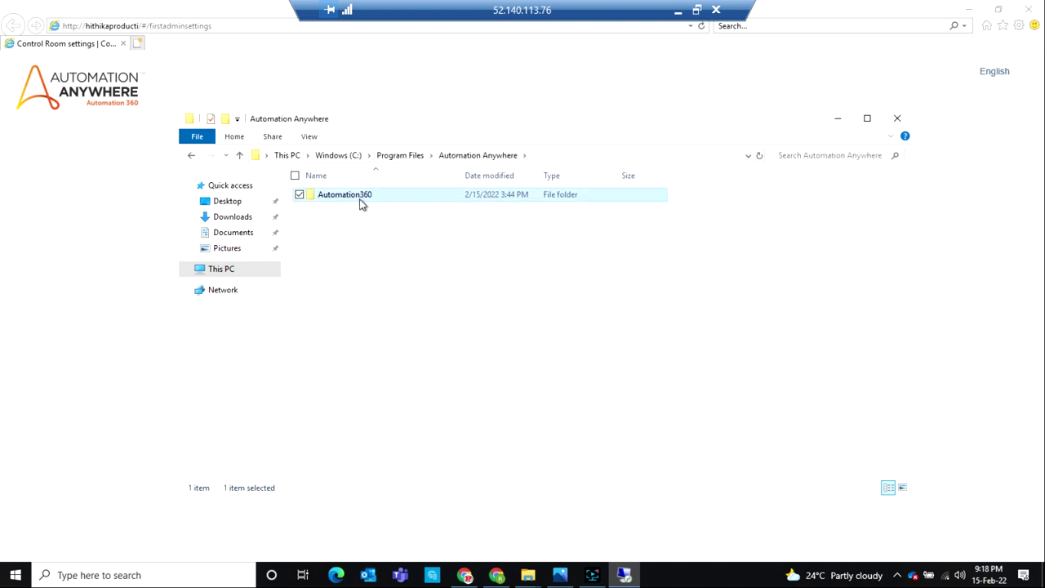
double_click(360, 200)
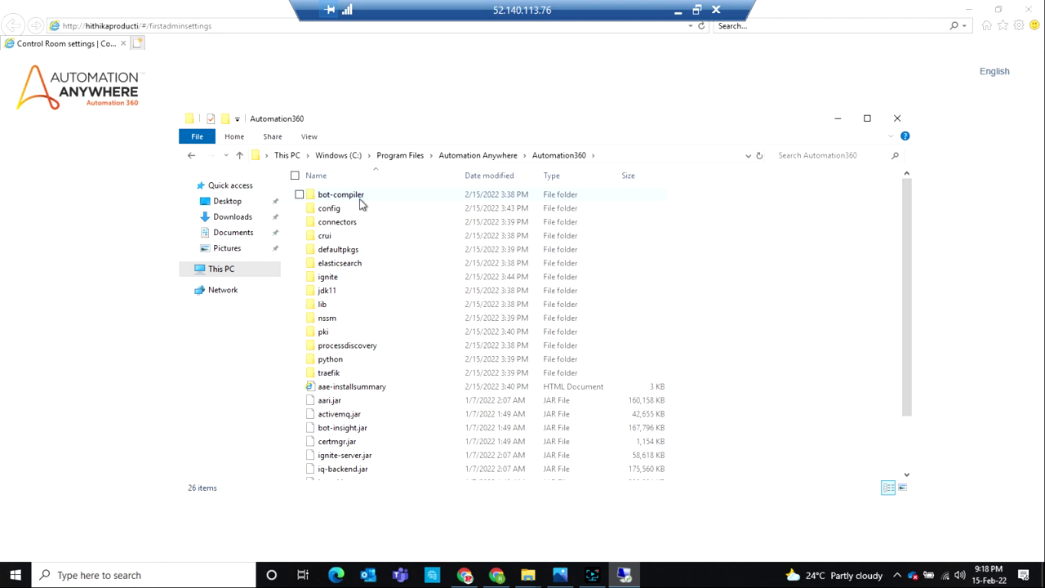
click(500, 156)
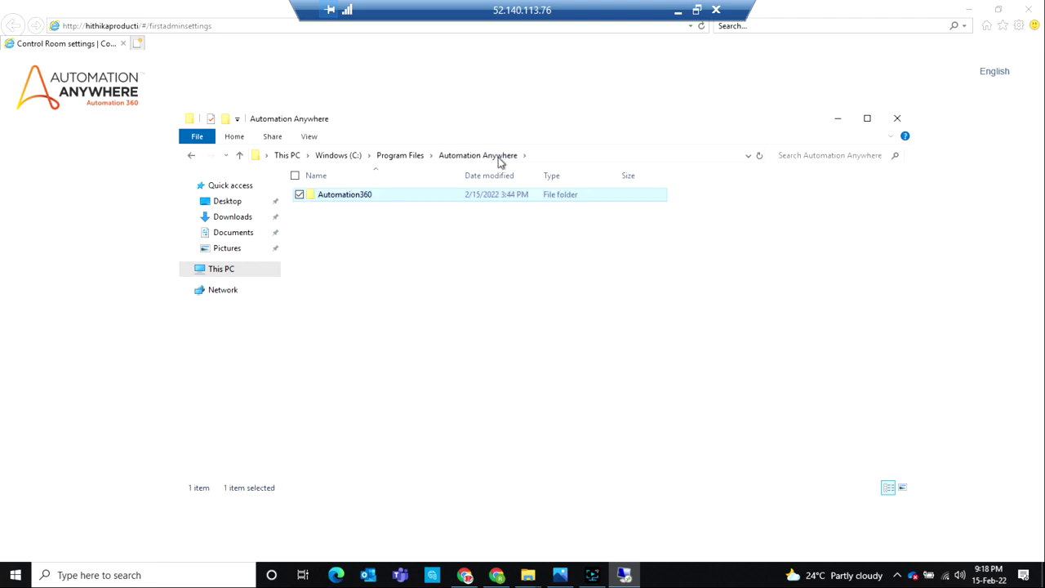
Create and open a new A360Repo folder, copy its path, and return to Control Room settings
right_click(433, 245)
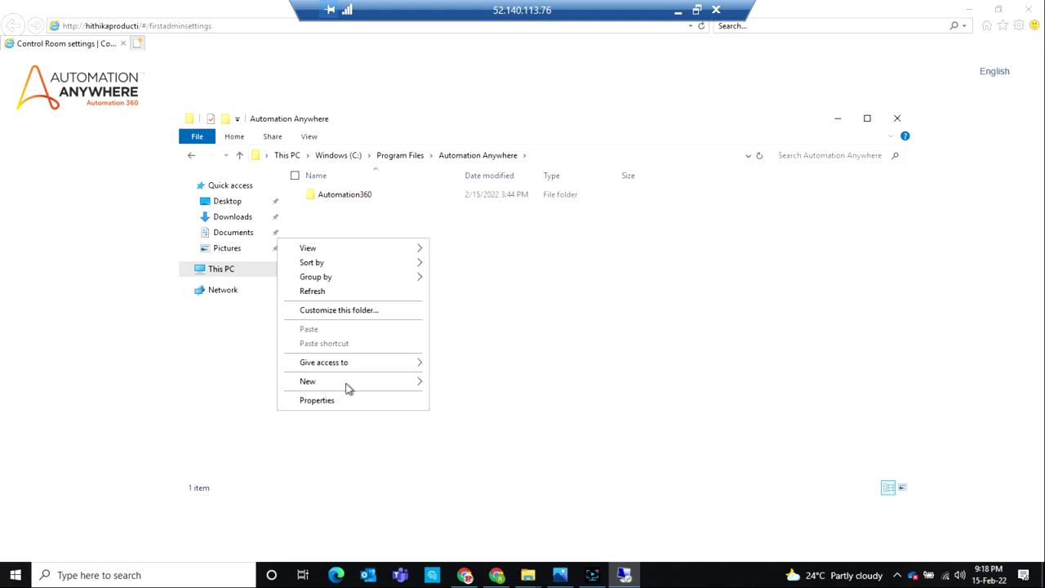
mouse_move(370, 382)
click(453, 383)
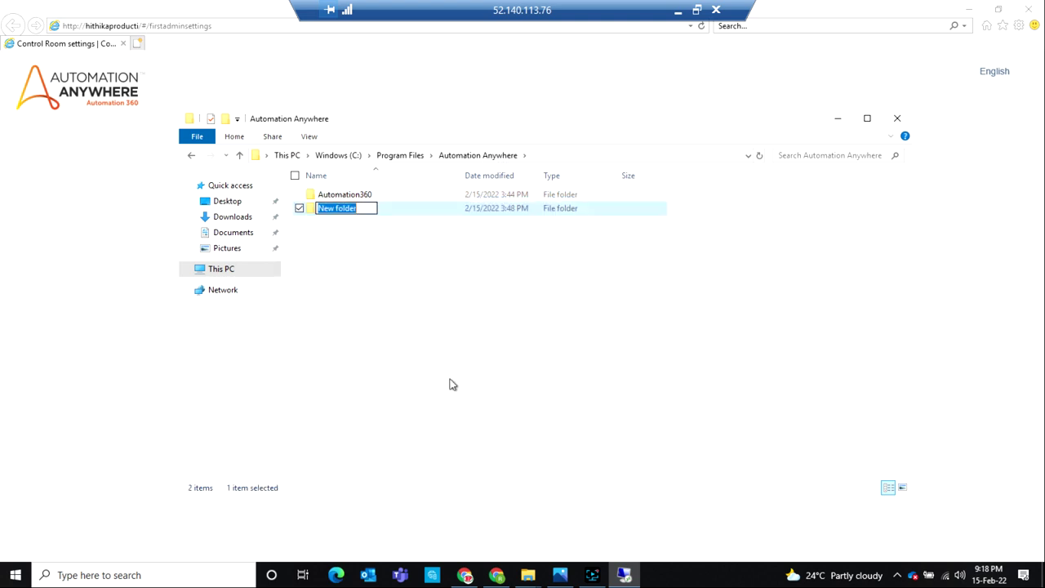
text(A)
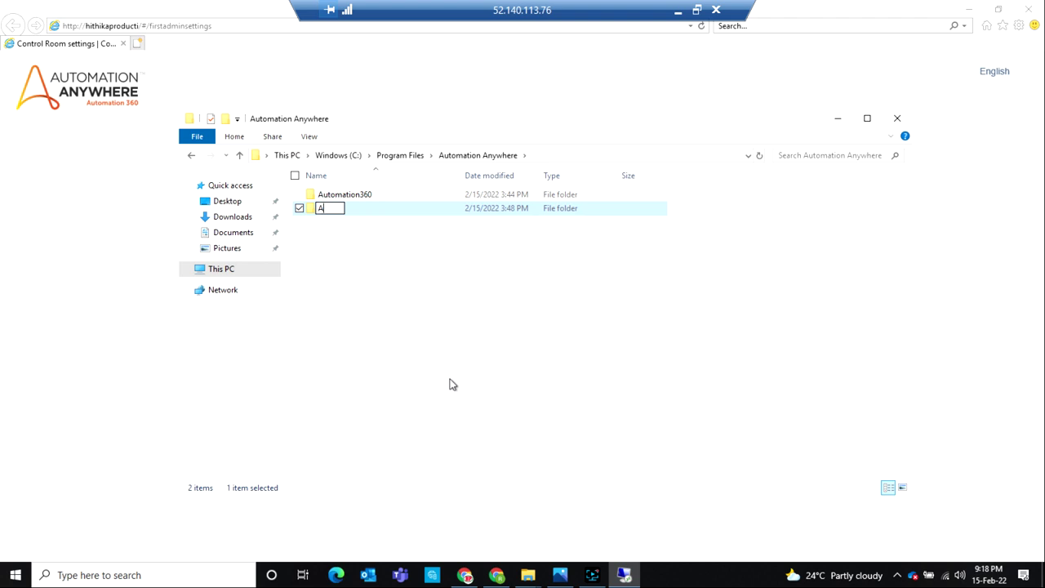
text(360Repo)
click(448, 378)
double_click(378, 194)
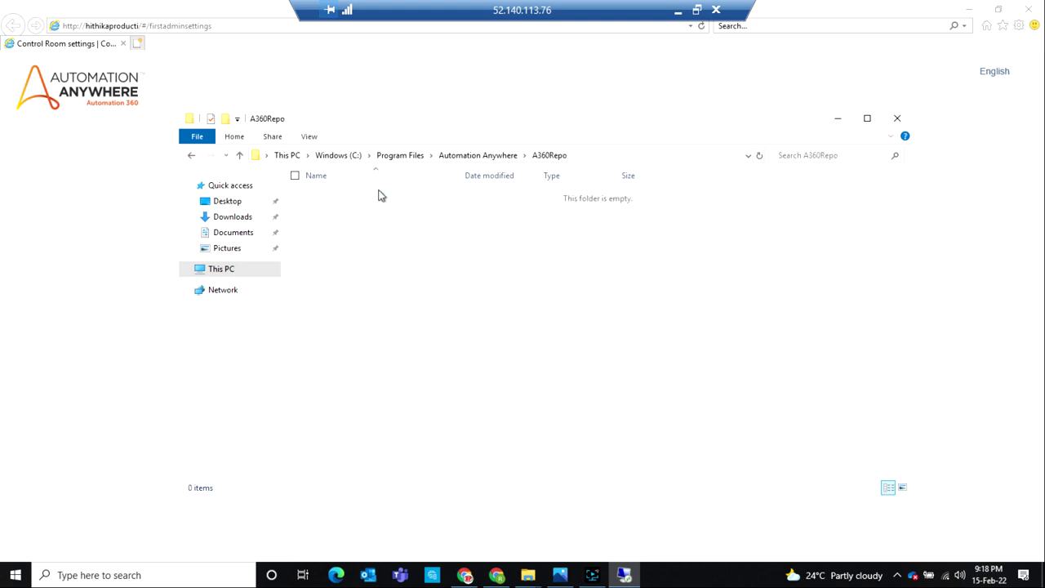
click(653, 155)
key(ctrl+c)
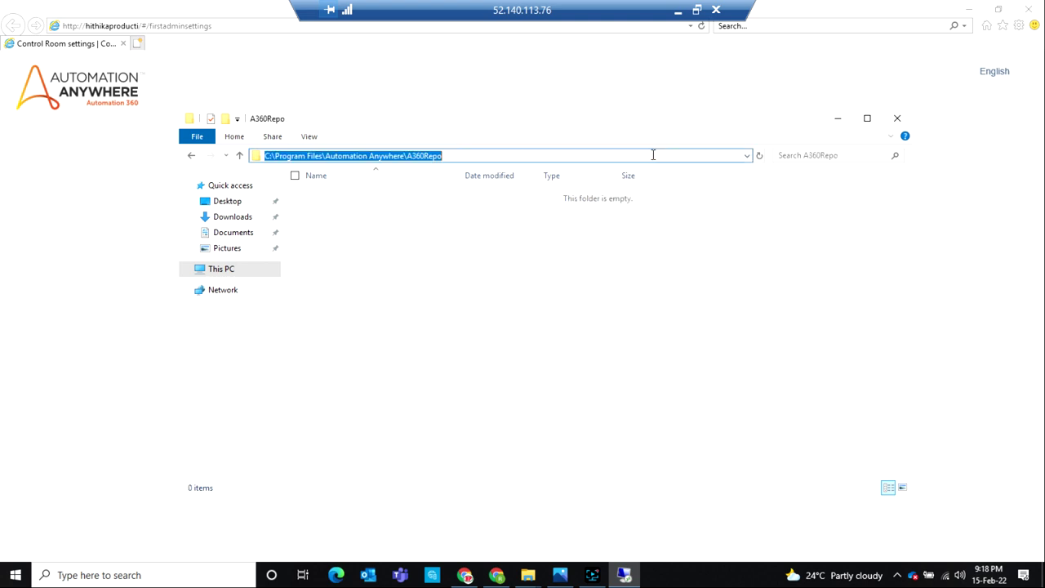
key(alt+Tab)
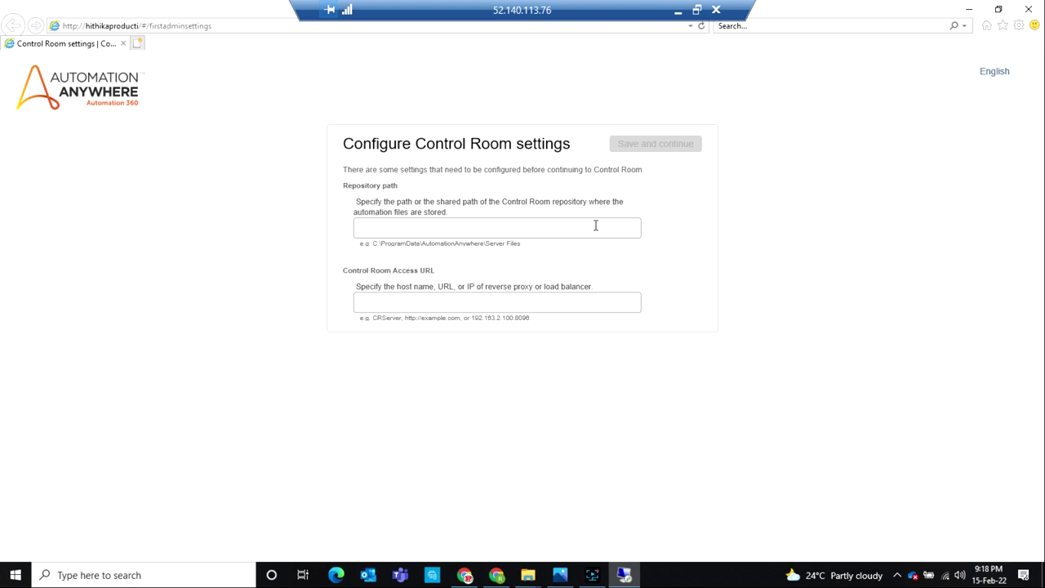
Paste the A360Repo path as Repository path and enter 52.140.113.76 as access URL
click(595, 225)
key(ctrl+v)
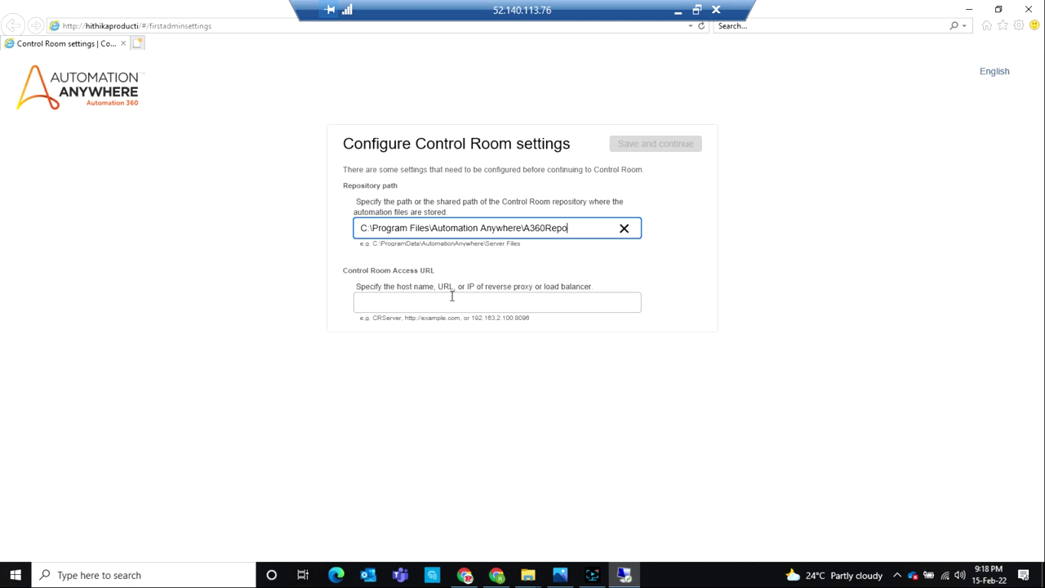
click(459, 299)
text(52.140)
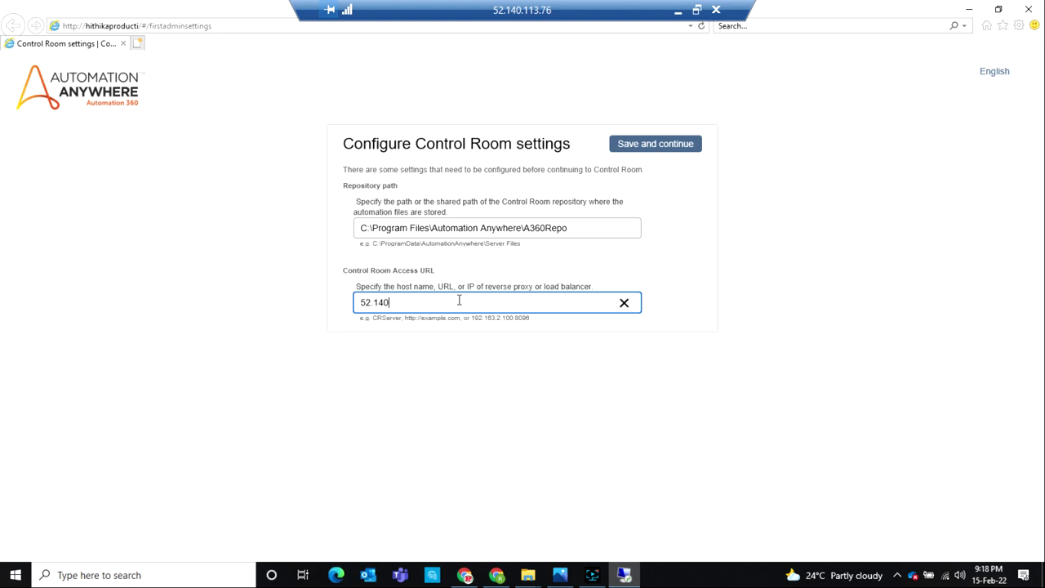
text(.113)
click(696, 11)
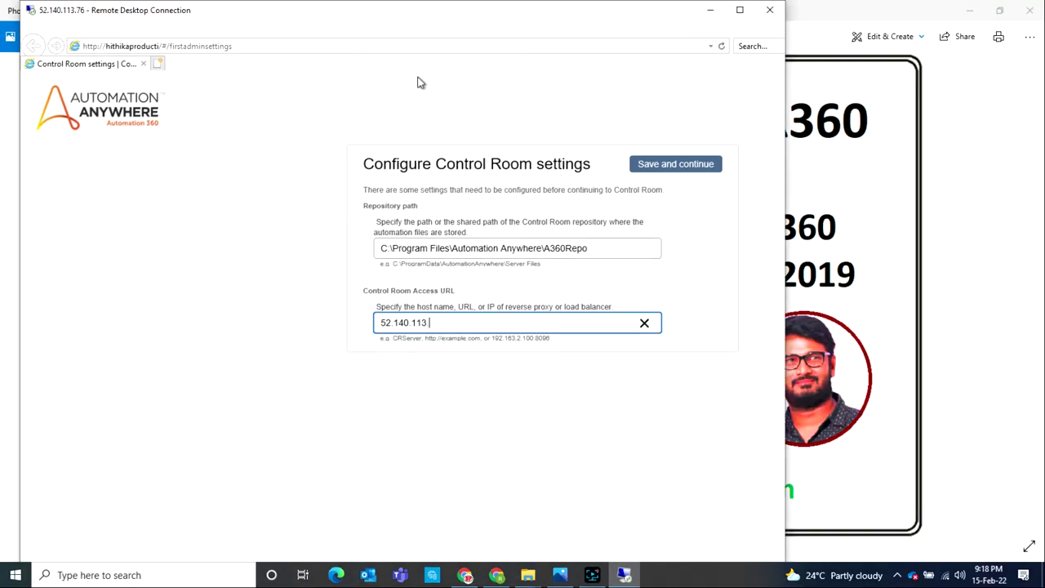
click(739, 12)
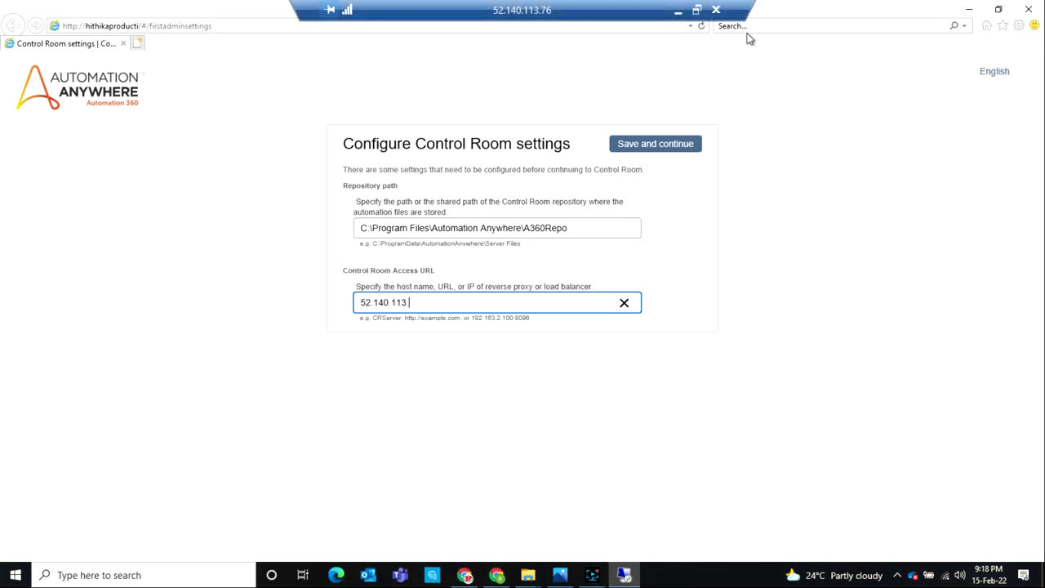
click(698, 11)
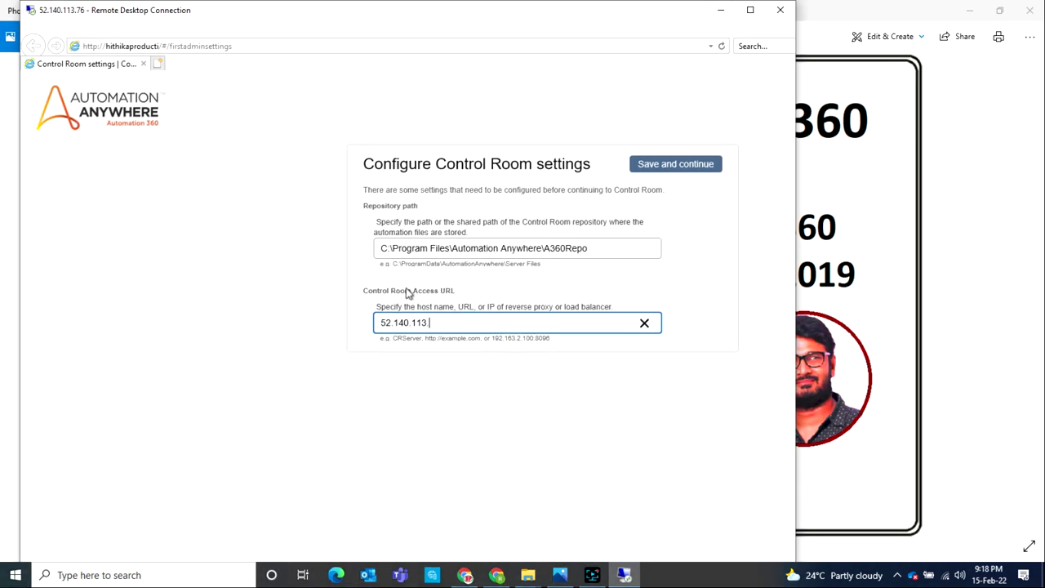
text(76)
click(750, 10)
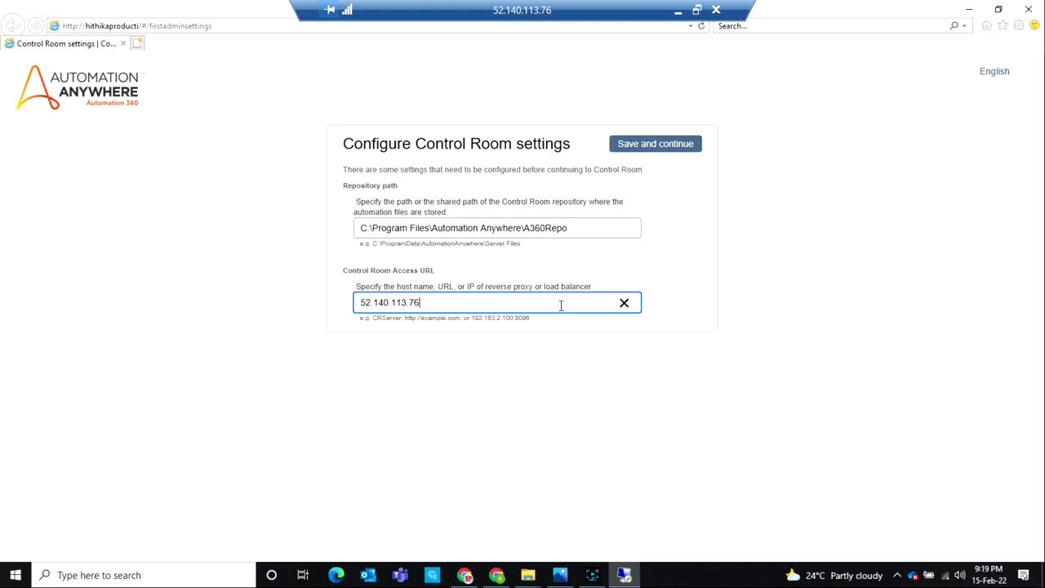
click(653, 147)
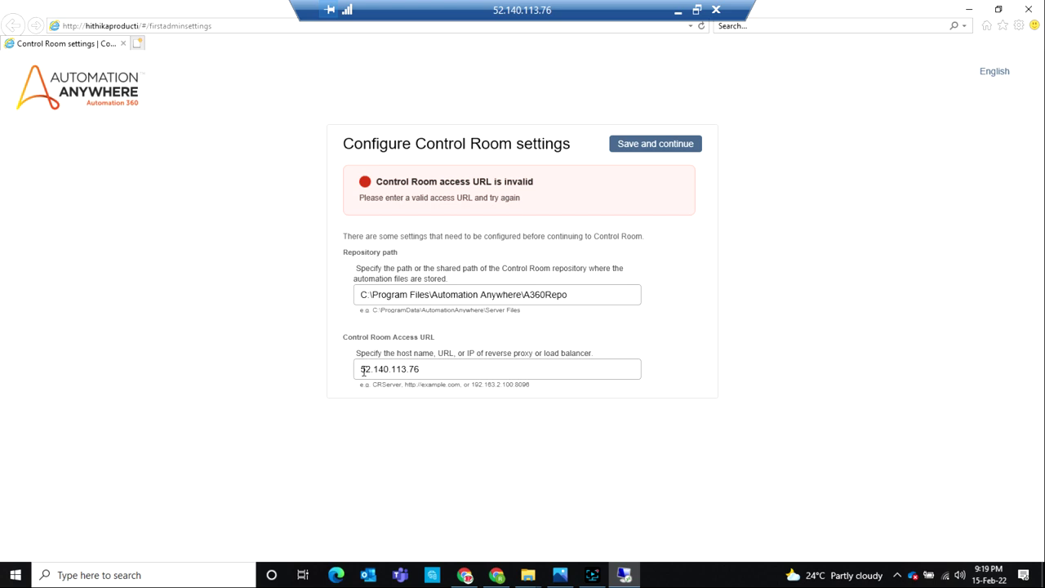
click(404, 370)
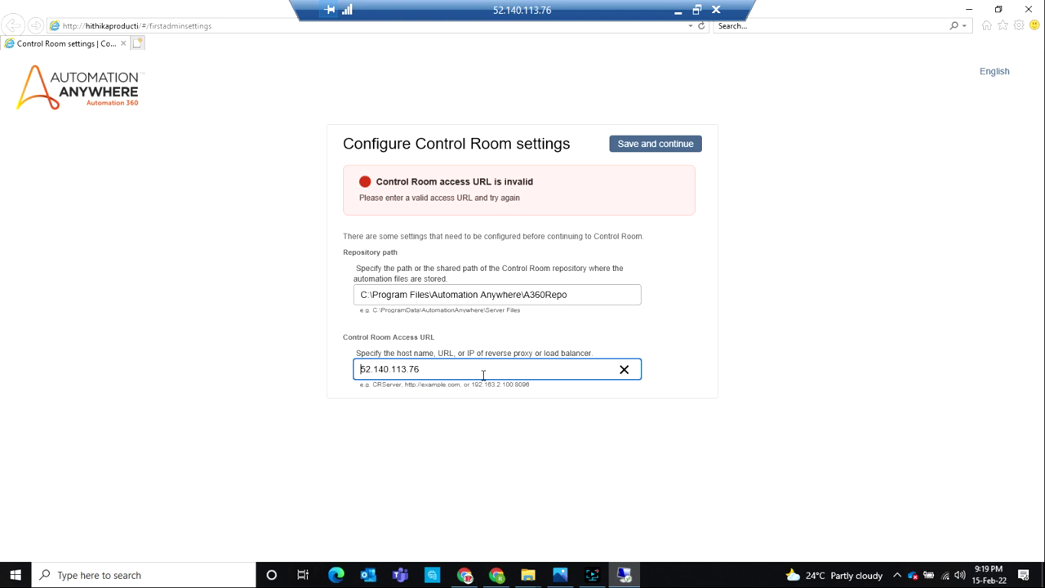
text(http://)
click(671, 143)
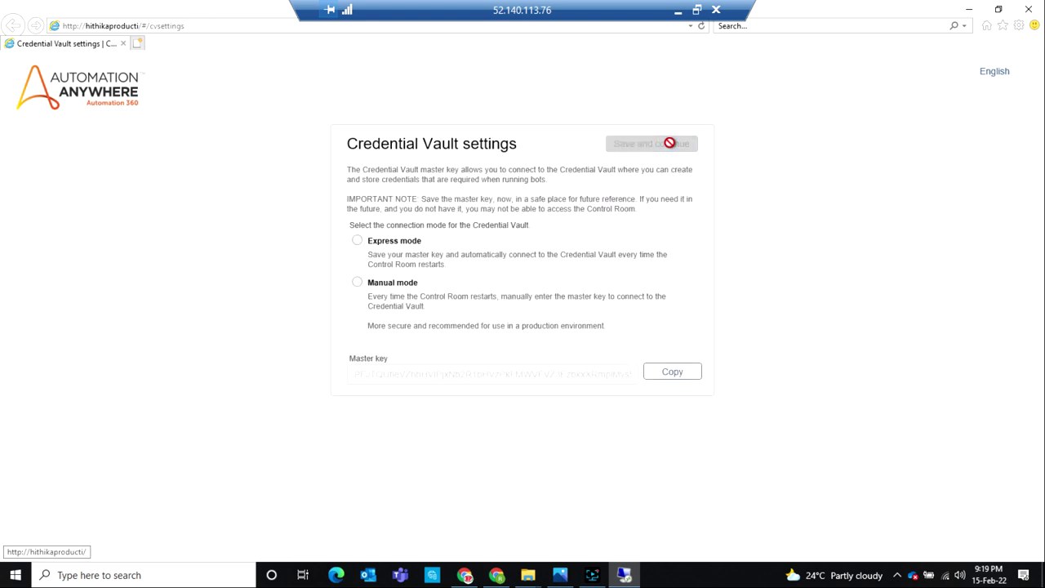
Connect the Credential Vault in Express mode, copy the master key, and save
click(359, 241)
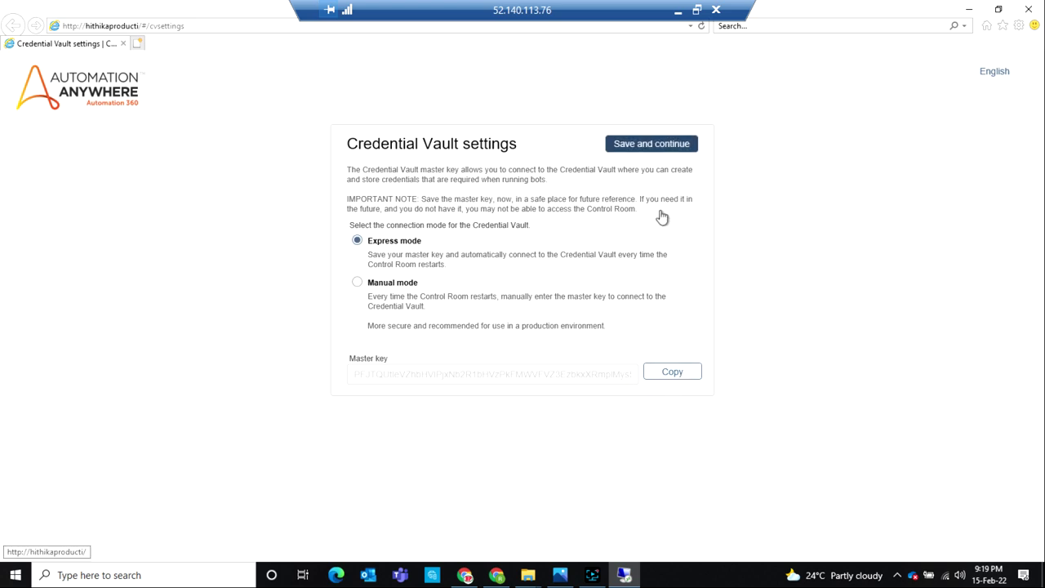
click(674, 372)
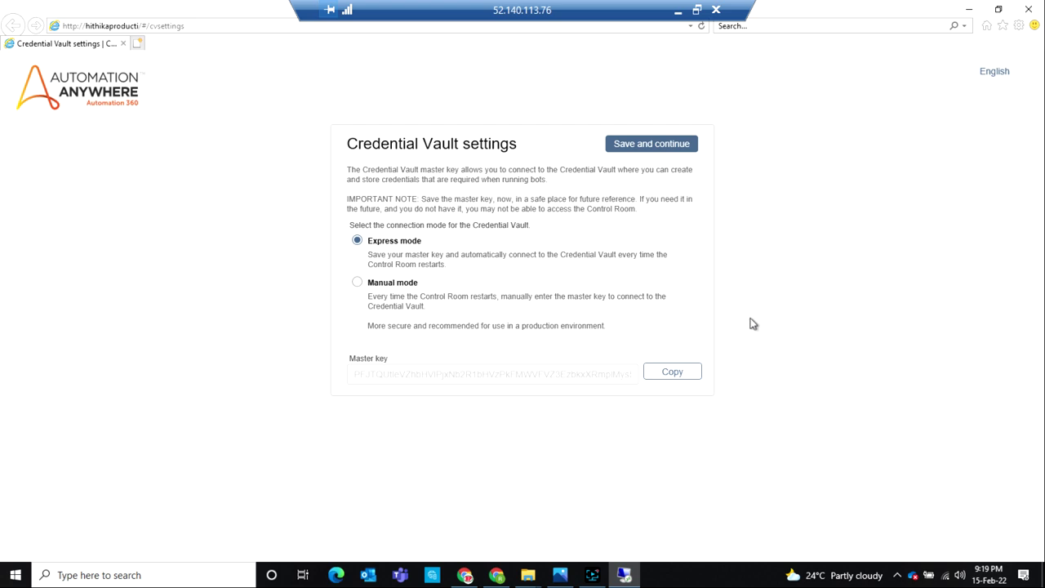
key(alt+Tab)
key(alt+Tab)
key(alt+Tab)
key(alt+Tab)
key(alt+Tab)
key(alt+Tab)
click(660, 143)
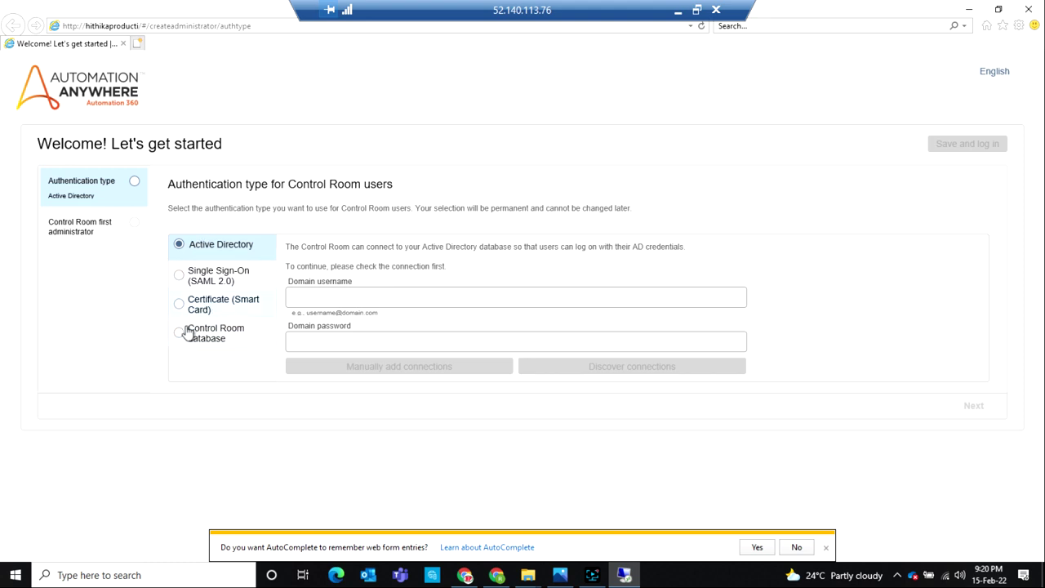
Choose Control Room database authentication and enter username superadmin
click(179, 334)
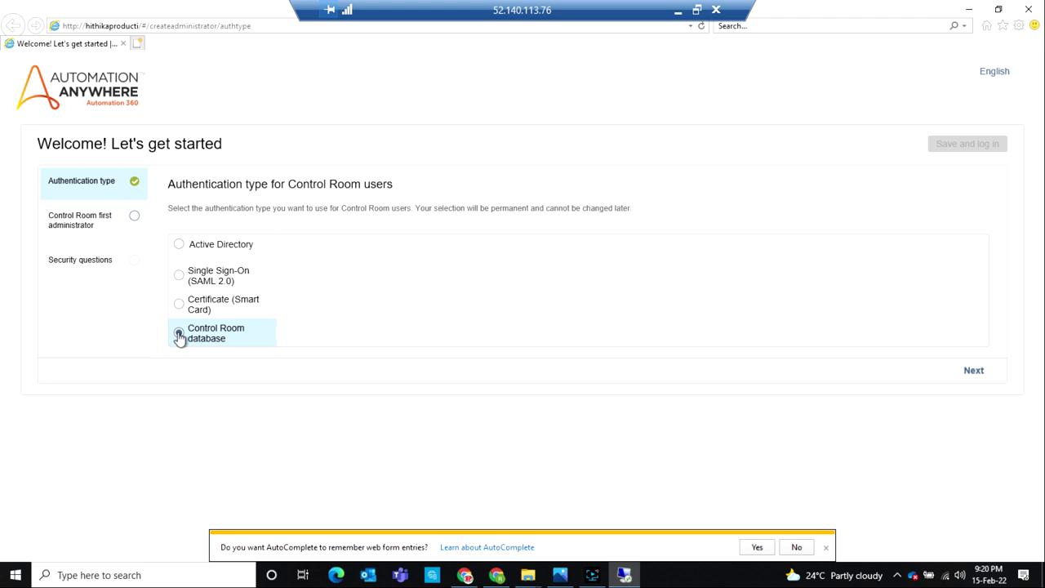
click(971, 375)
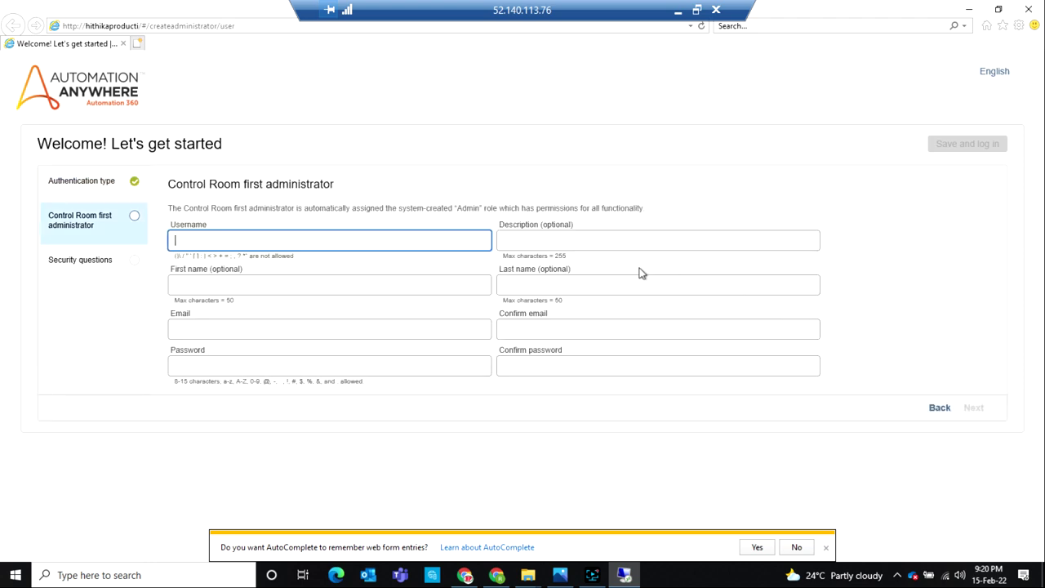
text(supe)
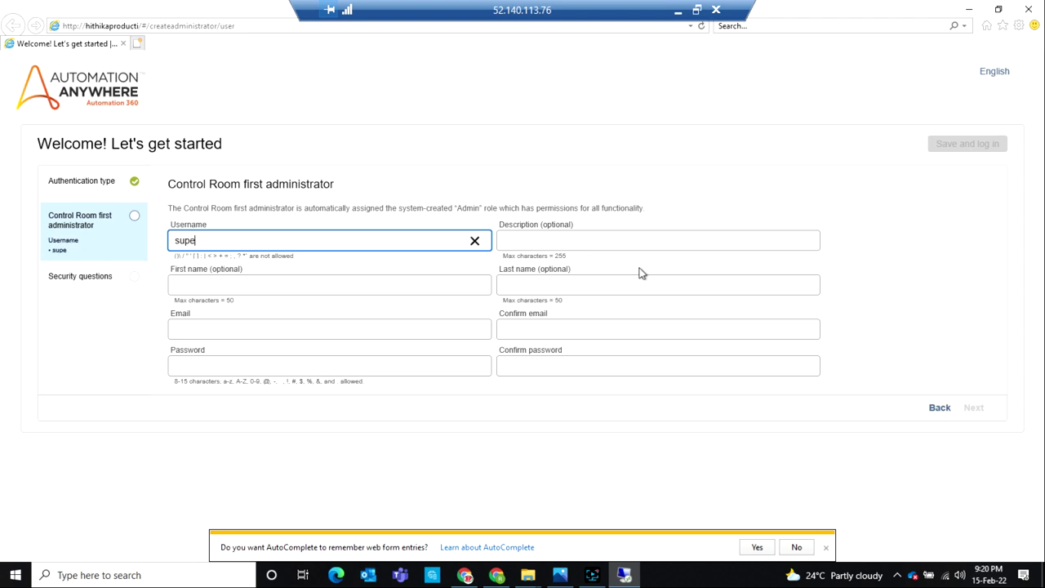
text(radmin)
key(Tab)
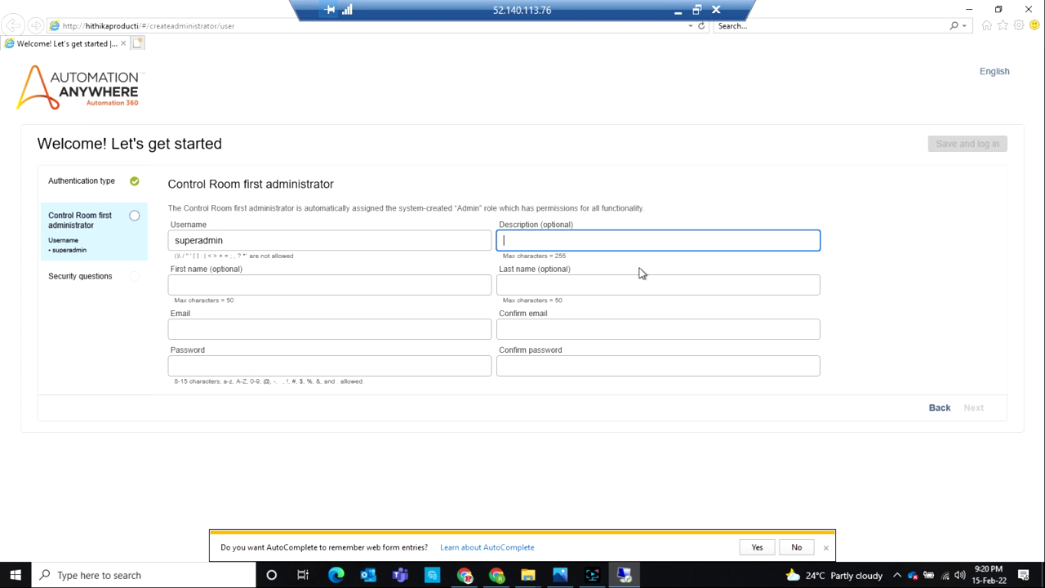
key(Tab)
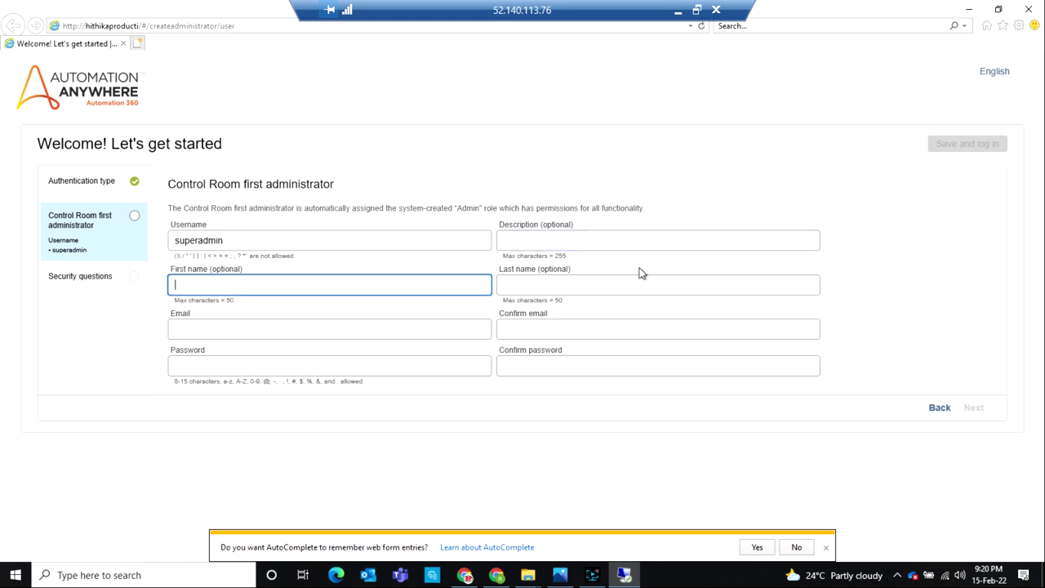
Enter first name Super, last name admin, and the administrator's e-mail address
text(Super)
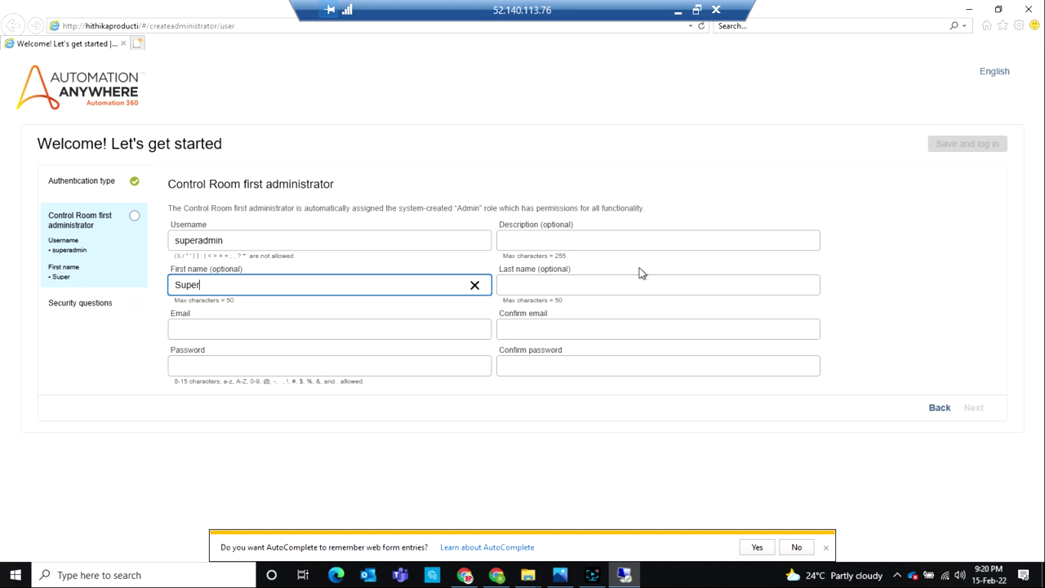
key(Tab)
text(admin)
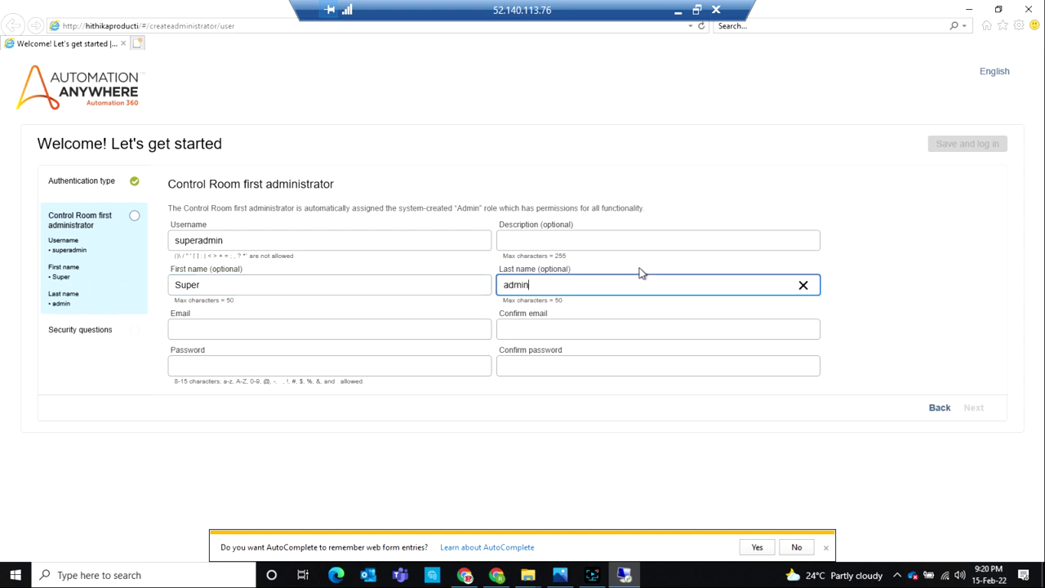
key(Tab)
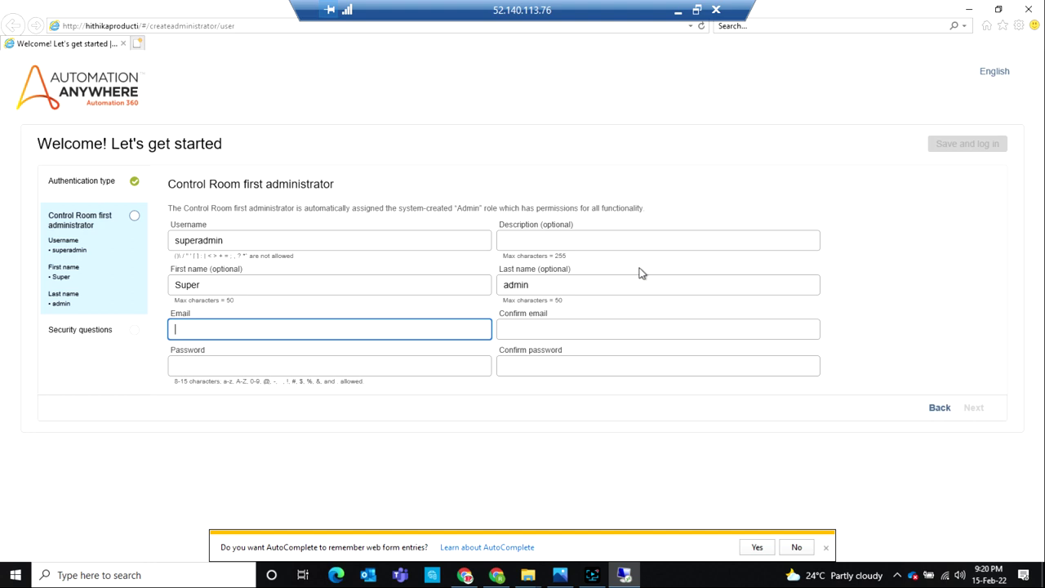
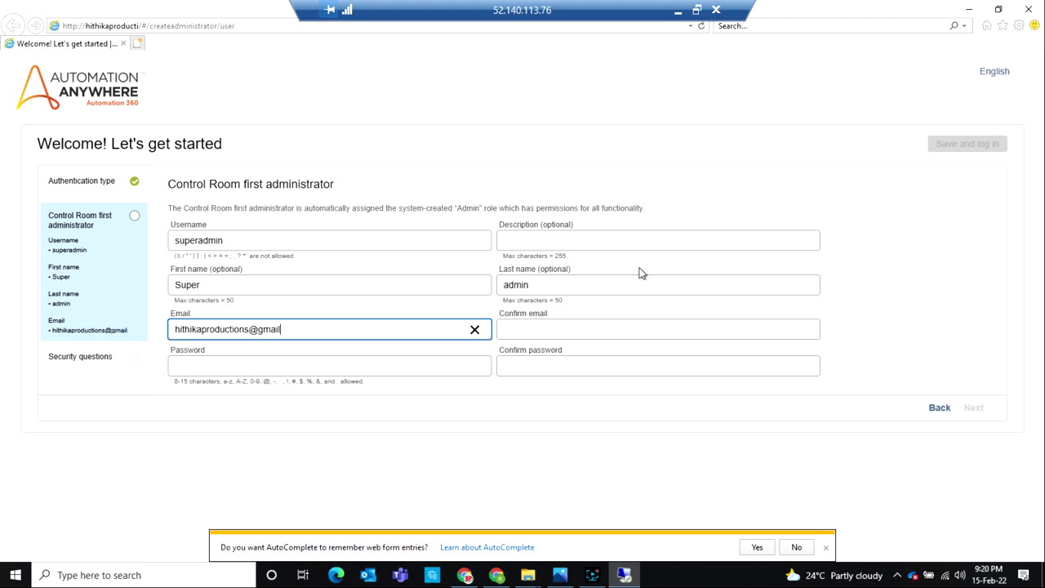
click(572, 331)
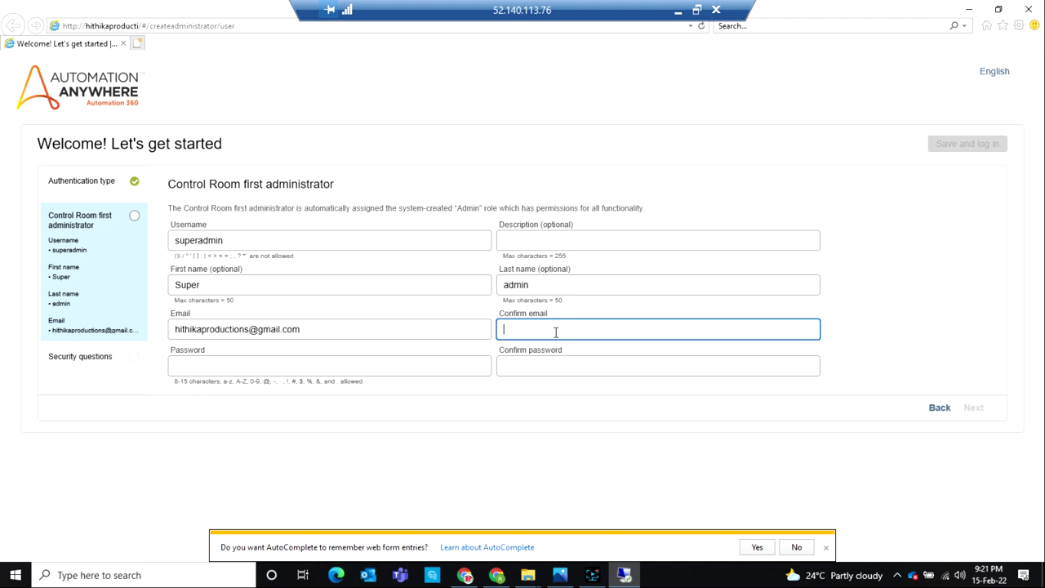
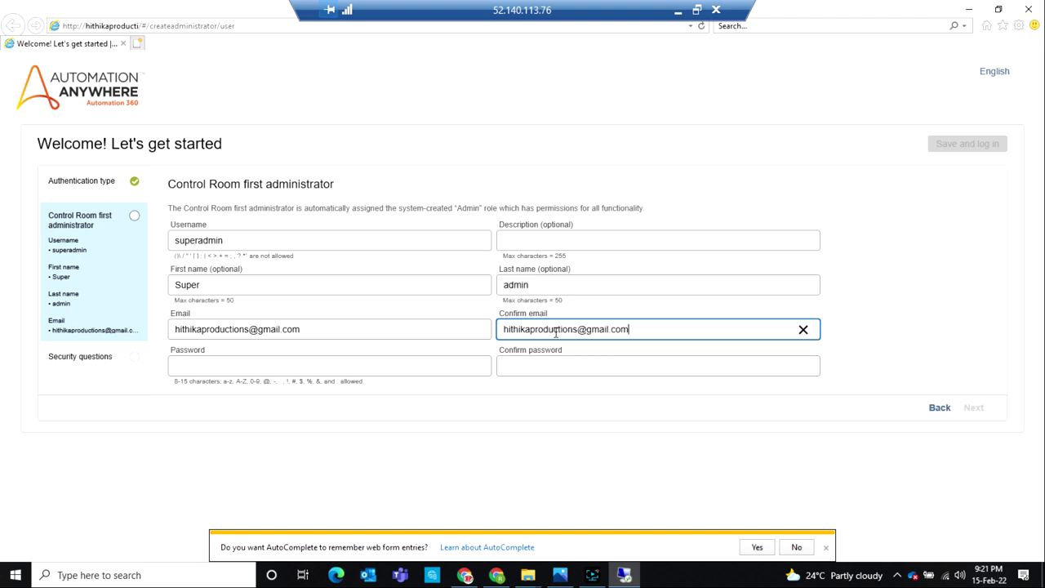
Repeat the administrator's e-mail in Confirm email and type an account password
click(436, 361)
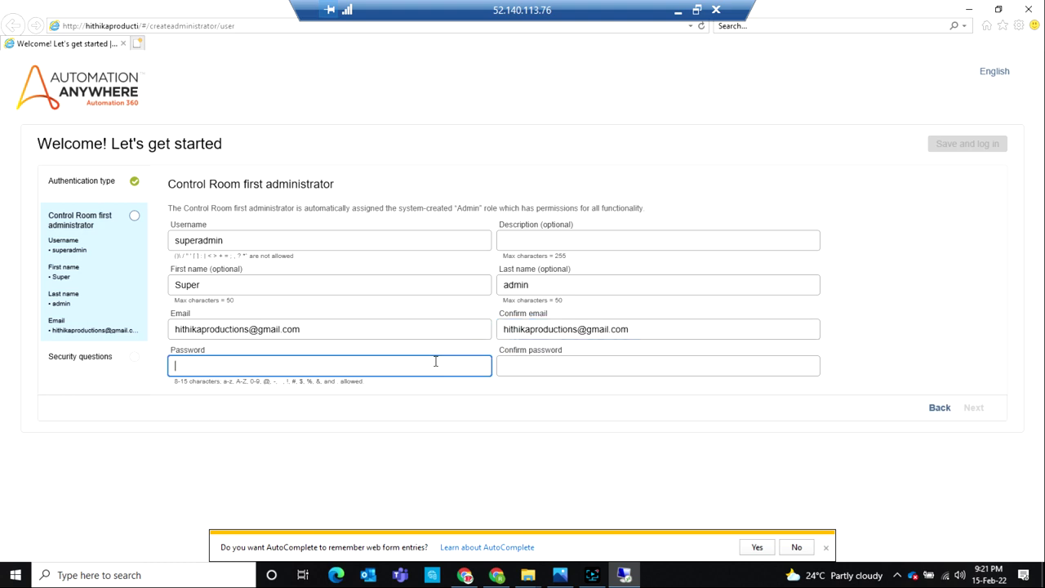
click(542, 366)
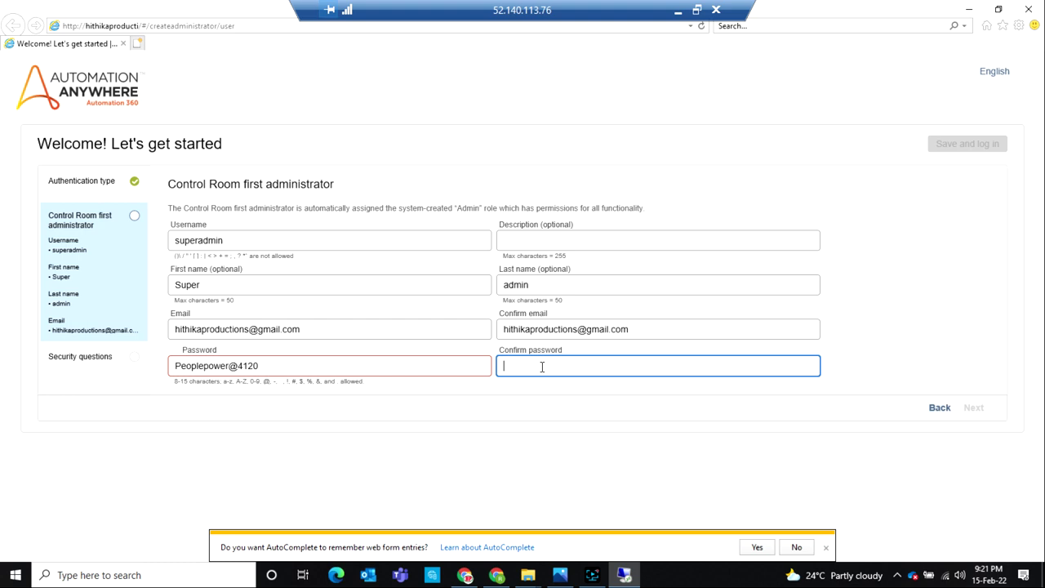
Delete the invalid password, leaving both password fields empty
click(249, 369)
double_click(249, 367)
key(BackSpace)
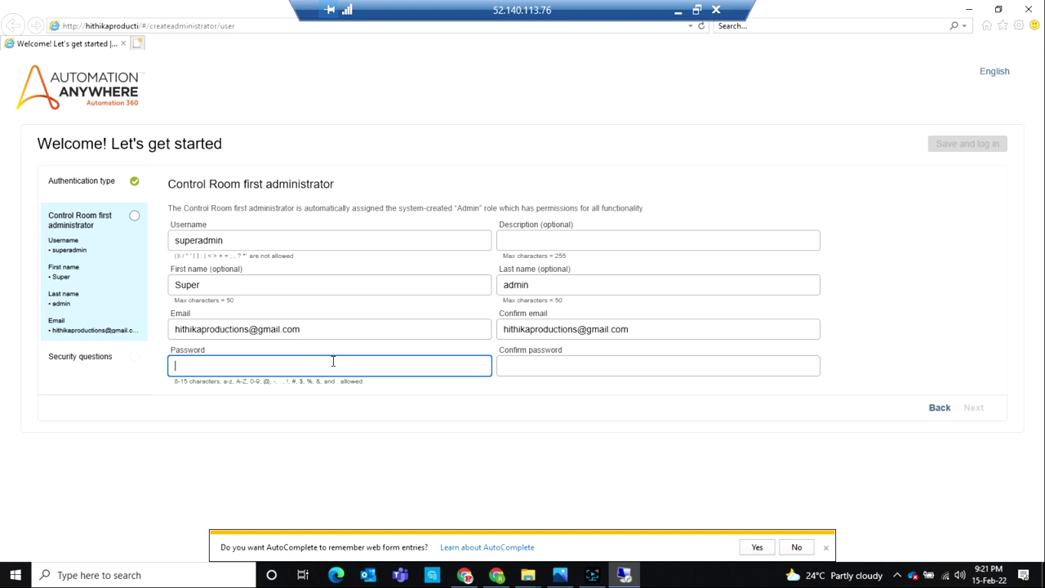
text(d)
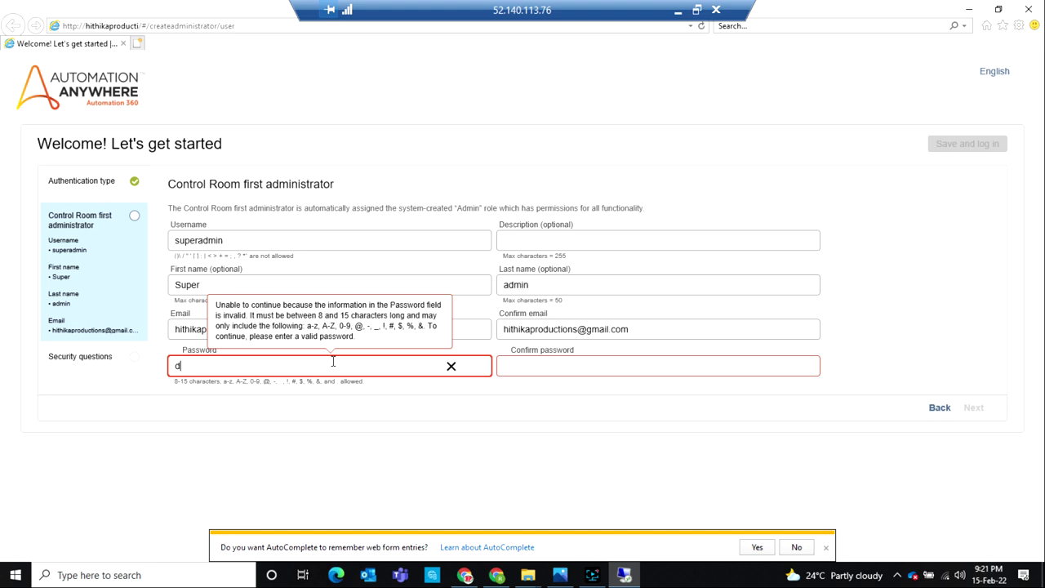
key(BackSpace)
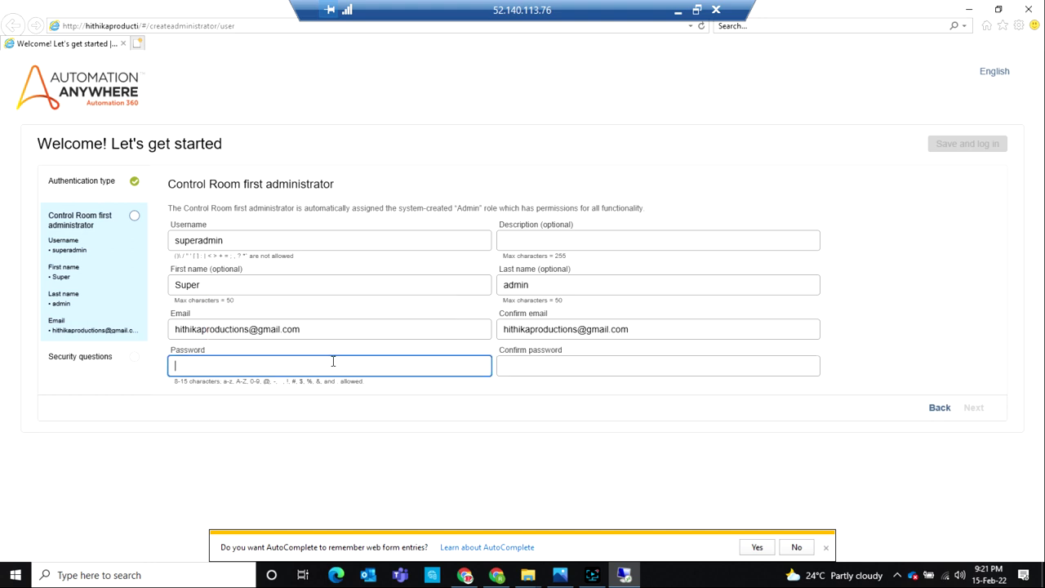
click(601, 387)
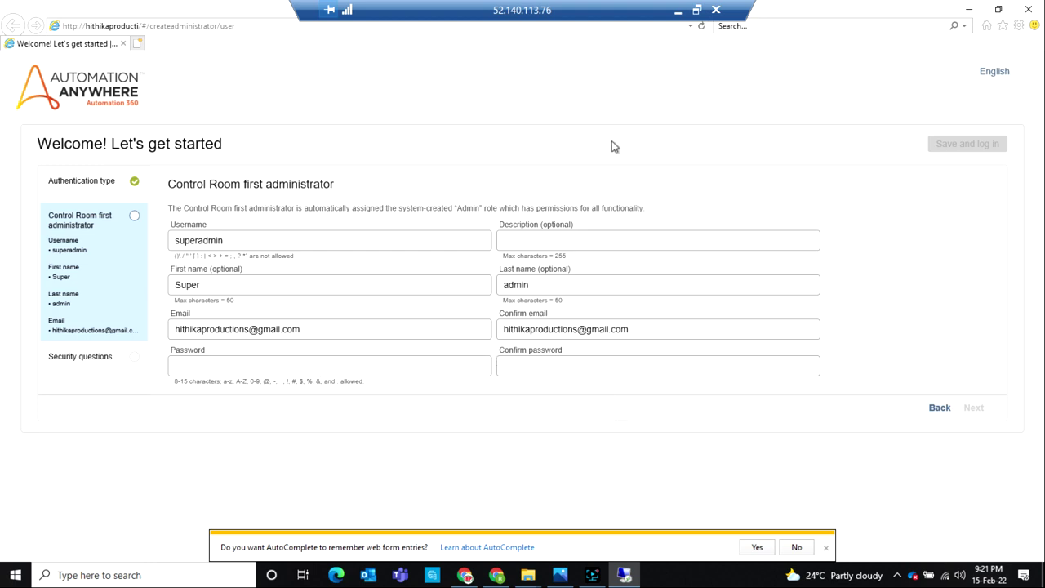
Minimize the remote session and pause the recording in Screen Recorder
click(677, 12)
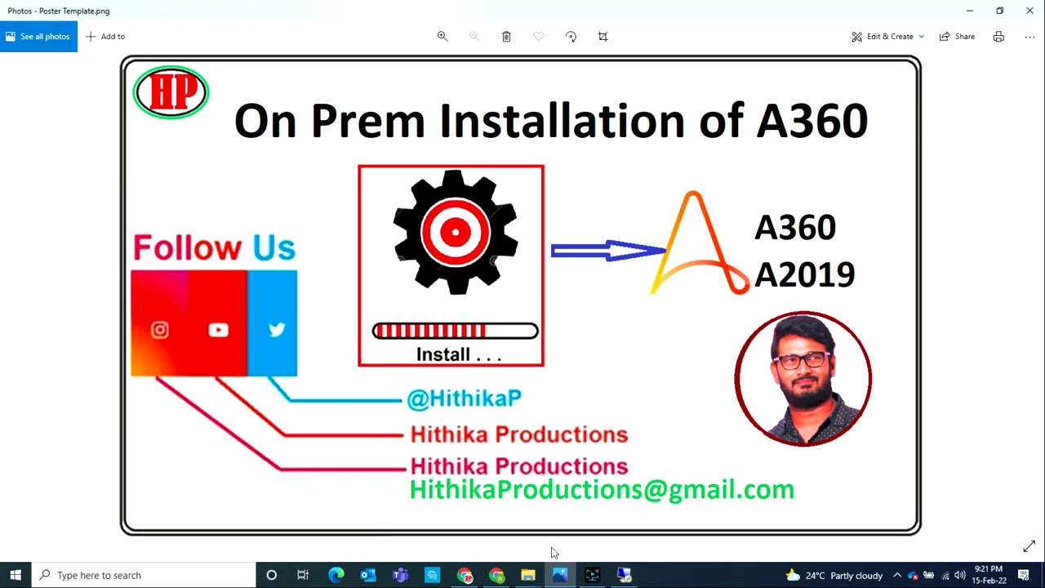
click(593, 576)
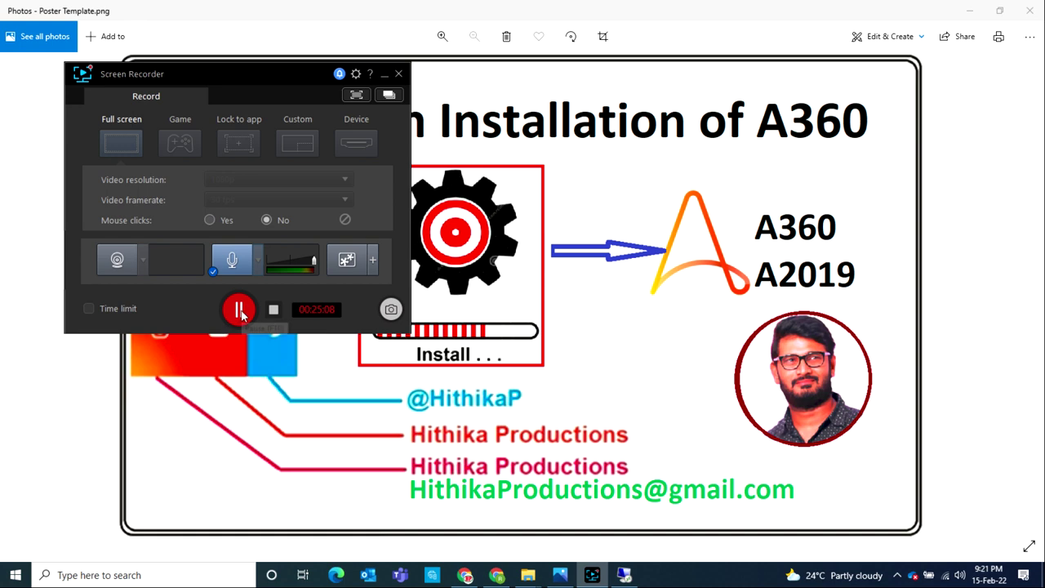
click(238, 309)
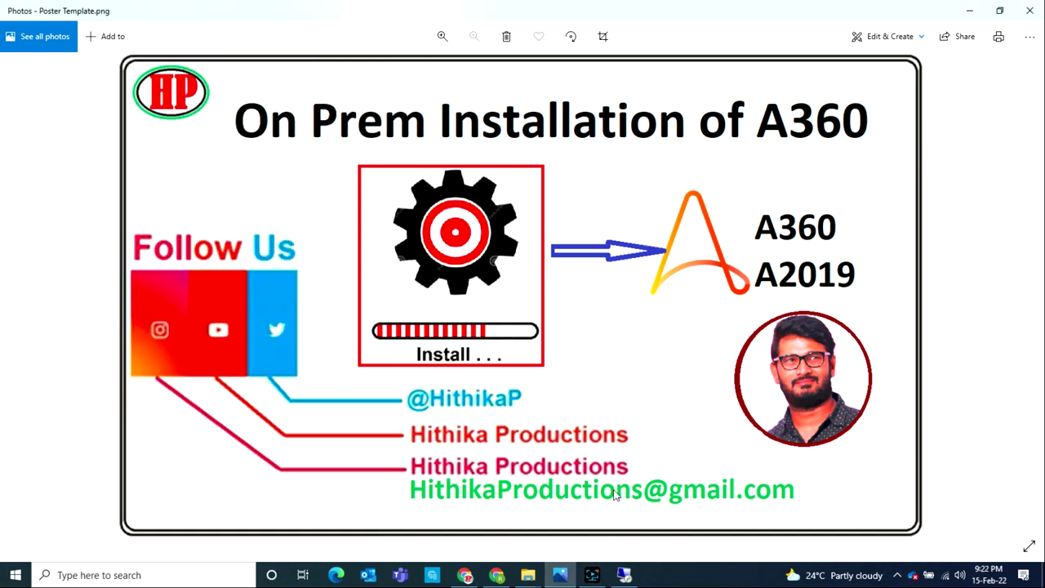
mouse_move(599, 576)
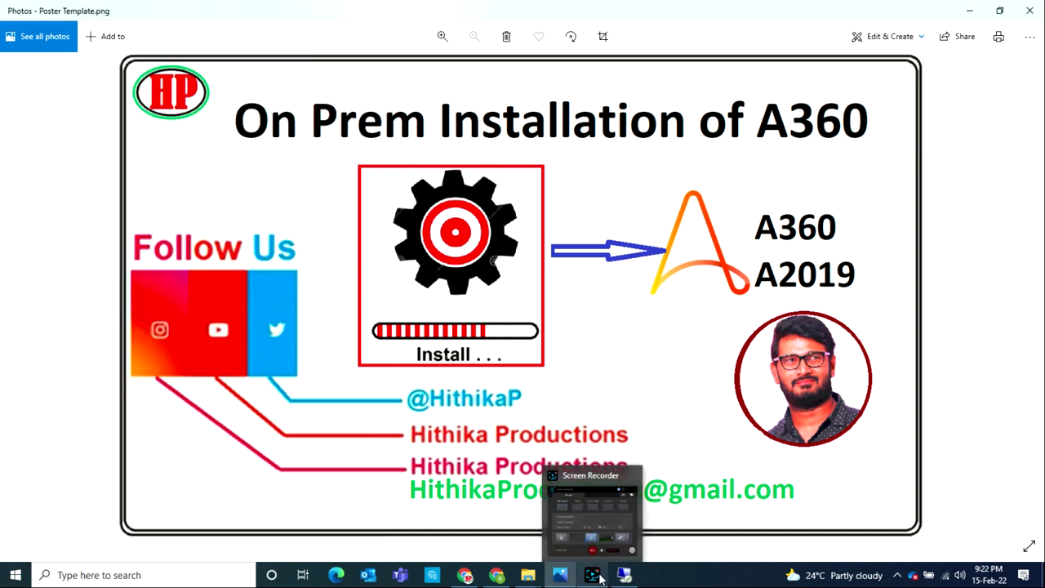
click(600, 577)
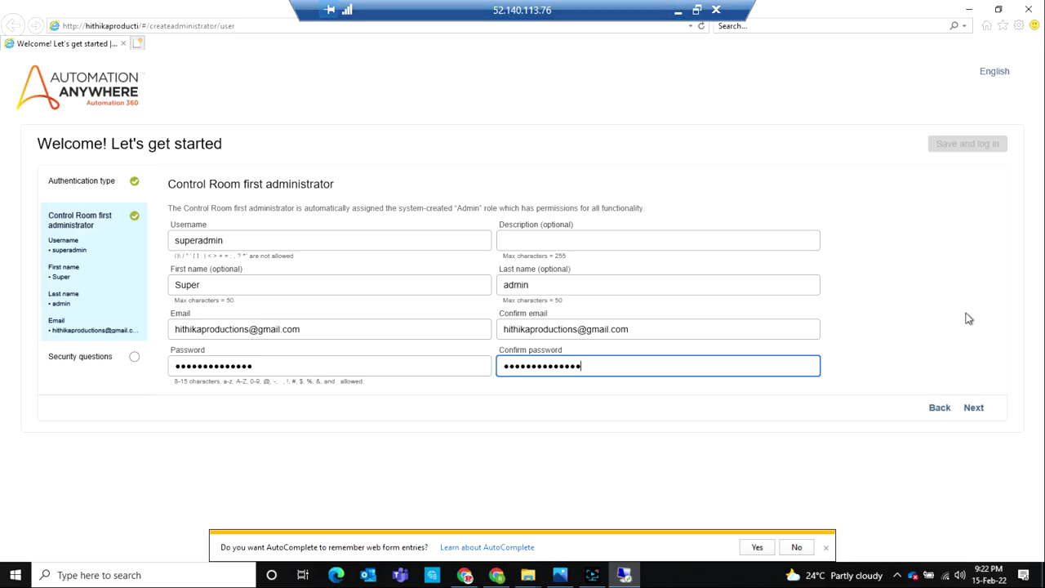
Set security questions 1 and 2 to AAAAA and BBBBBB, with matching answers
click(975, 408)
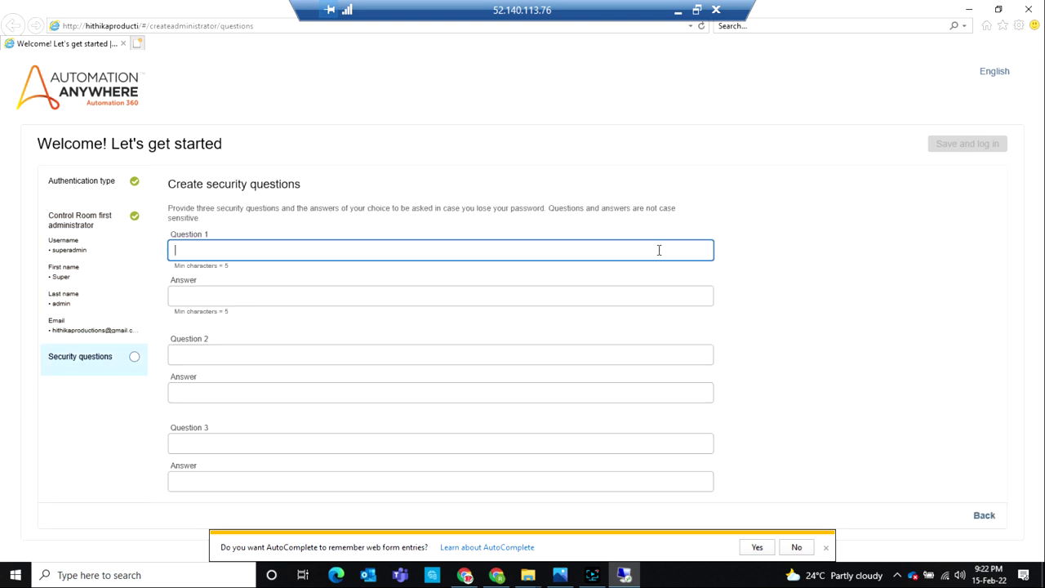
text(AAAA)
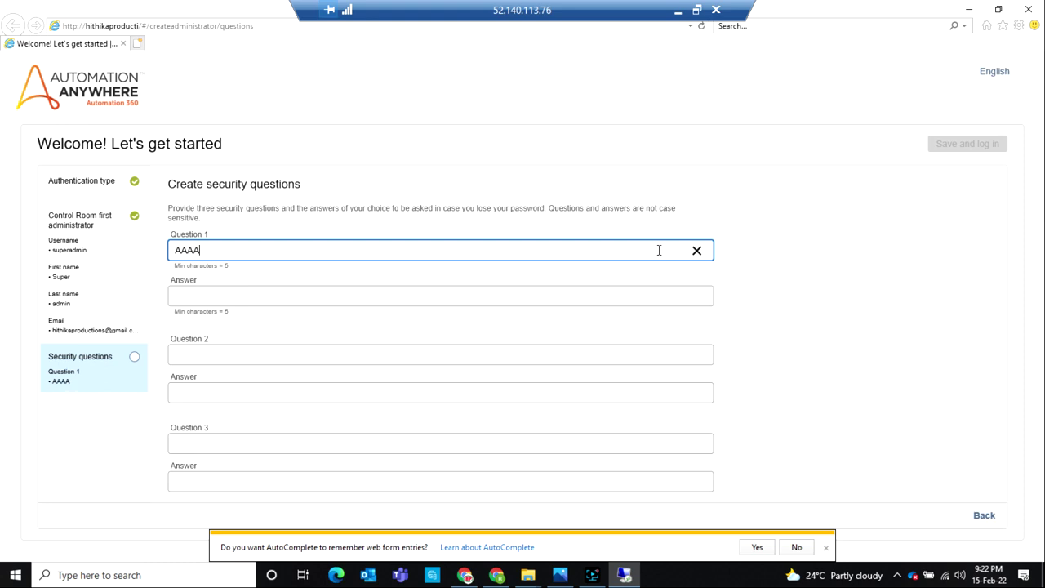
text(A)
key(ctrl+a)
click(590, 297)
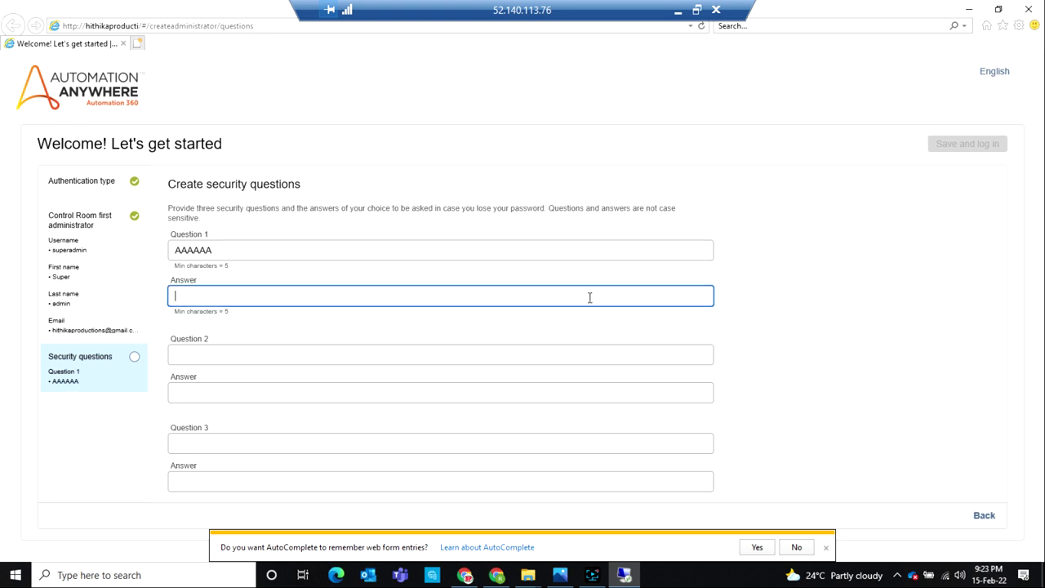
key(ctrl+v)
click(553, 355)
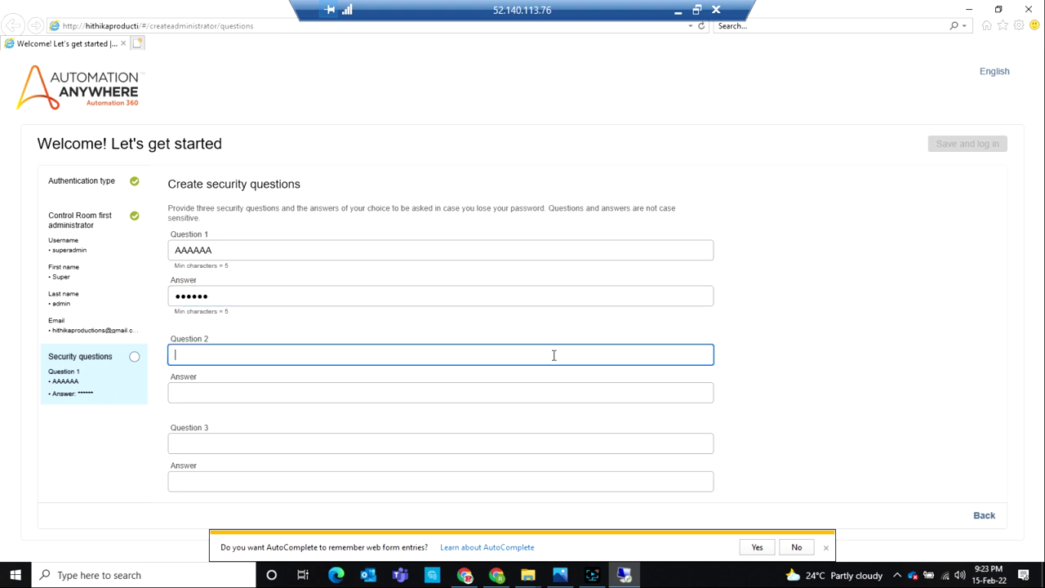
text(BBBBBB)
key(ctrl+a)
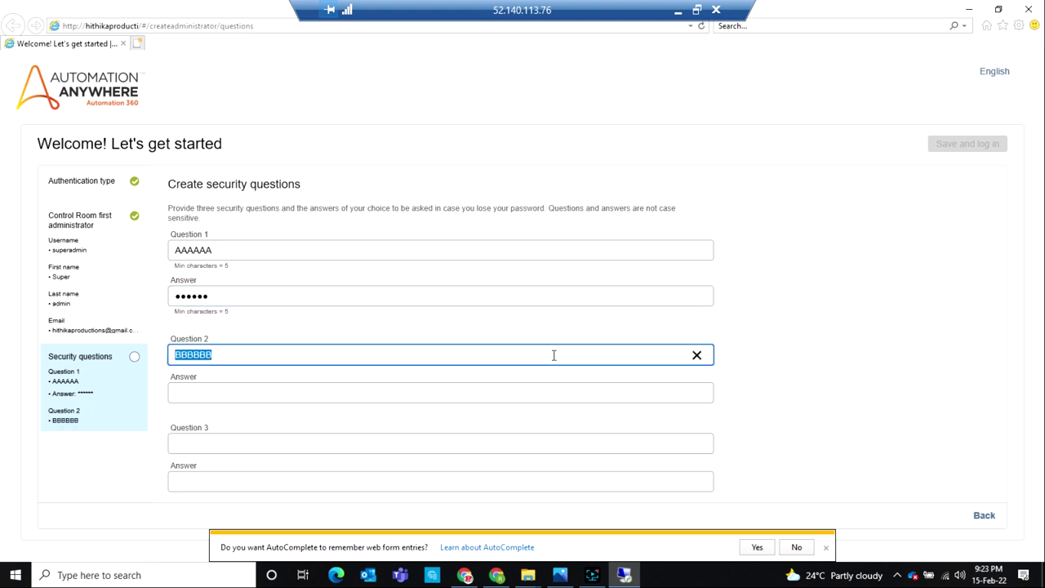
click(553, 390)
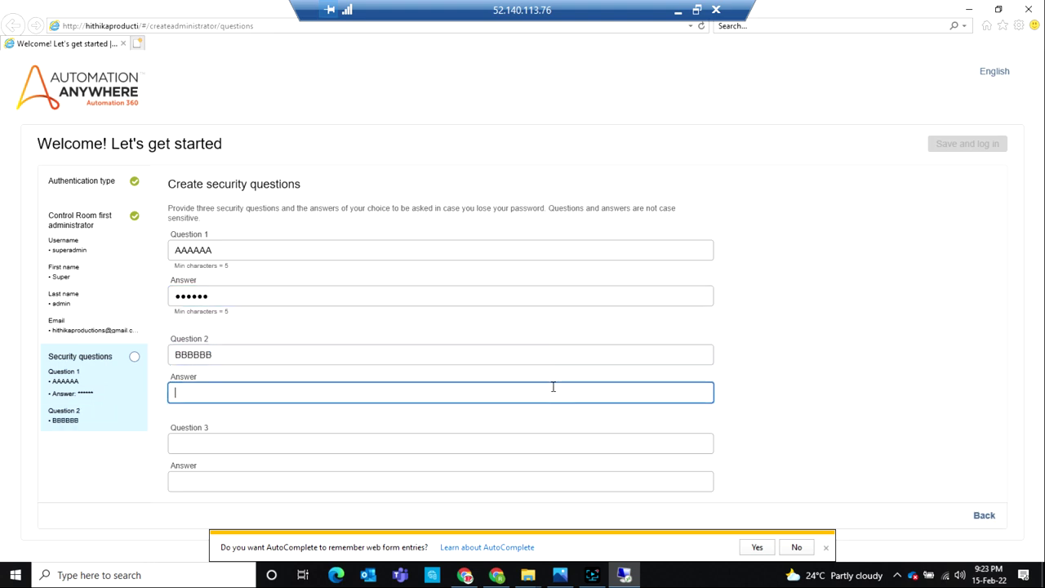
key(ctrl+v)
Set question 3 to CCCCCCCC with a matching answer, then save and log in
click(556, 445)
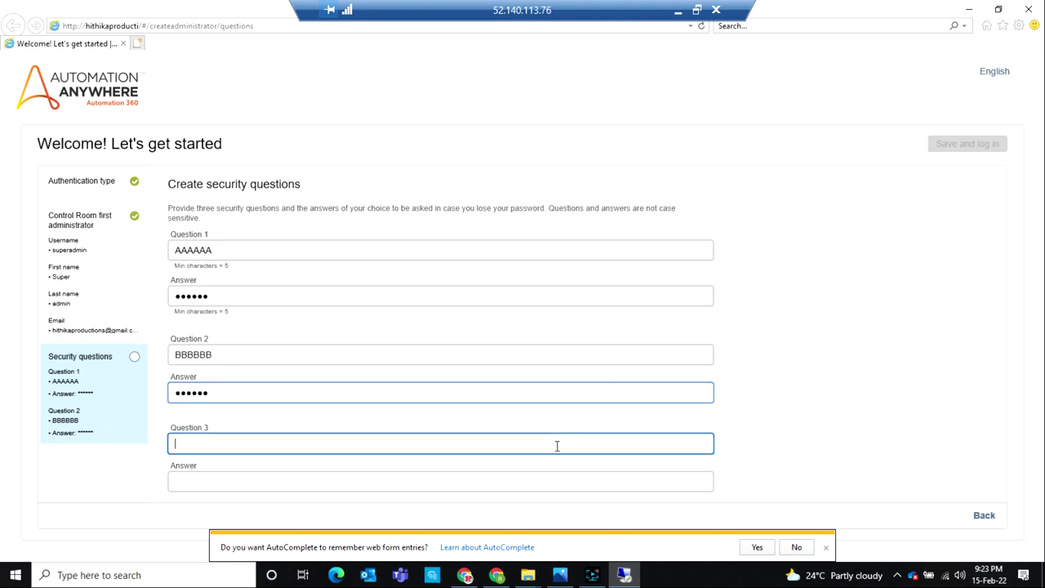
text(CCCCCCCC)
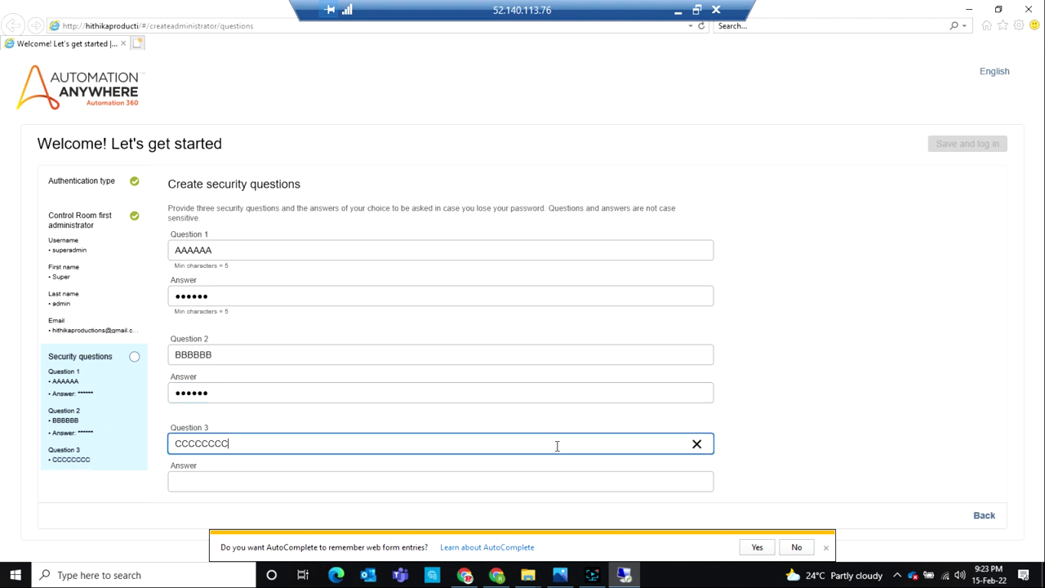
key(ctrl+a)
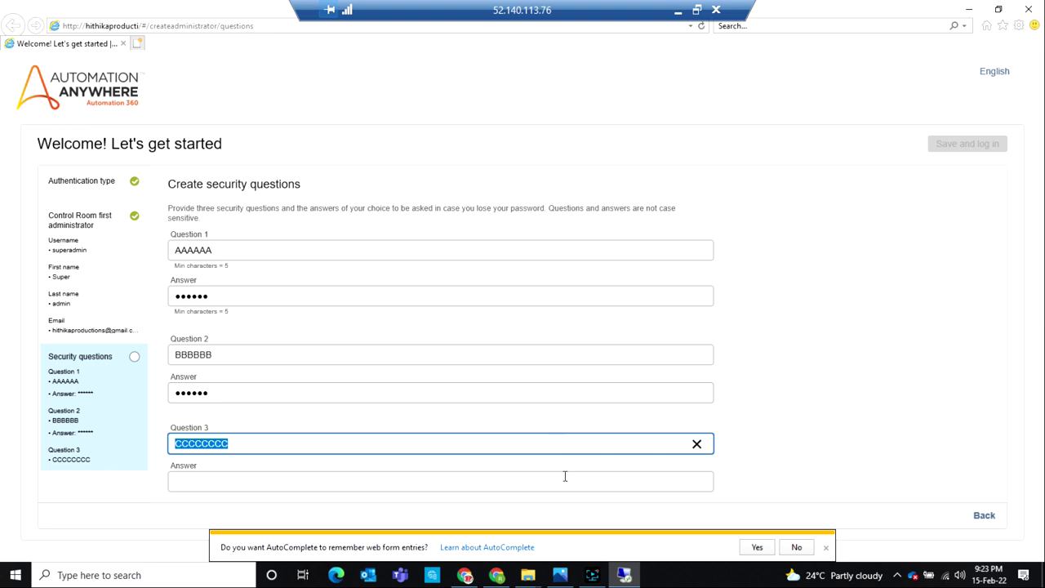
click(565, 478)
key(ctrl+v)
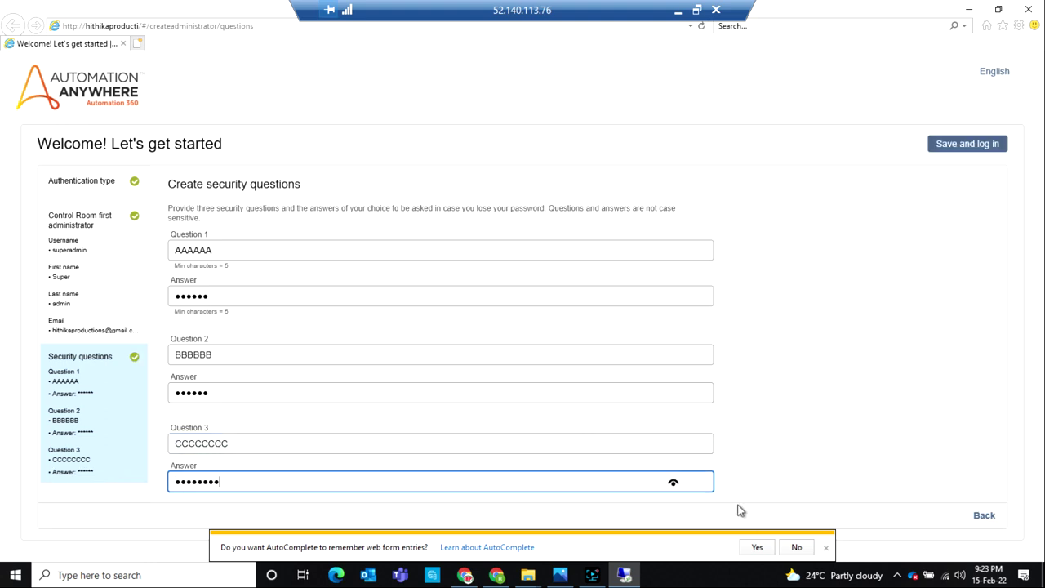
click(826, 548)
click(973, 146)
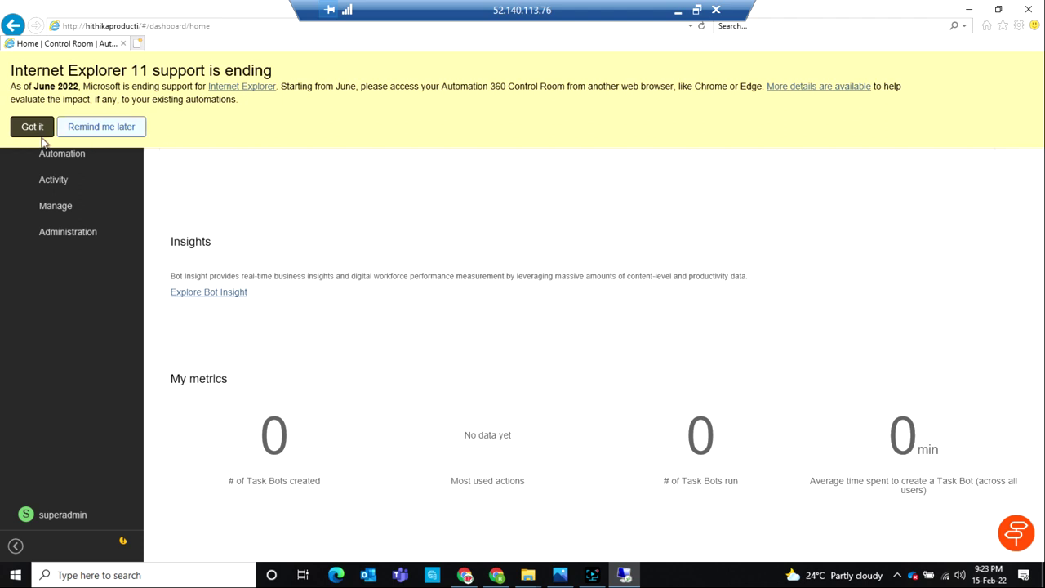
Close Internet Explorer, minimize SQL Server Configuration Manager, and launch Google Chrome from the desktop
click(30, 130)
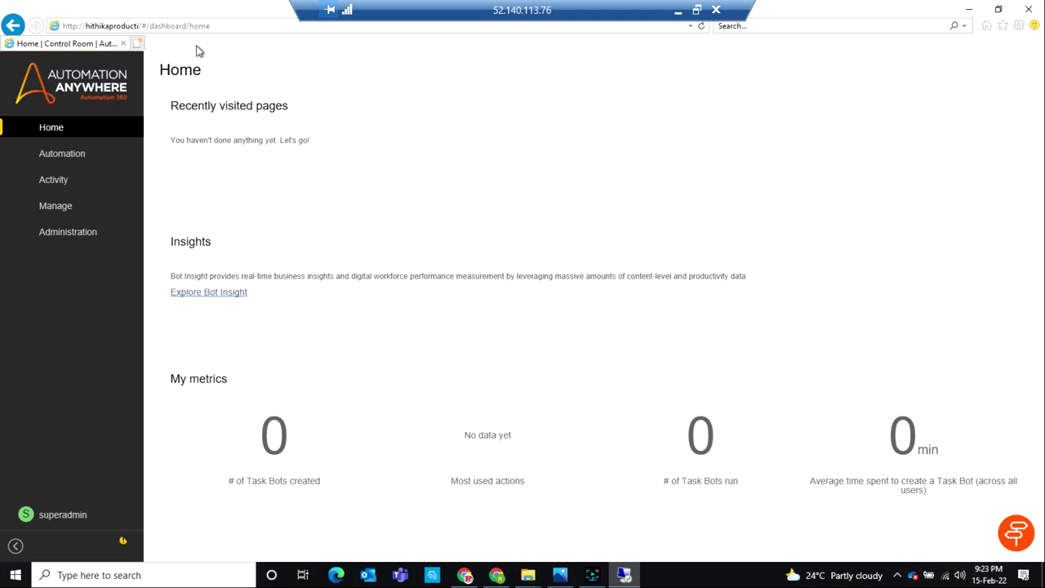
click(233, 24)
key(ctrl+c)
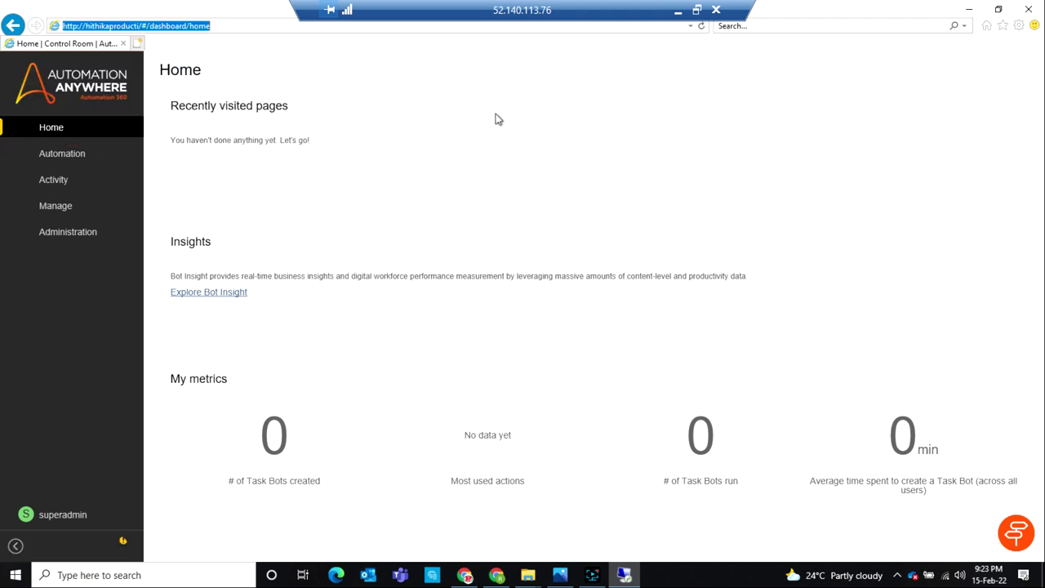
click(1034, 9)
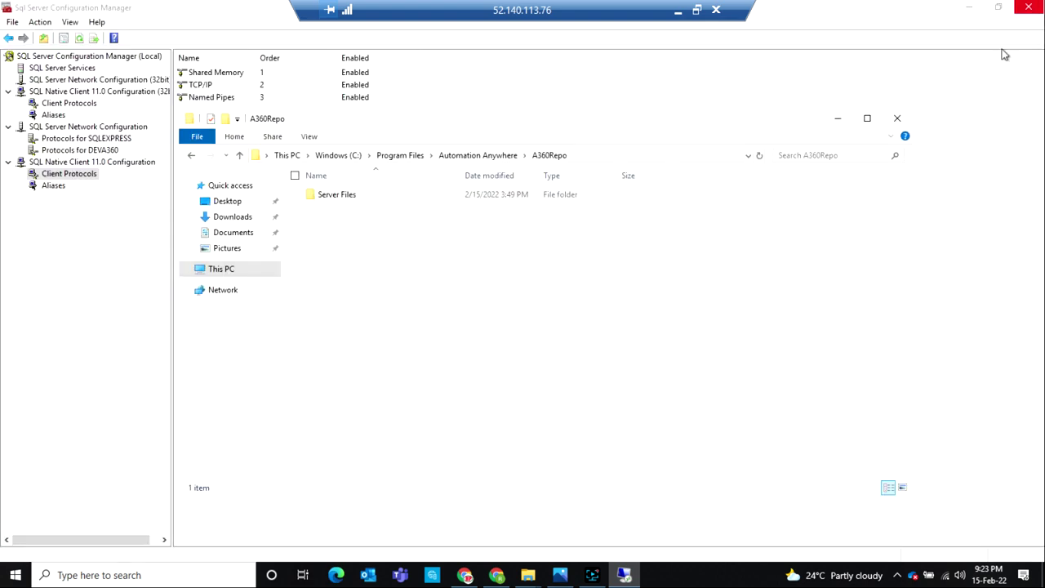
click(972, 8)
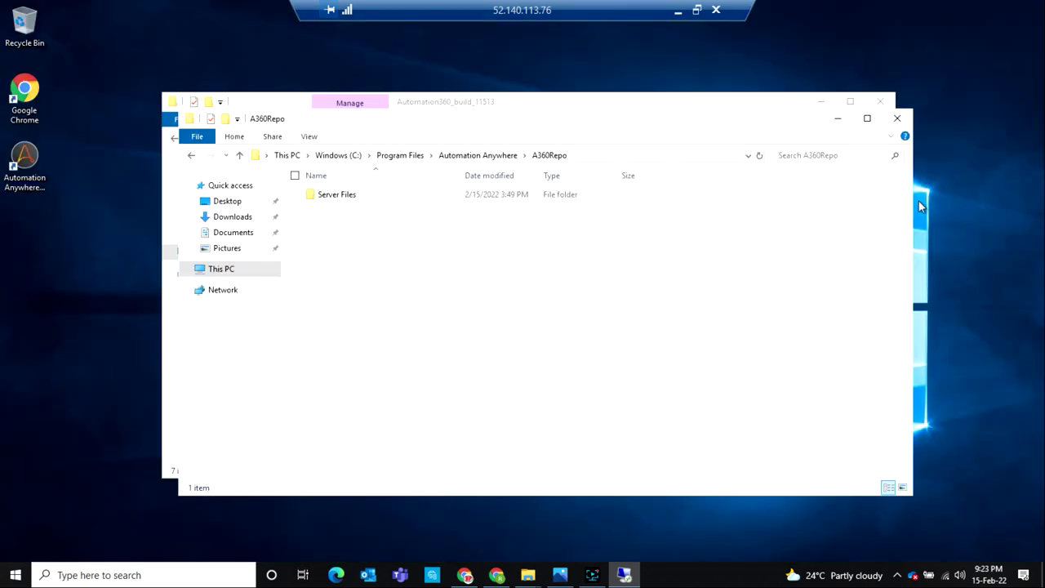
double_click(38, 96)
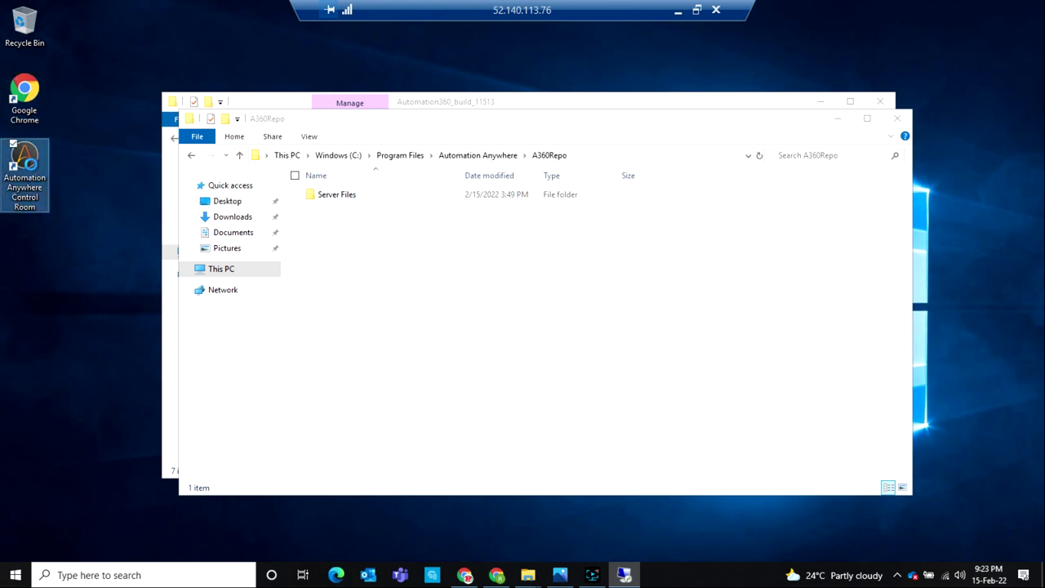
right_click(31, 167)
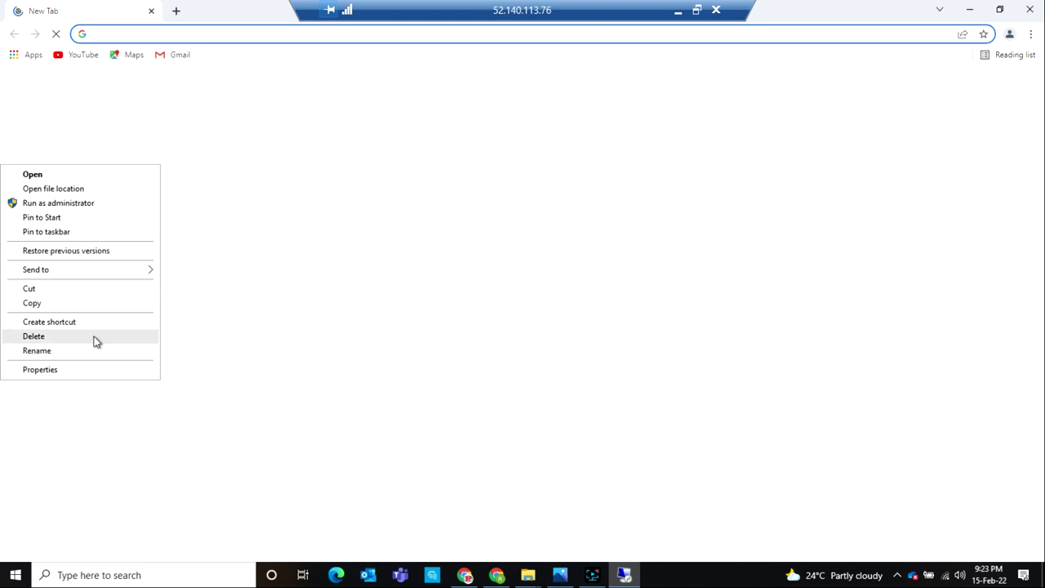
Open the Control Room shortcut's Properties and review its General, Details and Security tabs
click(110, 371)
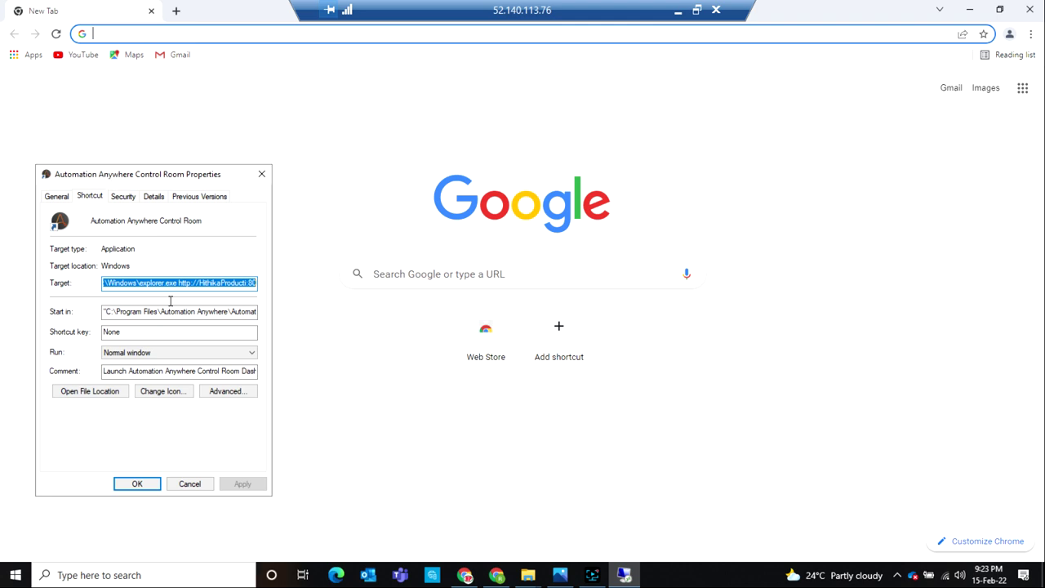
click(54, 199)
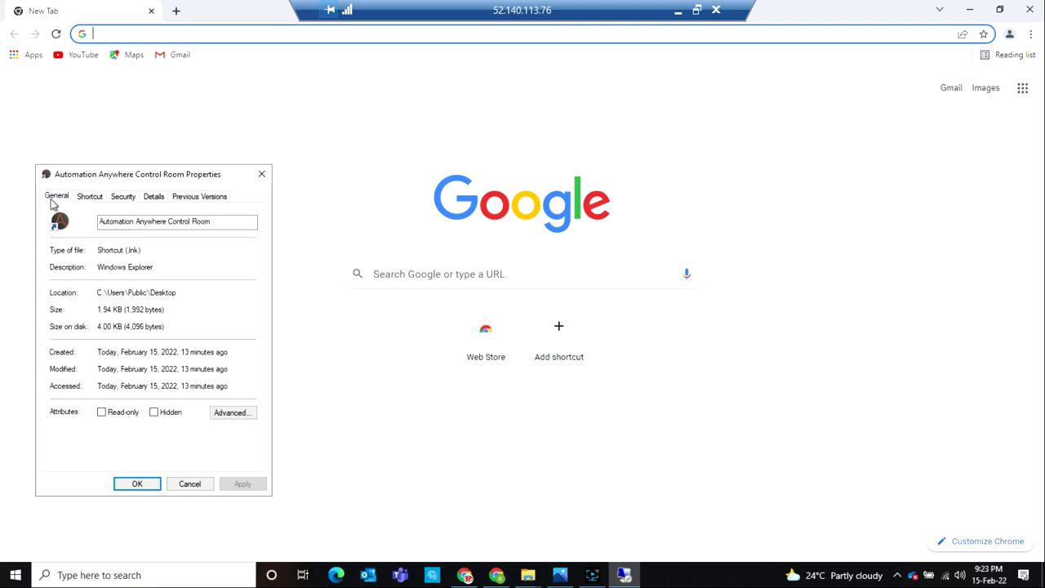
click(154, 197)
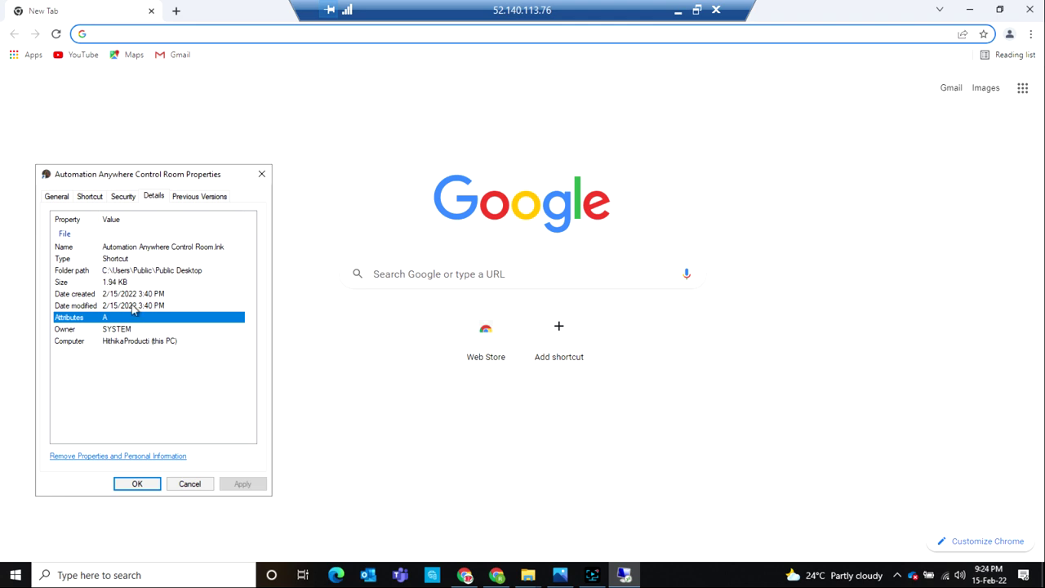
click(124, 198)
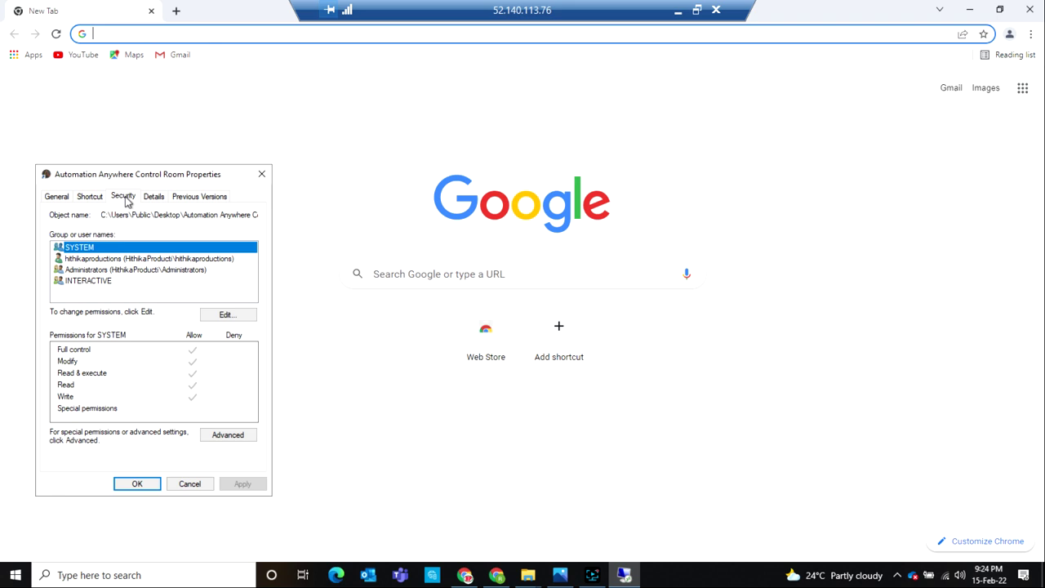
Select the Control Room URL in the shortcut's Target field, then cancel the dialog unchanged
click(90, 198)
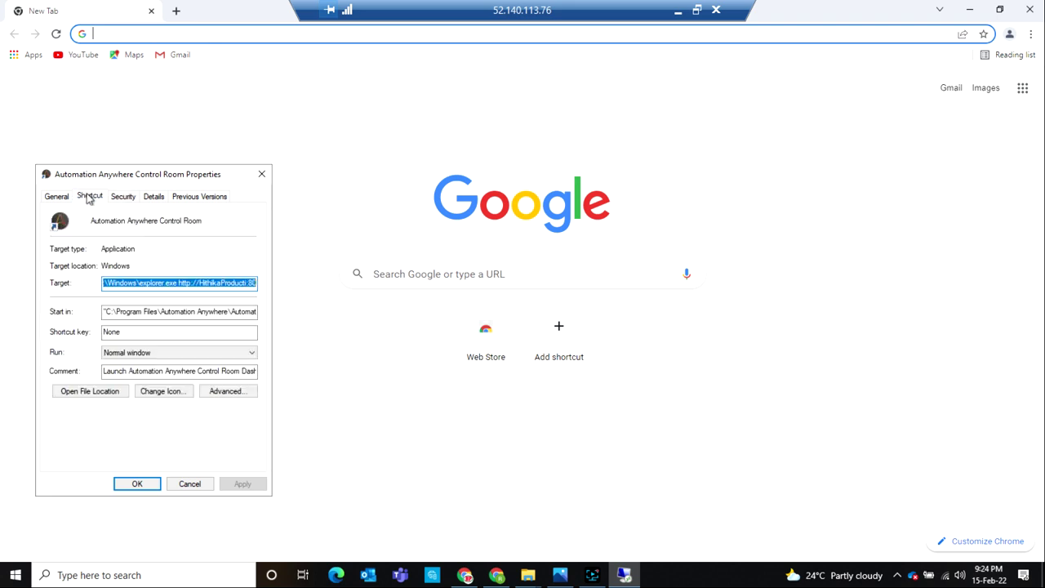
click(178, 283)
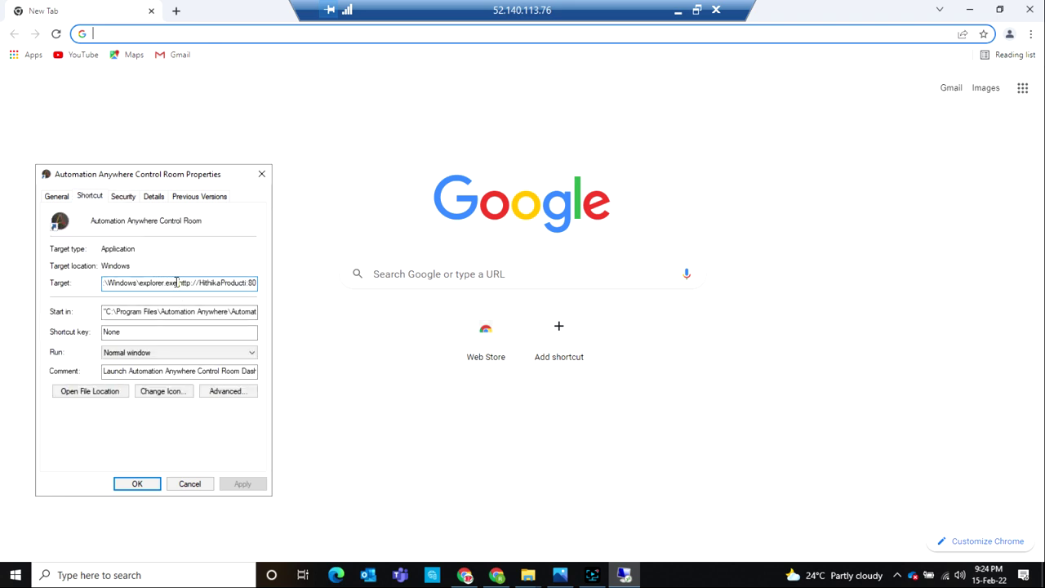
drag(177, 282, 343, 296)
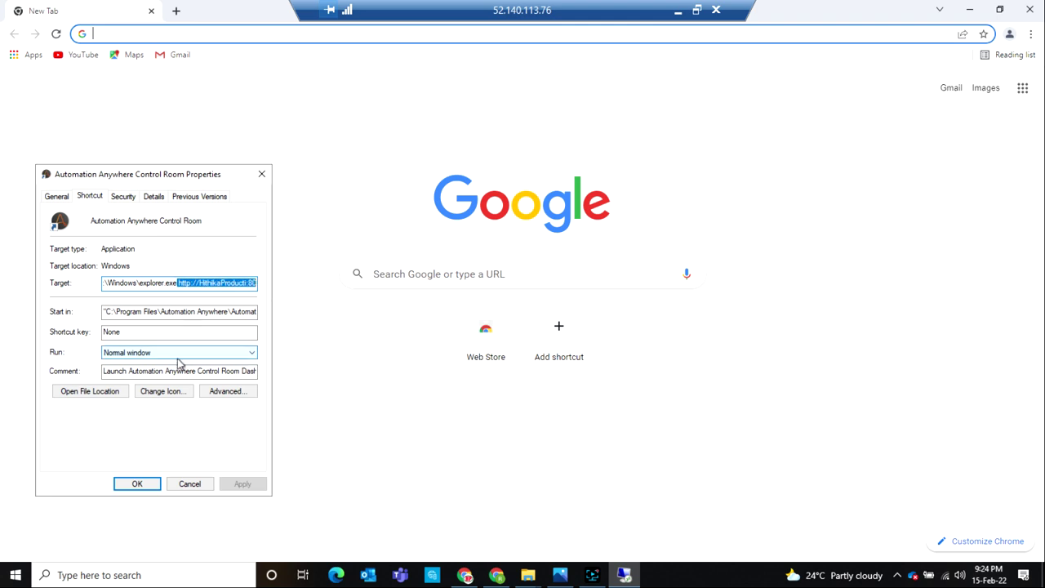
click(204, 488)
Paste the copied Control Room URL into Chrome's address bar and load it
click(217, 35)
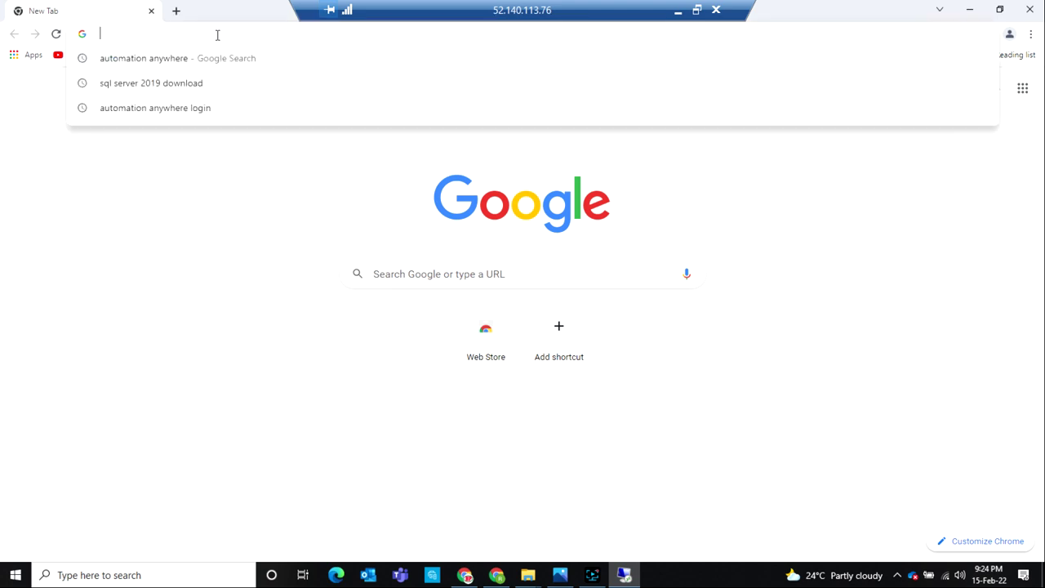
key(ctrl+v)
key(Return)
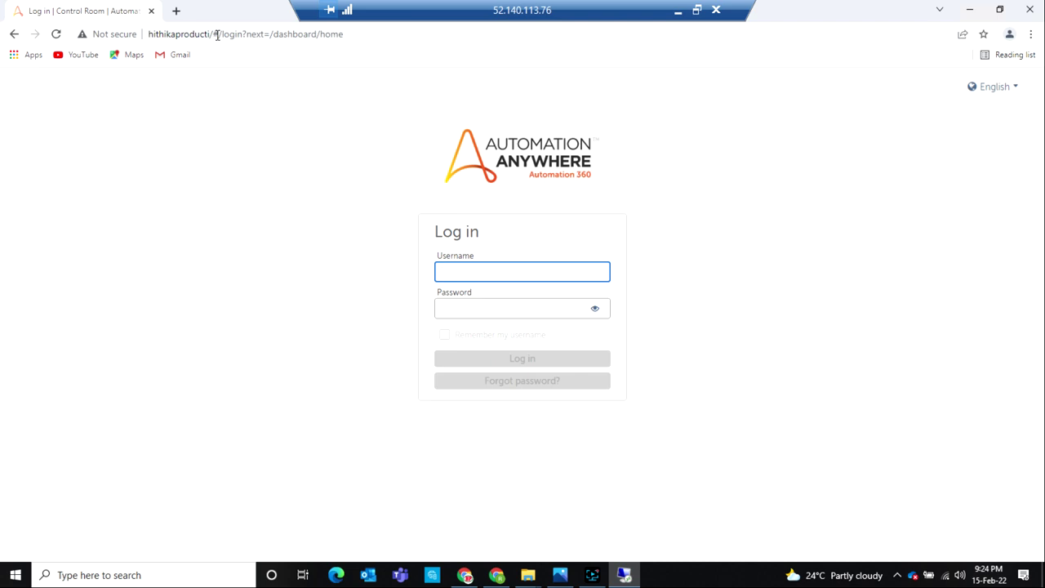
Log in to Control Room with the administrator username and password
text(superadmin)
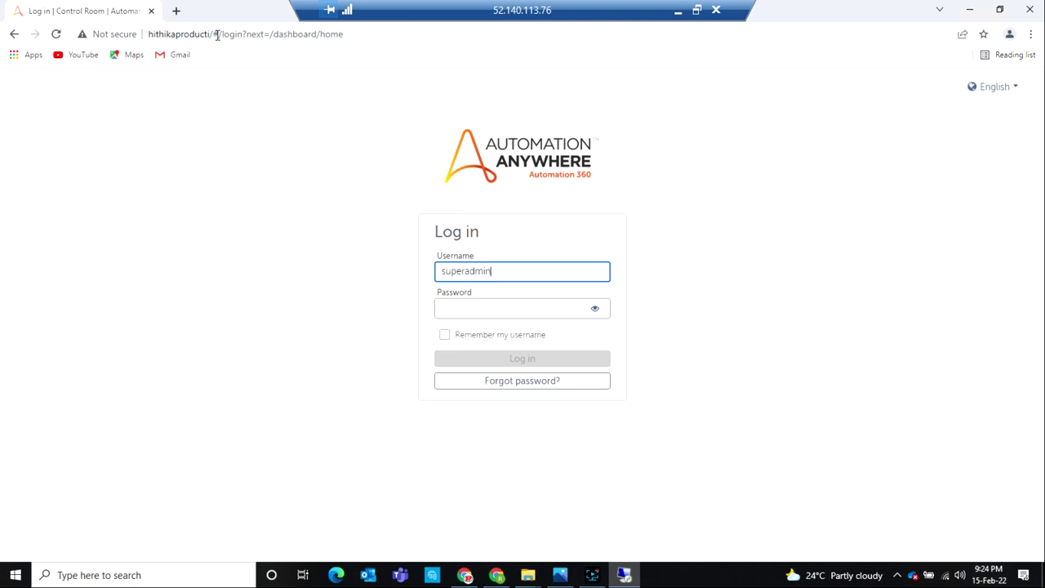
key(Tab)
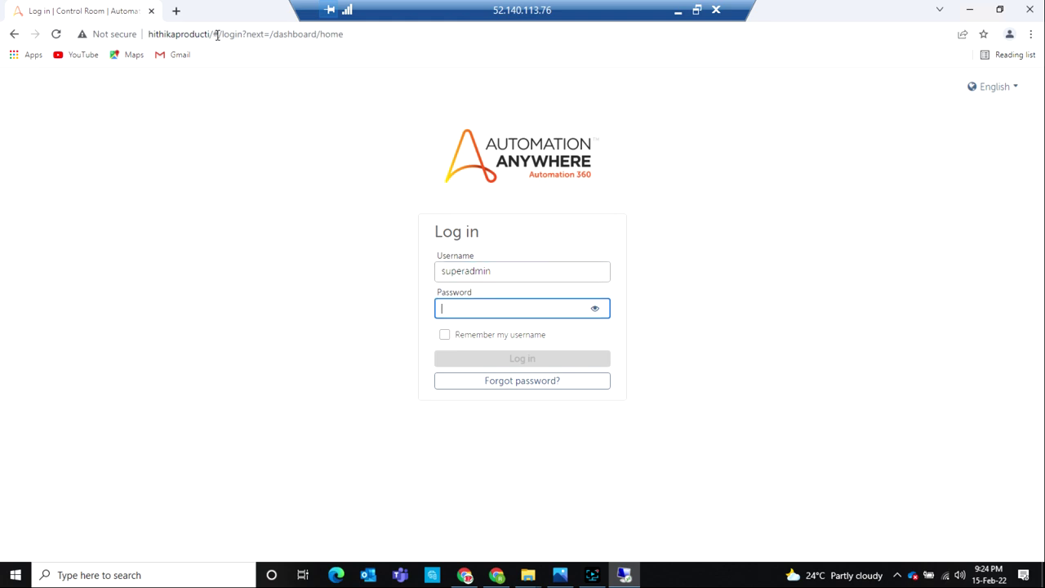
text(*)
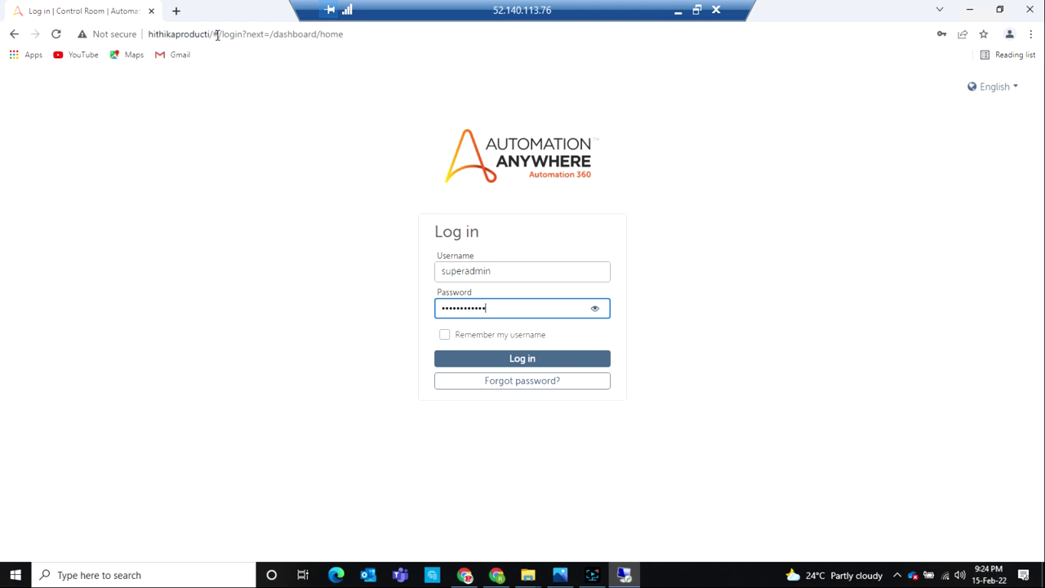
click(535, 361)
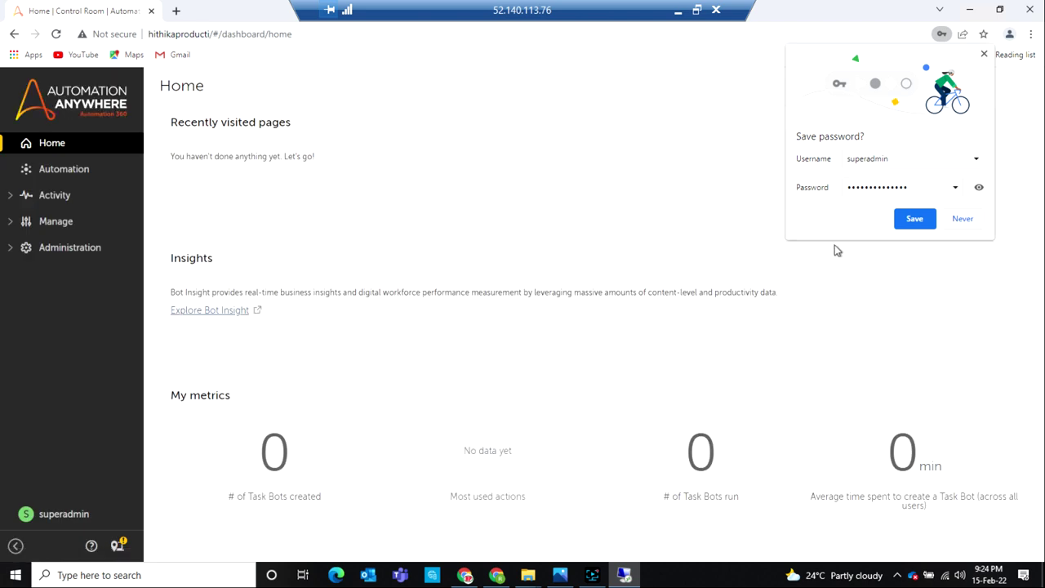
Decline saving the password, then browse the Automation and Audit log pages
click(963, 219)
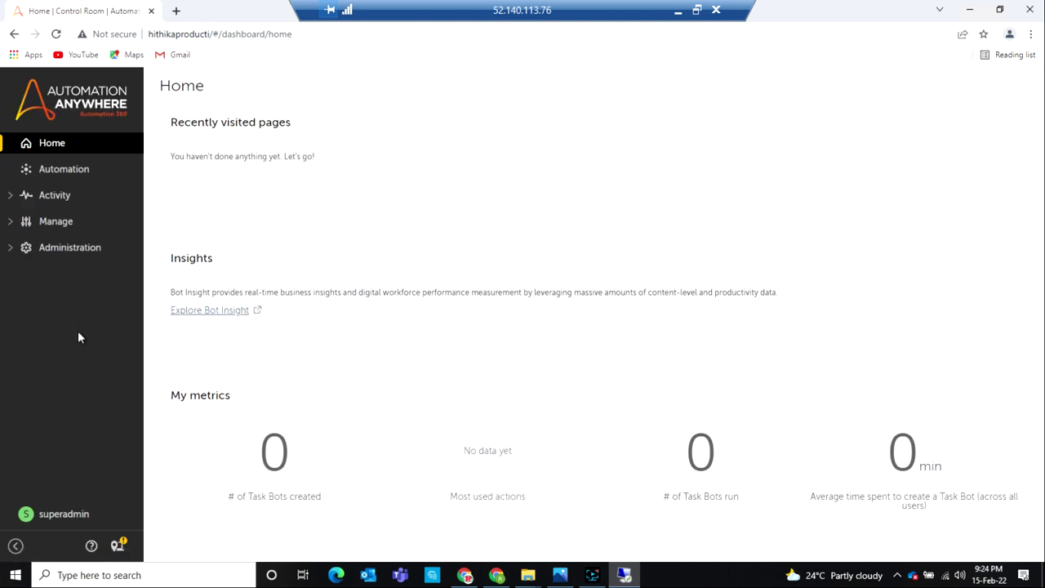
click(11, 252)
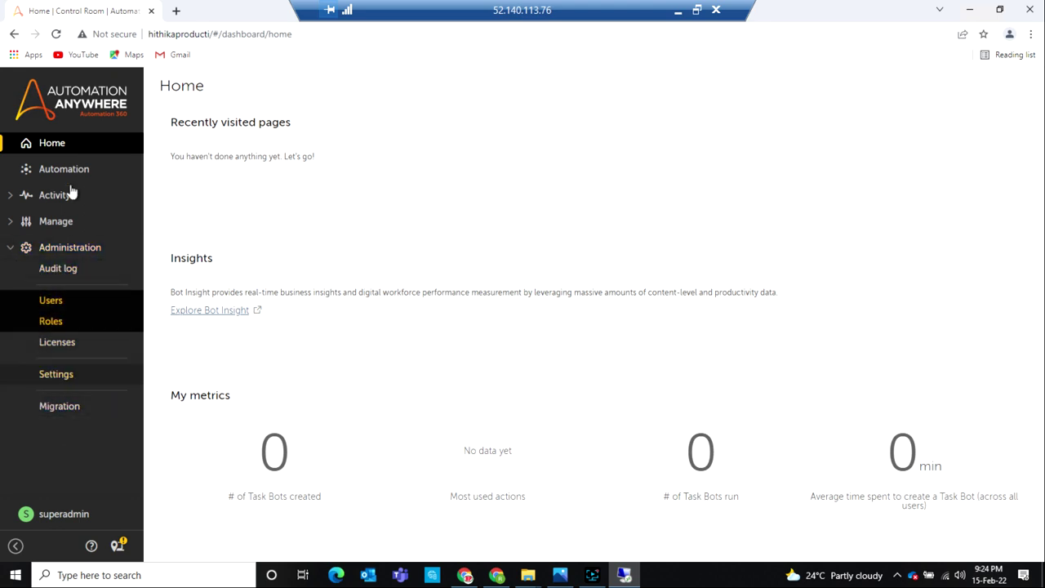
click(9, 198)
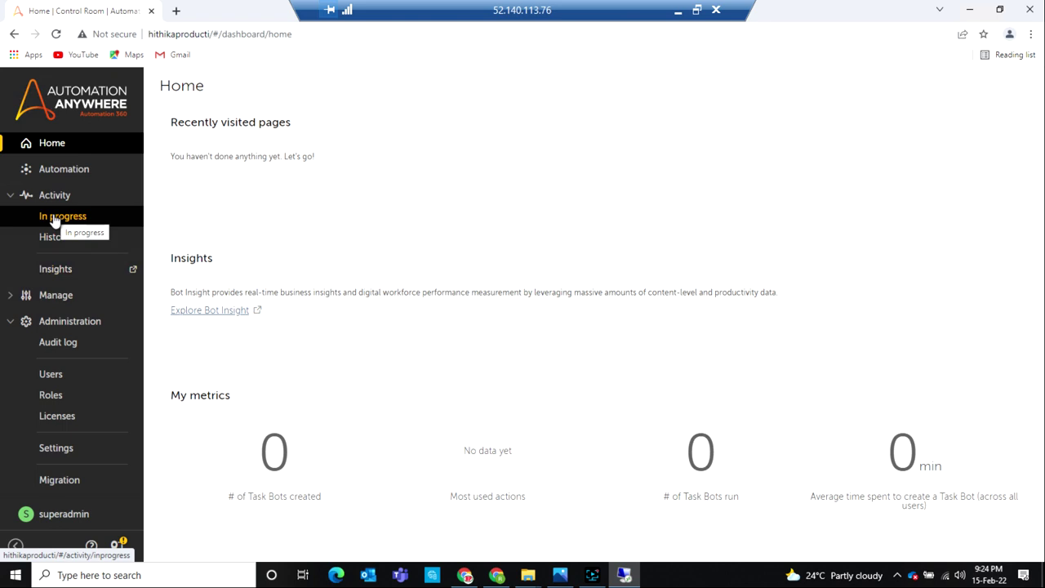
click(60, 172)
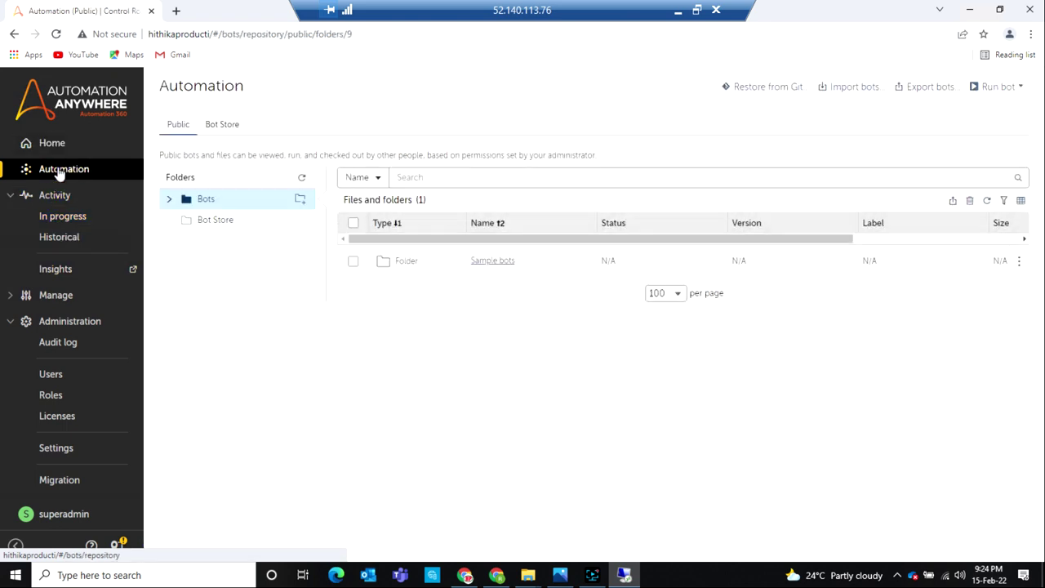
click(59, 343)
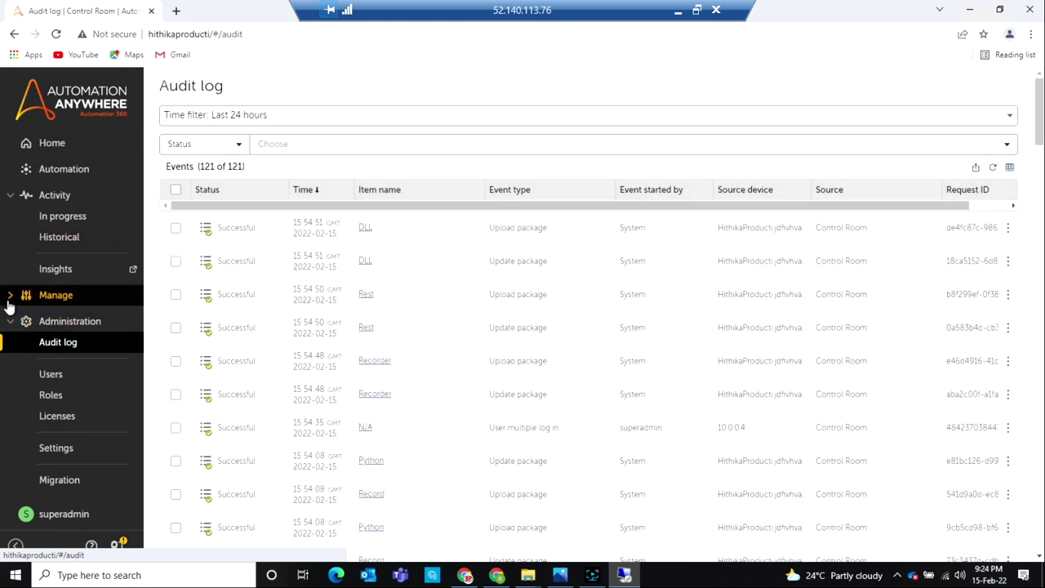
View the Users, Roles and Licenses pages, then minimize the remote desktop session
click(49, 380)
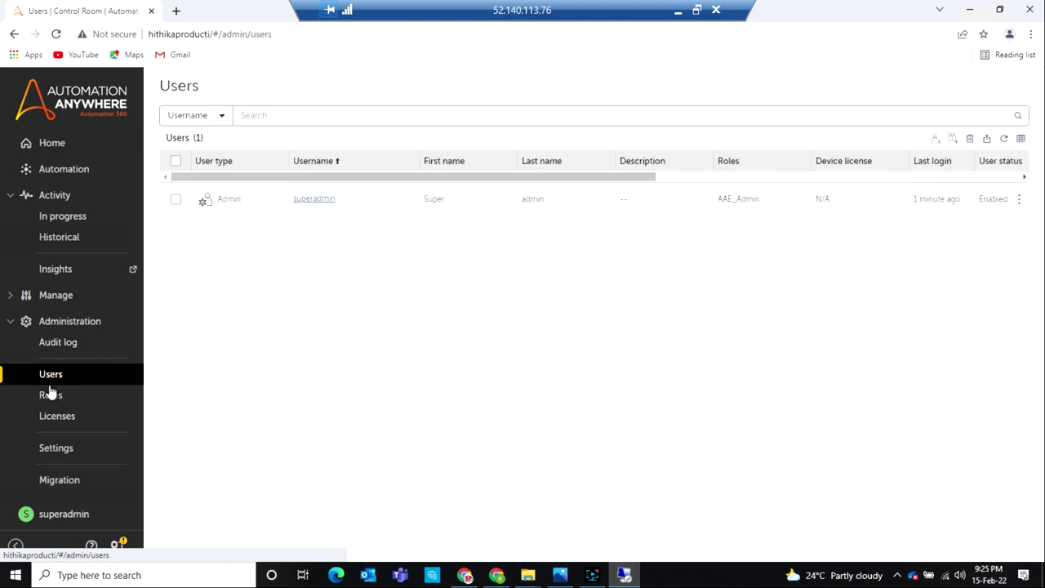
click(49, 399)
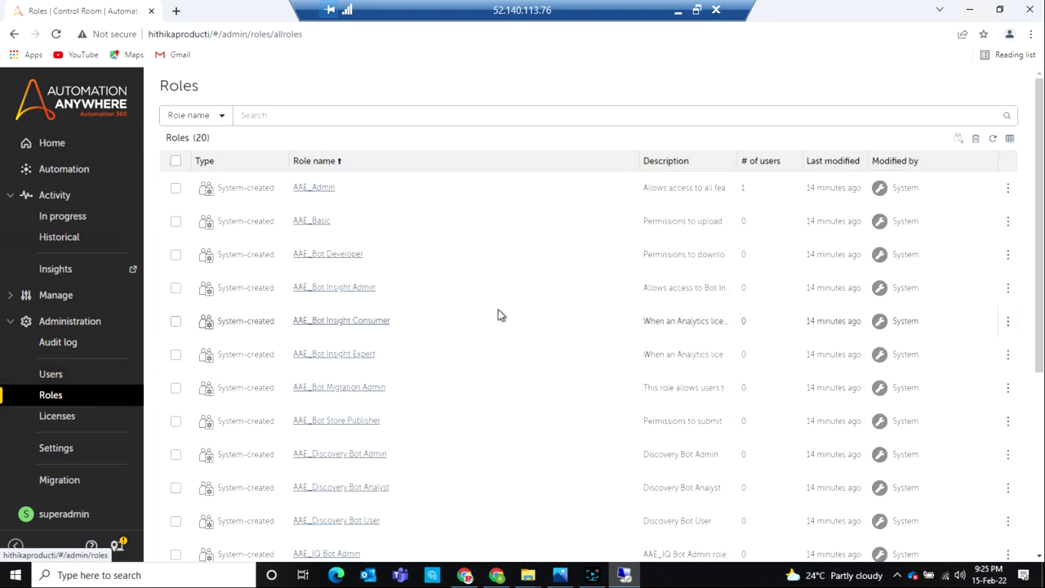
scroll(498, 313, down, 4)
scroll(498, 313, up, 4)
click(56, 422)
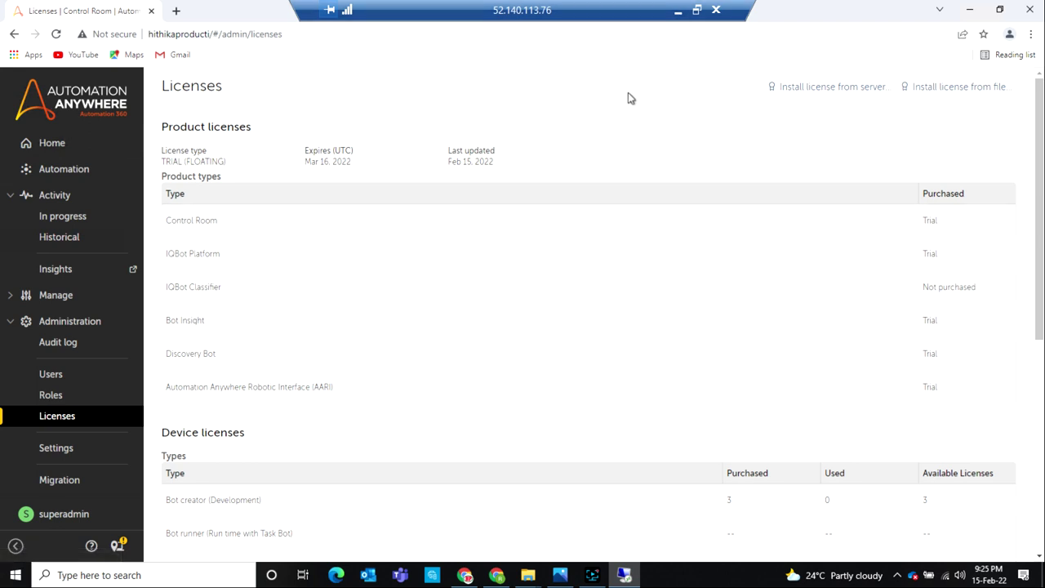
click(676, 11)
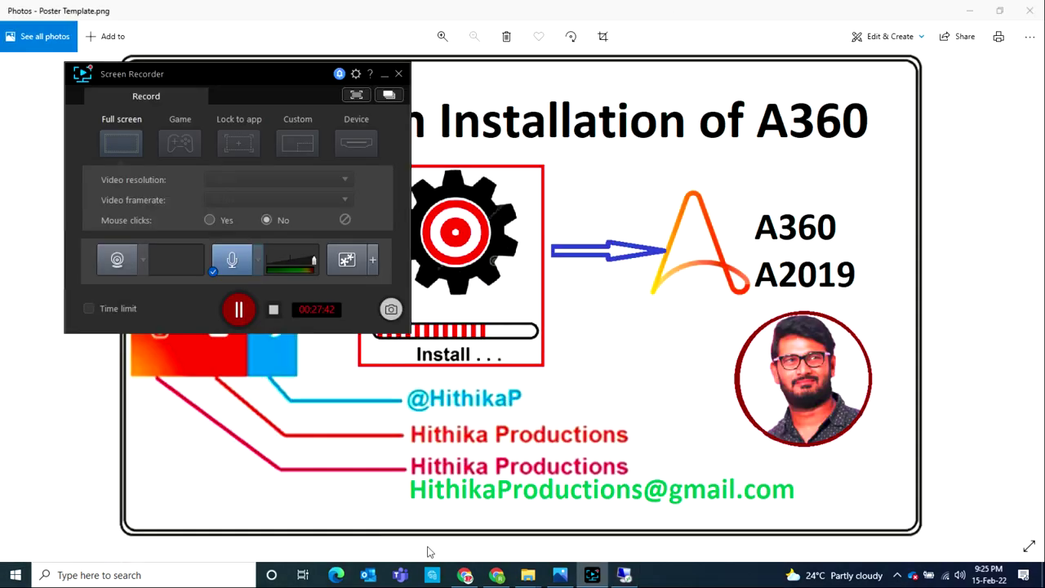
Open the local Downloads folder sorted by date modified, newest first
mouse_move(527, 576)
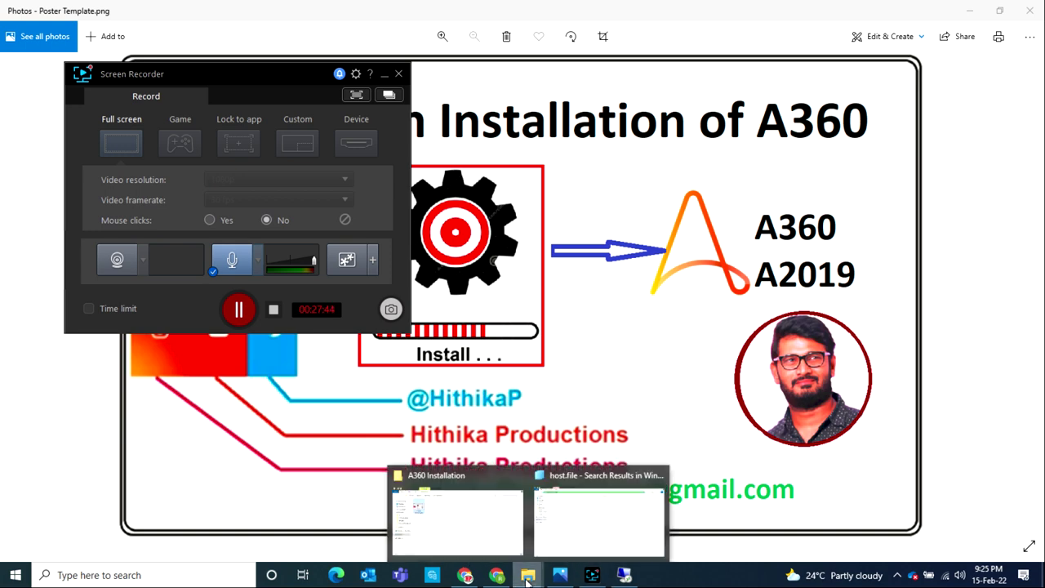
click(557, 533)
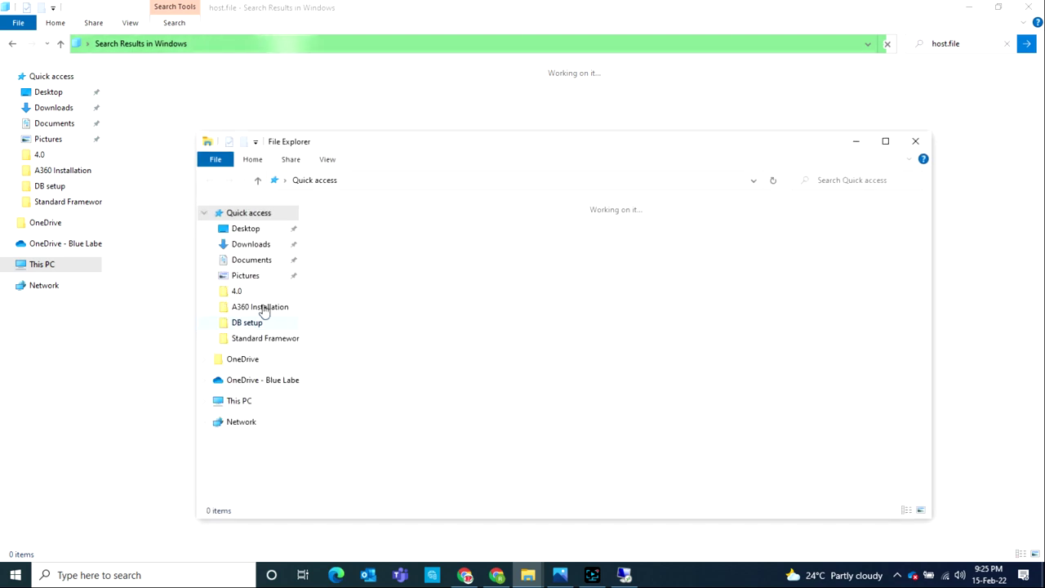
click(248, 245)
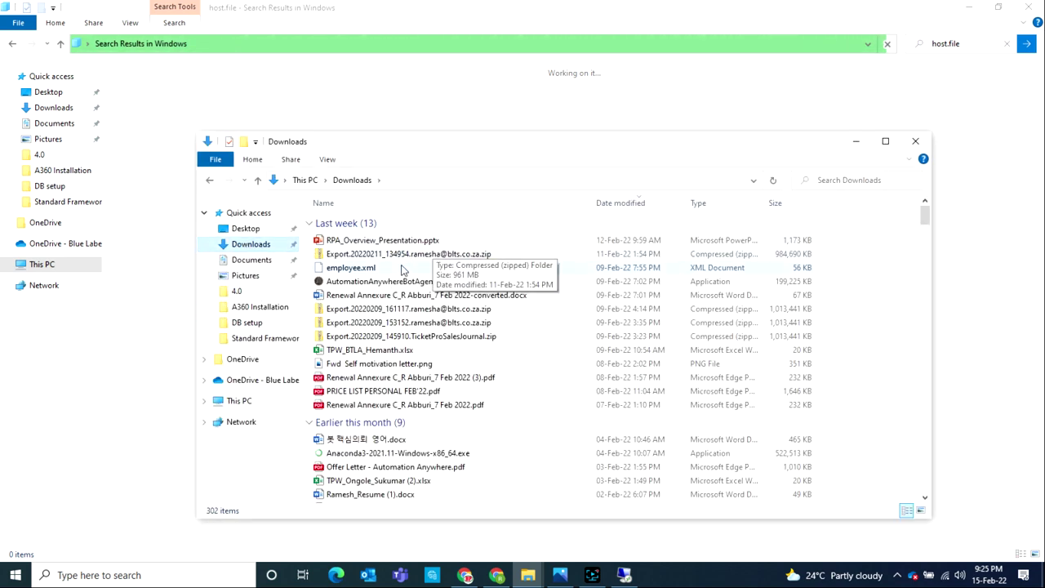
click(626, 204)
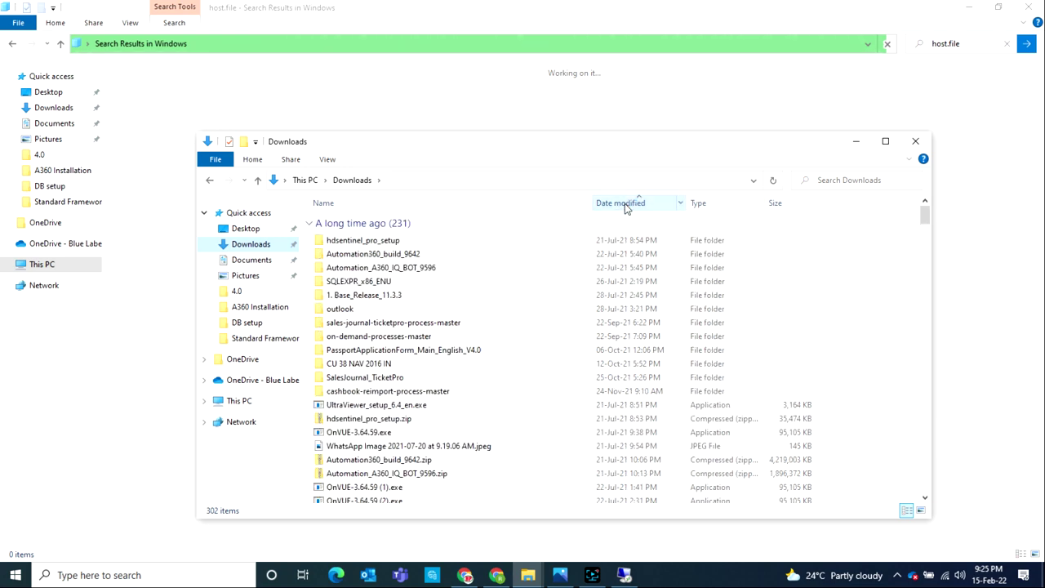
click(626, 205)
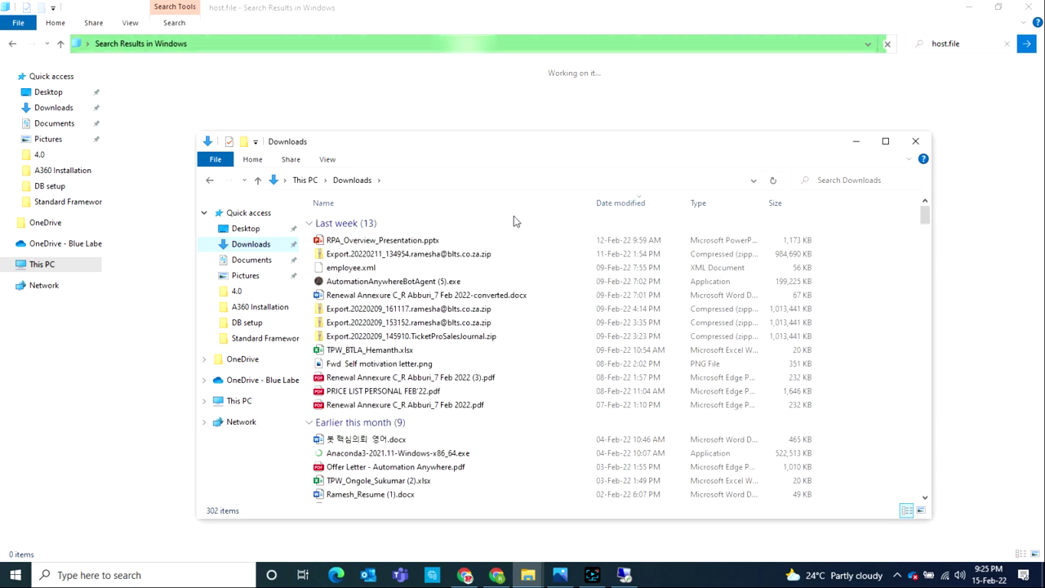
Select the A360 license file on the local desktop and switch back to the remote server
key(super+d)
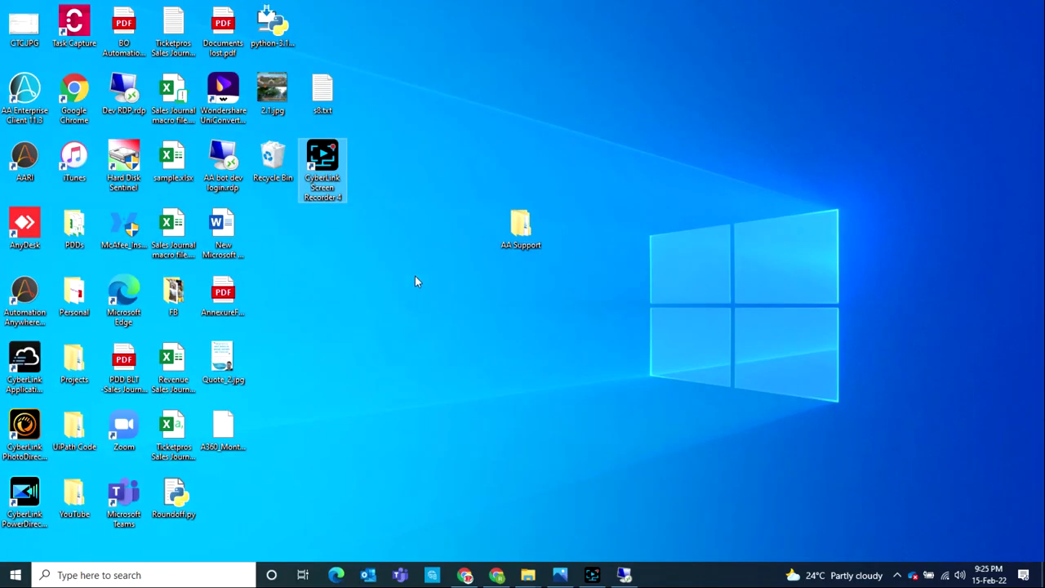
click(219, 442)
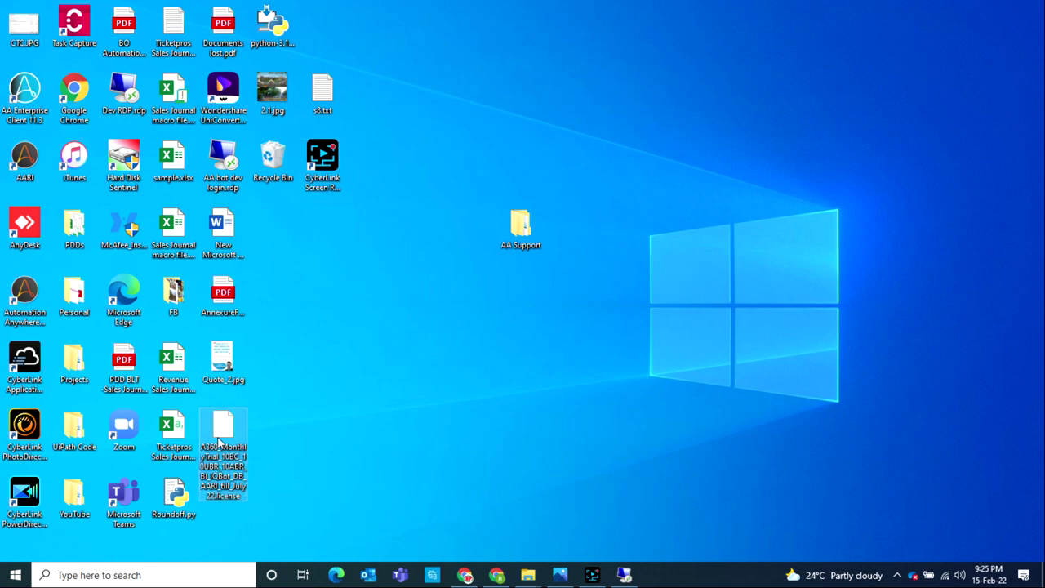
click(623, 574)
click(970, 10)
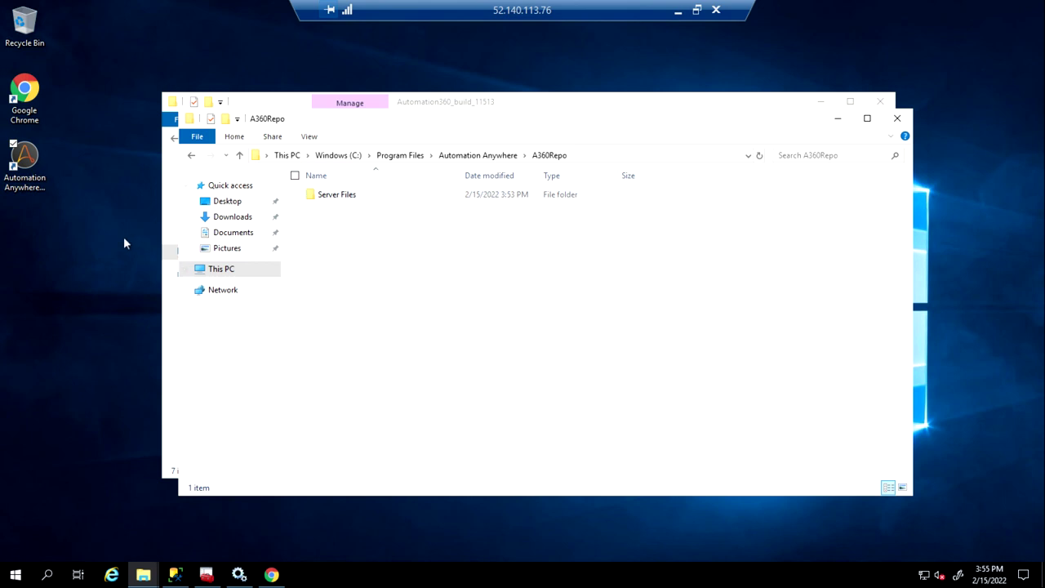
Paste the license file onto the server desktop and return to Chrome's Licenses page
click(115, 289)
key(ctrl+v)
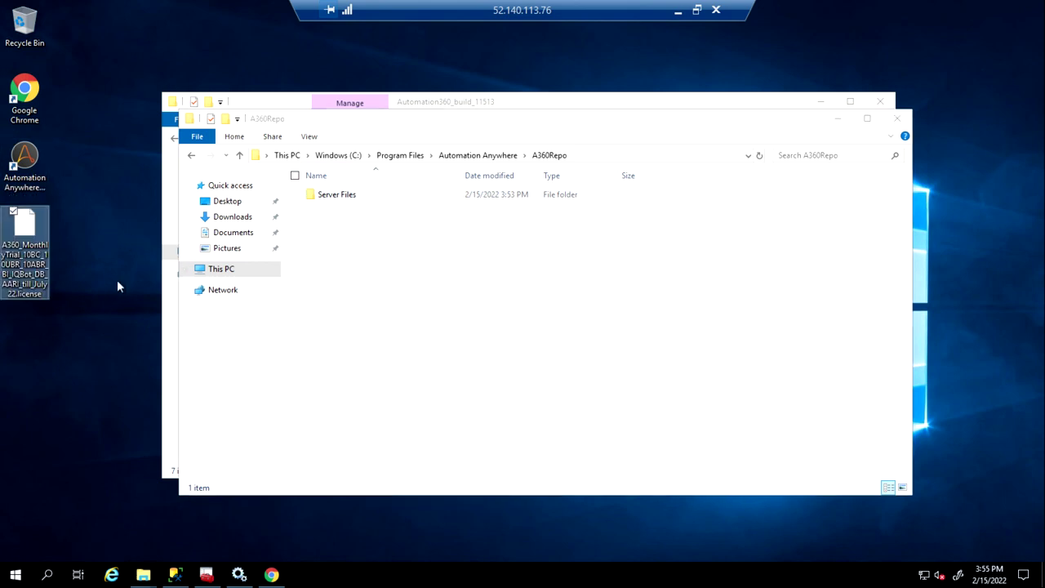
click(271, 575)
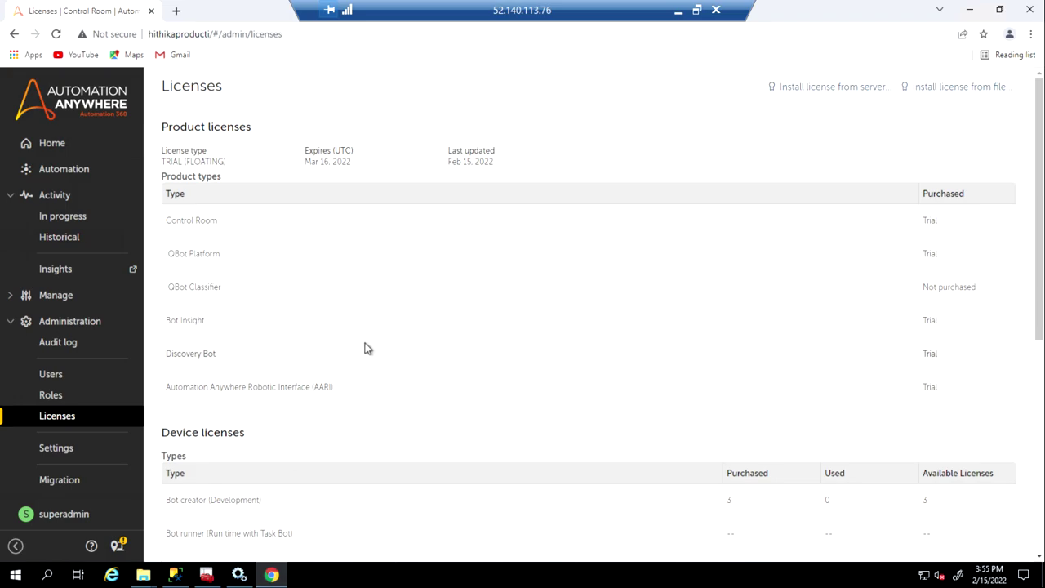
click(969, 96)
click(894, 89)
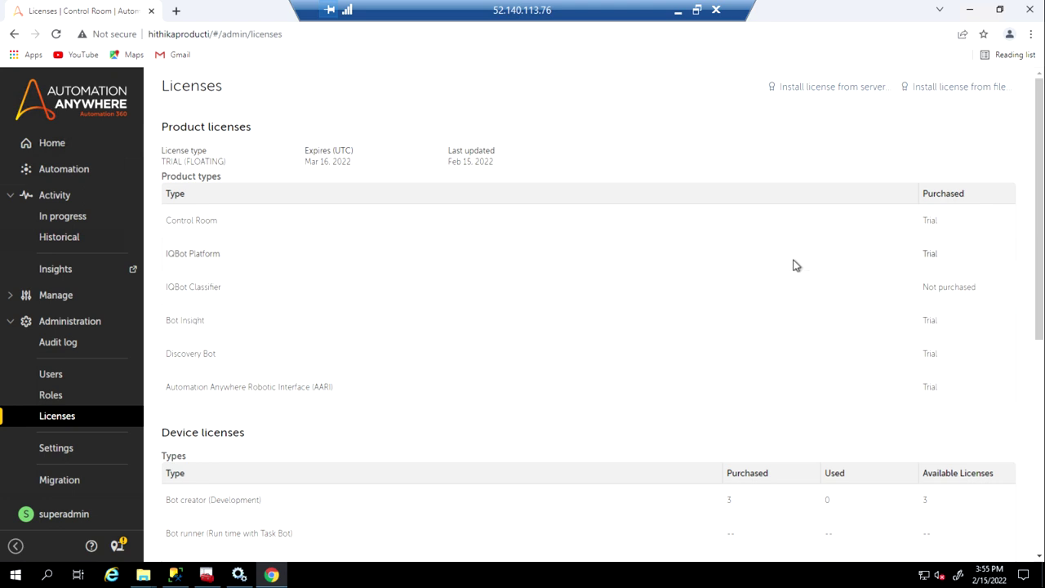
Review the Licenses page, highlighting the Last updated date and the Mar 16, 2022 trial expiry
scroll(934, 402, down, 3)
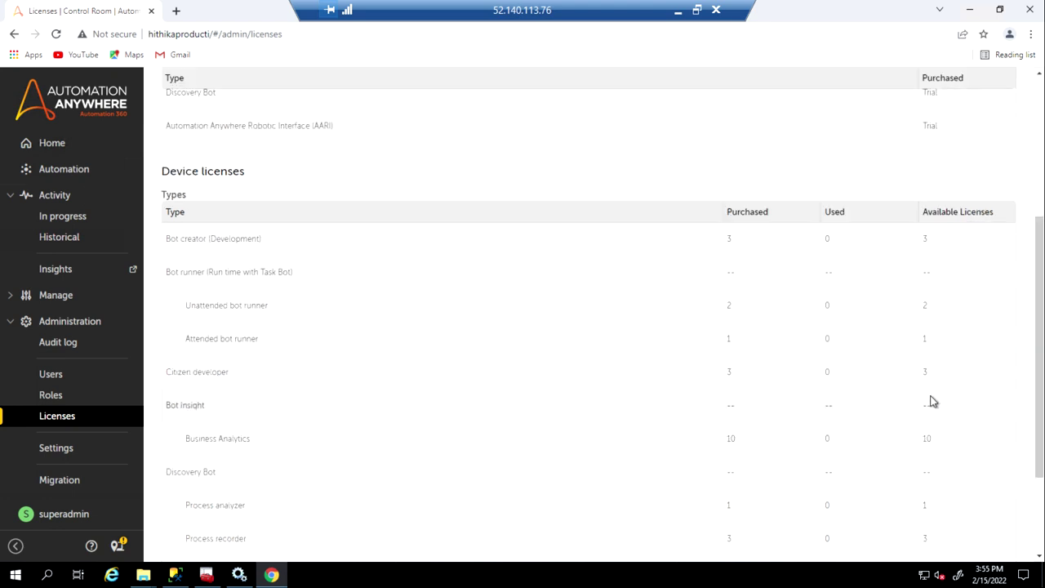
scroll(933, 402, down, 2)
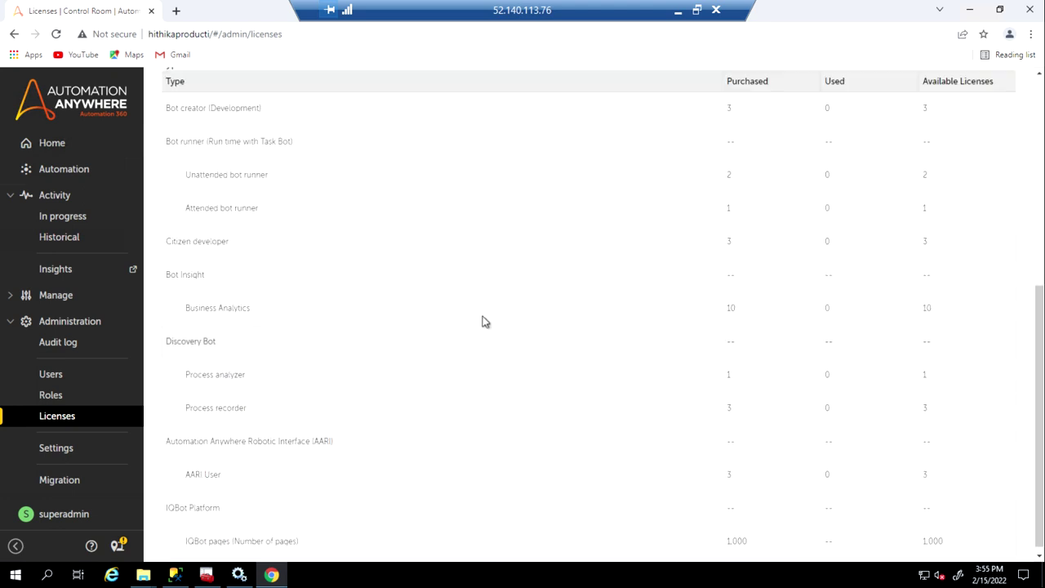
scroll(735, 425, down, 1)
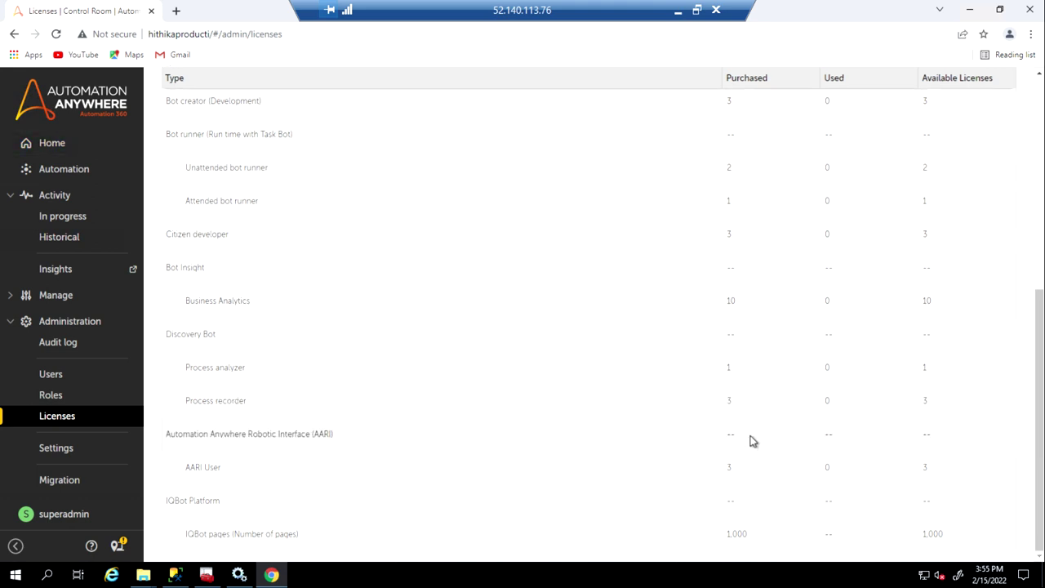
scroll(778, 407, up, 3)
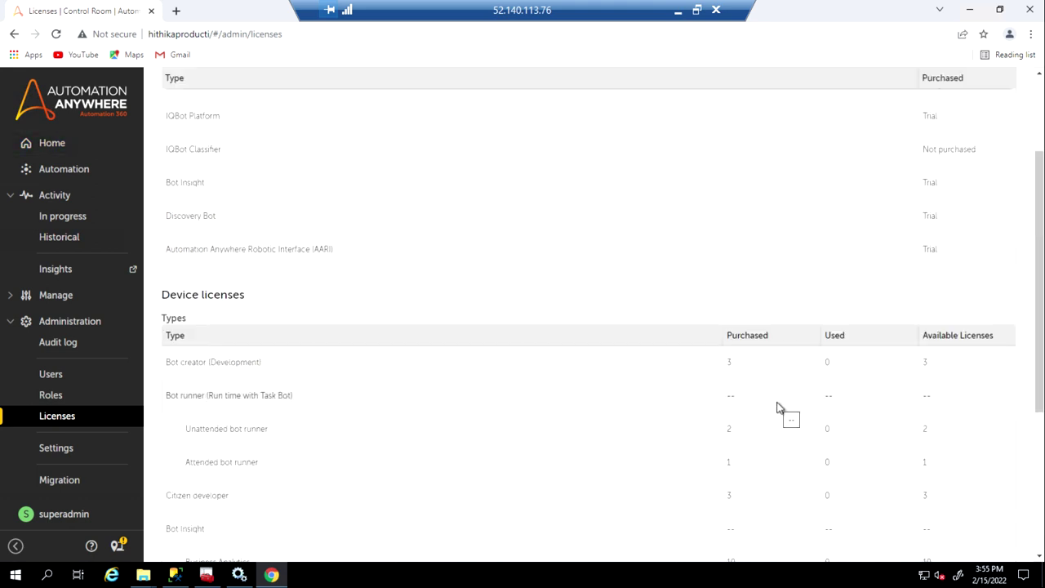
scroll(778, 408, up, 2)
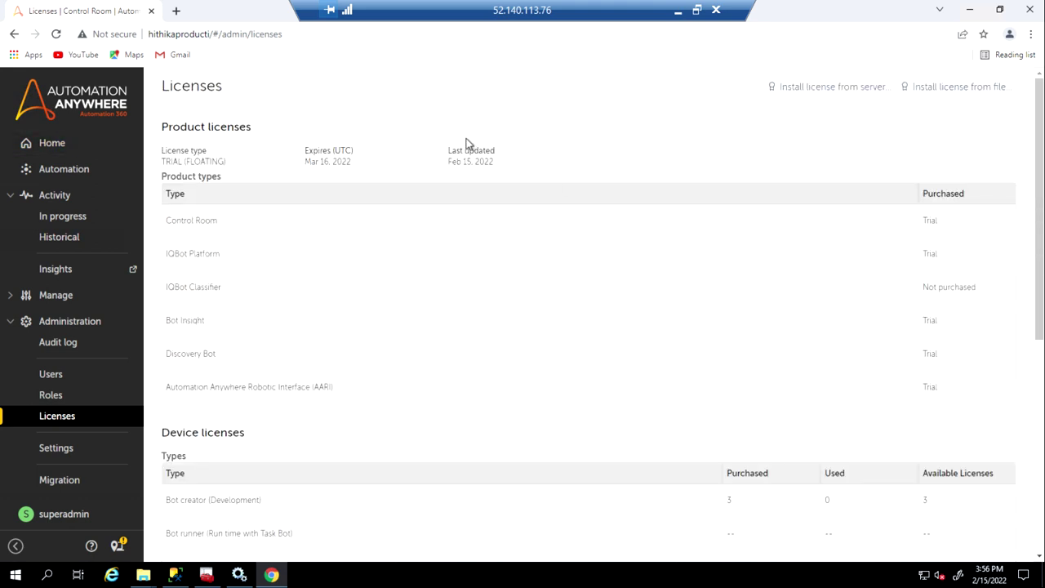
drag(495, 163, 462, 170)
drag(359, 168, 315, 168)
Install the A360 .license file from the server desktop via Install license from file
click(960, 88)
click(1013, 128)
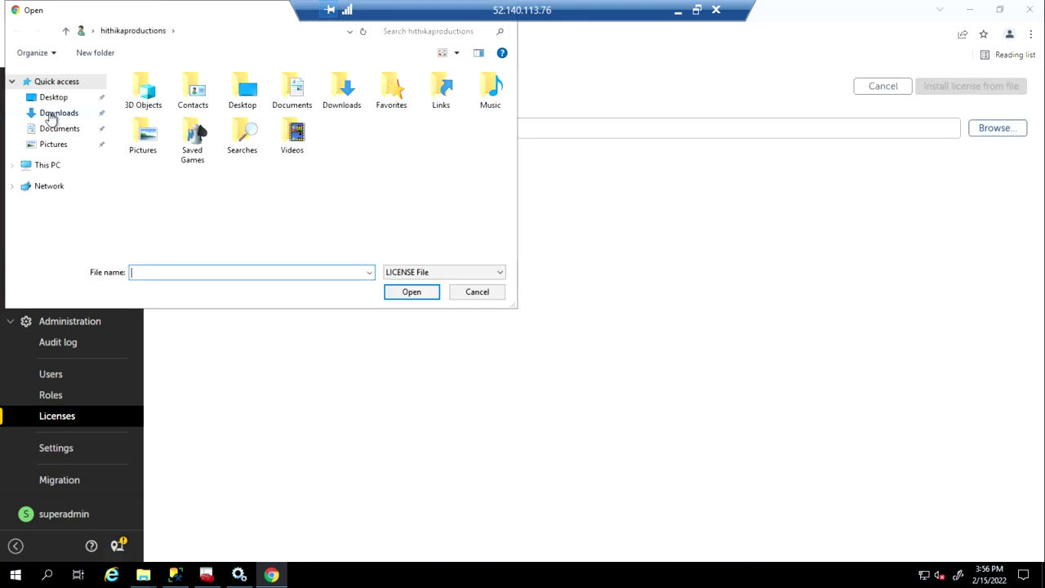
click(51, 98)
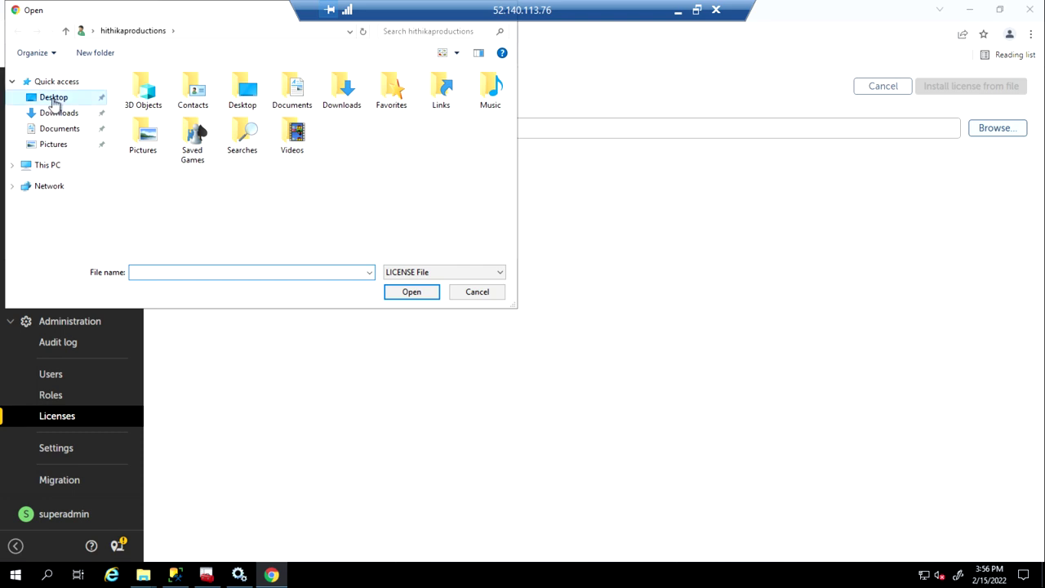
click(196, 92)
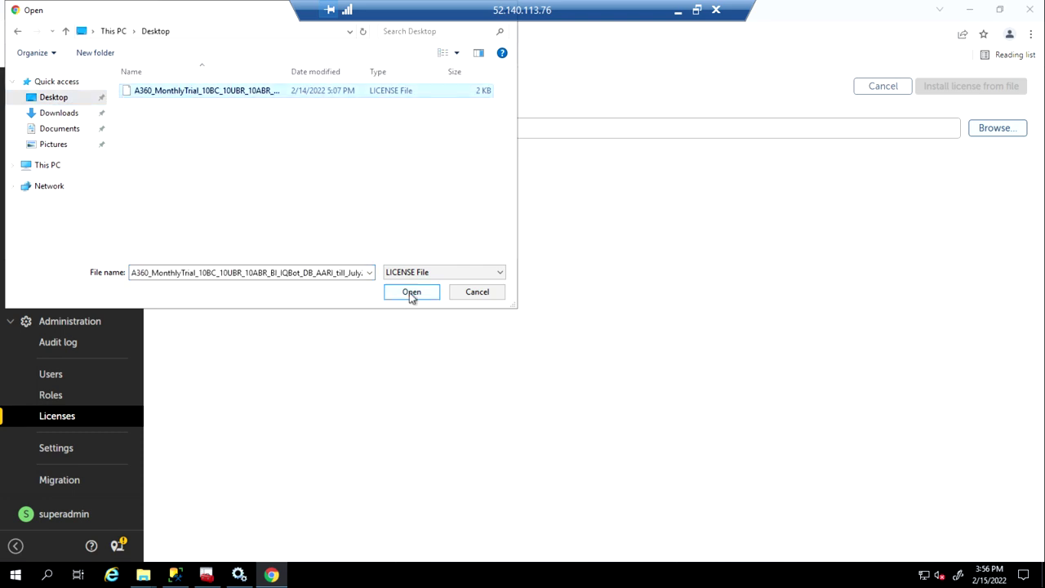
click(410, 294)
click(985, 88)
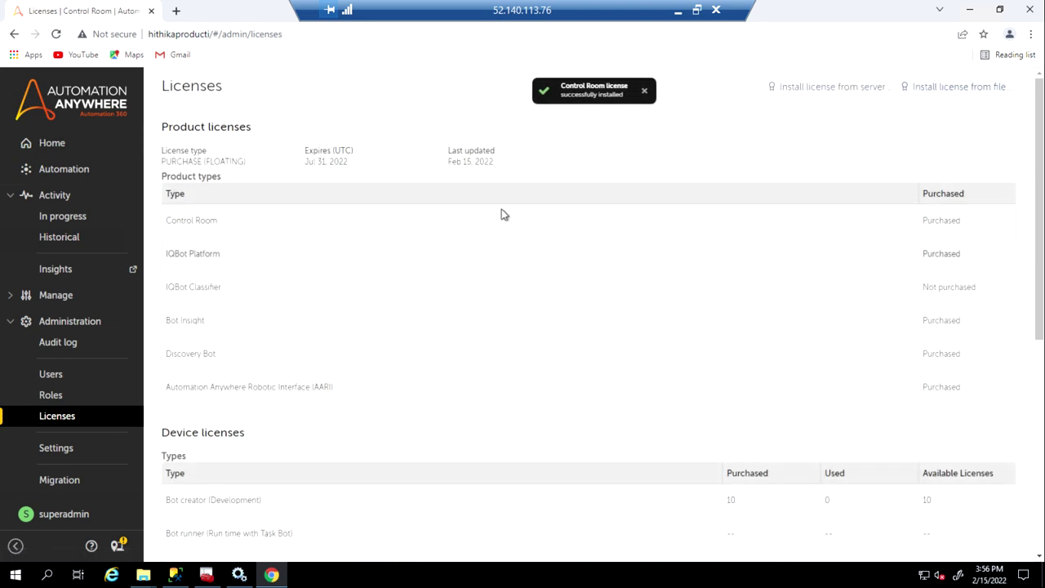
Check the new Jul 31, 2022 expiry, 10 licenses per bot type and 10,000 IQBot pages
drag(314, 172, 303, 166)
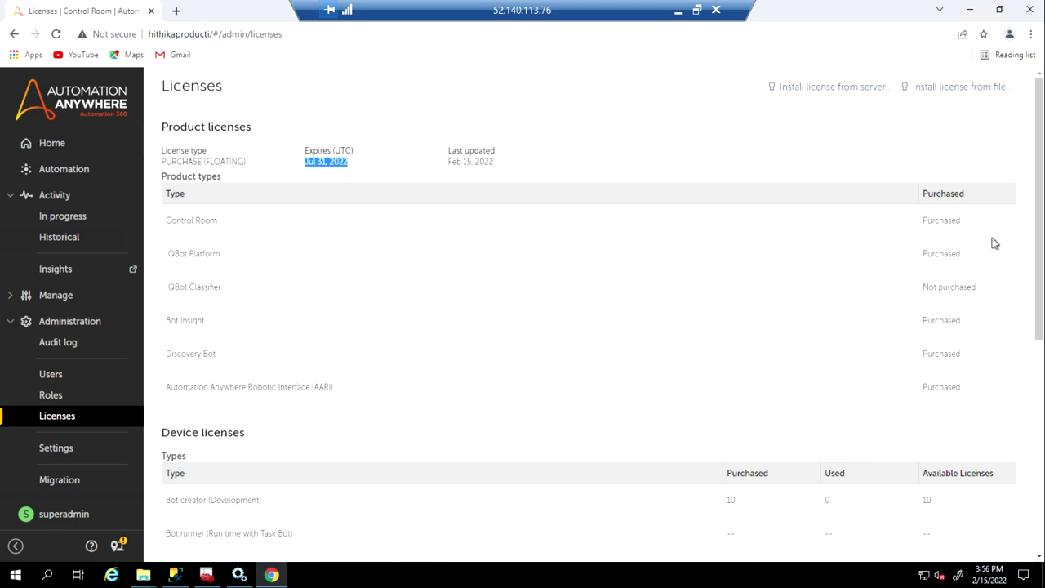
drag(1040, 298, 1040, 461)
double_click(925, 194)
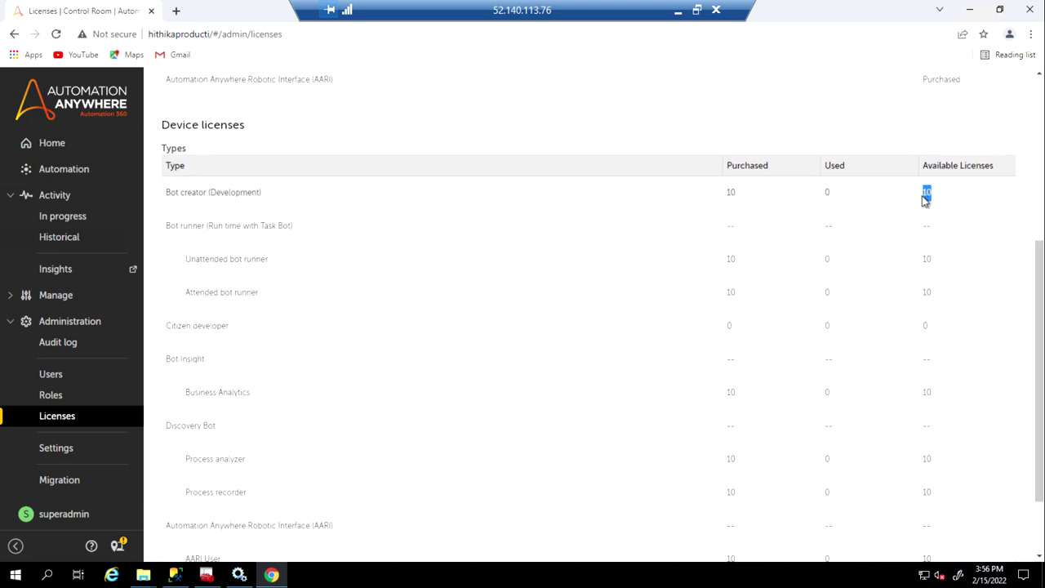
double_click(935, 260)
double_click(936, 291)
scroll(941, 336, down, 1)
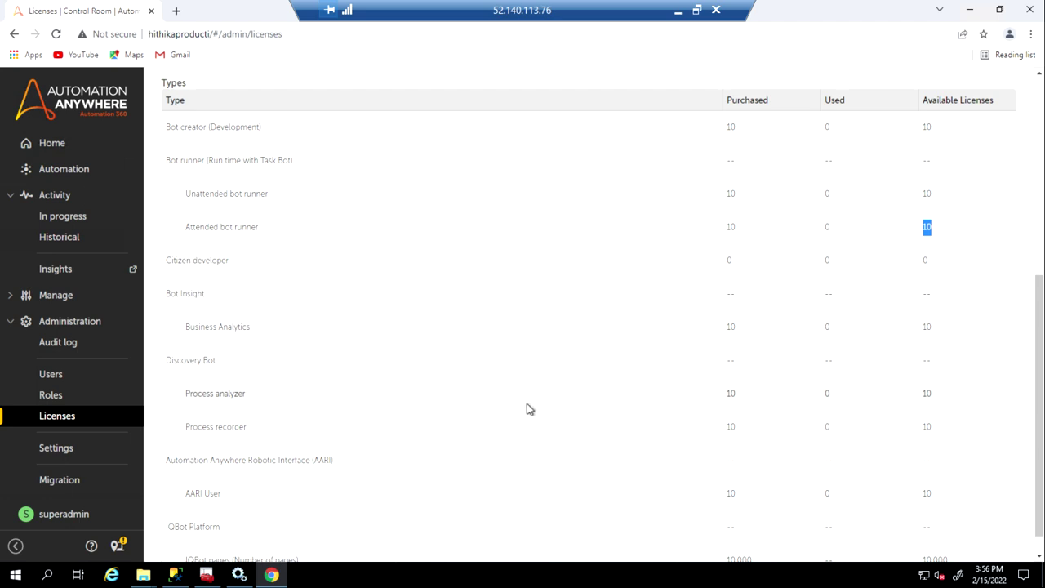
scroll(727, 451, down, 1)
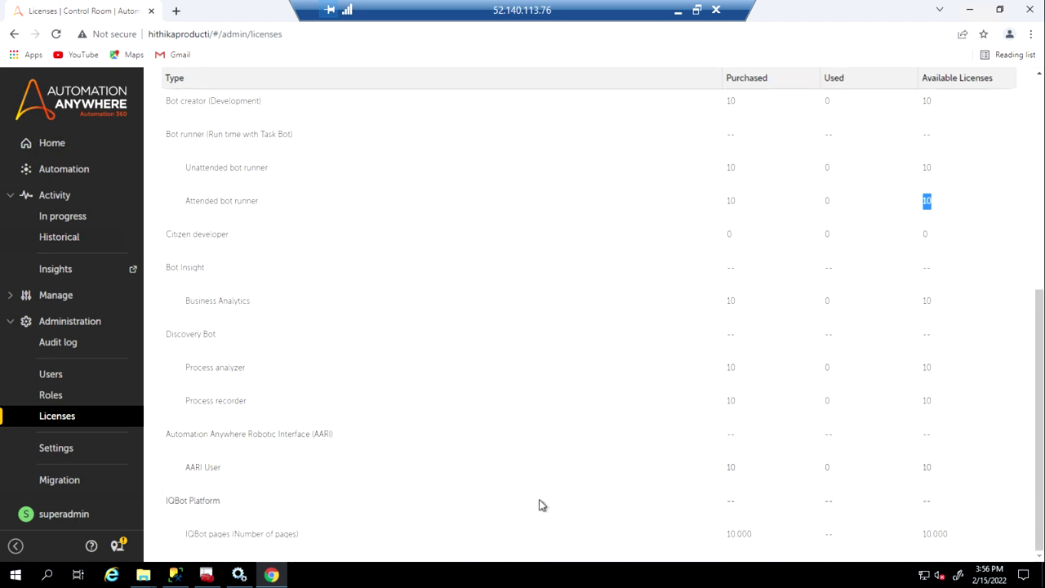
drag(952, 536, 912, 540)
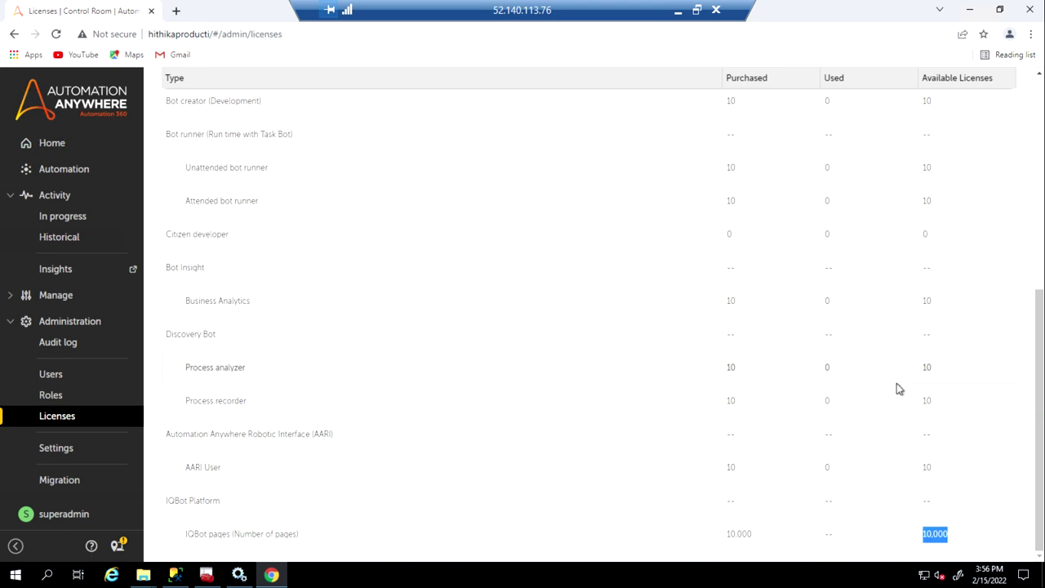
scroll(896, 383, up, 5)
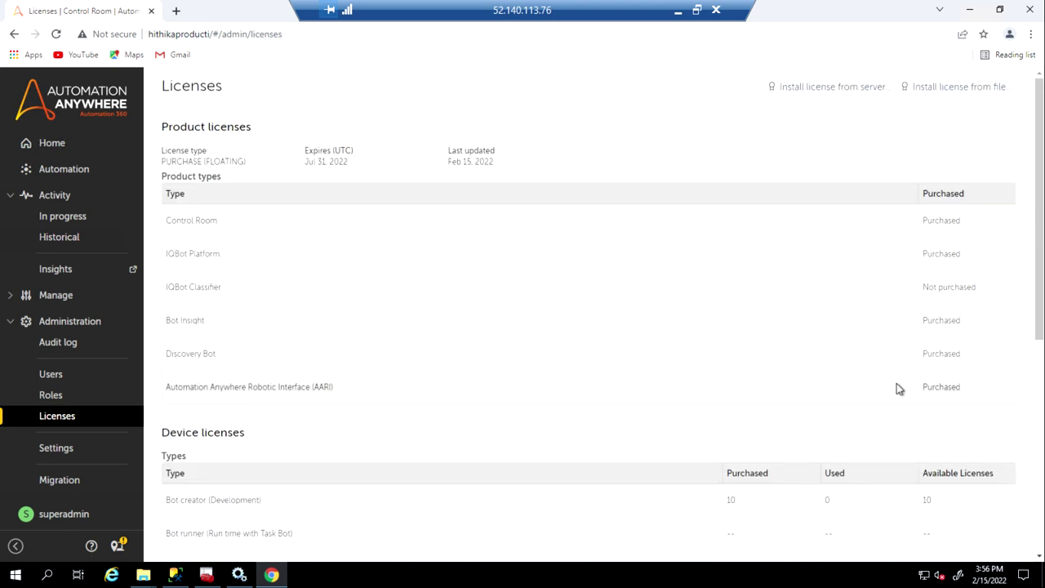
Review the Git integration section in Control Room Settings, then return to the Home dashboard
click(59, 459)
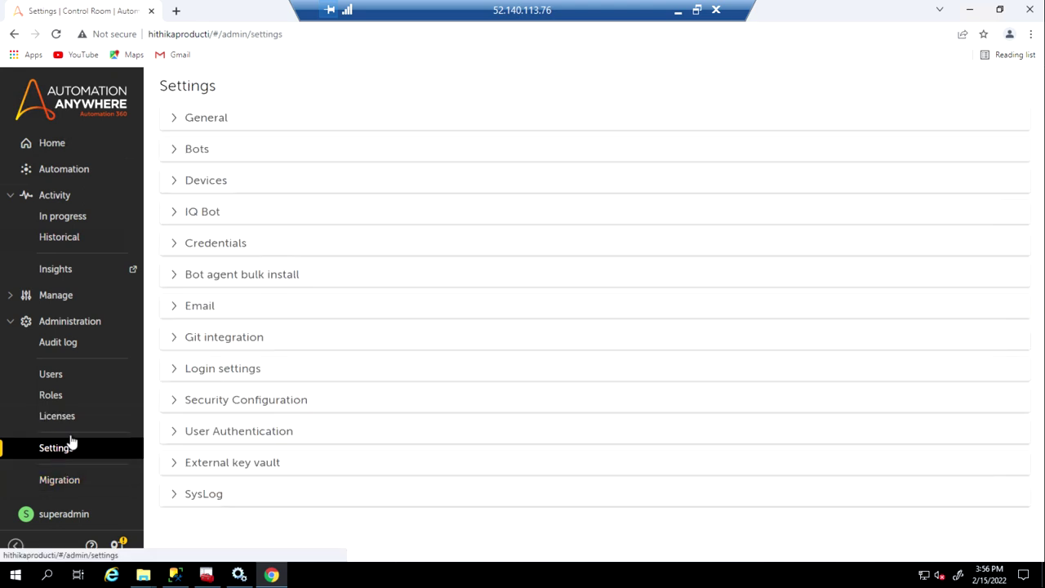
click(173, 342)
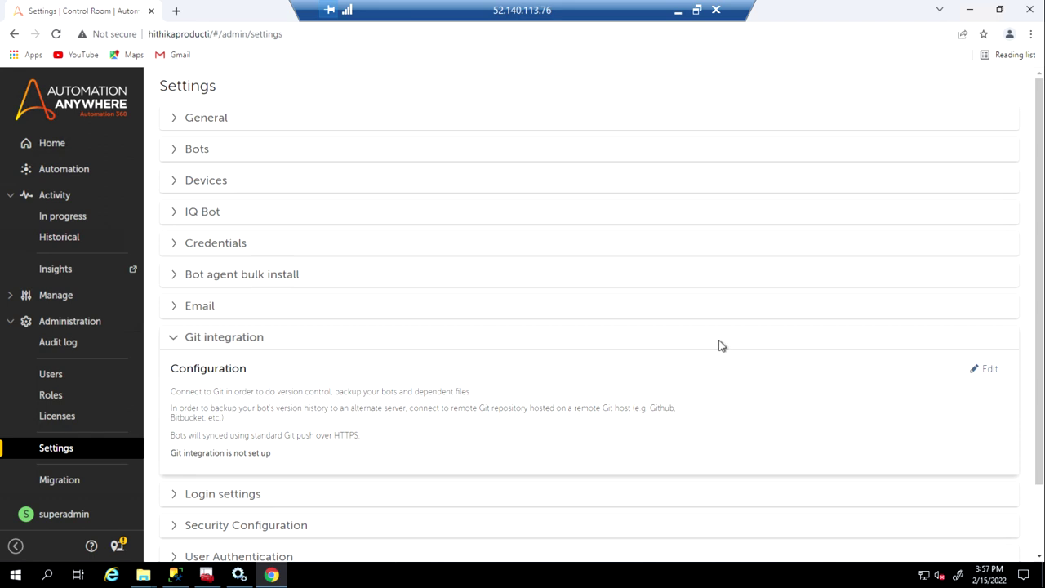
click(53, 143)
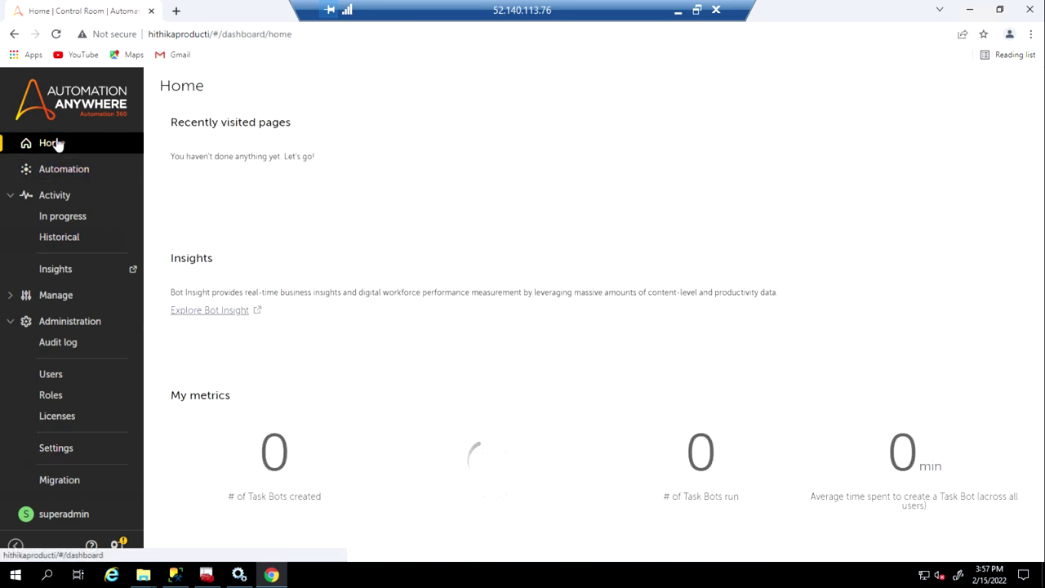
Select the Control Room dashboard URL in Chrome's address bar
click(337, 36)
key(ctrl+c)
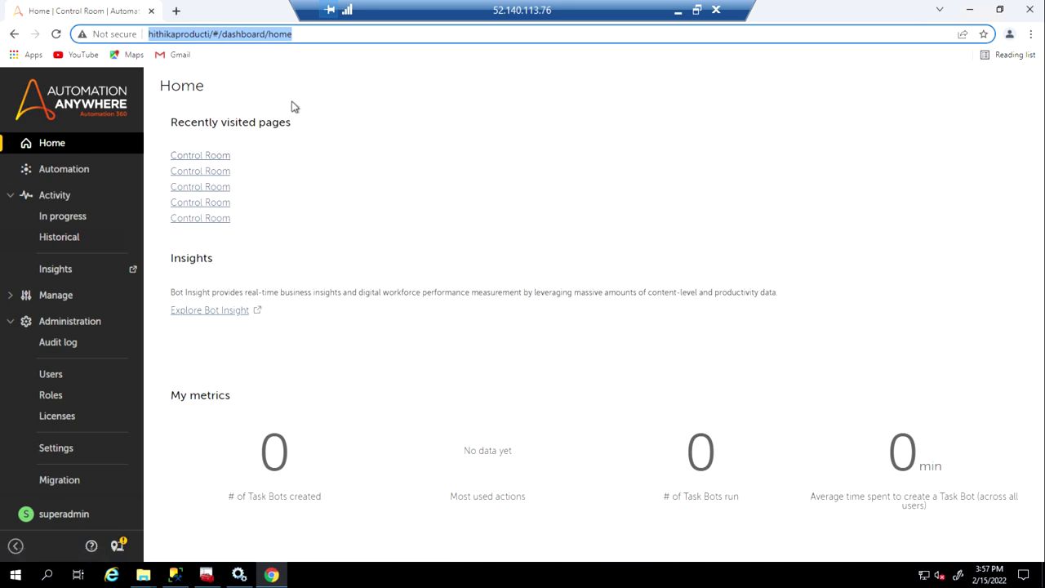
click(678, 11)
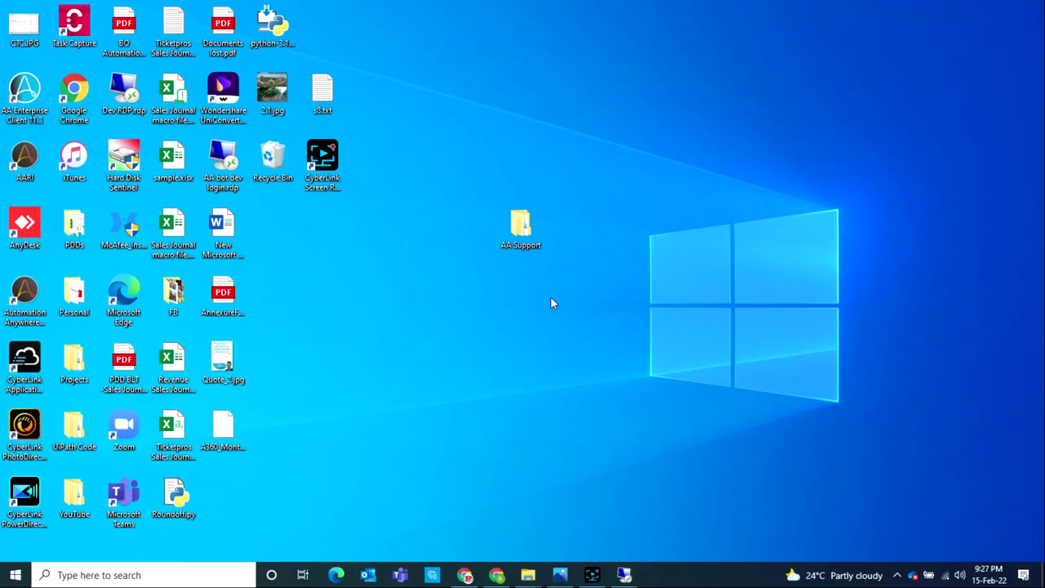
click(463, 575)
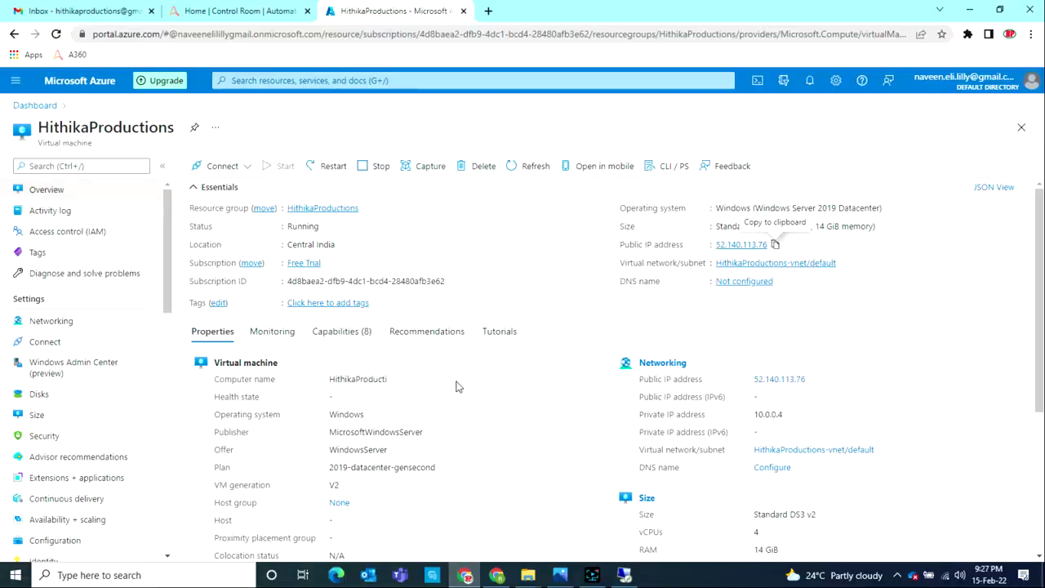
click(488, 11)
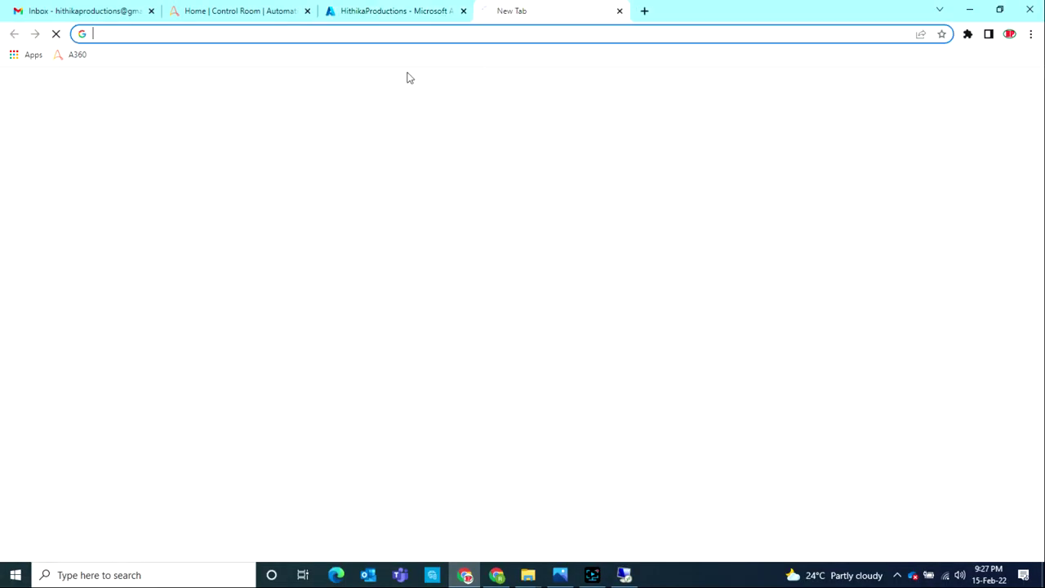
key(ctrl+v)
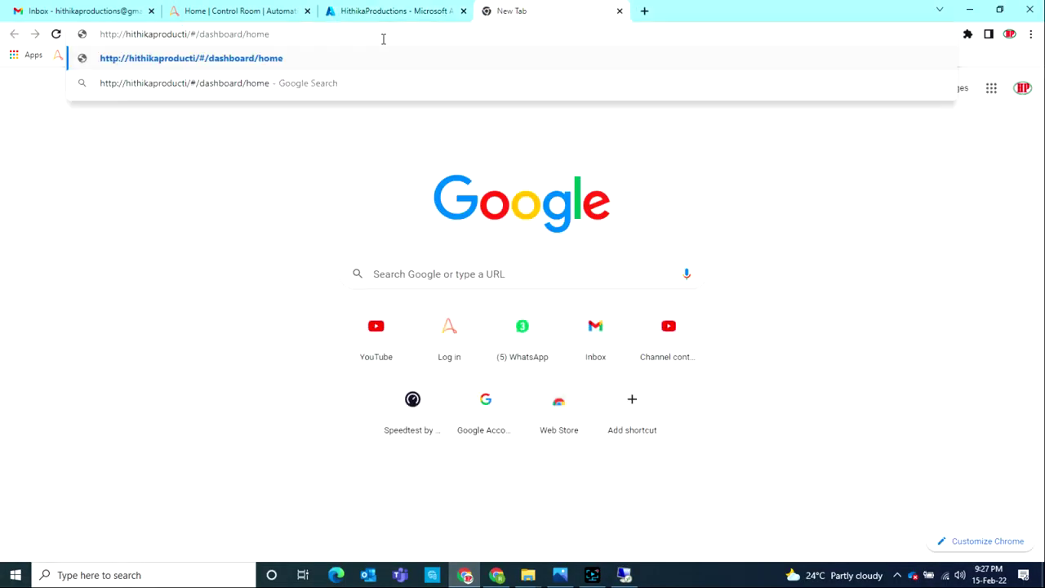
key(Return)
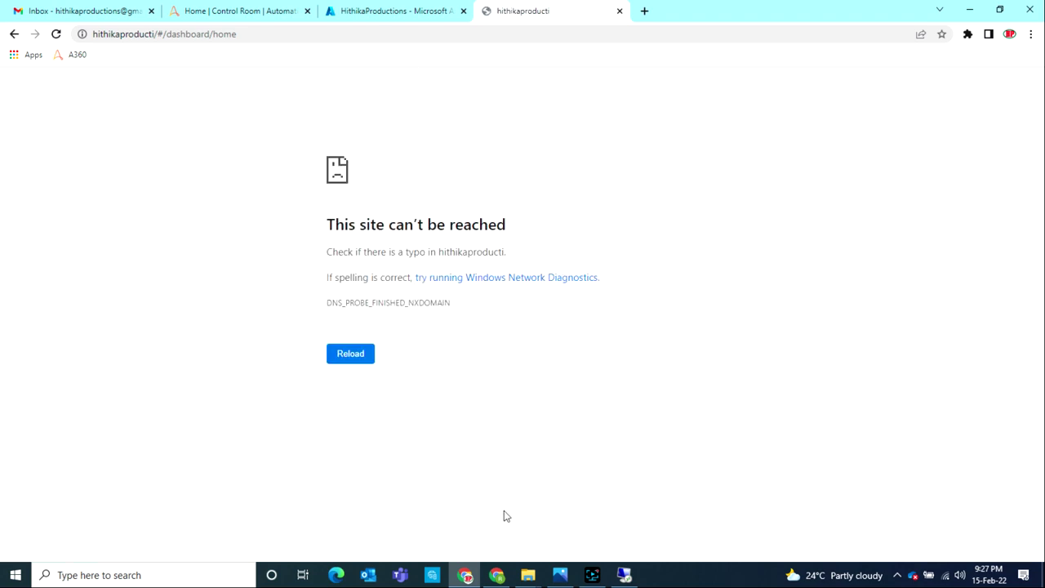
Check the host.file search window, then return to the Azure virtual machine tab
mouse_move(528, 575)
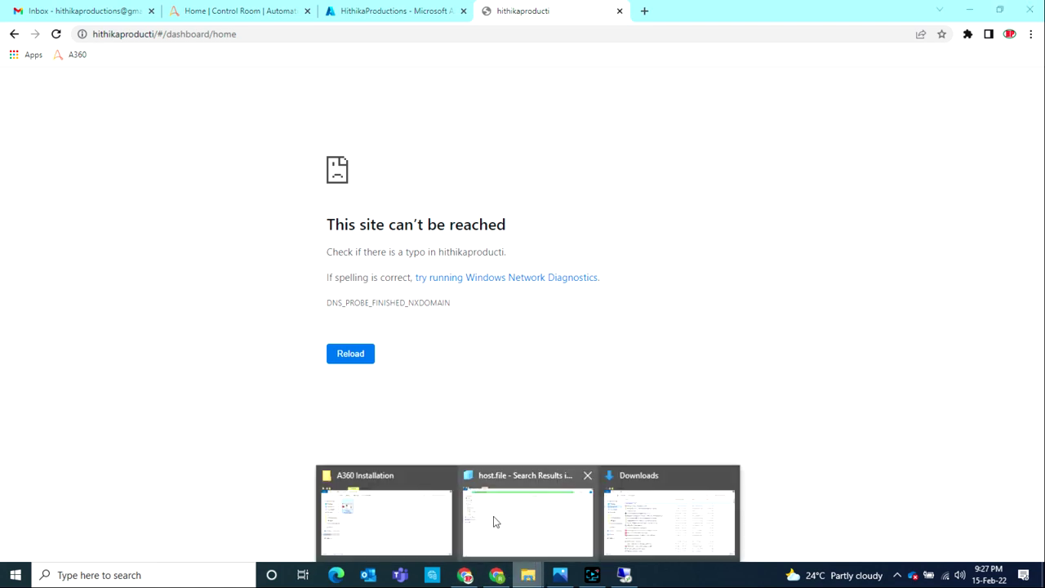
click(483, 519)
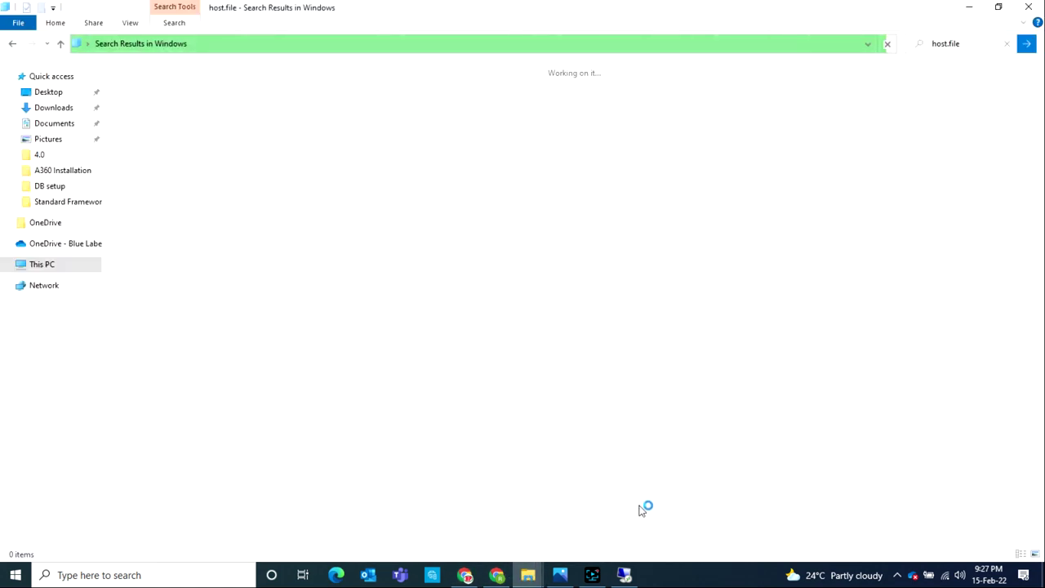
click(490, 579)
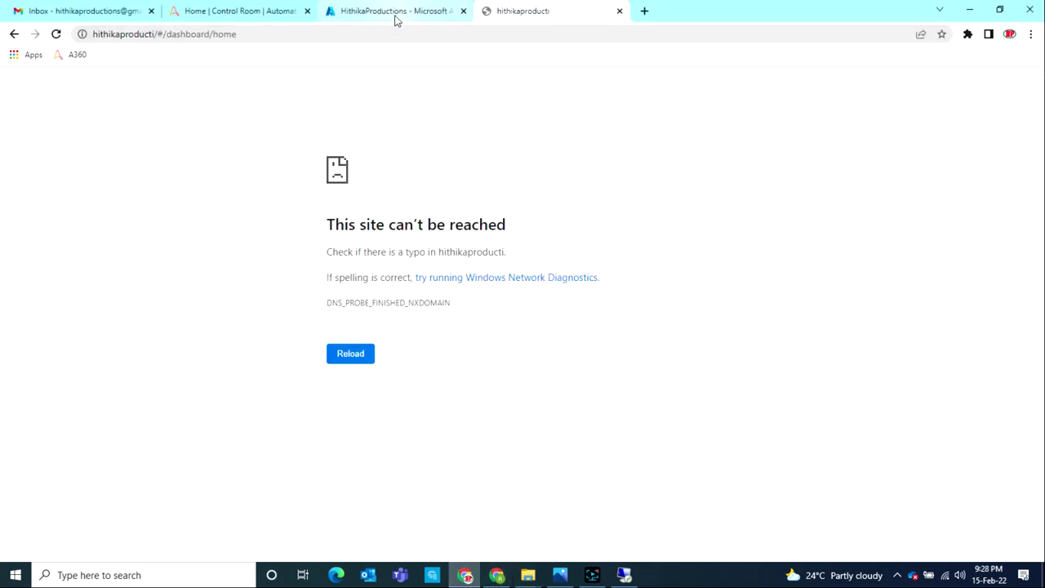
click(395, 13)
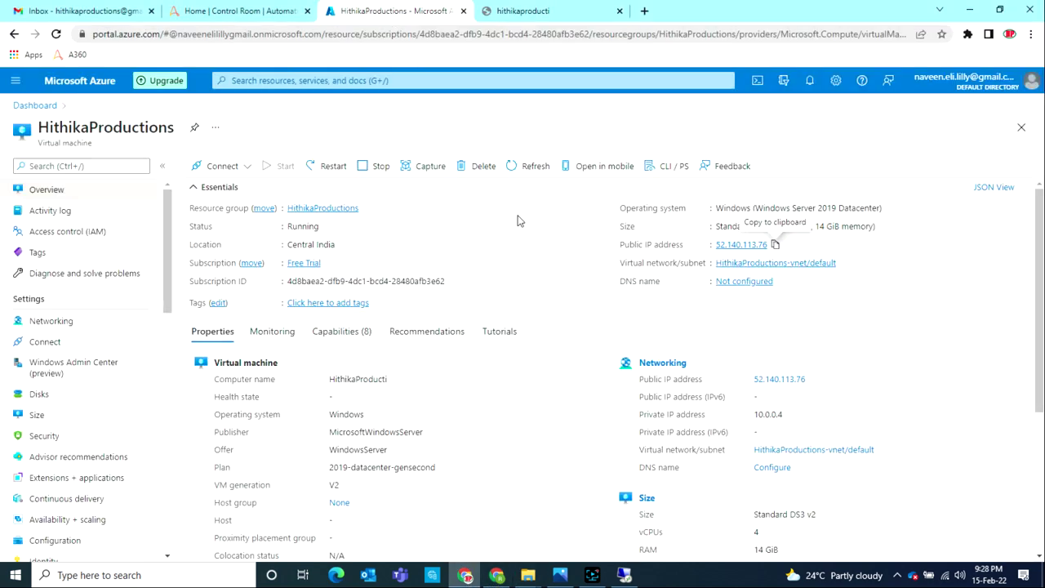
scroll(511, 270, down, 3)
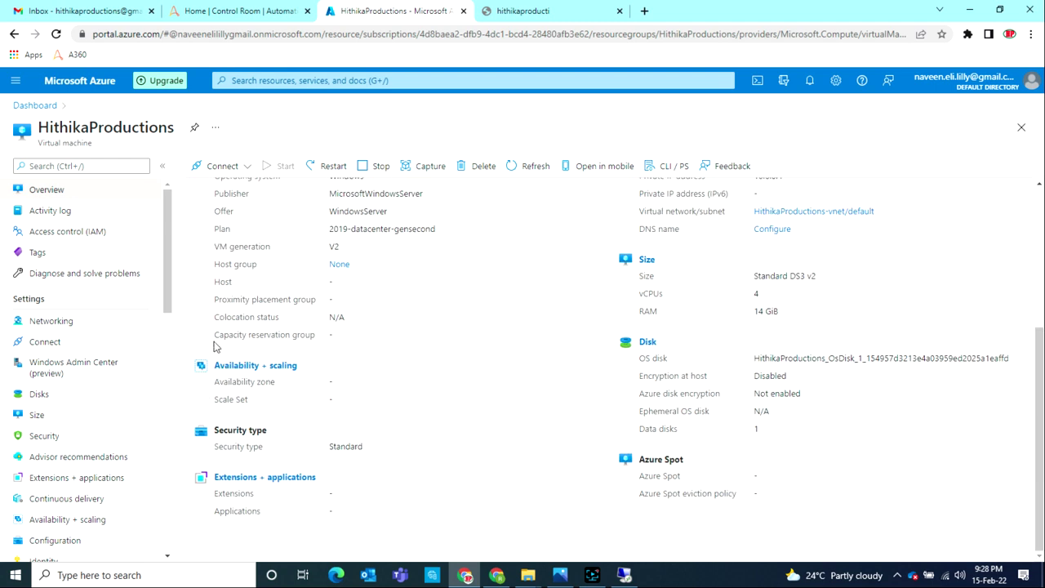
drag(165, 279, 177, 367)
Open the HithikaProductions VM's Configuration page and scroll through its settings and sidebar
click(75, 251)
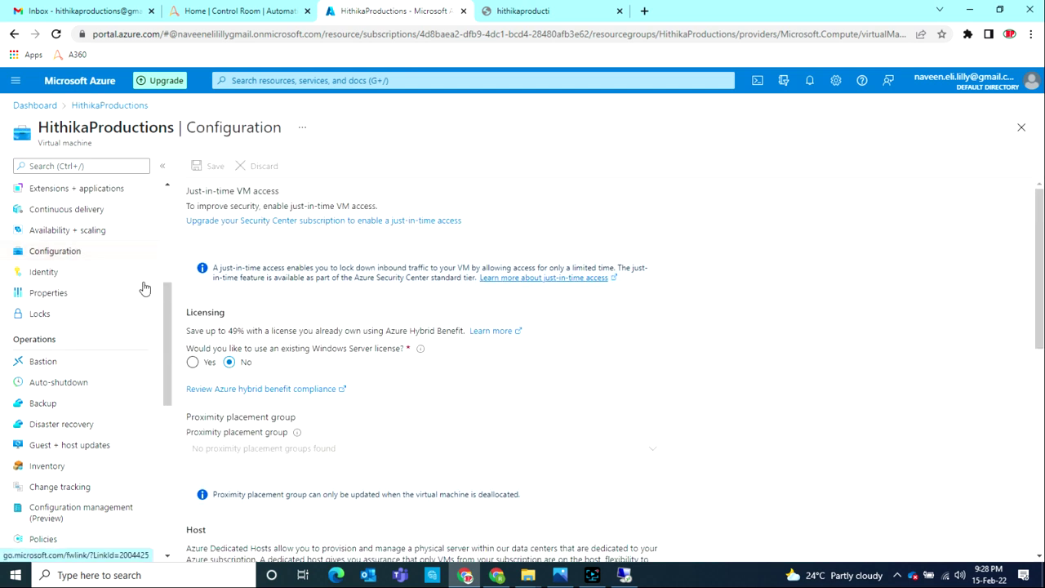
scroll(128, 288, up, 3)
scroll(128, 288, up, 2)
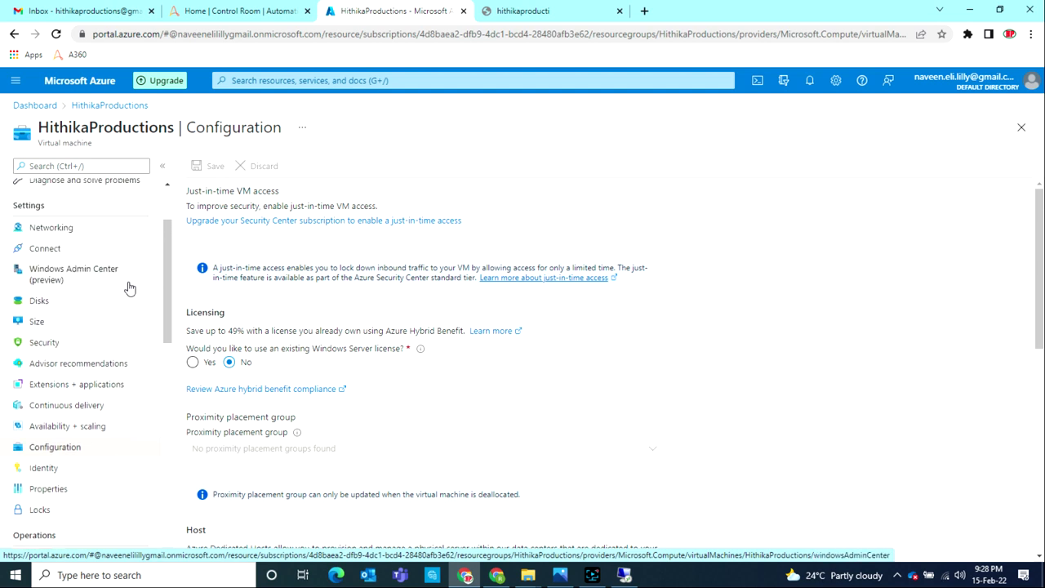
scroll(386, 308, down, 1)
scroll(387, 308, down, 3)
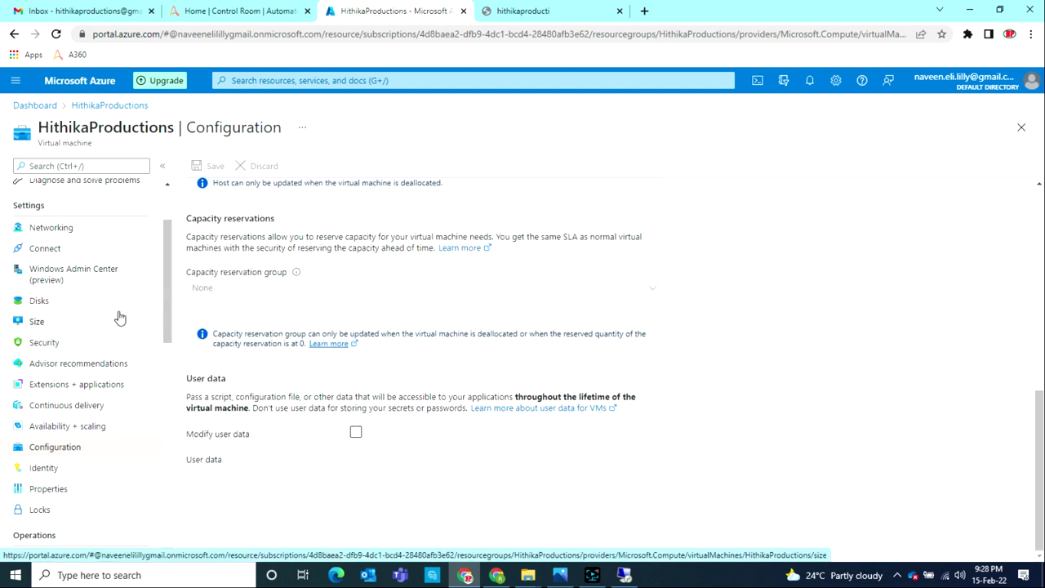
scroll(121, 317, down, 2)
scroll(121, 318, down, 1)
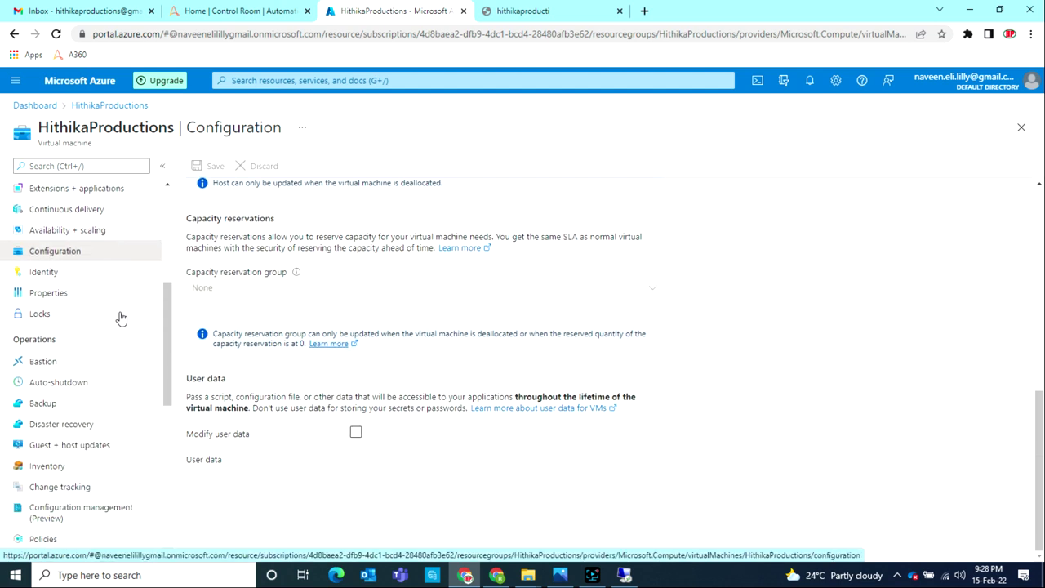
scroll(121, 318, down, 3)
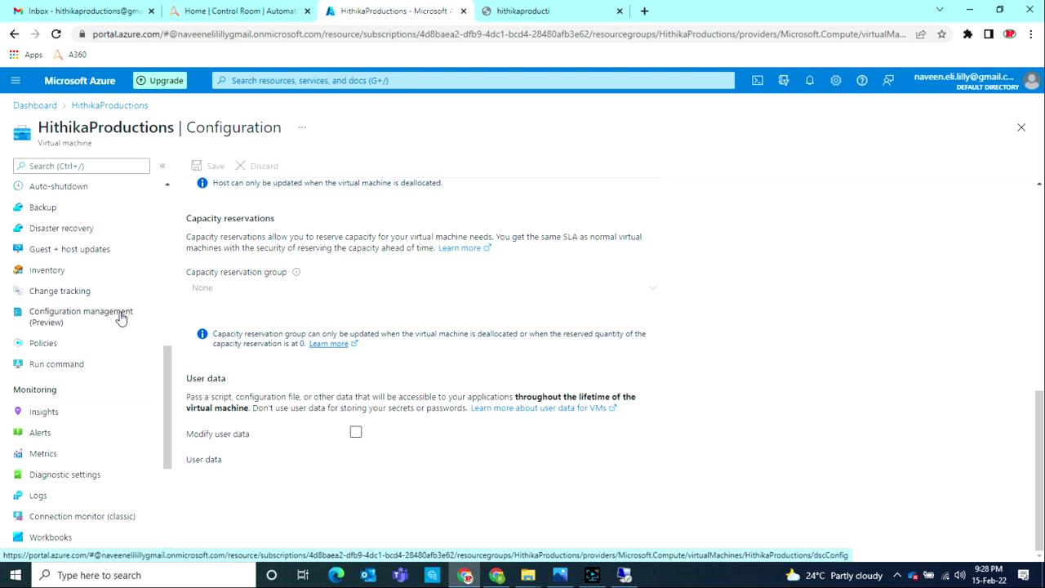
scroll(121, 318, down, 3)
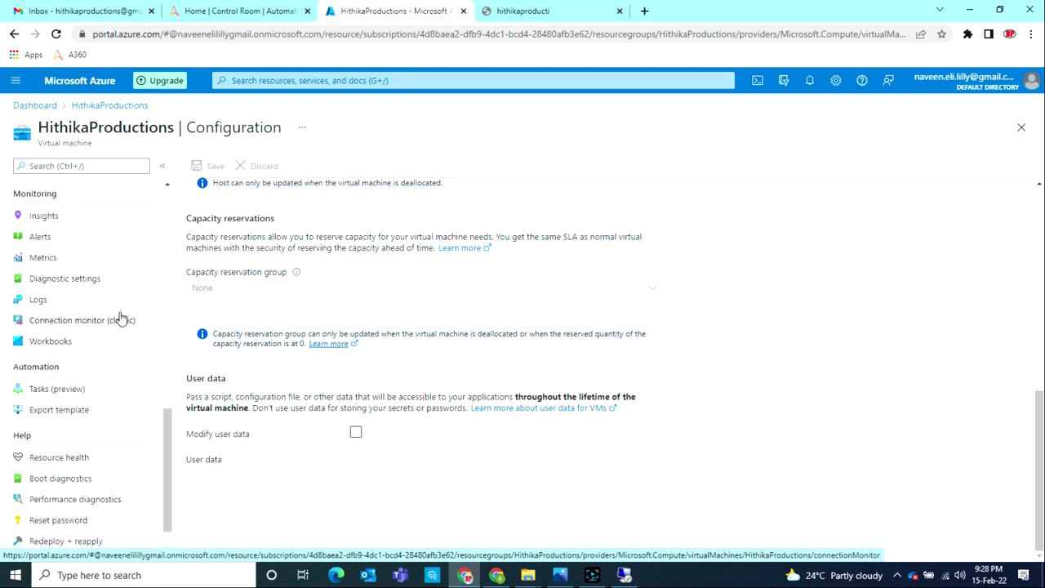
scroll(121, 317, down, 1)
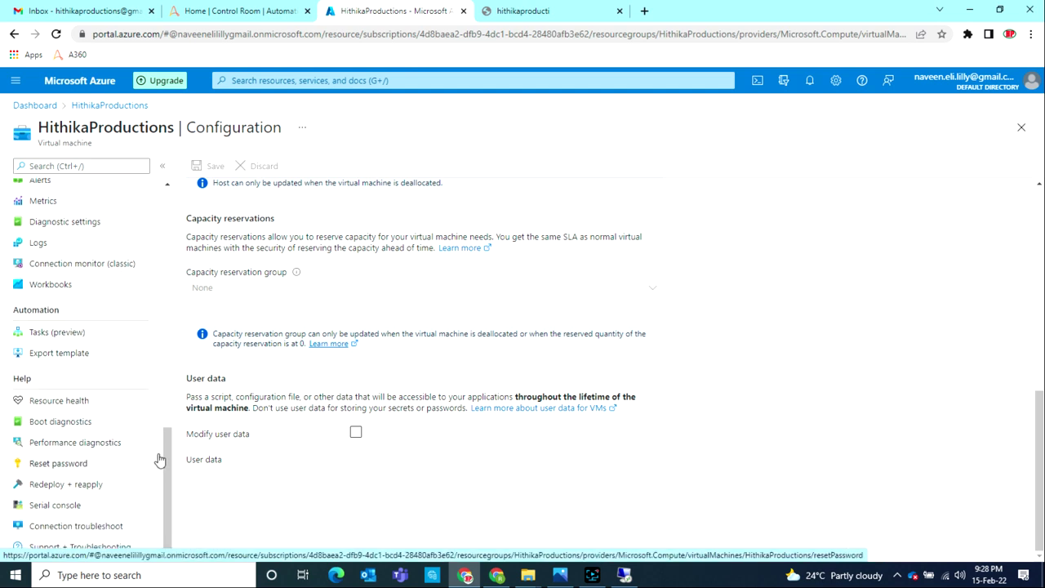
drag(164, 457, 169, 253)
From the VM's Networking page, start a new inbound rule with destination port ranges set to *
click(50, 234)
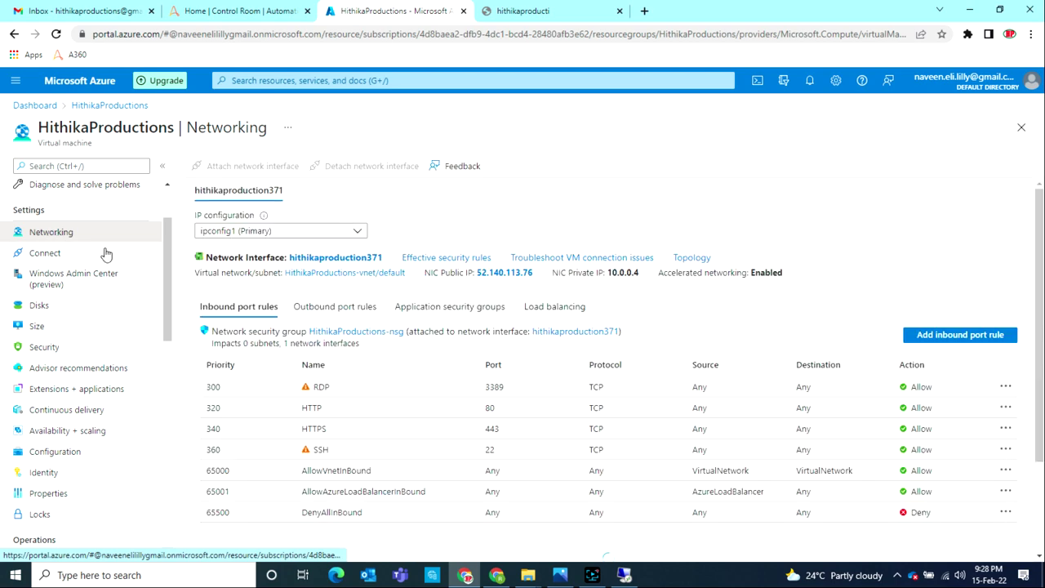
scroll(688, 430, down, 2)
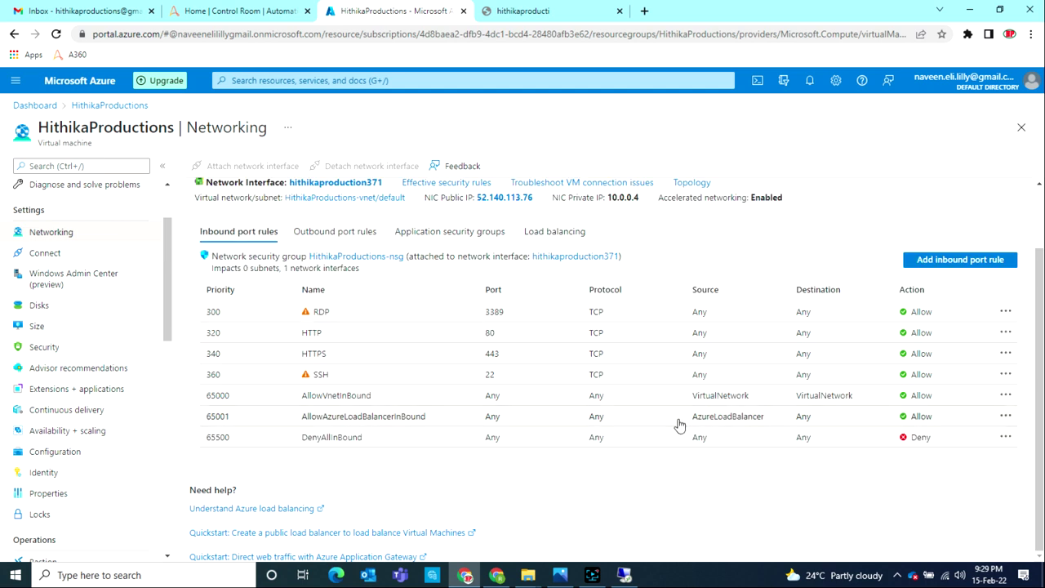
click(975, 261)
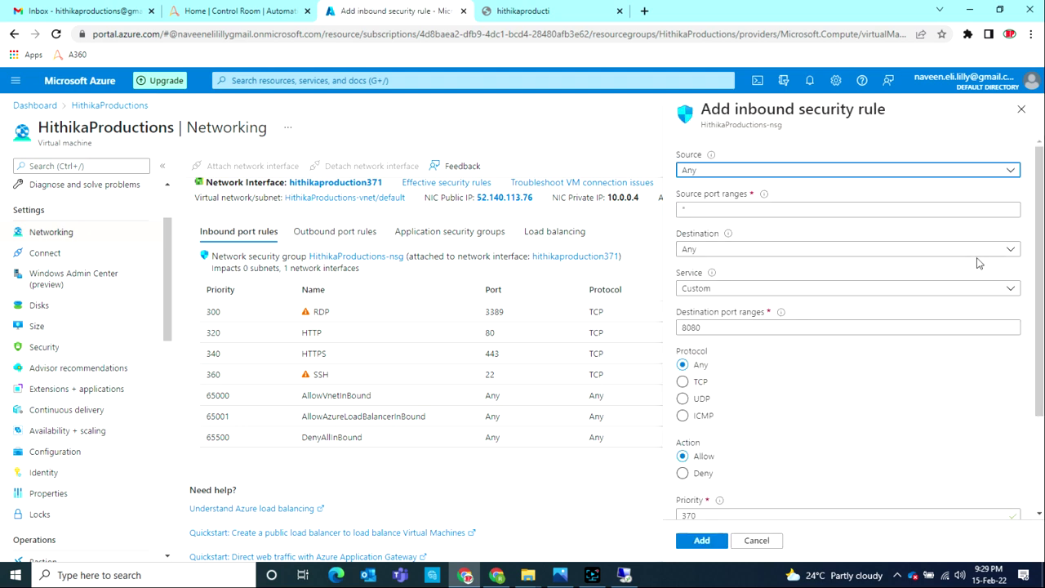
click(731, 212)
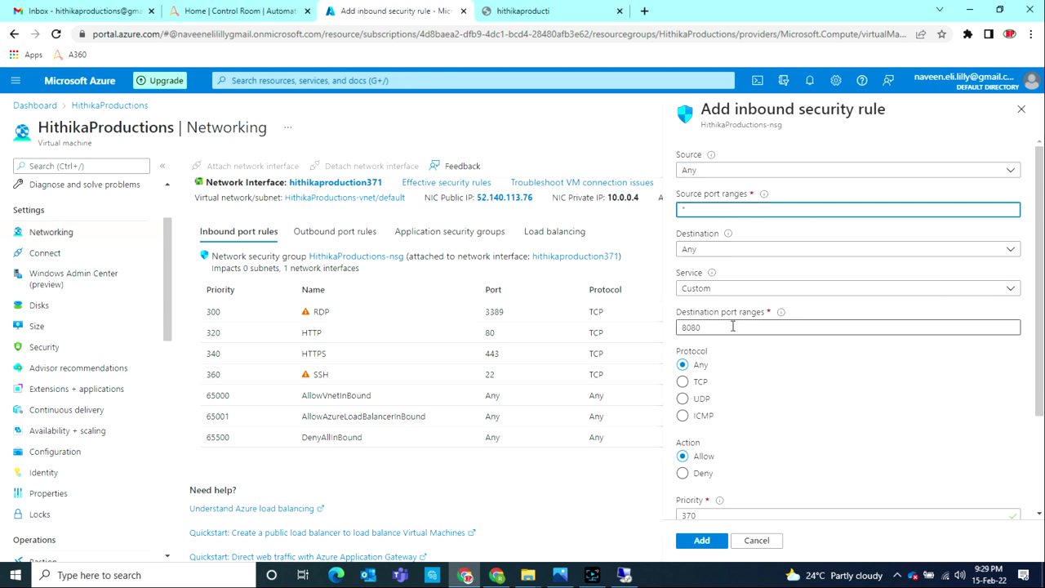
drag(734, 325, 650, 328)
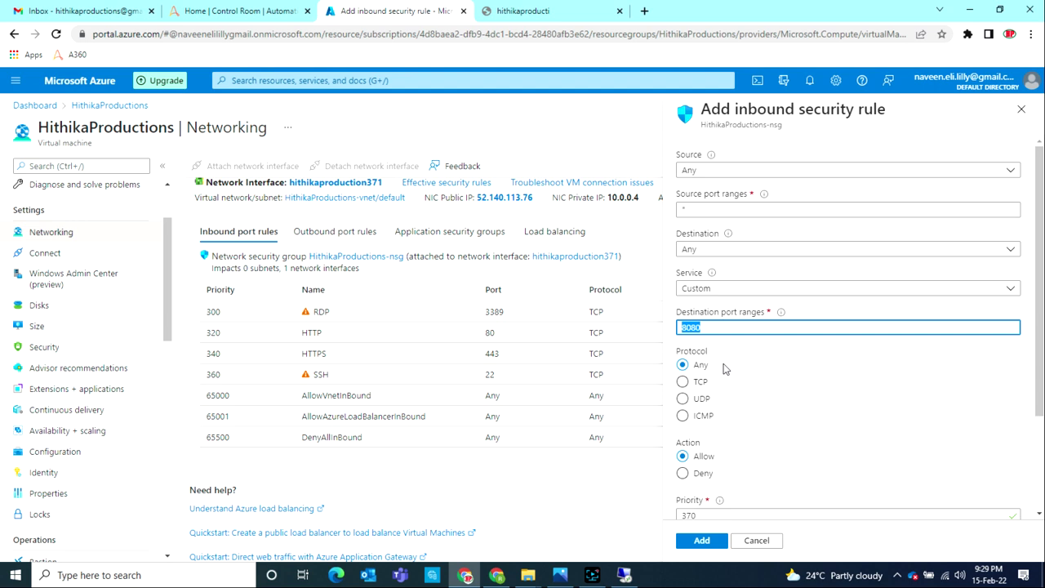
text(*)
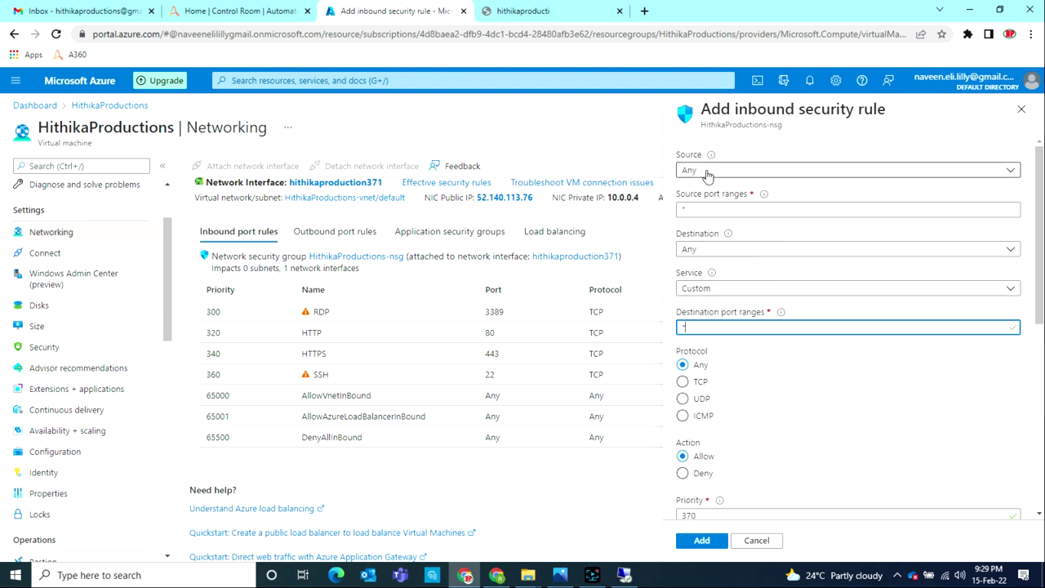
Keep source Any, set priority 100 and name Port_100, then add the inbound rule
click(832, 170)
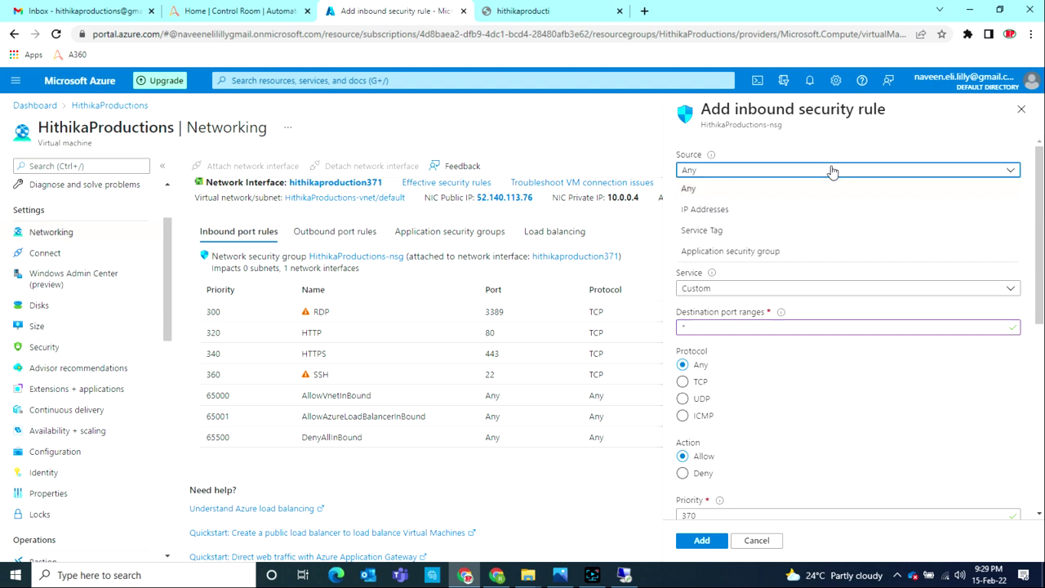
click(832, 170)
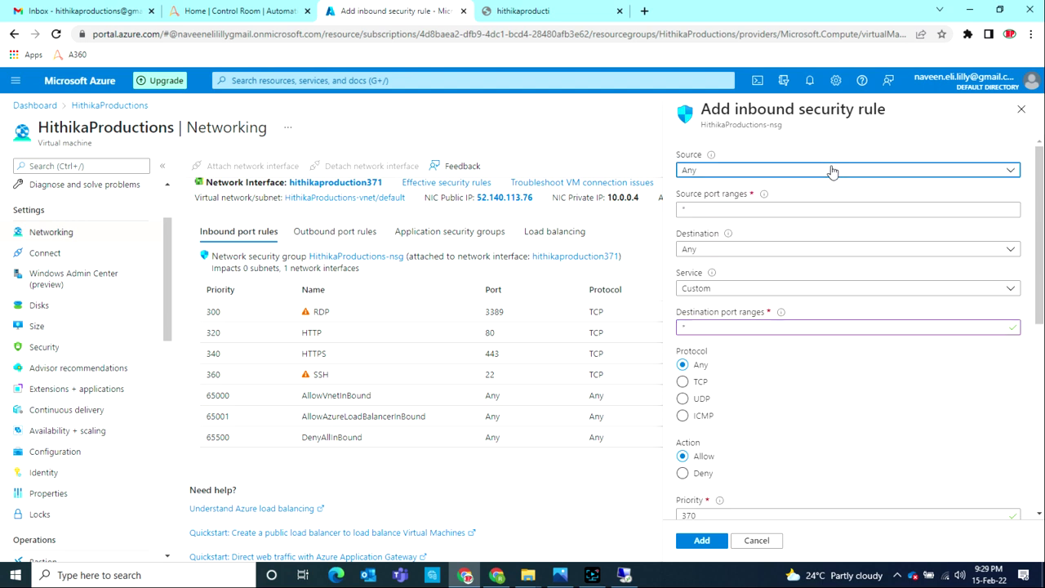
click(719, 208)
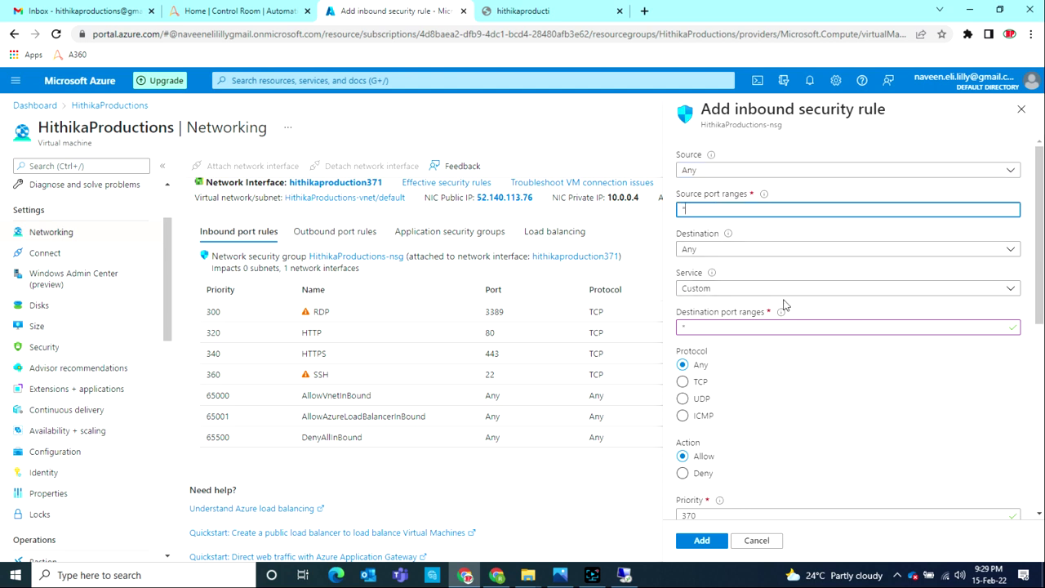
scroll(768, 421, down, 3)
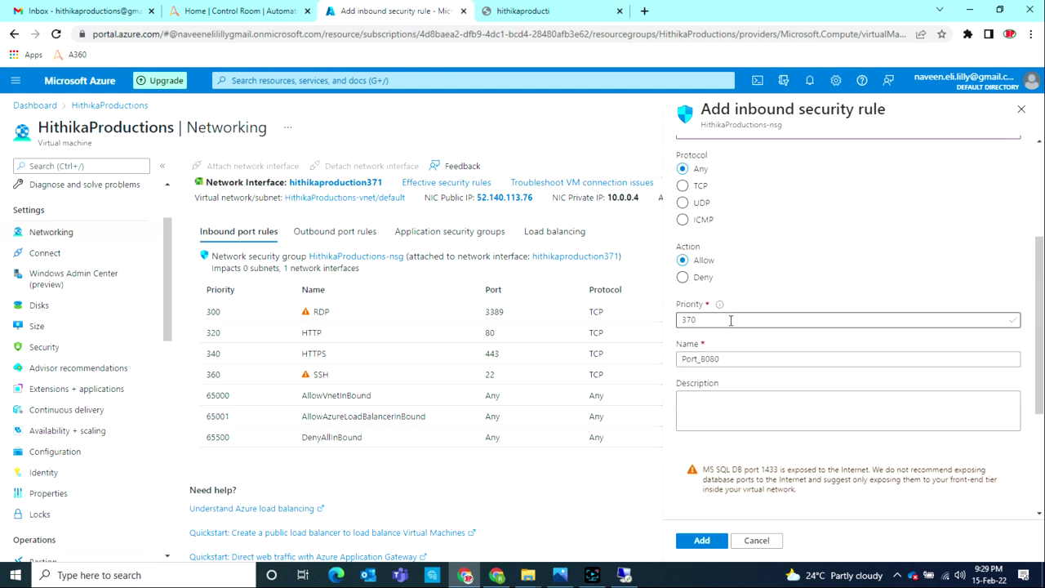
double_click(716, 319)
text(1)
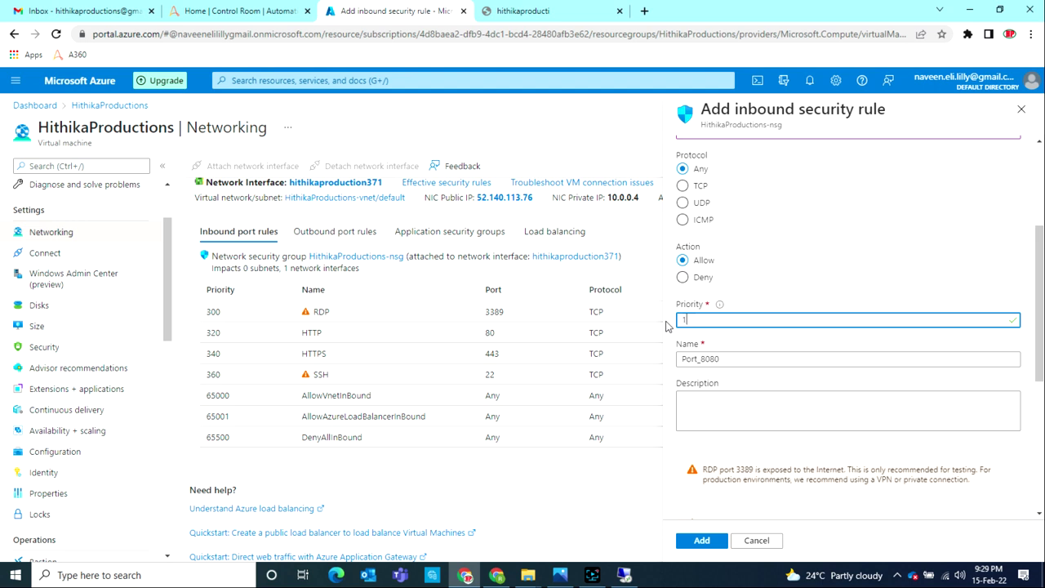
click(725, 362)
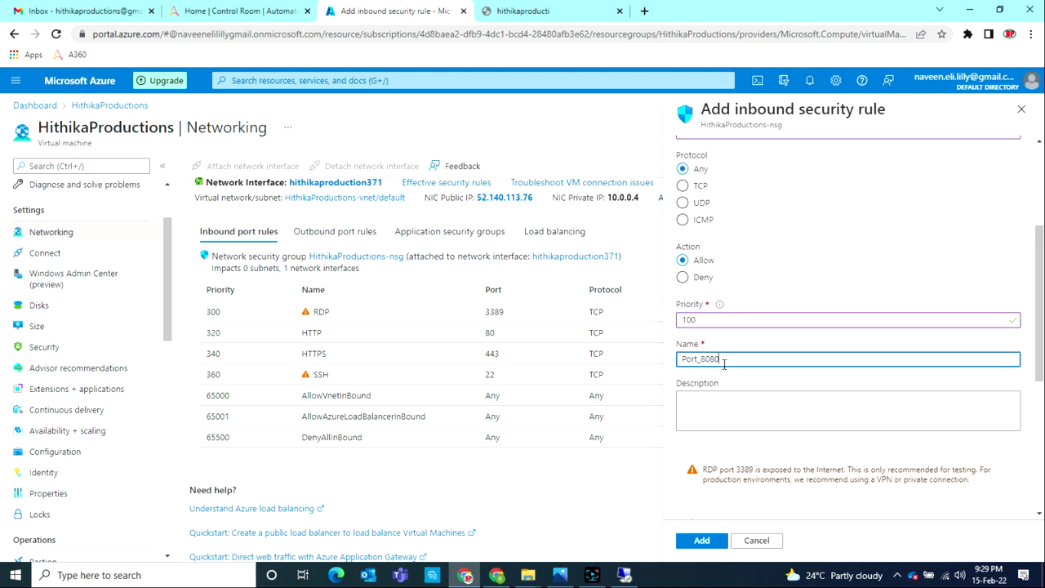
key(BackSpace)
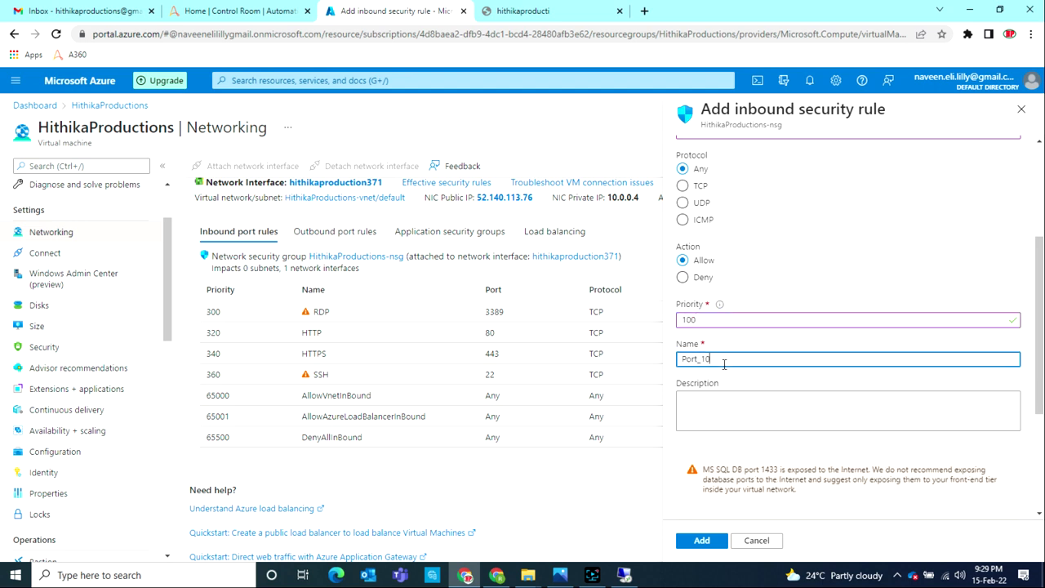
click(849, 380)
scroll(848, 380, down, 3)
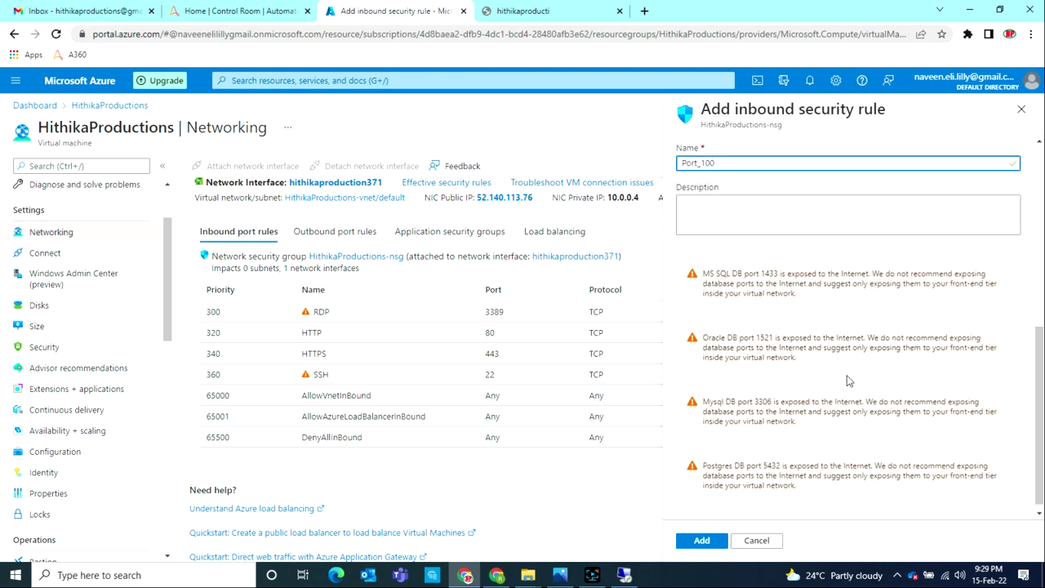
click(700, 539)
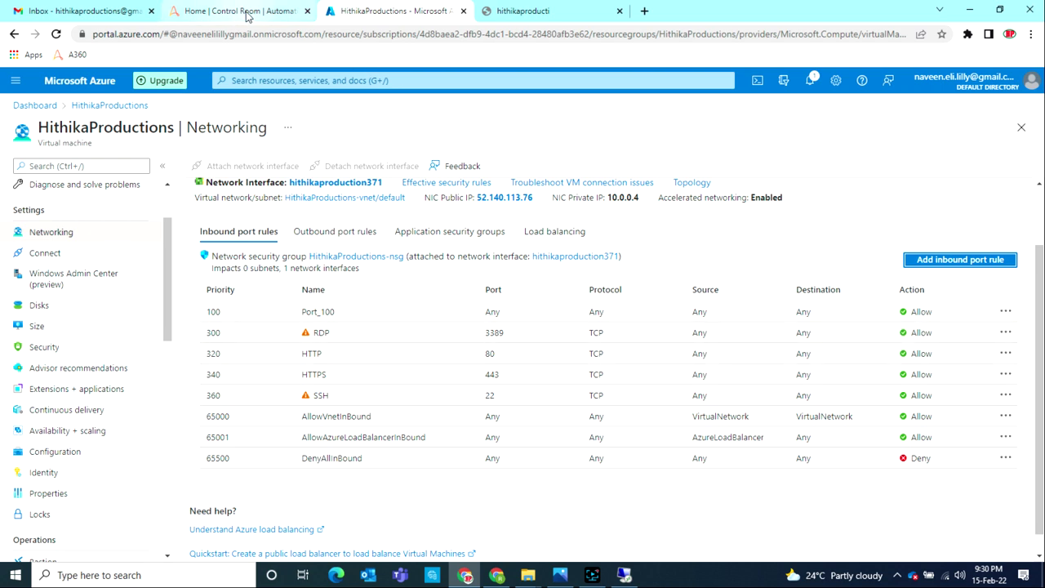
Load the fourth tab's Control Room page at the VM's public IP 52.140.113.76
click(500, 15)
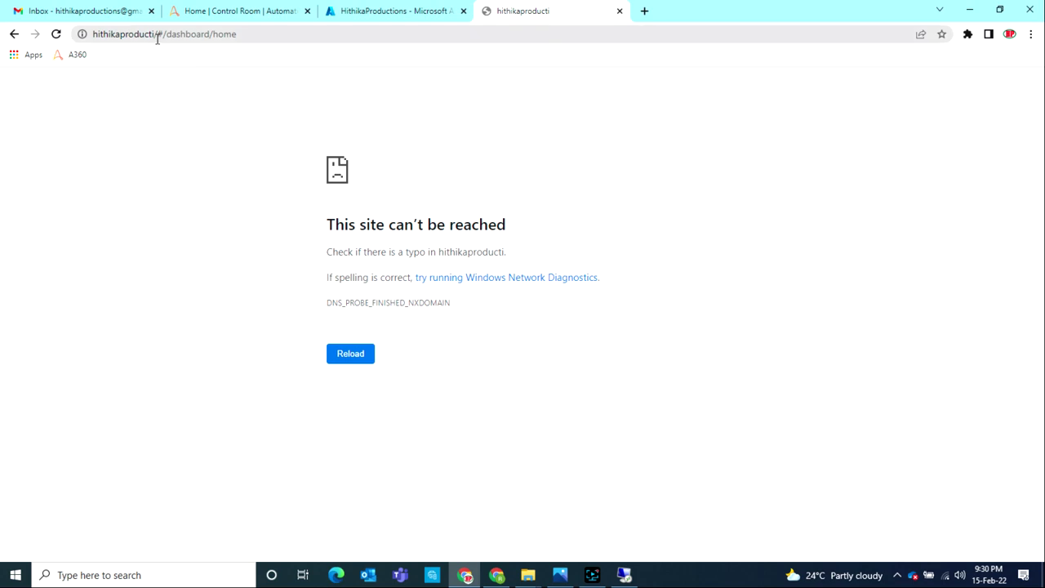
click(323, 11)
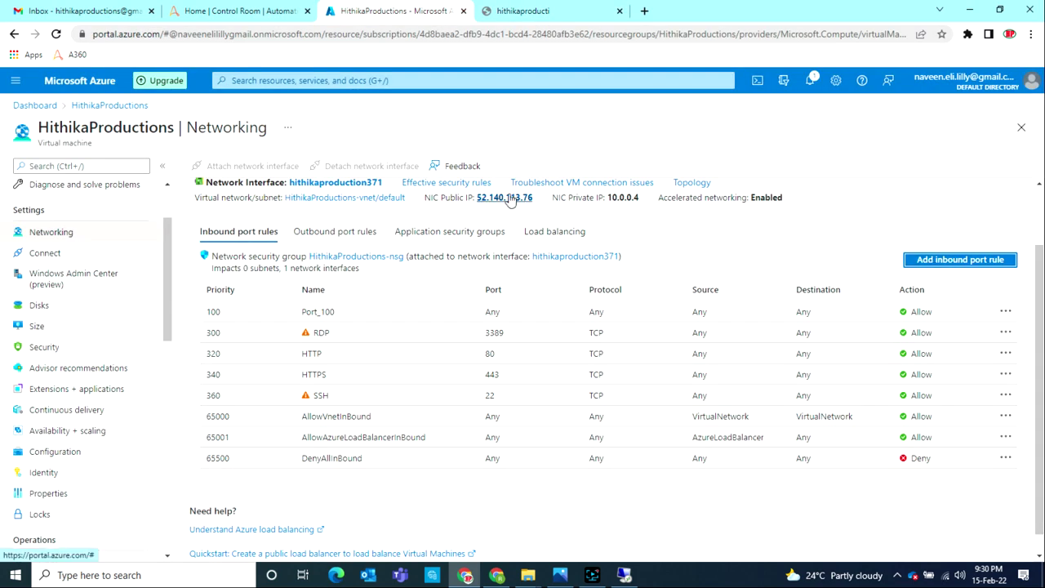
drag(544, 199, 479, 209)
key(ctrl+c)
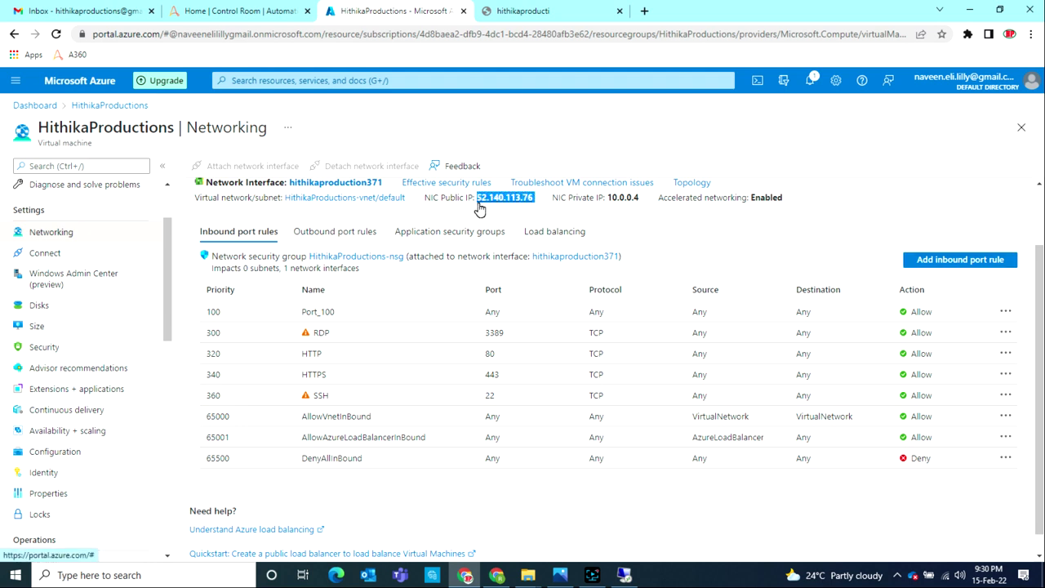
key(ctrl+Tab)
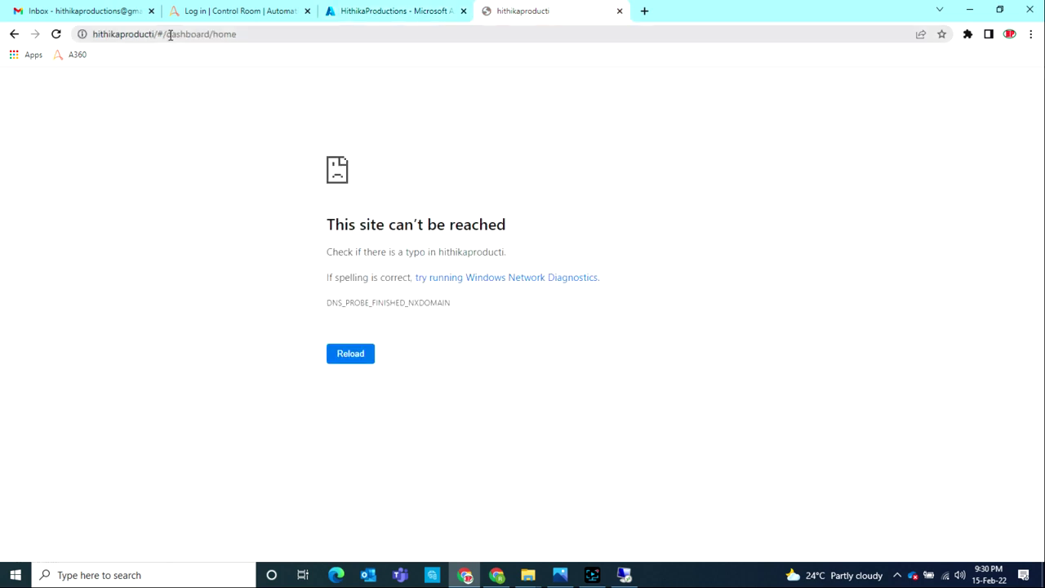
drag(154, 33, 92, 35)
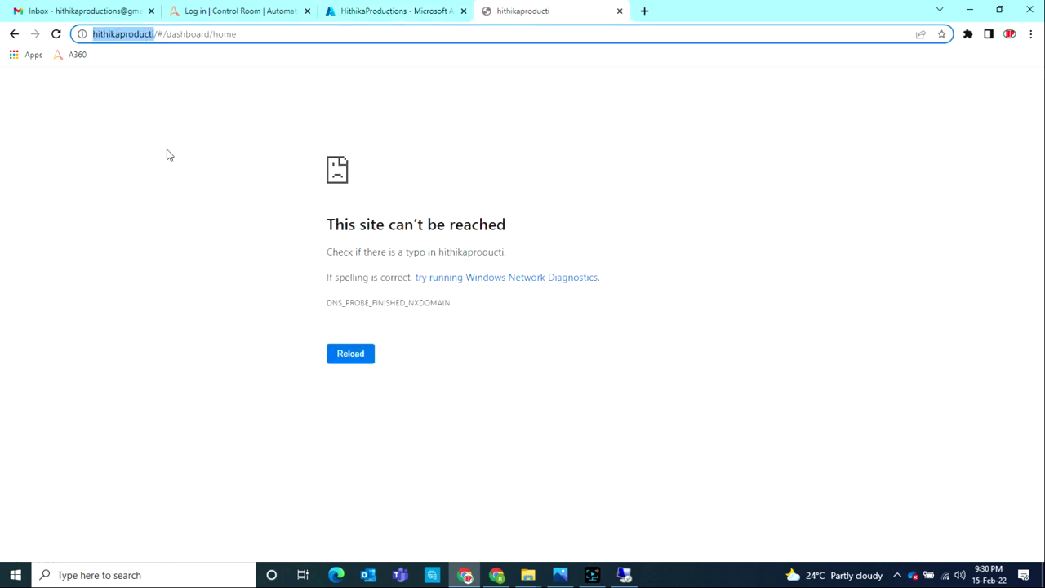
key(ctrl+v)
key(Return)
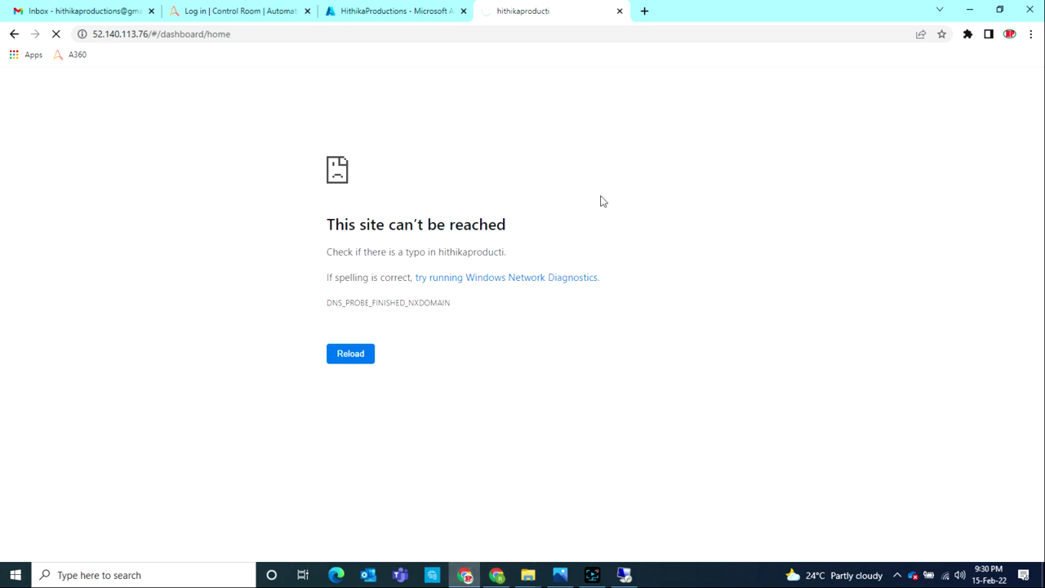
Return to the VM's networking page and show the outbound port rules
click(392, 11)
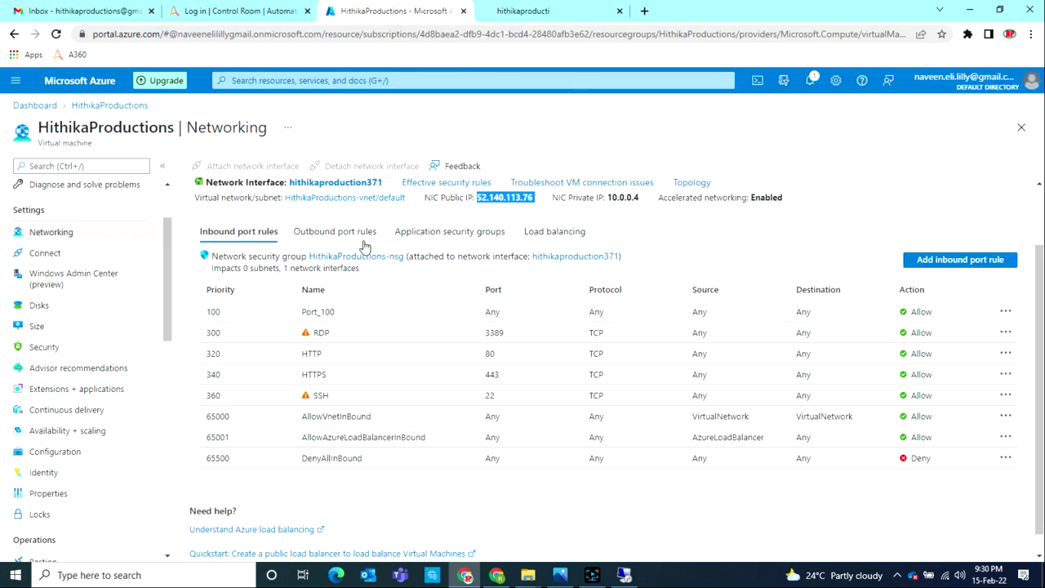
scroll(389, 343, up, 1)
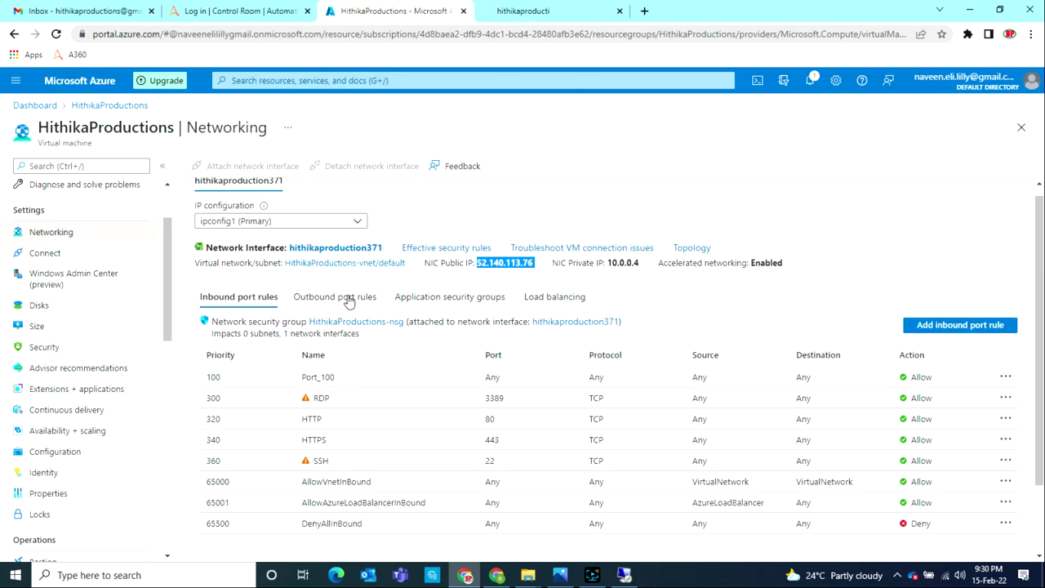
click(343, 298)
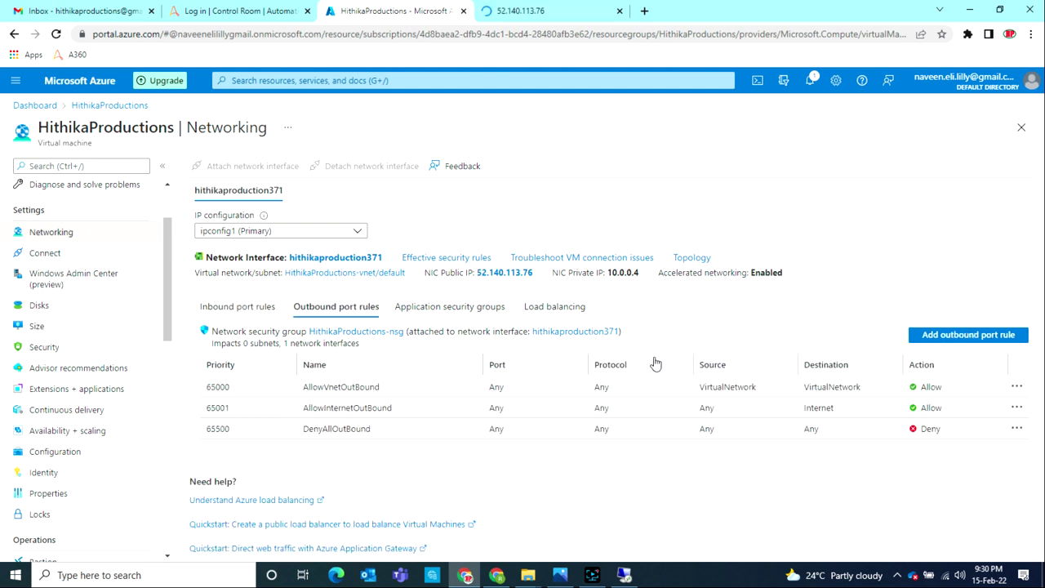
Add outbound rule Port_200 with priority 200 and destination port ranges *
click(947, 336)
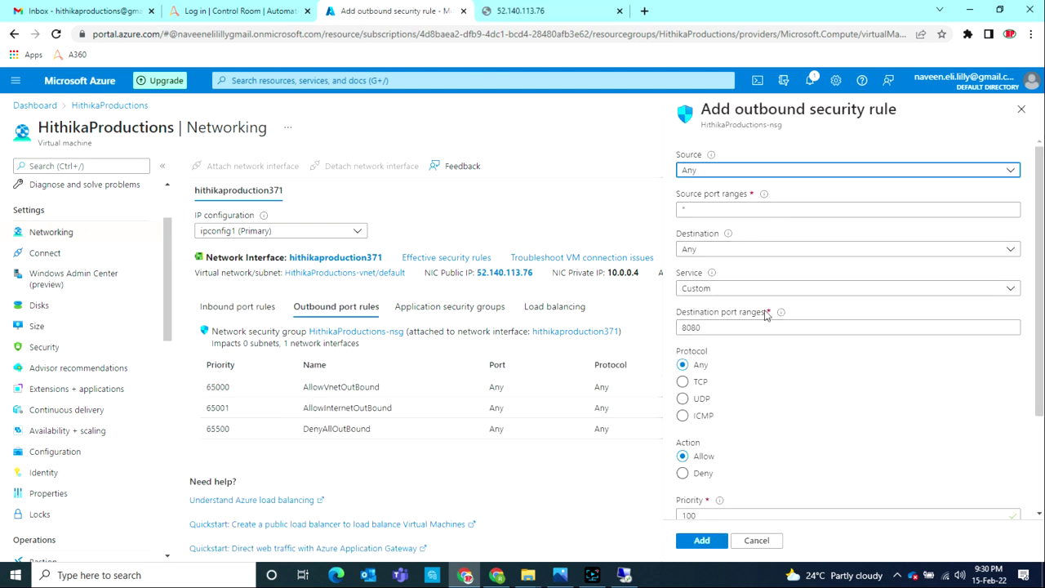
drag(732, 326, 665, 328)
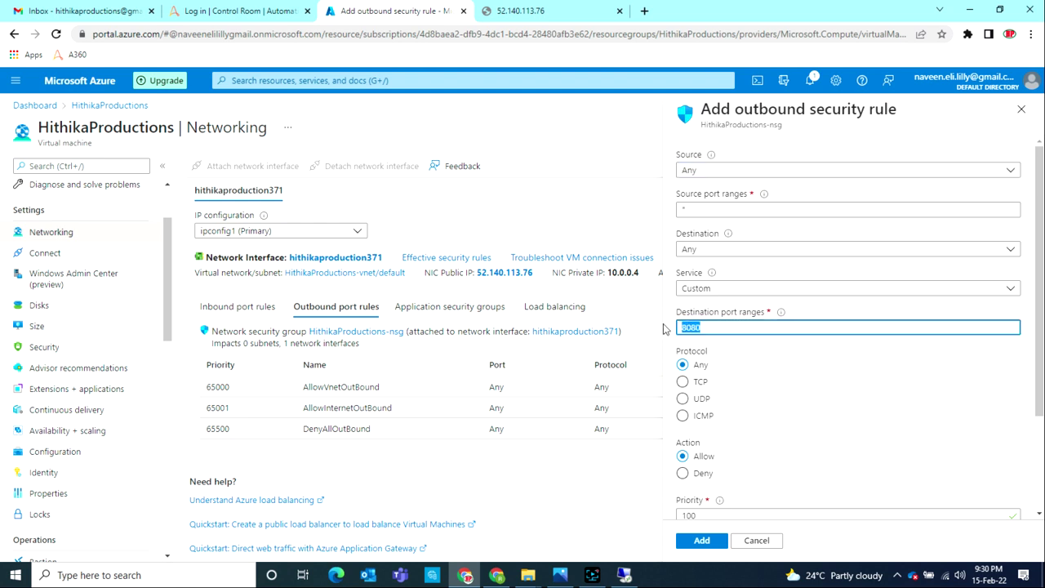
text(*)
scroll(723, 376, down, 2)
click(721, 386)
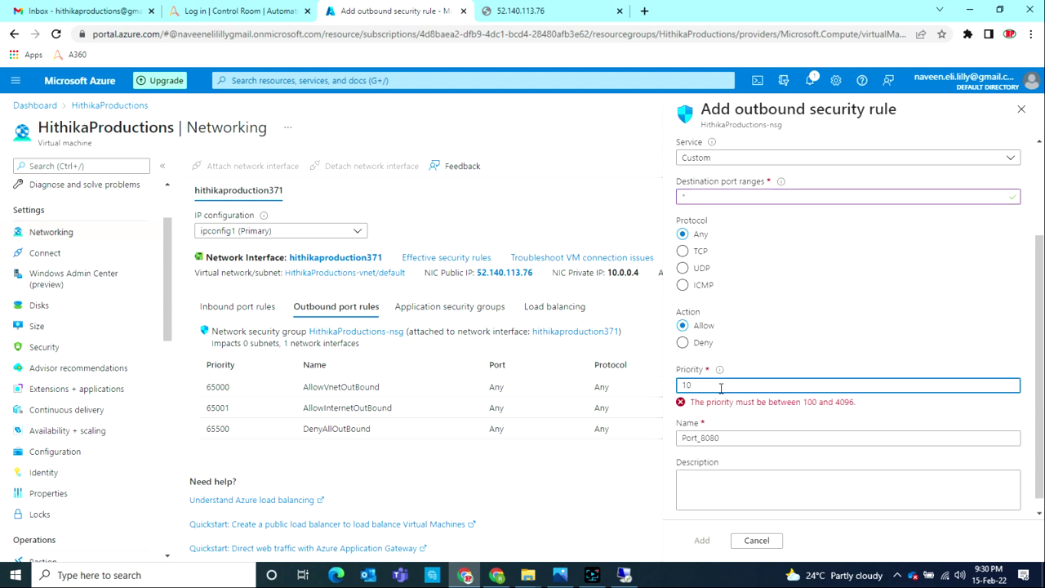
drag(723, 424, 701, 423)
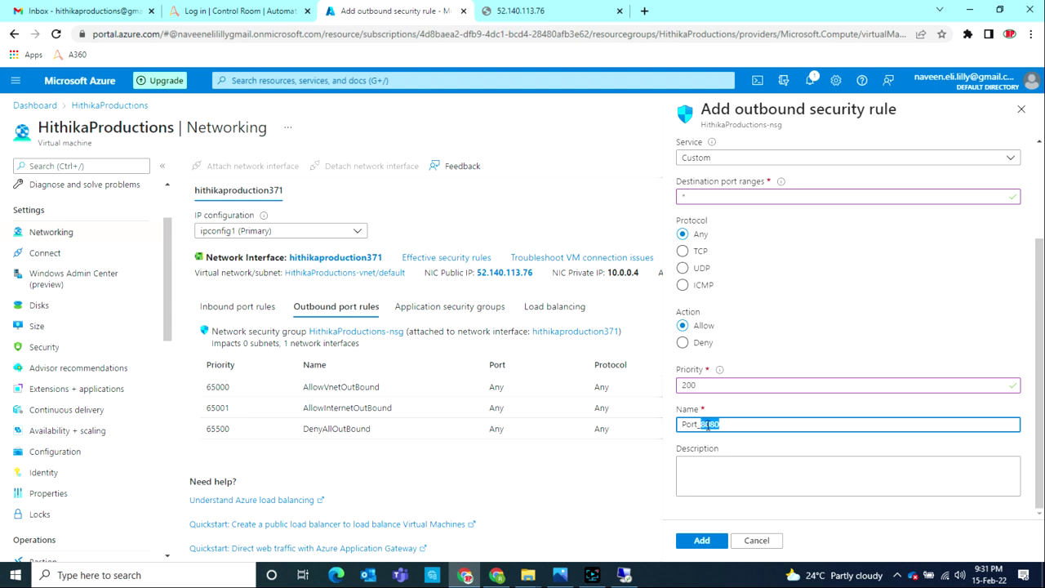
text(20)
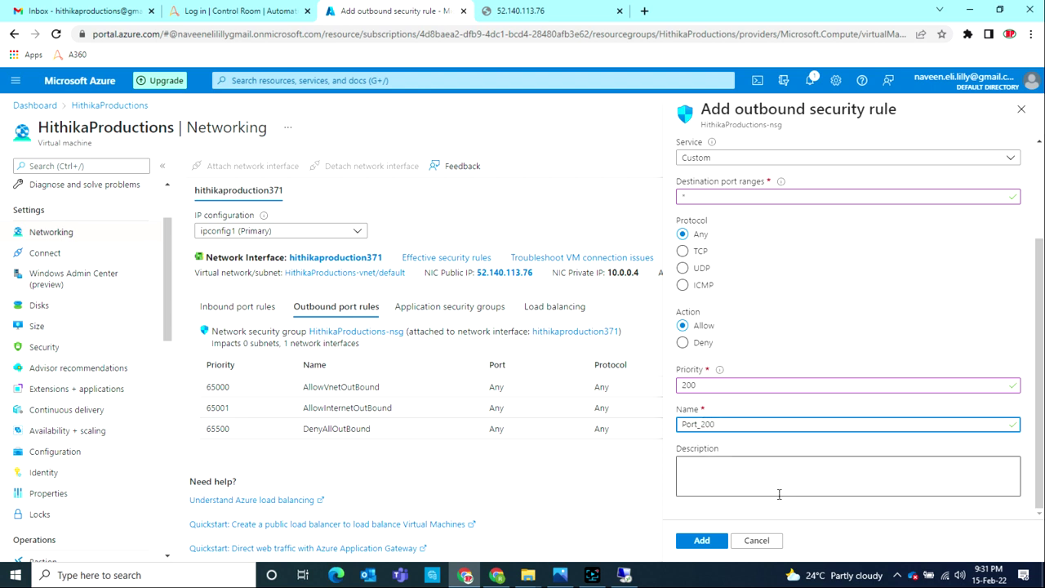
click(700, 540)
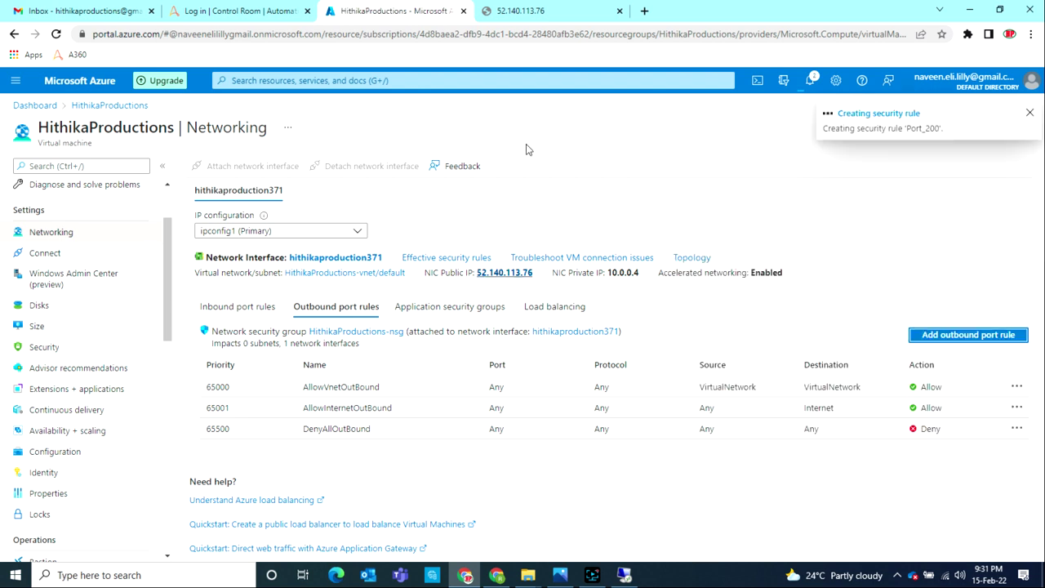
Check the public IP tab, then return to the VM's inbound port rules list
click(523, 10)
click(373, 11)
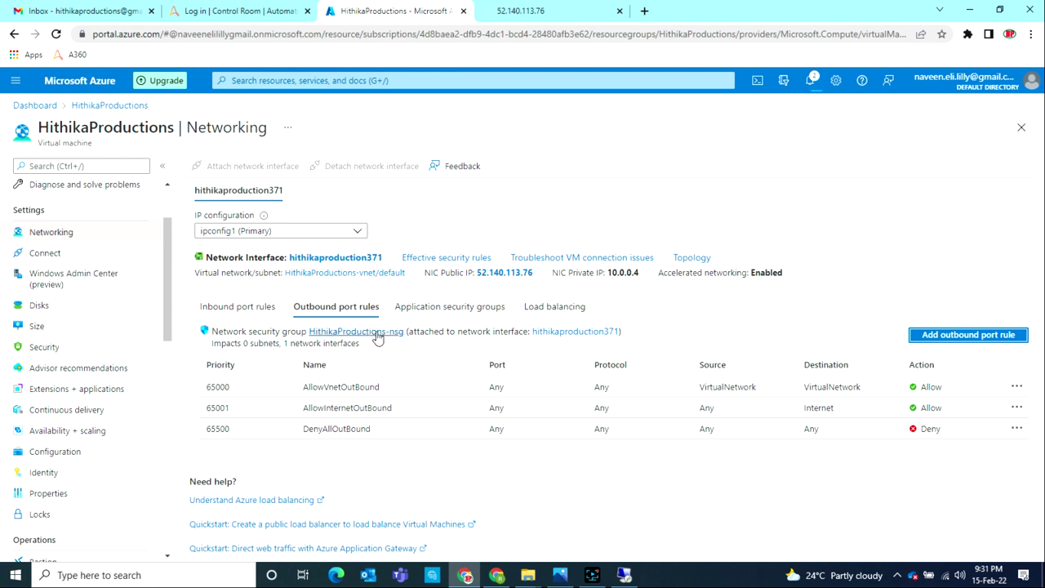
click(242, 310)
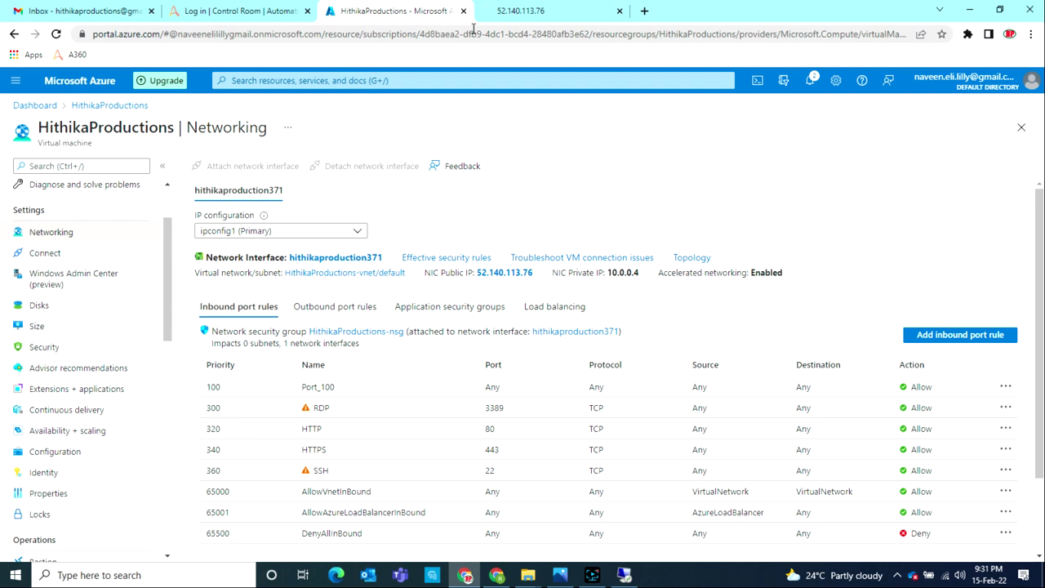
mouse_move(525, 576)
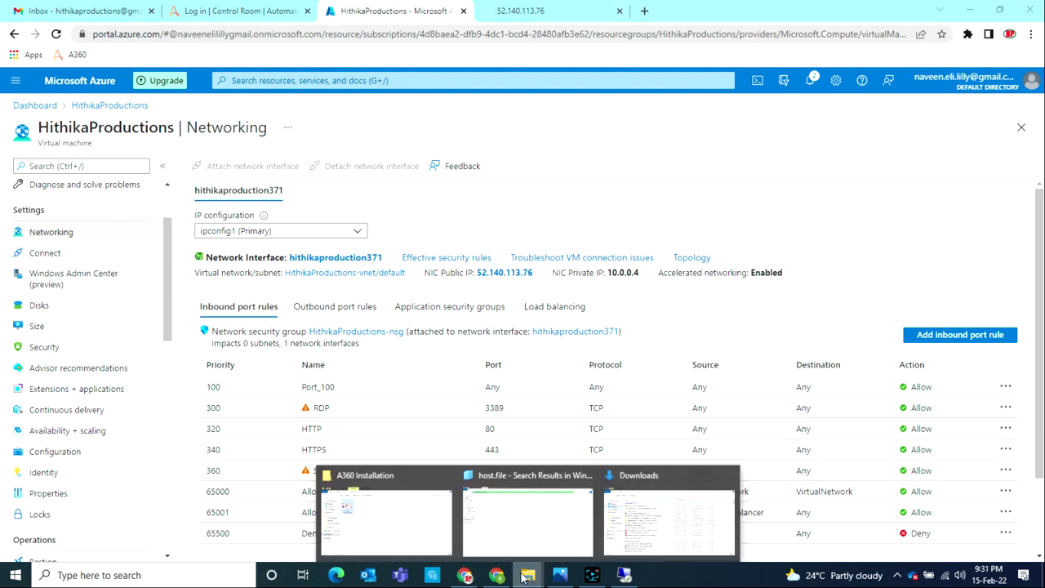
click(529, 523)
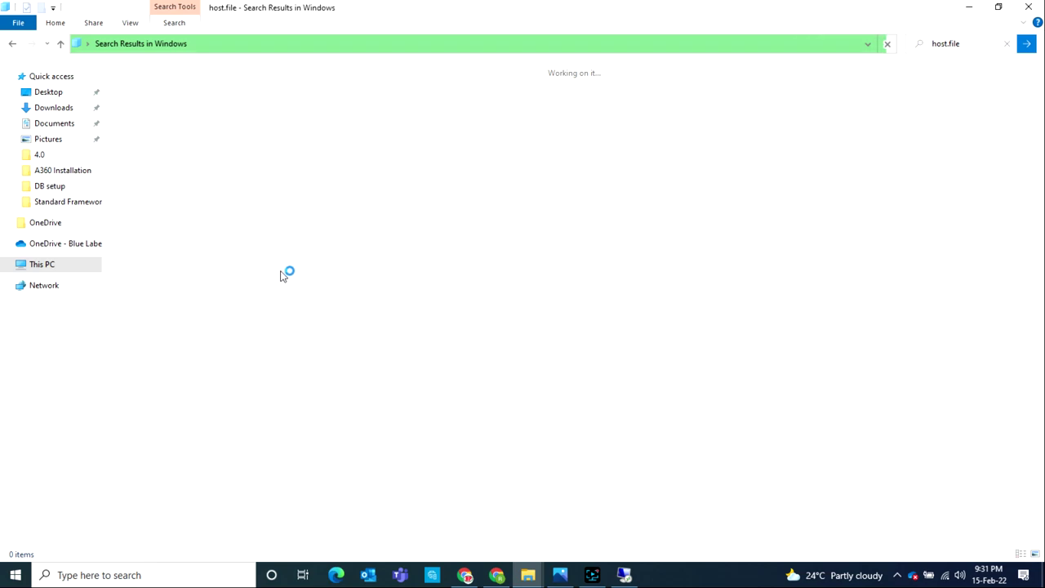
click(969, 12)
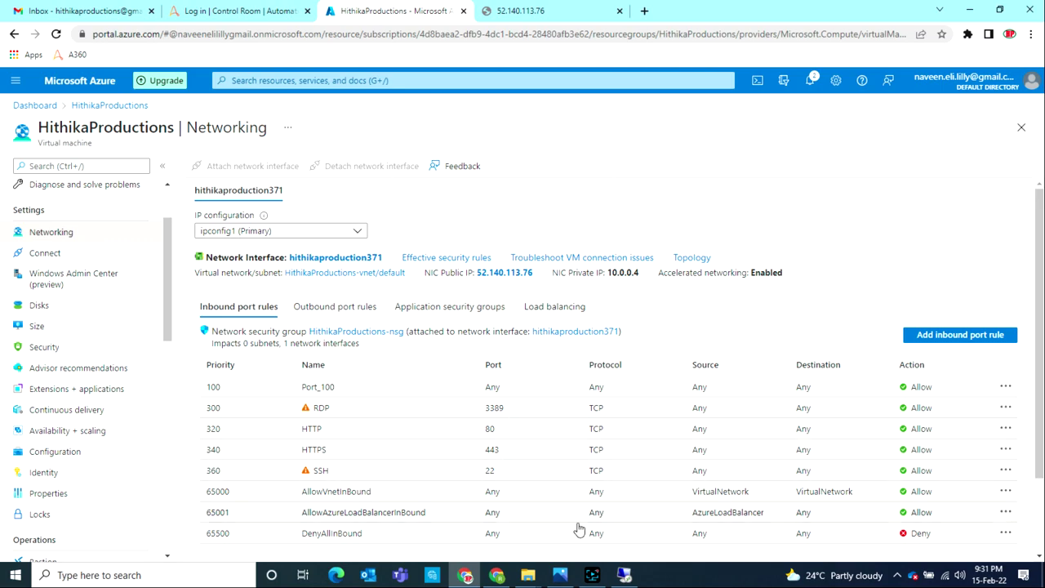
Check the Control Room home in the Remote Desktop session, then show the Poster Template in Photos
click(623, 575)
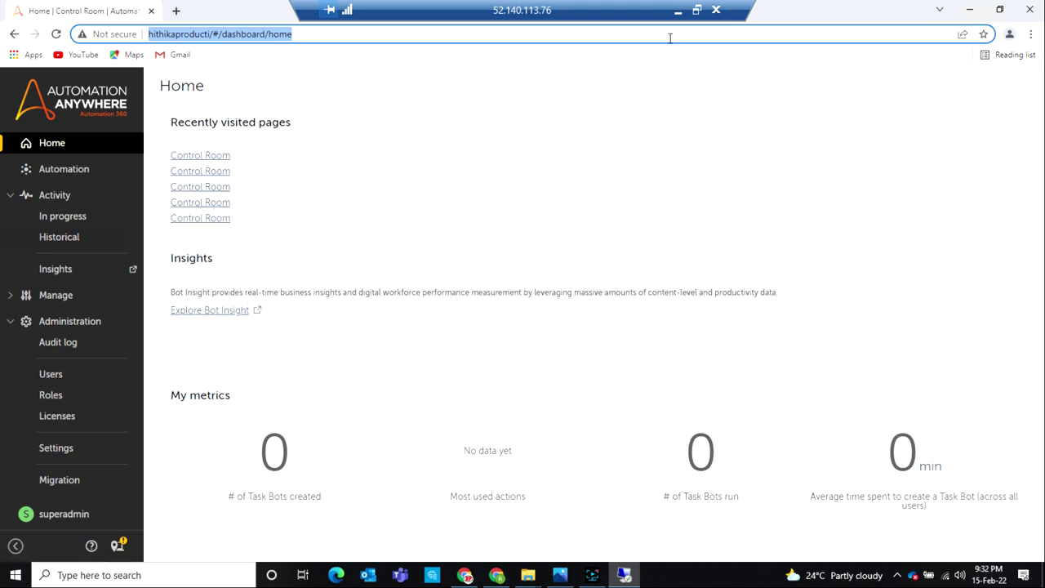
click(677, 11)
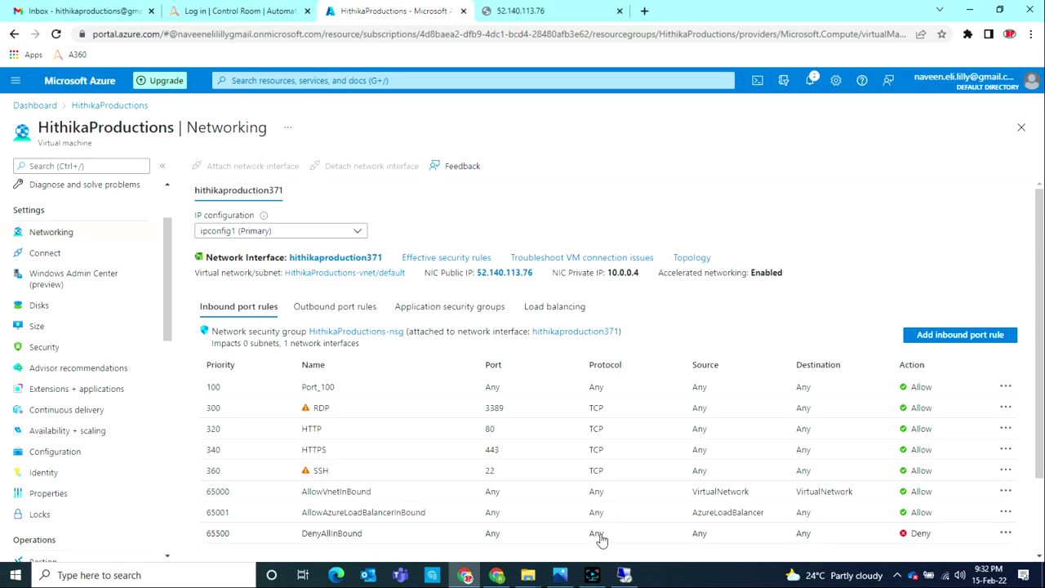
click(560, 575)
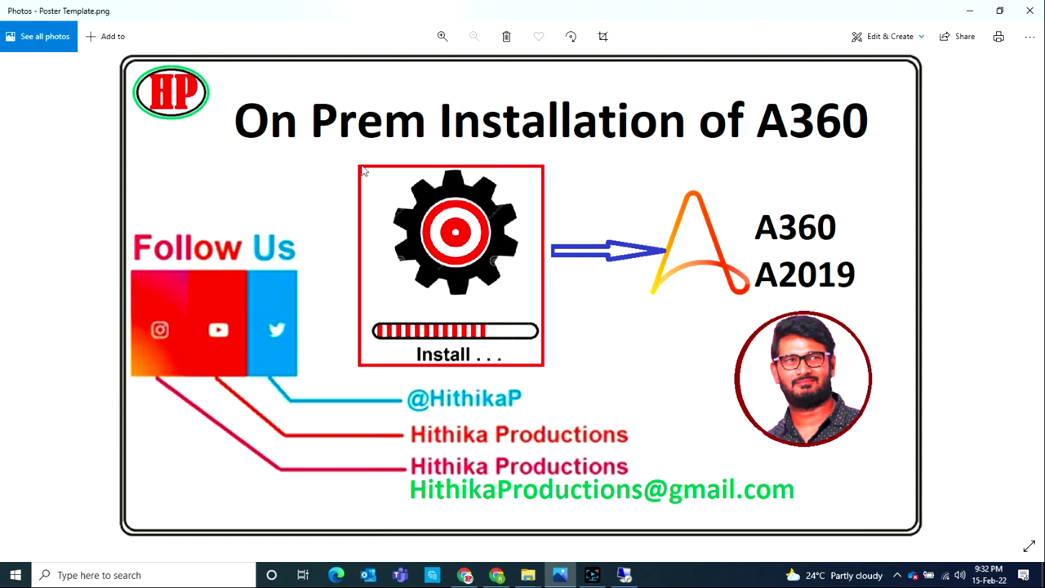